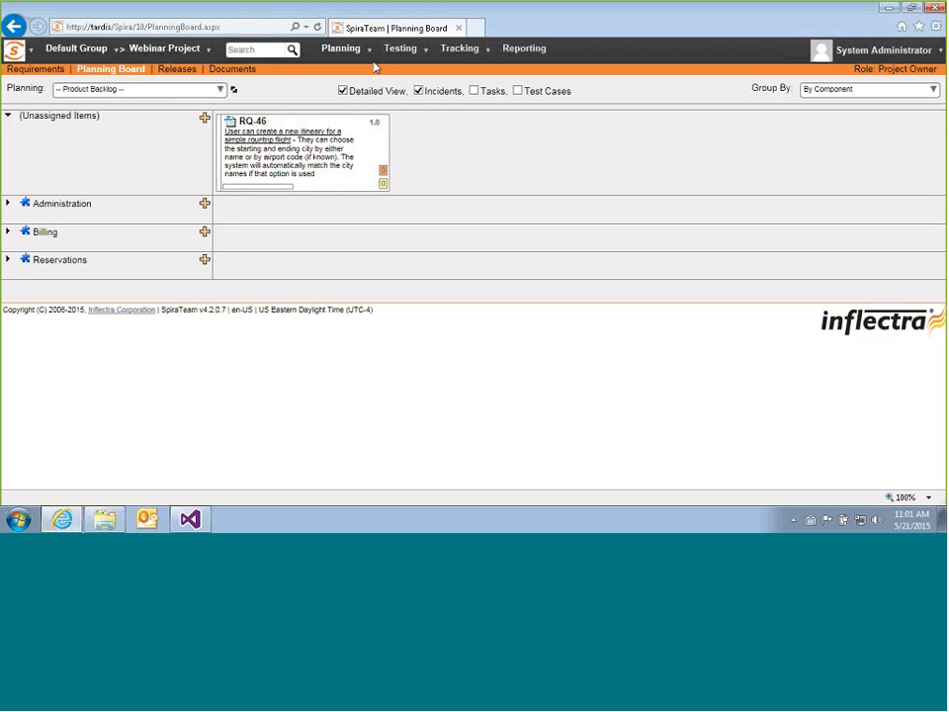
Expand the Administration, Billing and Reservations component rows in the product backlog.
{"action": "left_click", "coordinate": [208, 48]}
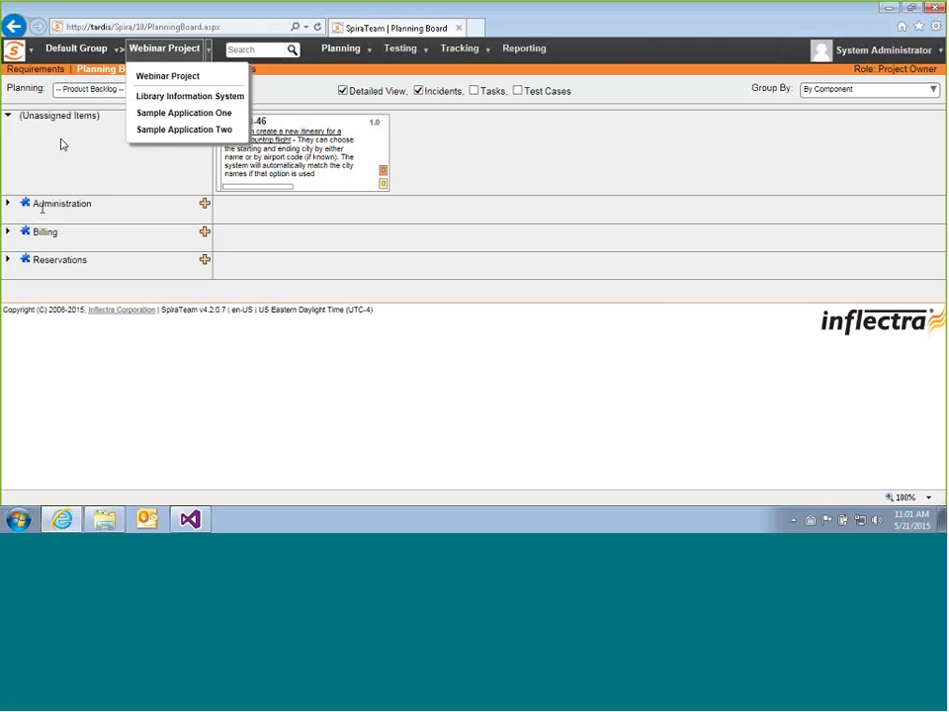
{"action": "left_click", "coordinate": [9, 203]}
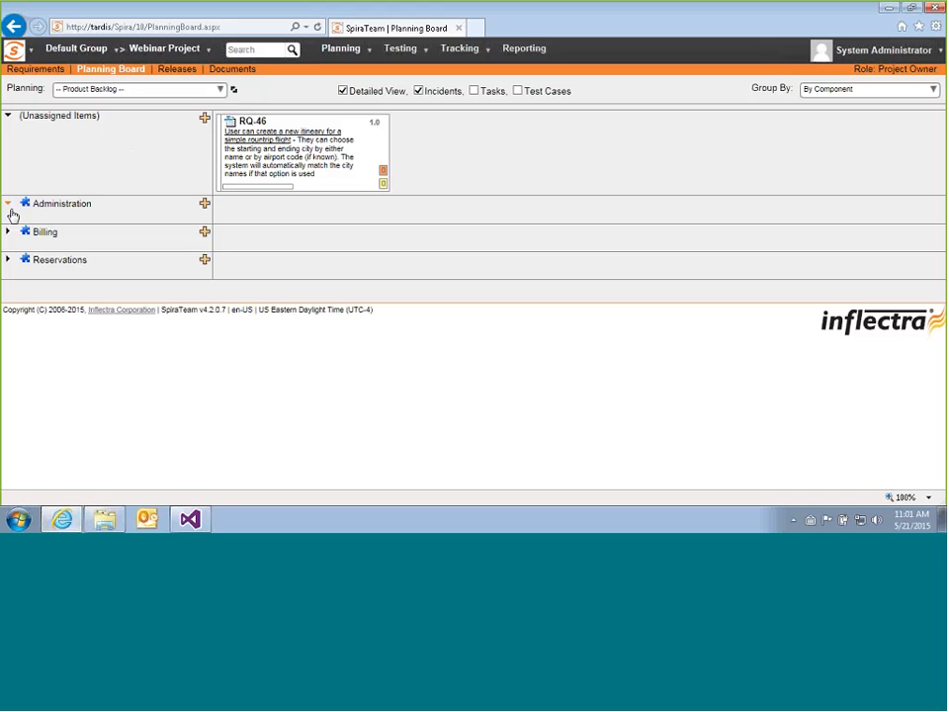
{"action": "left_click", "coordinate": [8, 261]}
Open the project's Releases list in a separate browser tab, review the sprints and their dates, and return to the Planning Board.
{"action": "middle_click", "coordinate": [179, 70]}
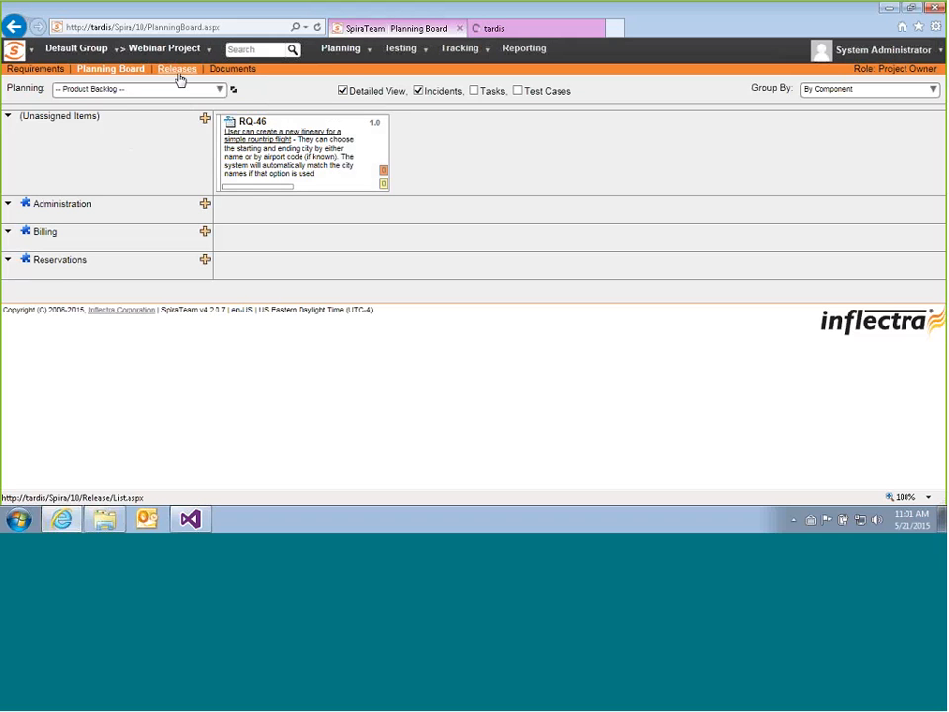
{"action": "left_click", "coordinate": [489, 30]}
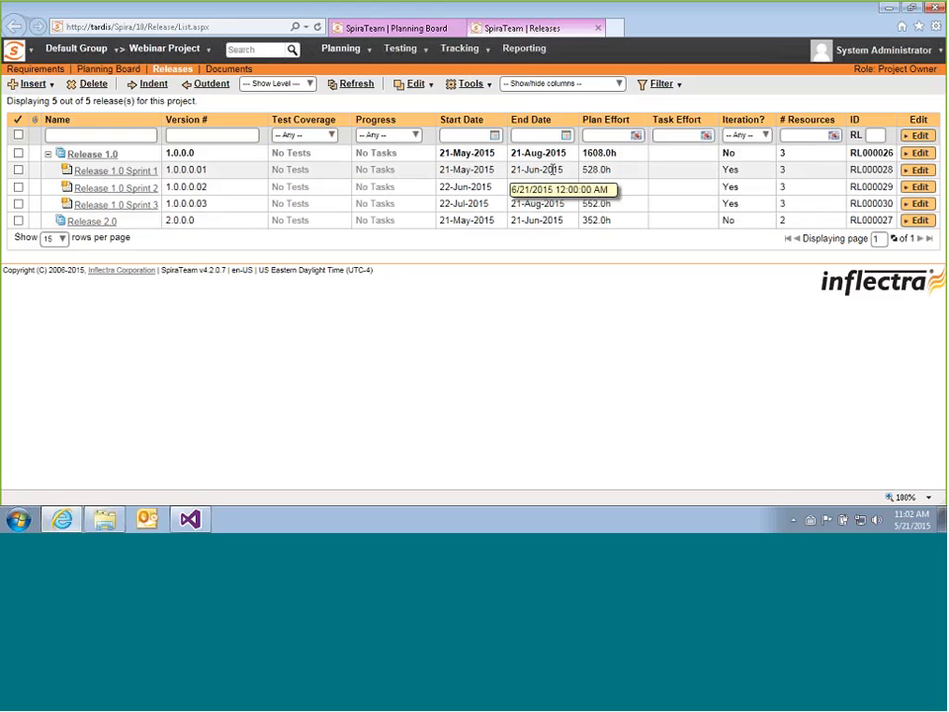
{"action": "left_click", "coordinate": [384, 32]}
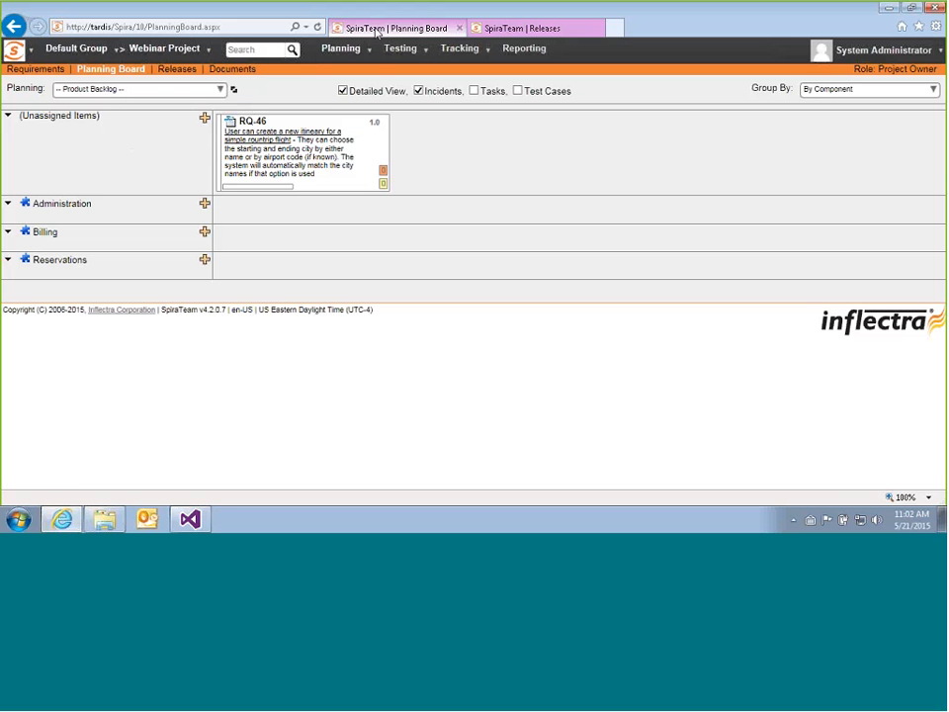
{"action": "left_click", "coordinate": [370, 50]}
Start a new requirement under Unassigned Items and name it "User needs to be able to define a multi-city itinerary".
{"action": "left_click", "coordinate": [205, 119]}
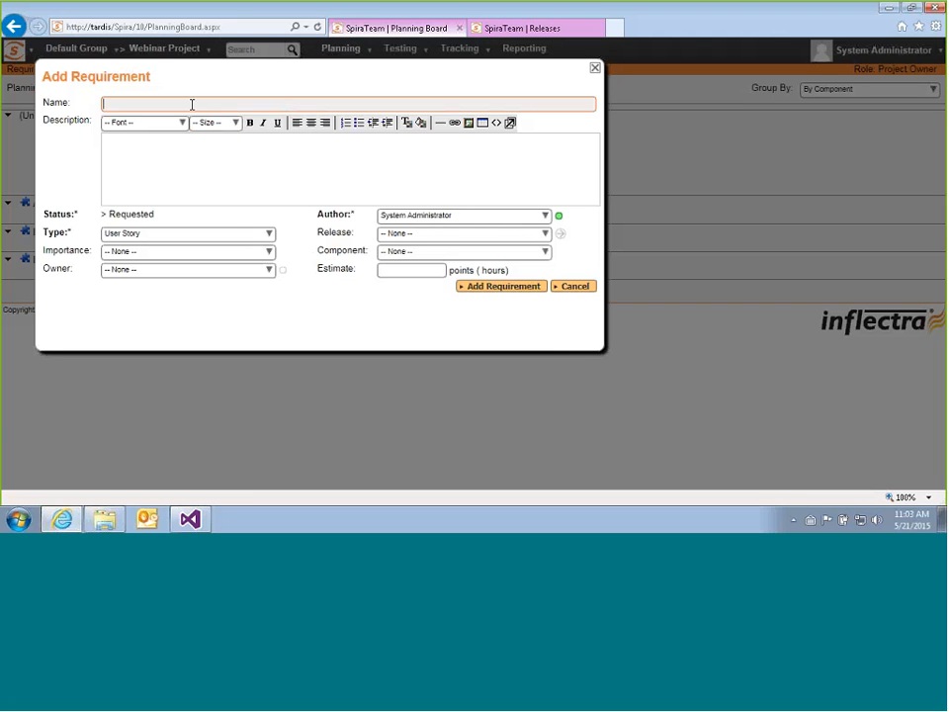
{"action": "left_click", "coordinate": [192, 104]}
{"action": "type", "text": "User needs to be able to create"}
{"action": "key", "text": "ctrl+BackSpace"}
{"action": "type", "text": "define a multi-city"}
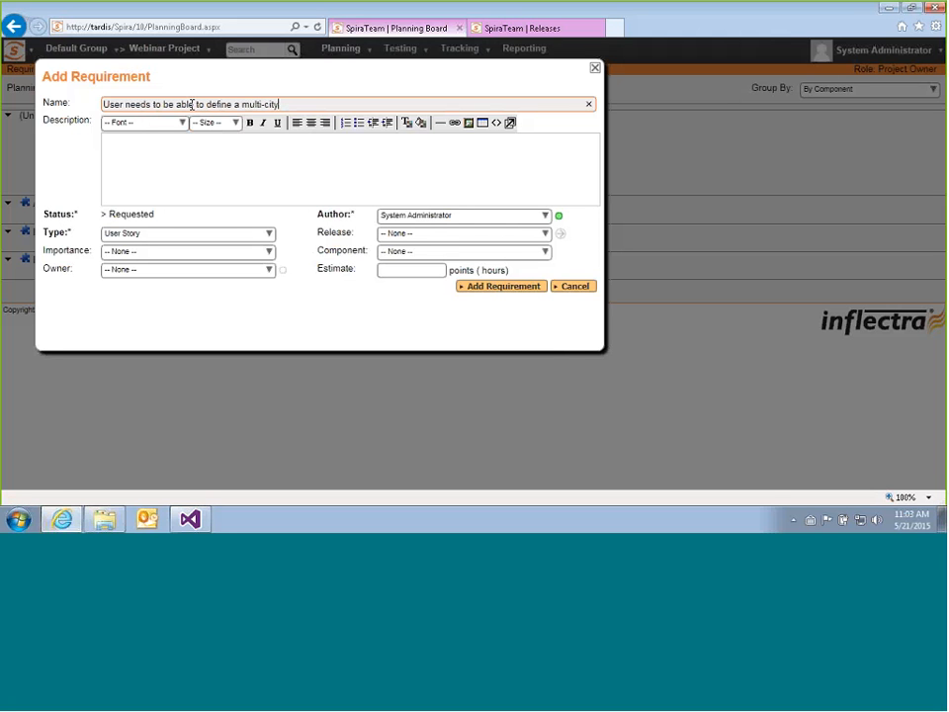
{"action": "type", "text": " itinerary"}
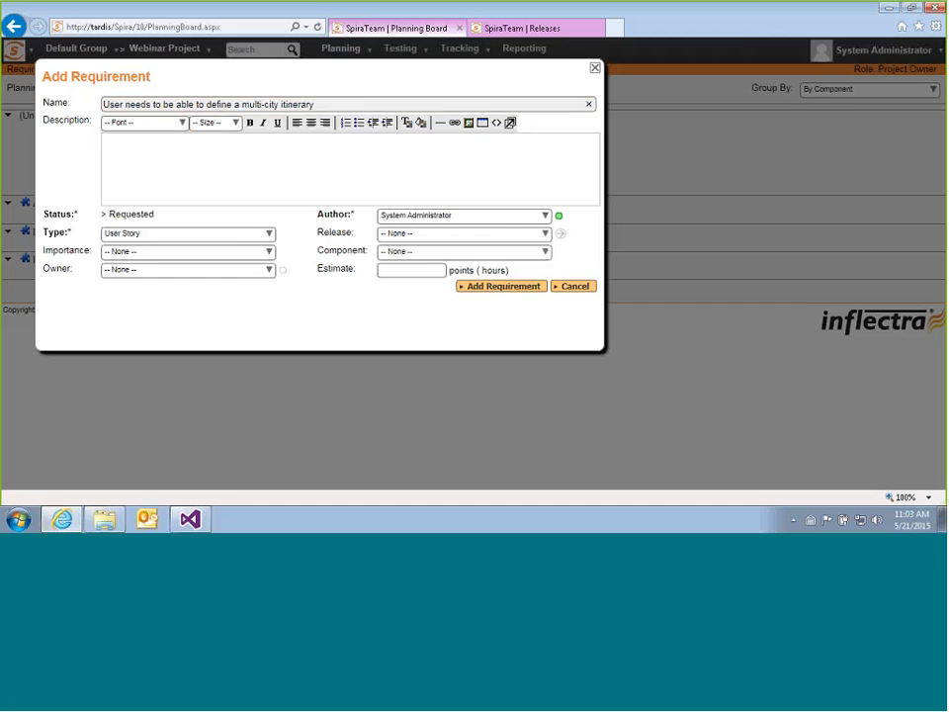
Enter the requirement's description as "The user should be choose the starting city, intermediate and ending cities.".
{"action": "left_click", "coordinate": [244, 170]}
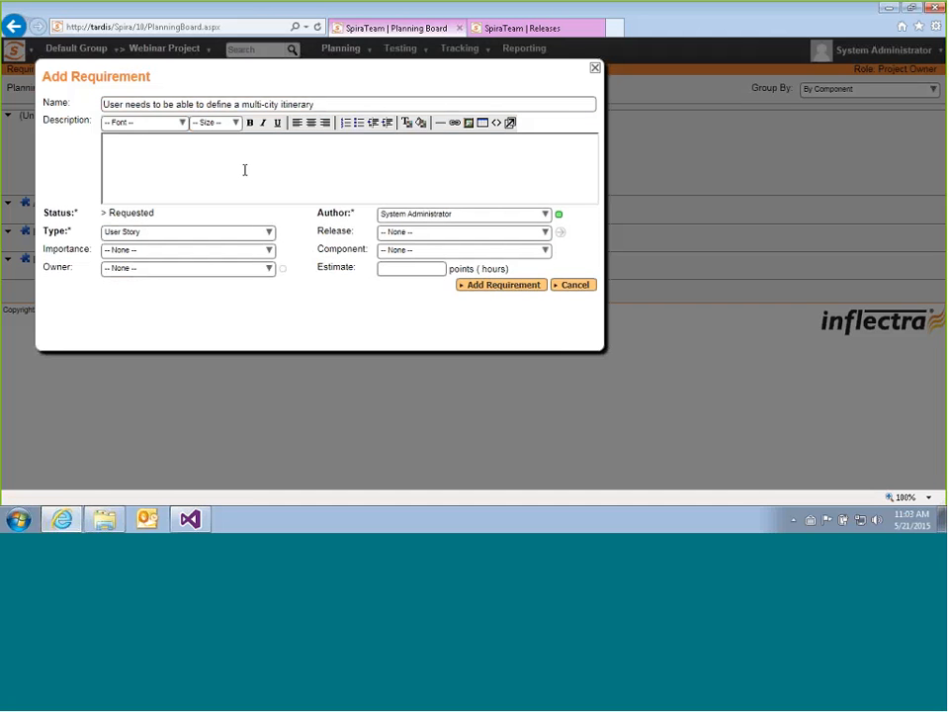
{"action": "type", "text": "The user should be choose the "}
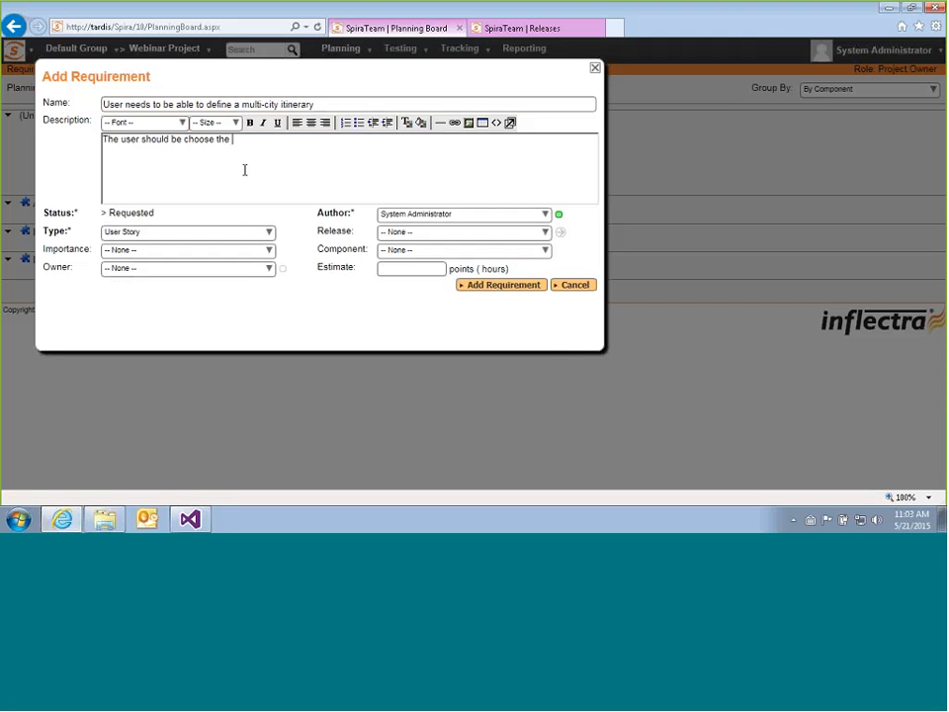
{"action": "type", "text": "starting city, intermediate and end"}
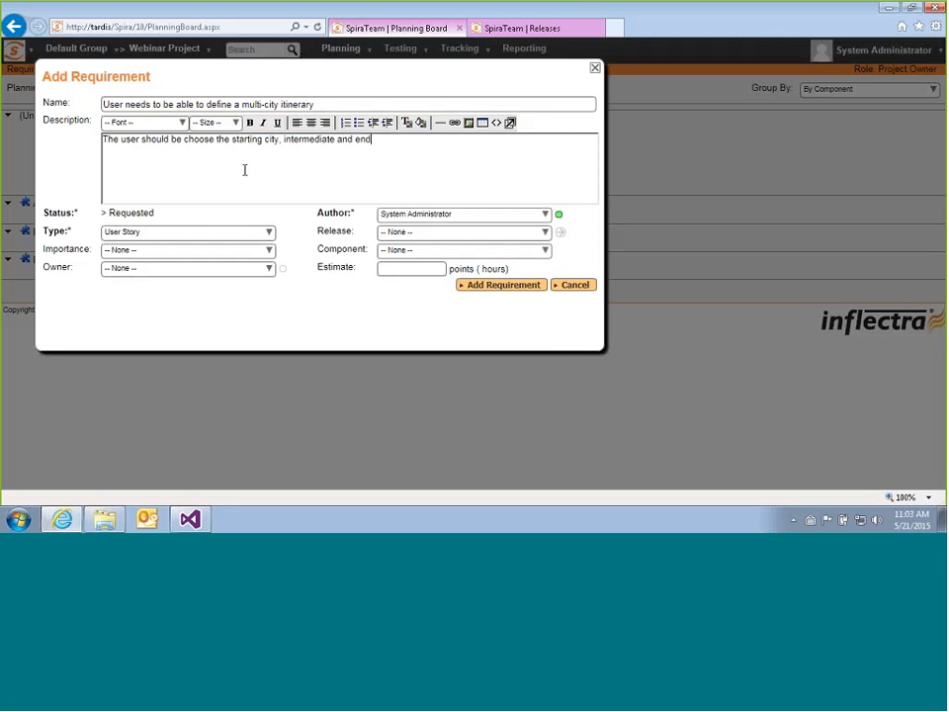
{"action": "type", "text": "ingcit"}
{"action": "key", "text": "BackSpace"}
{"action": "key", "text": "BackSpace"}
{"action": "key", "text": "BackSpace"}
{"action": "type", "text": "cities"}
Keep the type as User Story, add the requirement with an estimate of 1.5 points, and expand the Unassigned Items row.
{"action": "left_click", "coordinate": [239, 232]}
{"action": "left_click", "coordinate": [218, 215]}
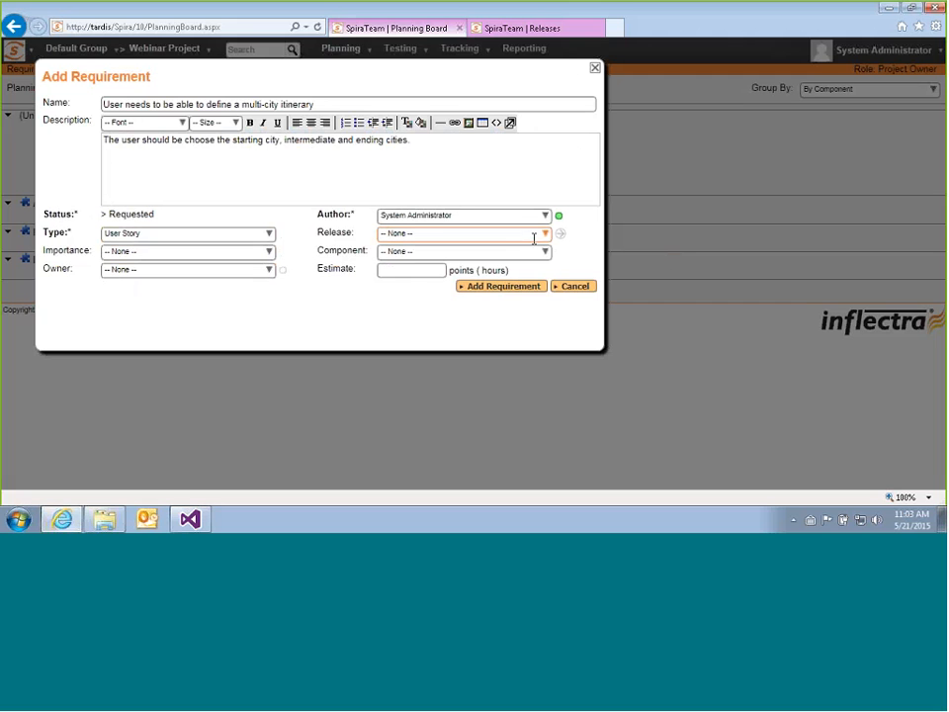
{"action": "left_click", "coordinate": [423, 269]}
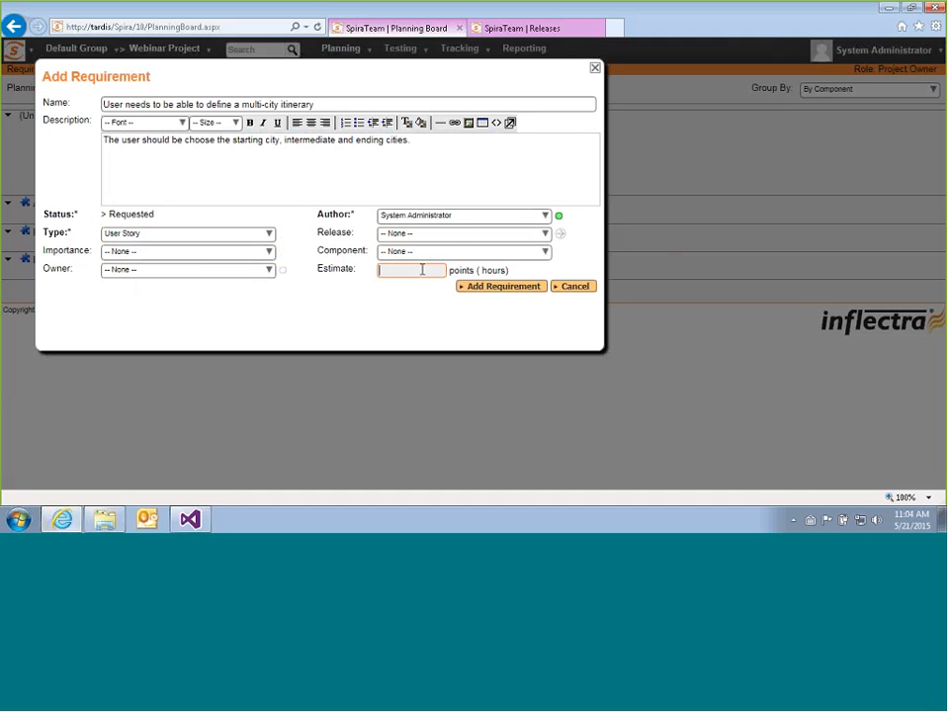
{"action": "type", "text": "1"}
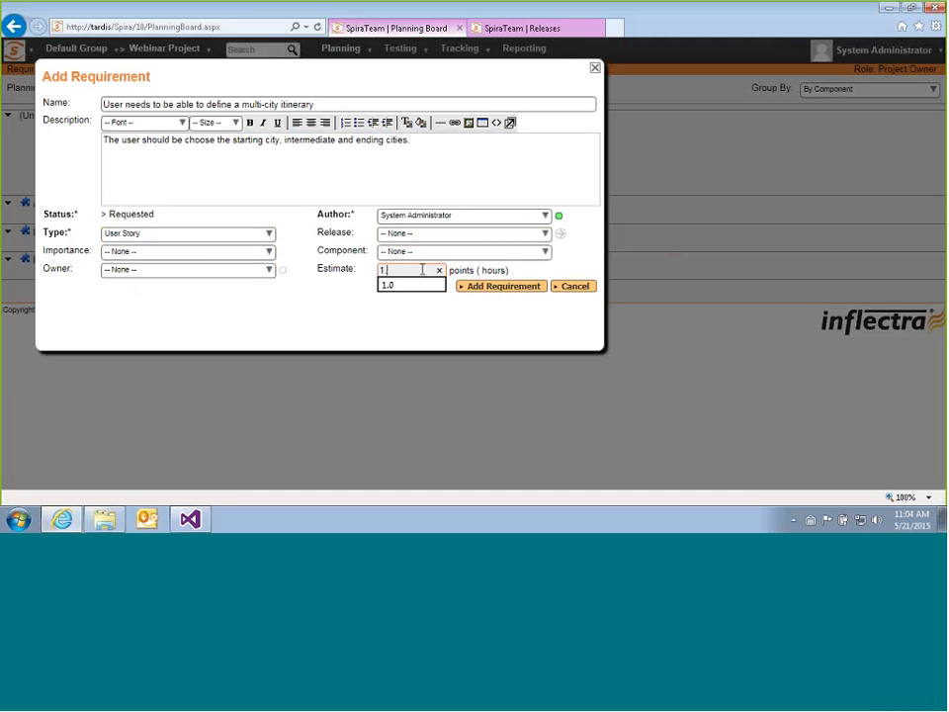
{"action": "type", "text": ".5"}
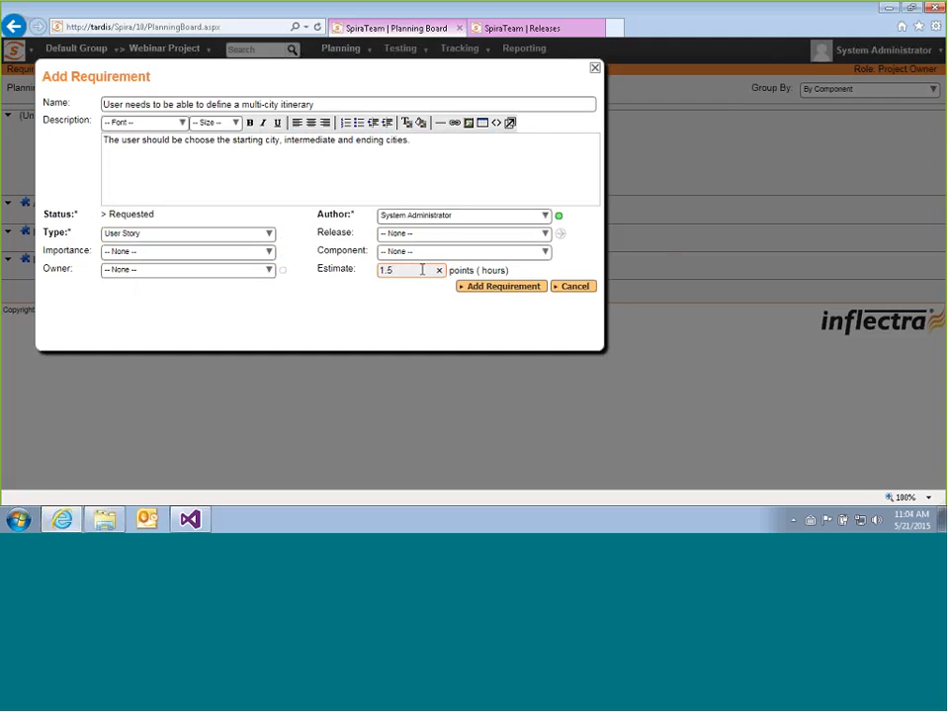
{"action": "left_click", "coordinate": [524, 288]}
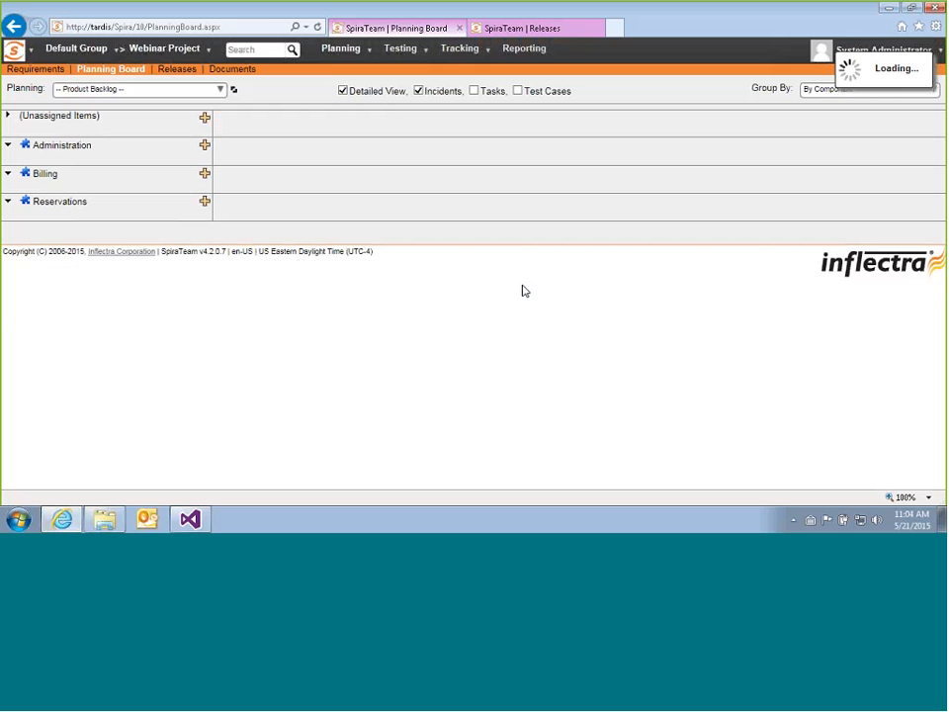
{"action": "left_click", "coordinate": [10, 117]}
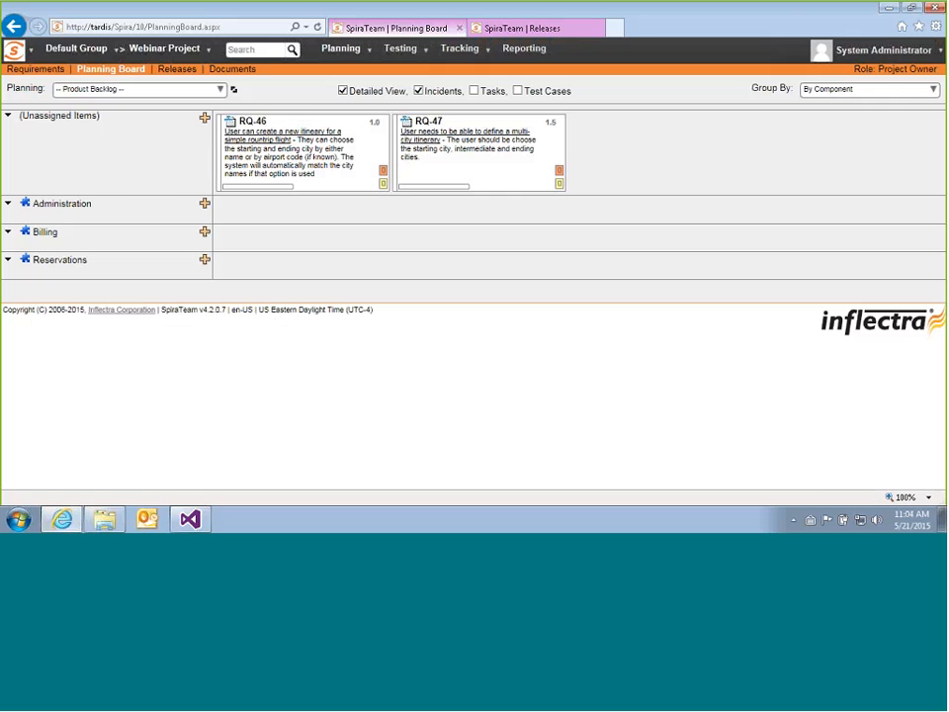
Start a new requirement under the Administration component named "Administrators need to be able to see all itineraries from all users".
{"action": "left_click", "coordinate": [205, 205]}
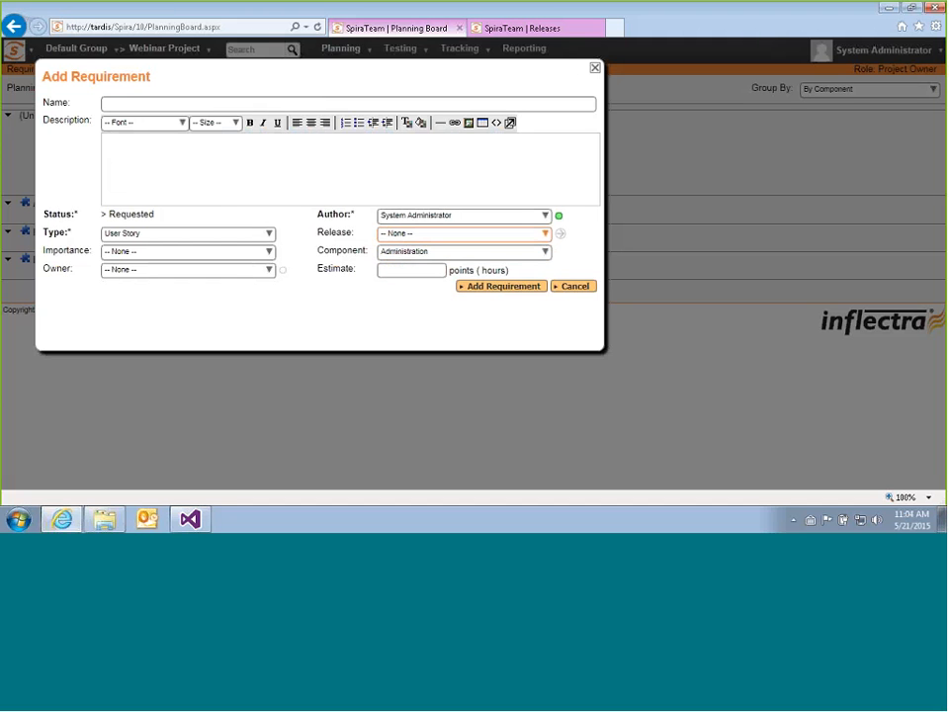
{"action": "left_click", "coordinate": [175, 104]}
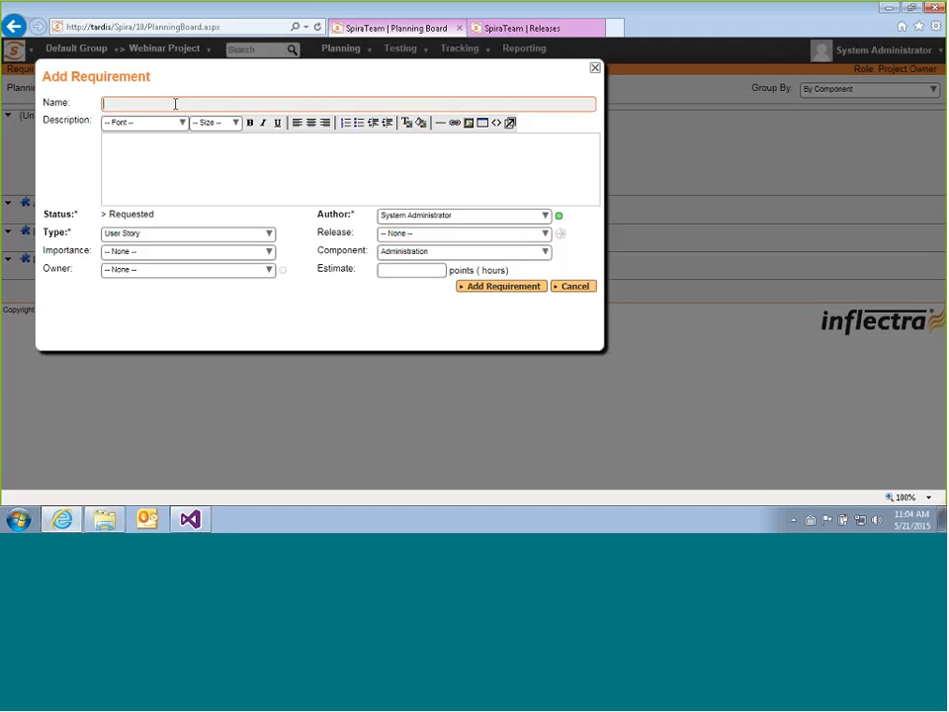
{"action": "type", "text": "Administrators reed to be able to see "}
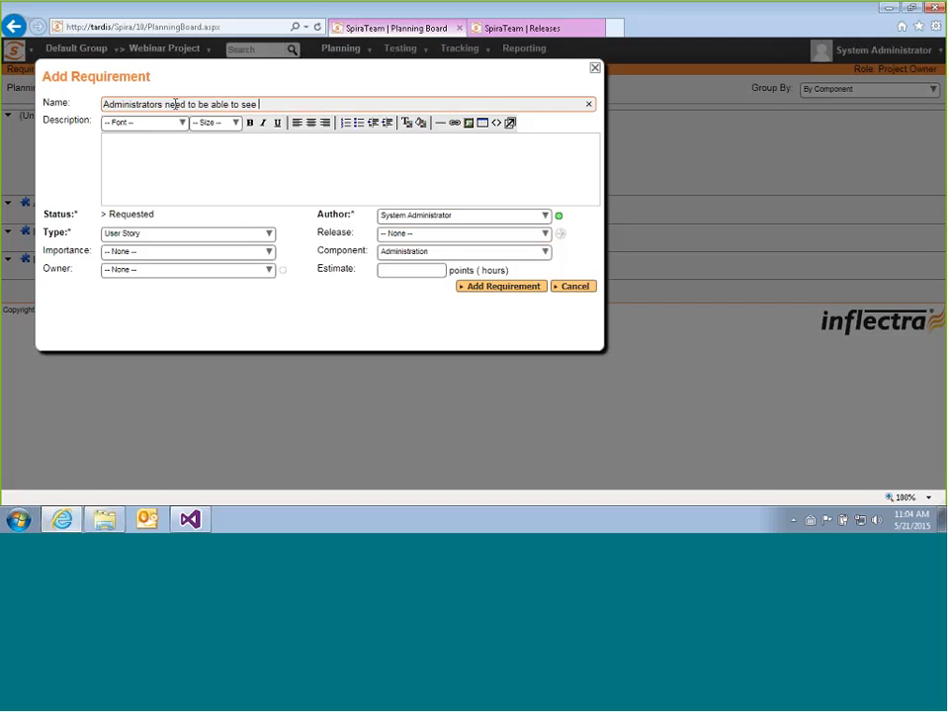
{"action": "type", "text": "all itineraries from all users"}
Describe the administrators' requirement as "Provide a way to see all of the itineraries at one time.".
{"action": "left_click", "coordinate": [180, 158]}
{"action": "type", "text": "Provid"}
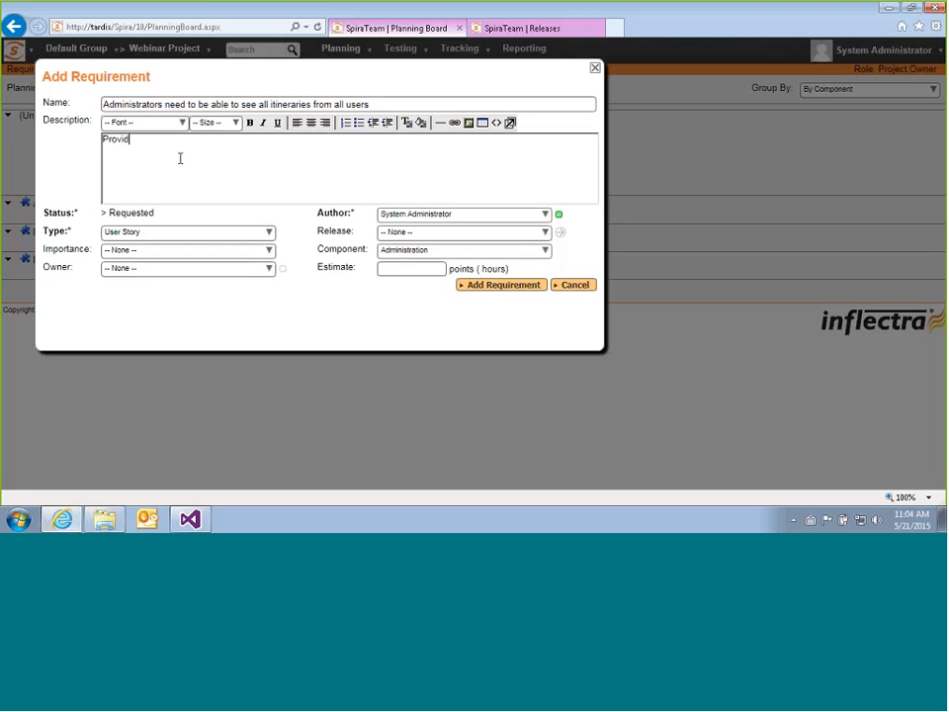
{"action": "type", "text": "e a way to "}
{"action": "type", "text": "see a"}
{"action": "type", "text": "ll o"}
{"action": "type", "text": "f the it"}
{"action": "type", "text": "inea"}
{"action": "type", "text": "aries at one "}
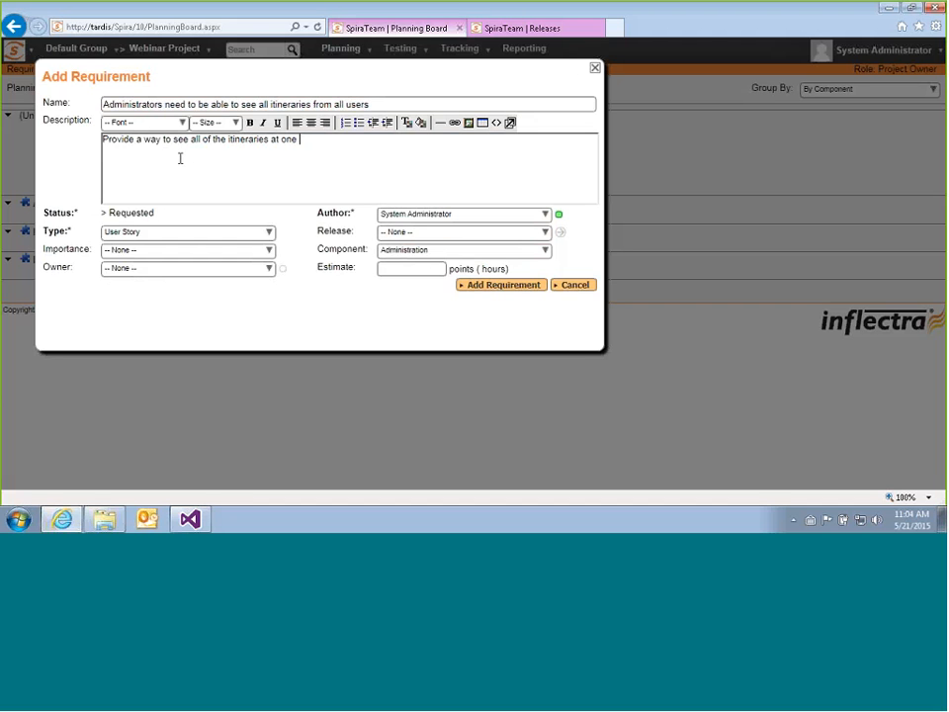
{"action": "type", "text": "time."}
Add the administrators' requirement with an estimate of 2.0 points and expand the Unassigned Items row.
{"action": "left_click", "coordinate": [432, 267]}
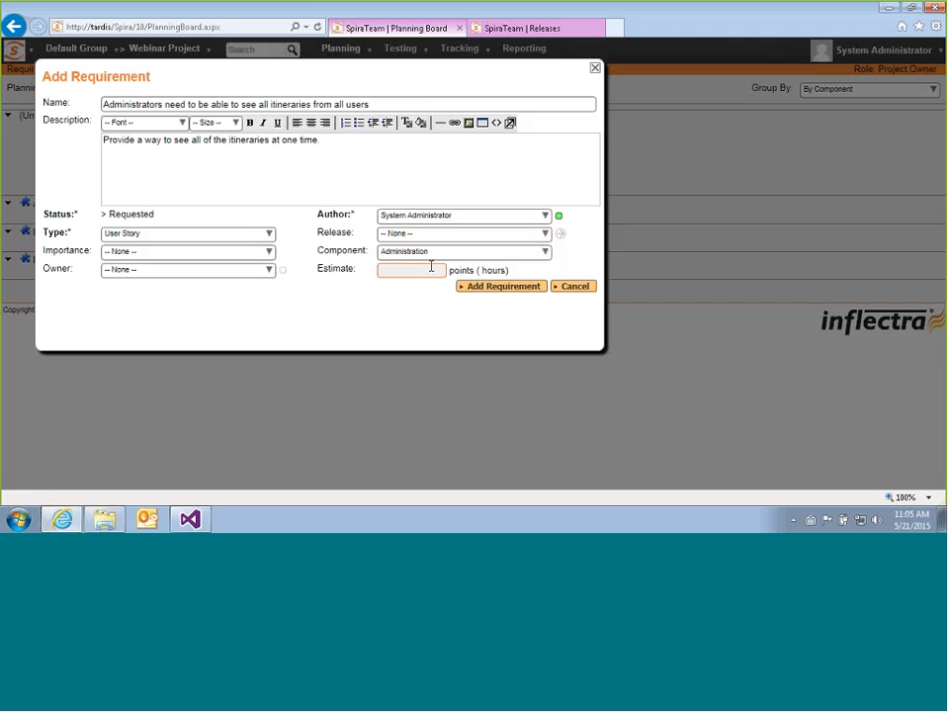
{"action": "type", "text": "2.0"}
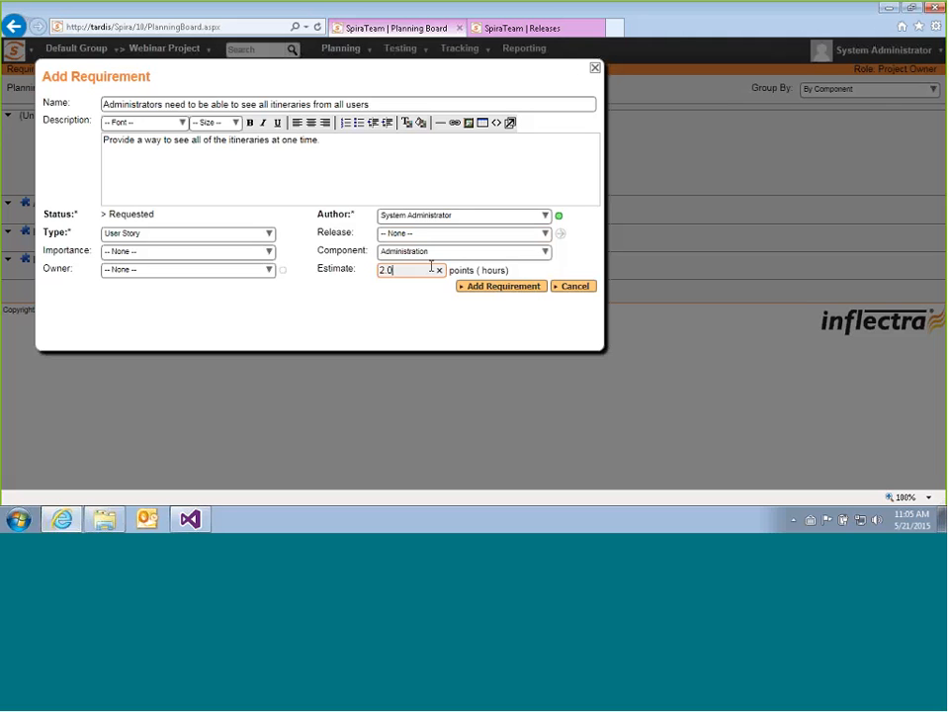
{"action": "left_click", "coordinate": [511, 288]}
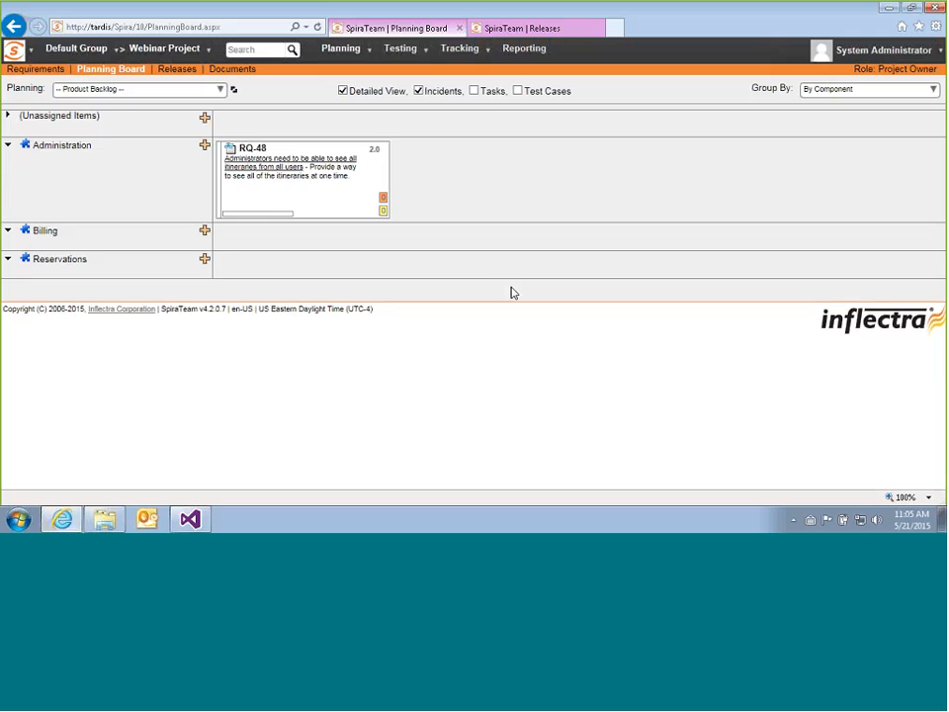
{"action": "left_click", "coordinate": [9, 116]}
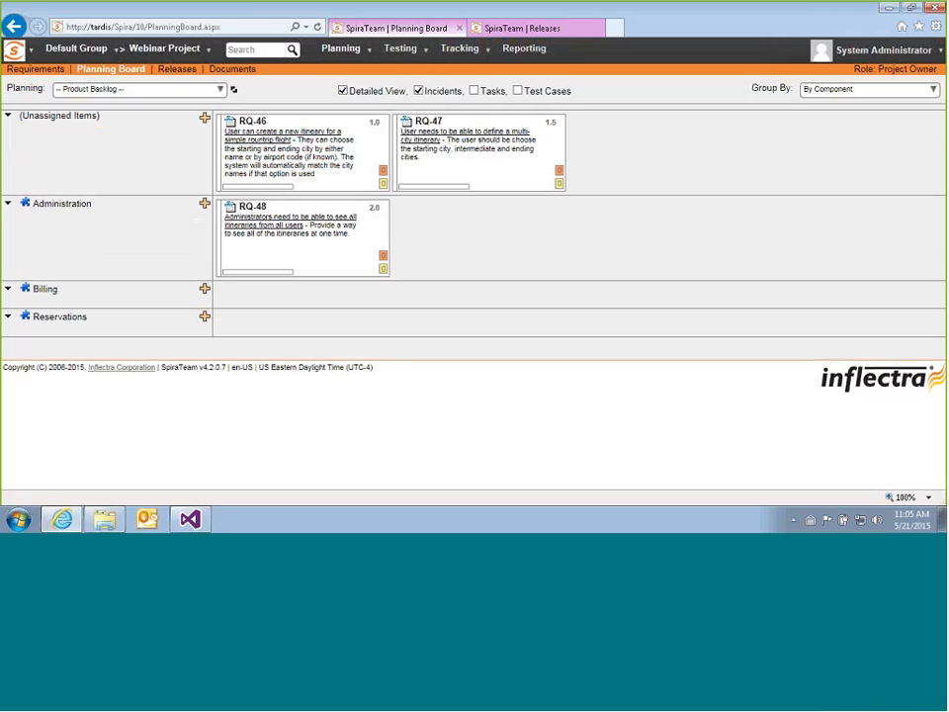
Move the two unassigned requirements, RQ-46 and RQ-47, together into the Reservations component.
{"action": "left_click", "coordinate": [245, 128]}
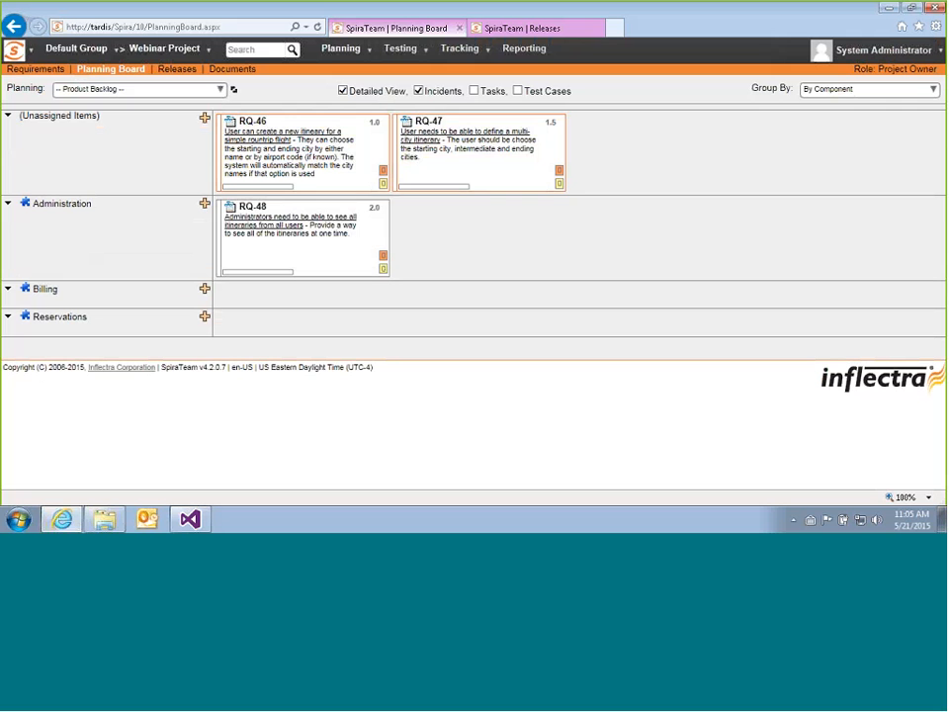
{"action": "left_click_drag", "start_coordinate": [500, 184], "coordinate": [467, 322]}
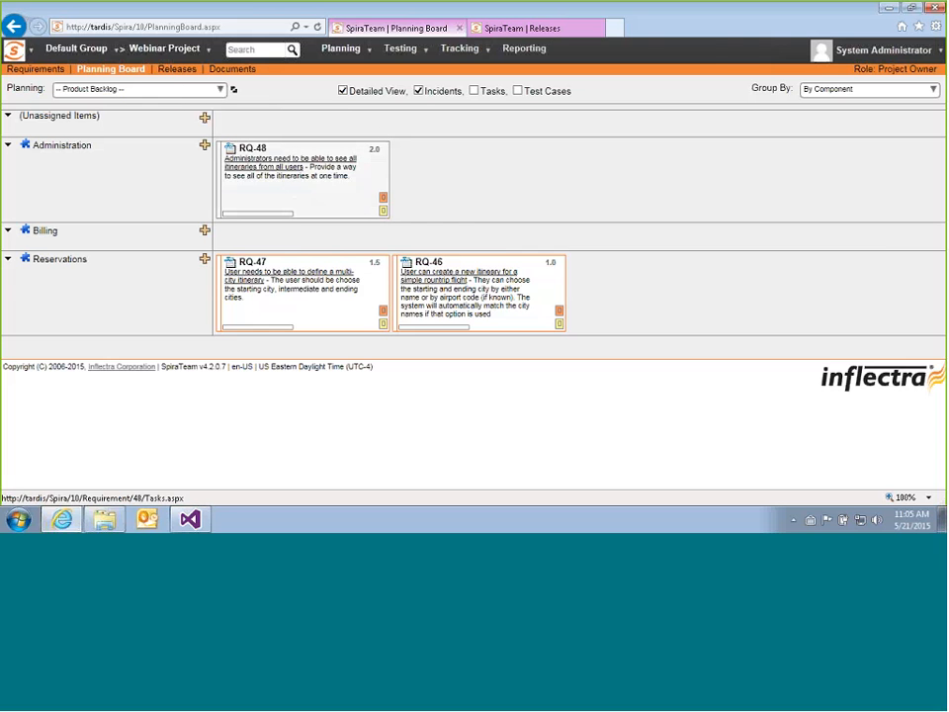
Turn off the cards' detailed view and group the backlog by status after viewing it by priority.
{"action": "mouse_move", "coordinate": [249, 156]}
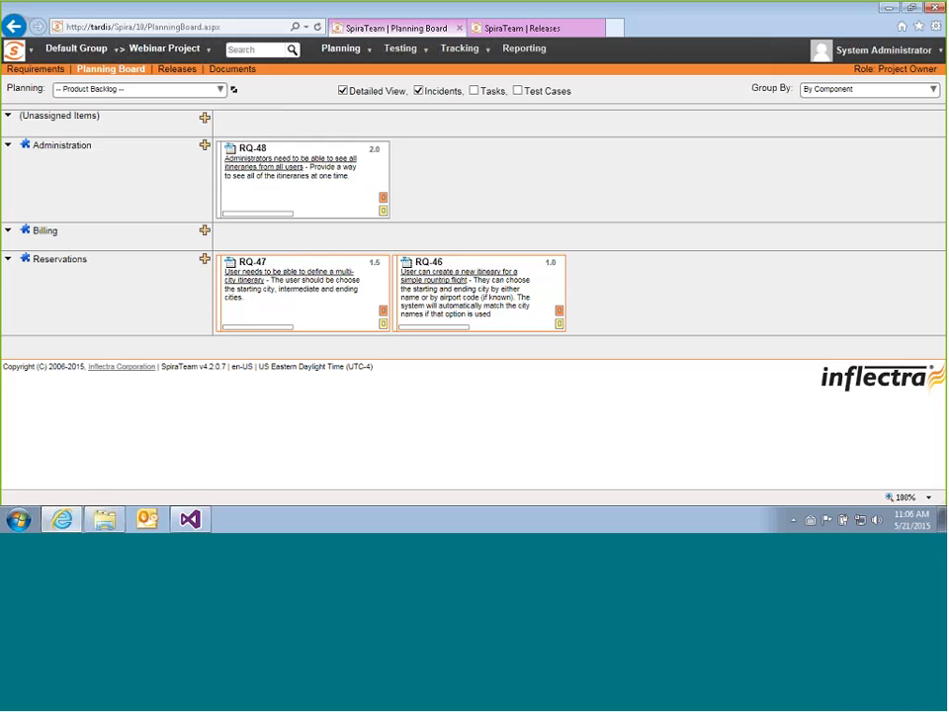
{"action": "left_click", "coordinate": [344, 92]}
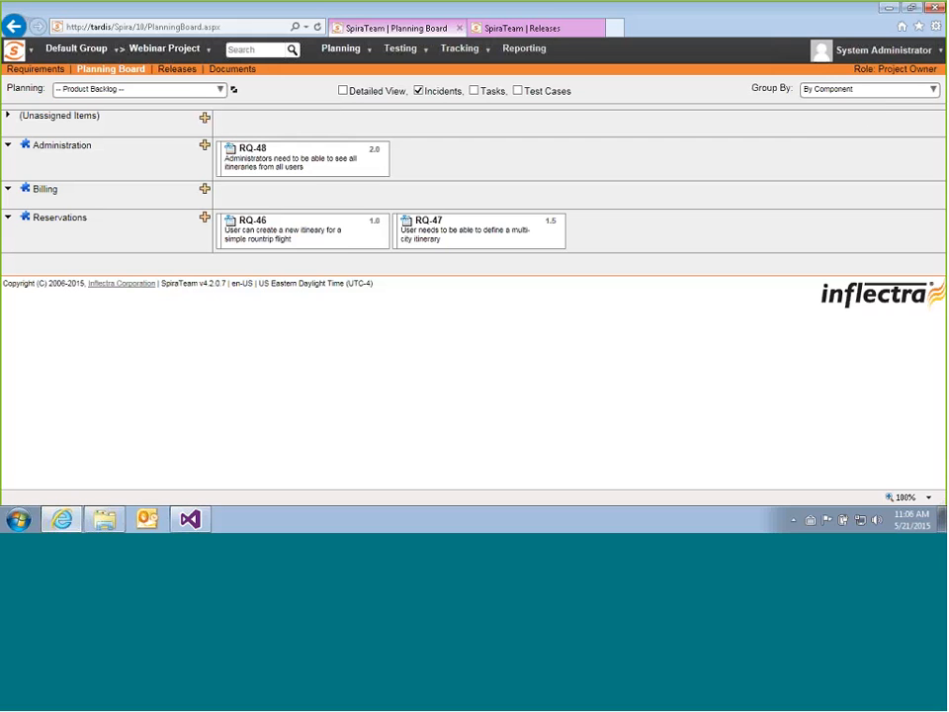
{"action": "left_click", "coordinate": [933, 91]}
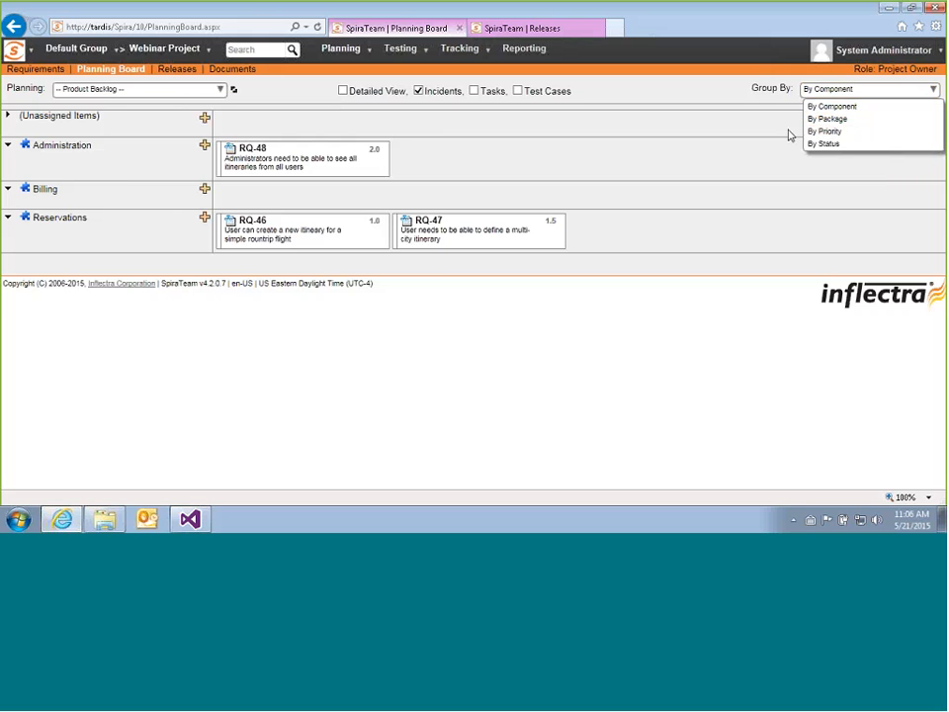
{"action": "left_click", "coordinate": [841, 134]}
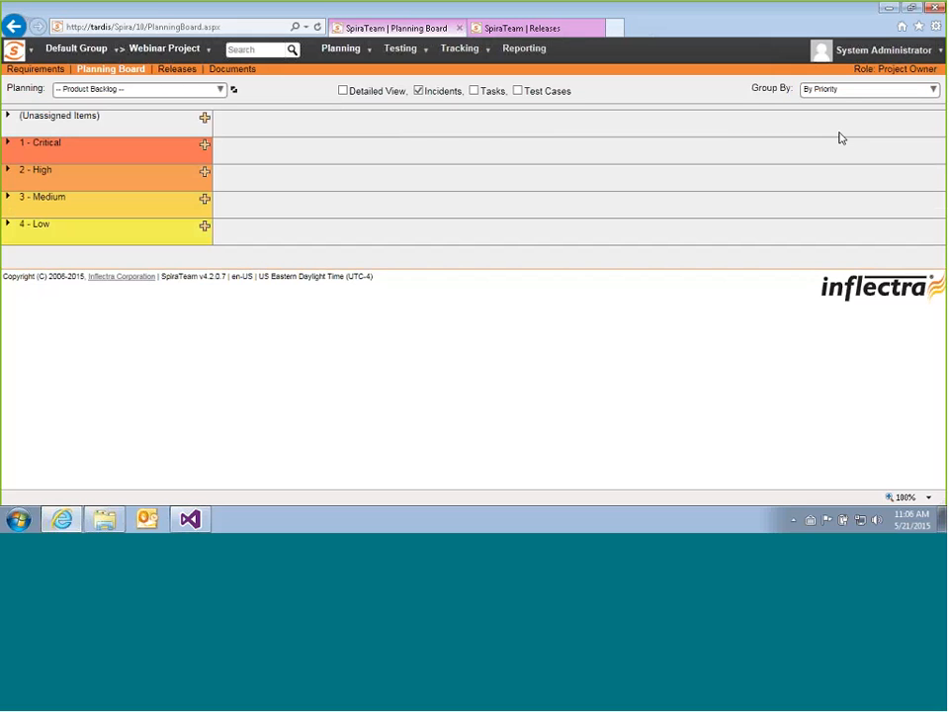
{"action": "left_click", "coordinate": [841, 89]}
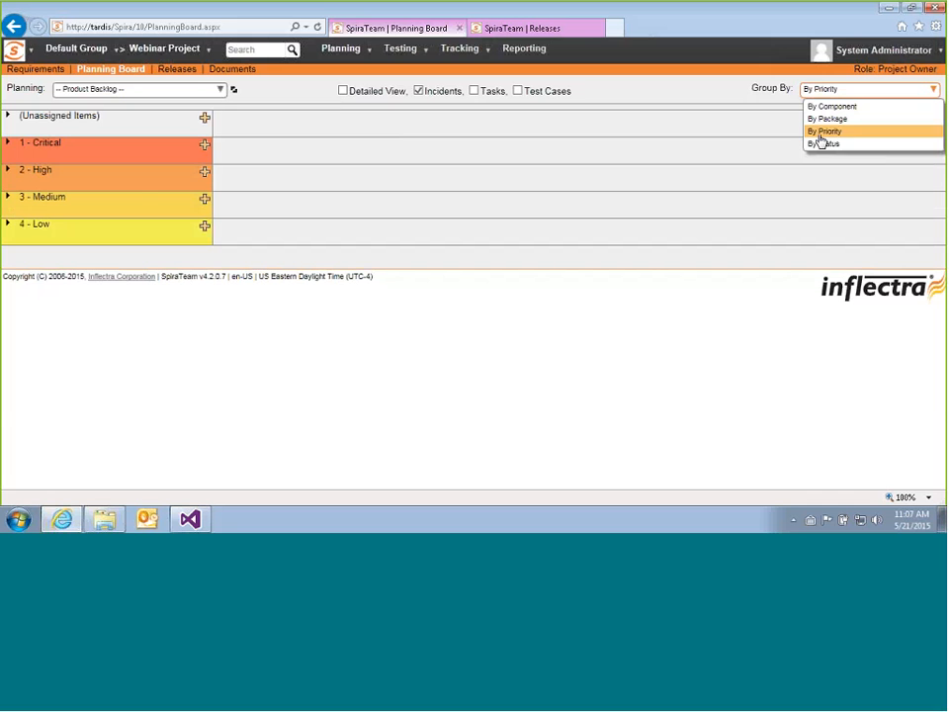
{"action": "left_click", "coordinate": [834, 144]}
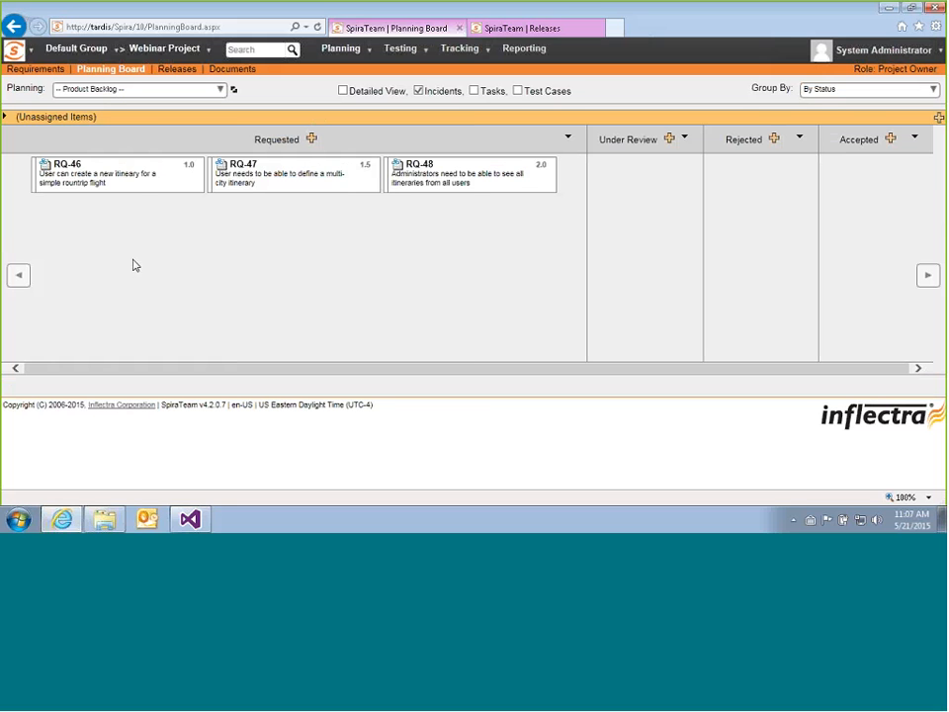
Move RQ-46 and RQ-48 into the Under Review status and RQ-47 into Accepted.
{"action": "left_click", "coordinate": [156, 185]}
{"action": "left_click", "coordinate": [278, 185]}
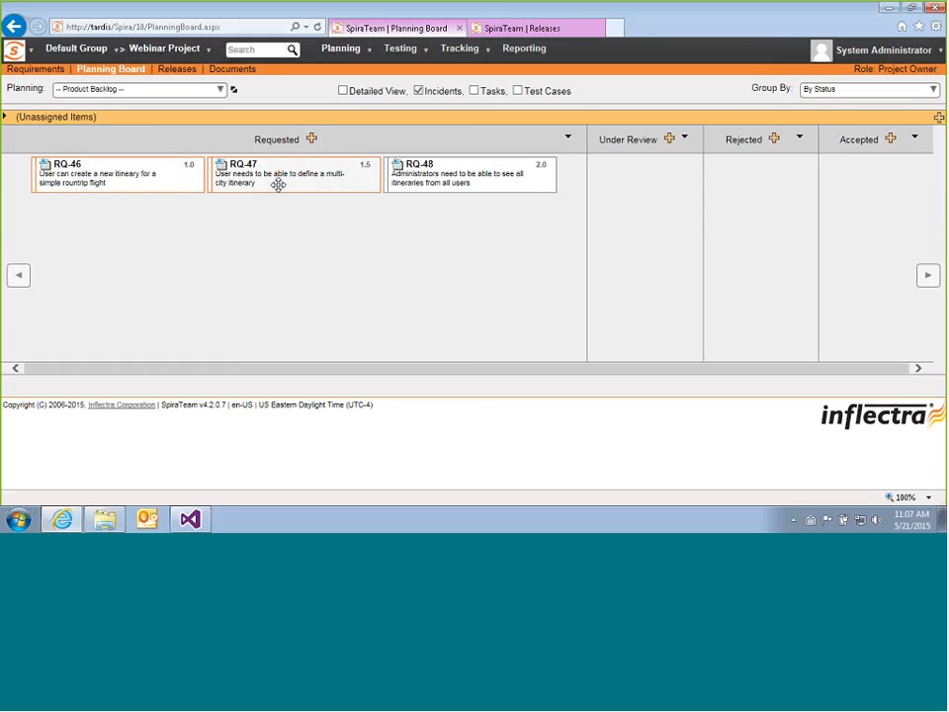
{"action": "left_click_drag", "start_coordinate": [316, 185], "coordinate": [645, 198]}
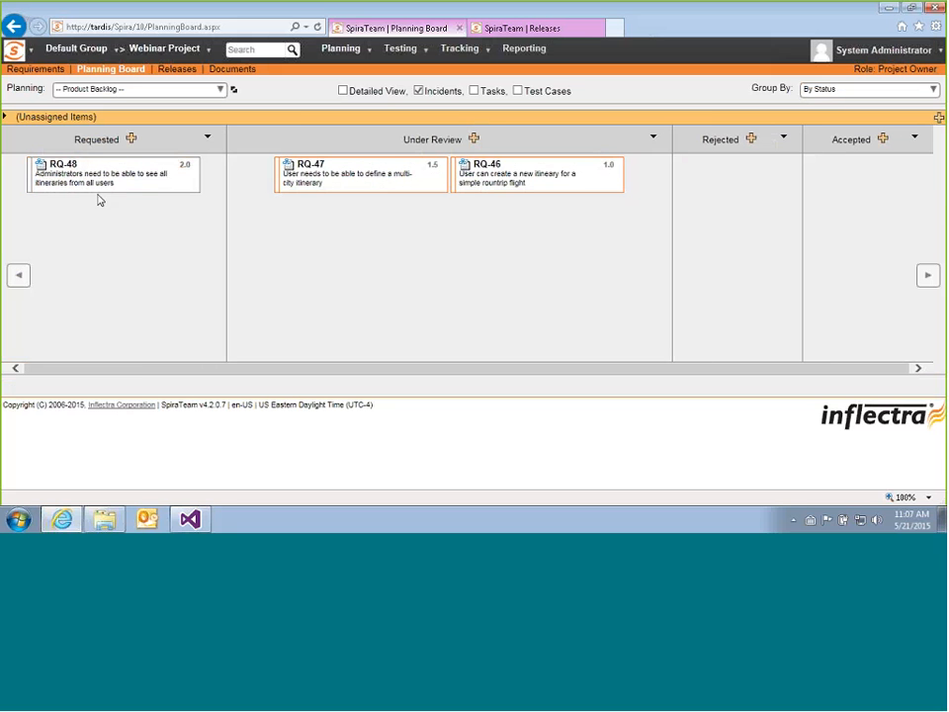
{"action": "left_click_drag", "start_coordinate": [100, 182], "coordinate": [860, 177]}
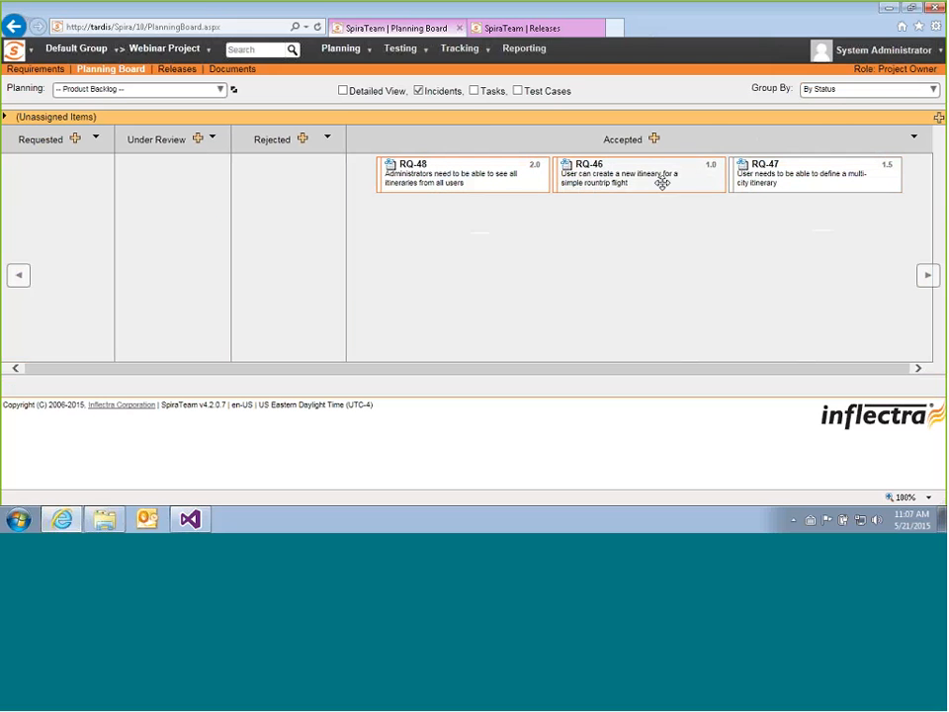
{"action": "left_click_drag", "start_coordinate": [664, 181], "coordinate": [189, 233]}
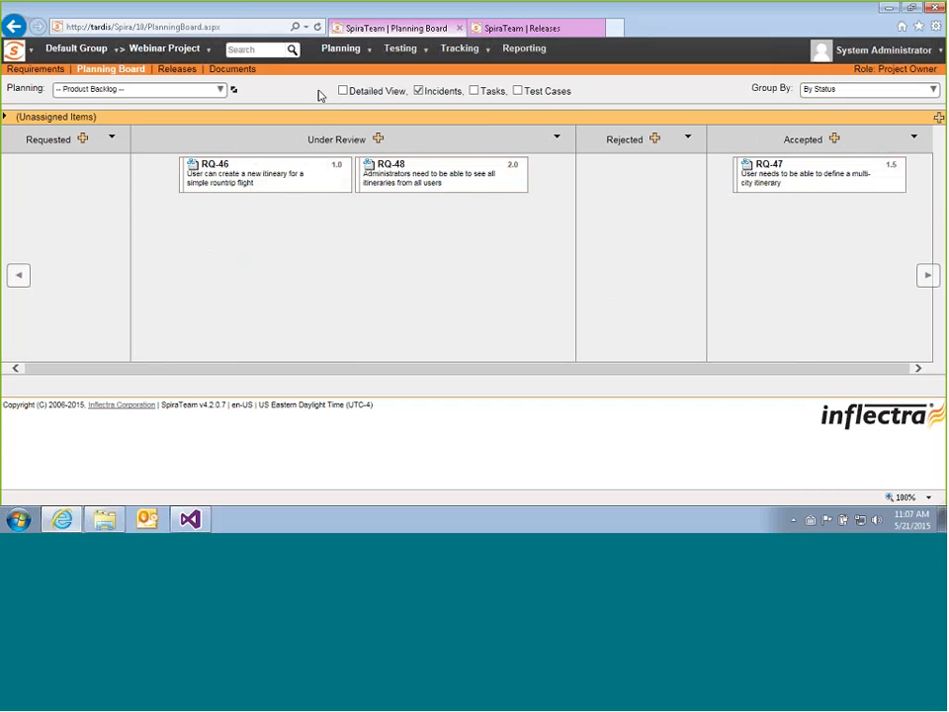
Open the requirements list in a separate tab and insert a requirement named "User Stories" above the simple roundtrip flight story.
{"action": "left_click", "coordinate": [861, 89]}
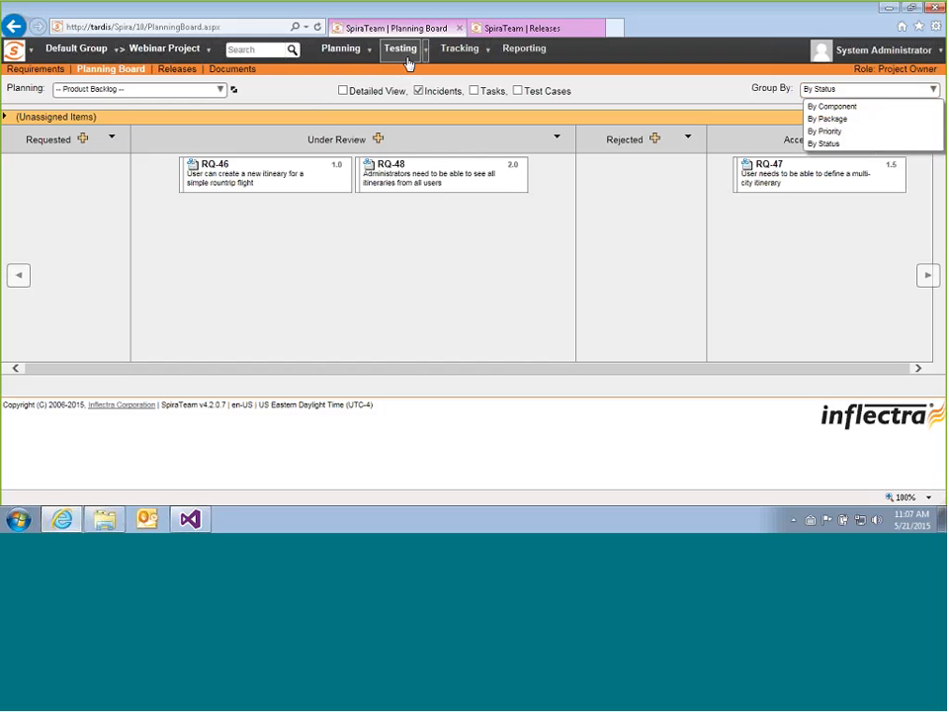
{"action": "middle_click", "coordinate": [357, 59]}
{"action": "left_click", "coordinate": [639, 29]}
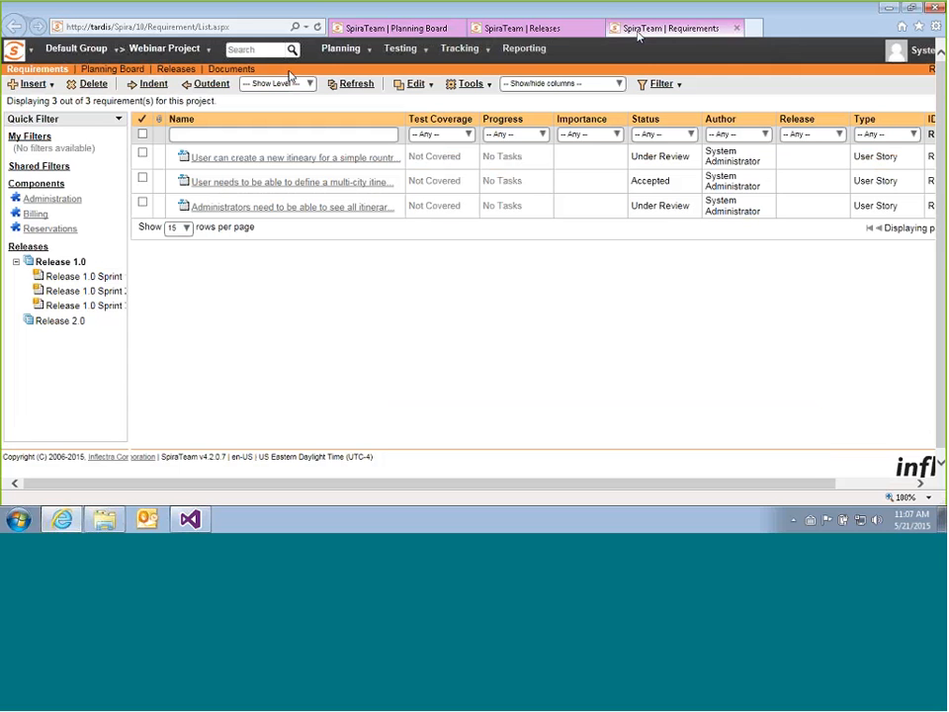
{"action": "left_click", "coordinate": [142, 155]}
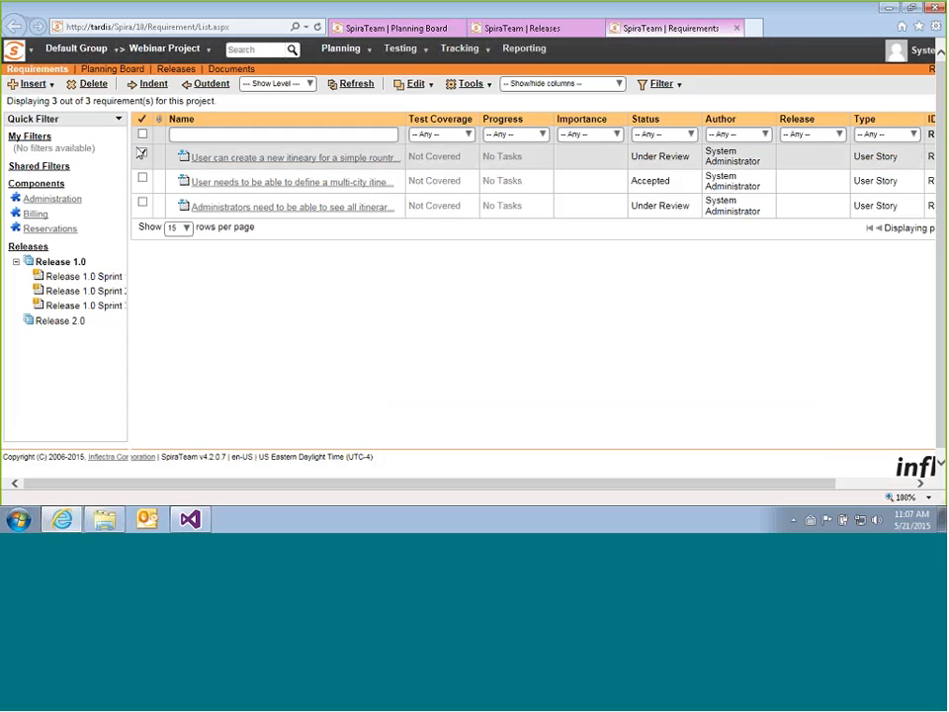
{"action": "mouse_move", "coordinate": [36, 83]}
{"action": "left_click", "coordinate": [59, 109]}
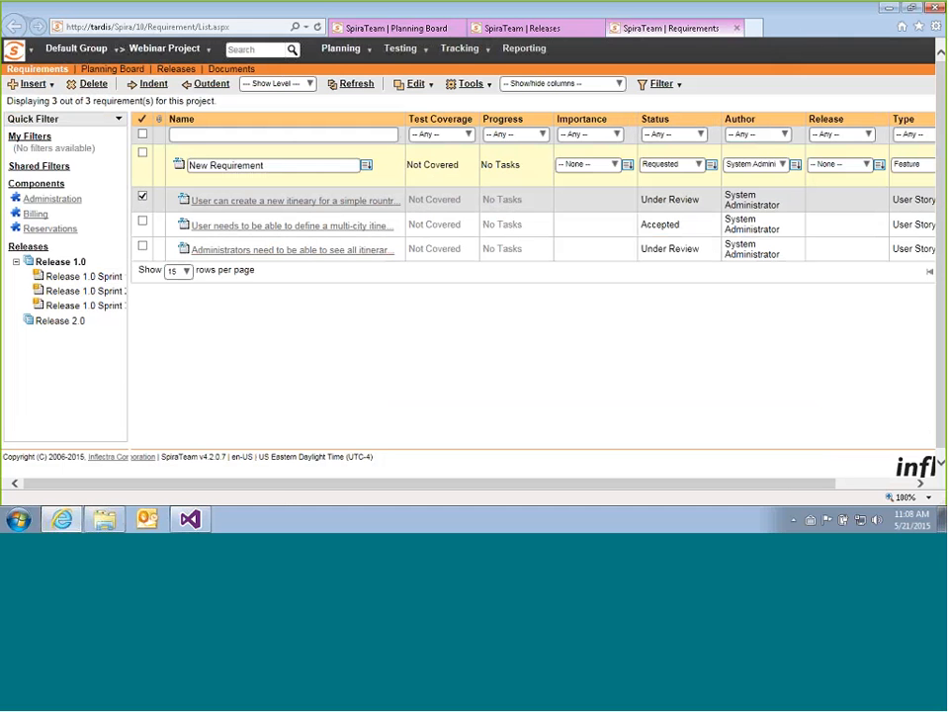
{"action": "triple_click", "coordinate": [284, 166]}
{"action": "type", "text": "User S"}
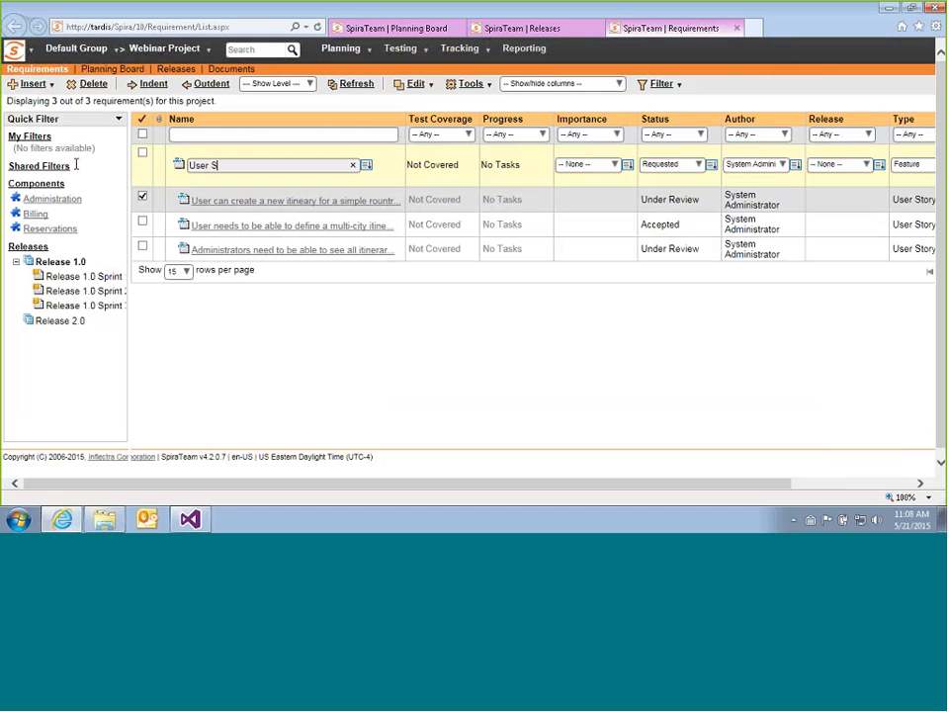
{"action": "type", "text": "tories"}
{"action": "key", "text": "Return"}
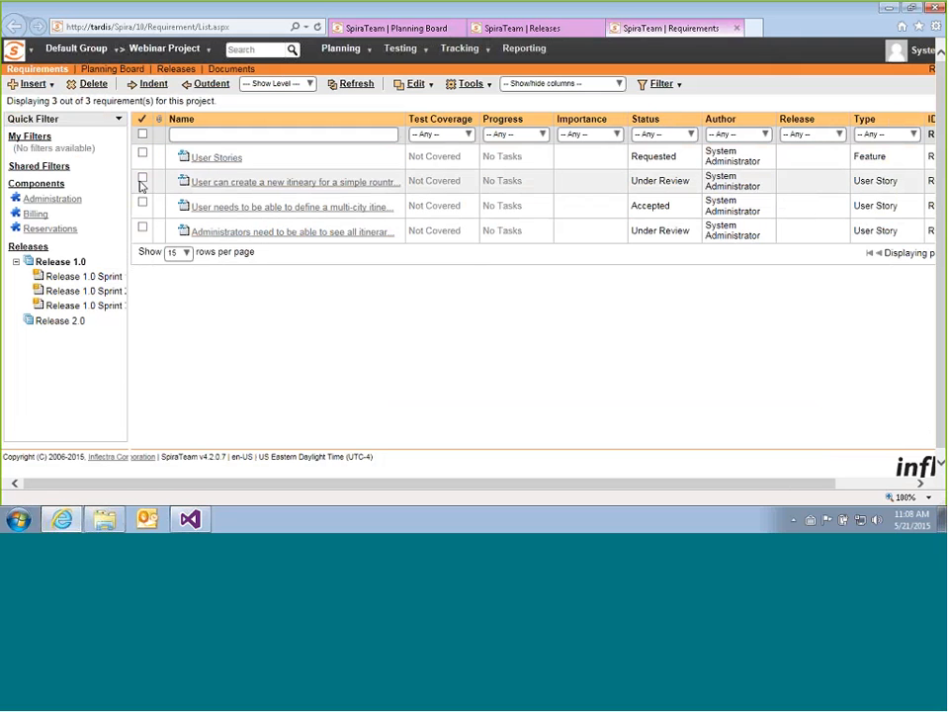
Indent the three existing user story requirements together beneath "User Stories".
{"action": "left_click", "coordinate": [142, 178]}
{"action": "left_click", "coordinate": [142, 201]}
{"action": "left_click", "coordinate": [142, 227]}
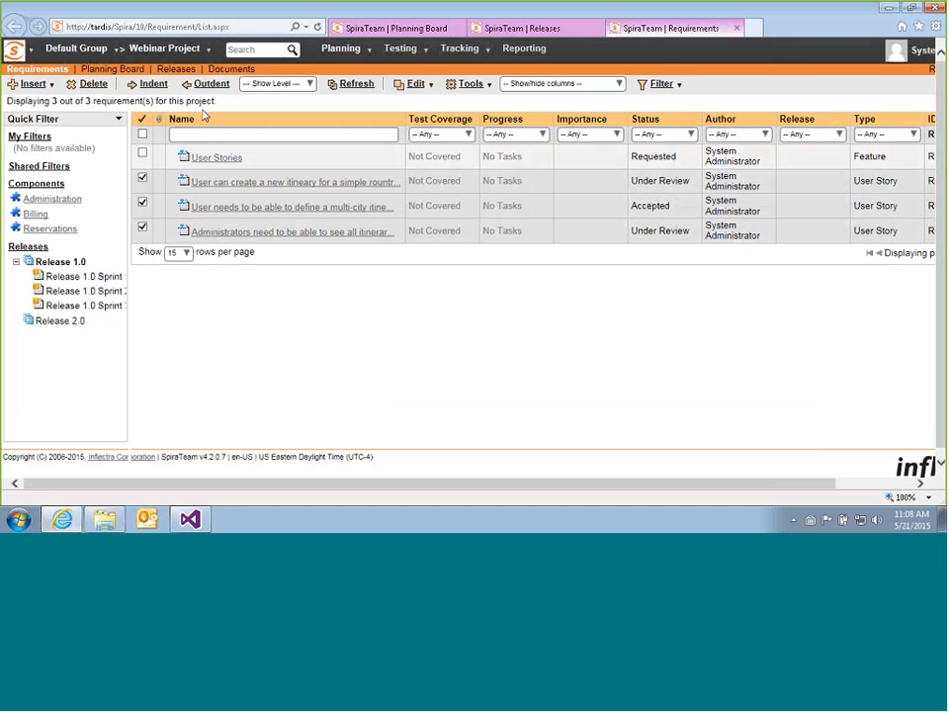
{"action": "left_click", "coordinate": [153, 84]}
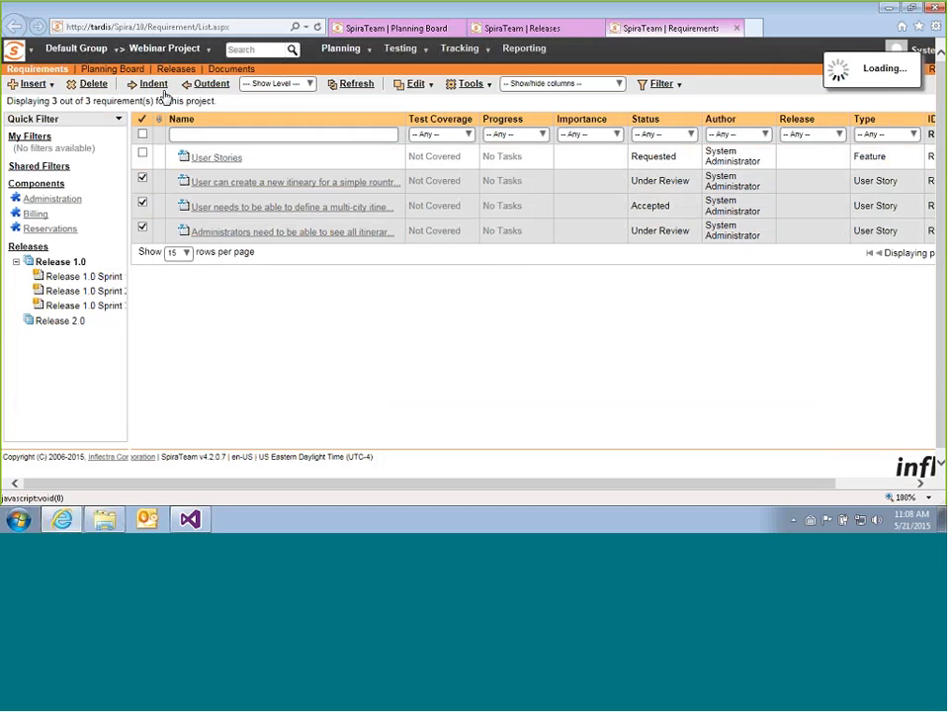
Group the Planning Board's product backlog by package and show the User Stories package's cards in detailed view.
{"action": "left_click", "coordinate": [420, 29]}
{"action": "left_click", "coordinate": [933, 91]}
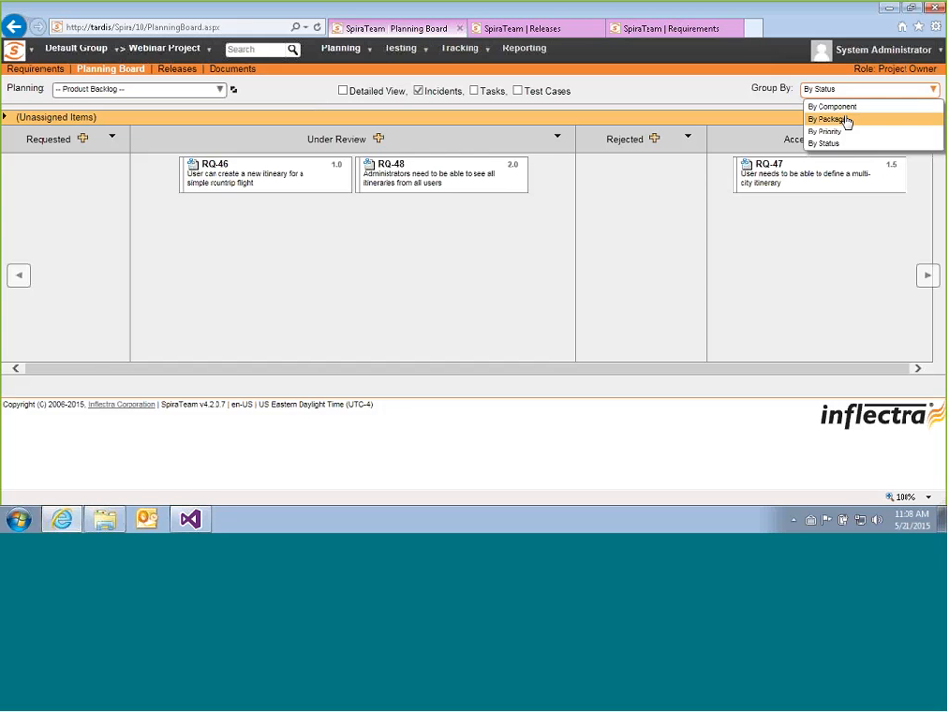
{"action": "left_click", "coordinate": [846, 119]}
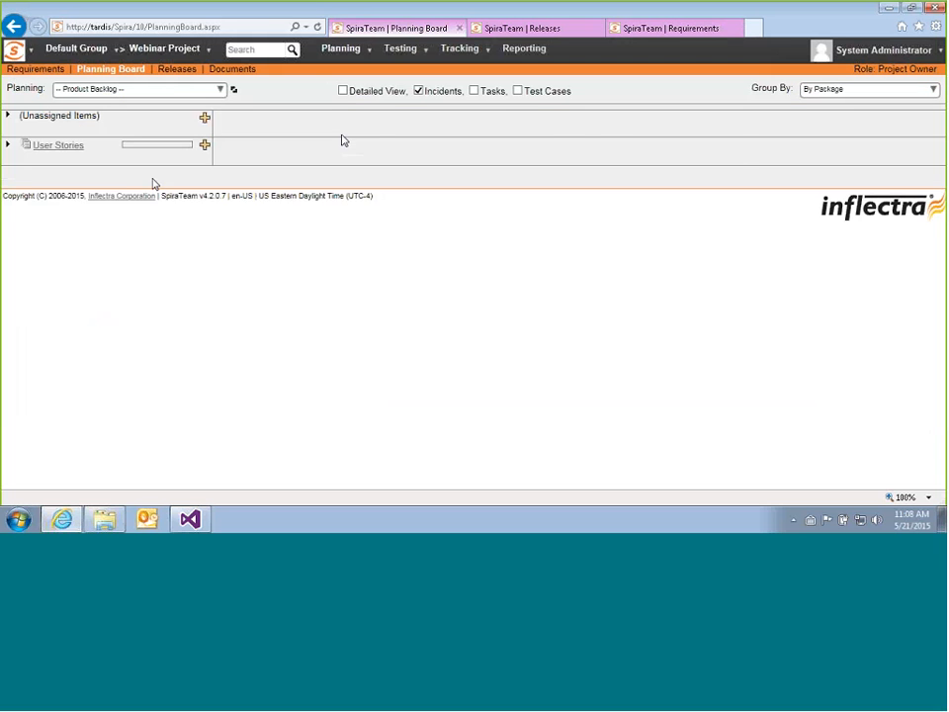
{"action": "left_click", "coordinate": [8, 146]}
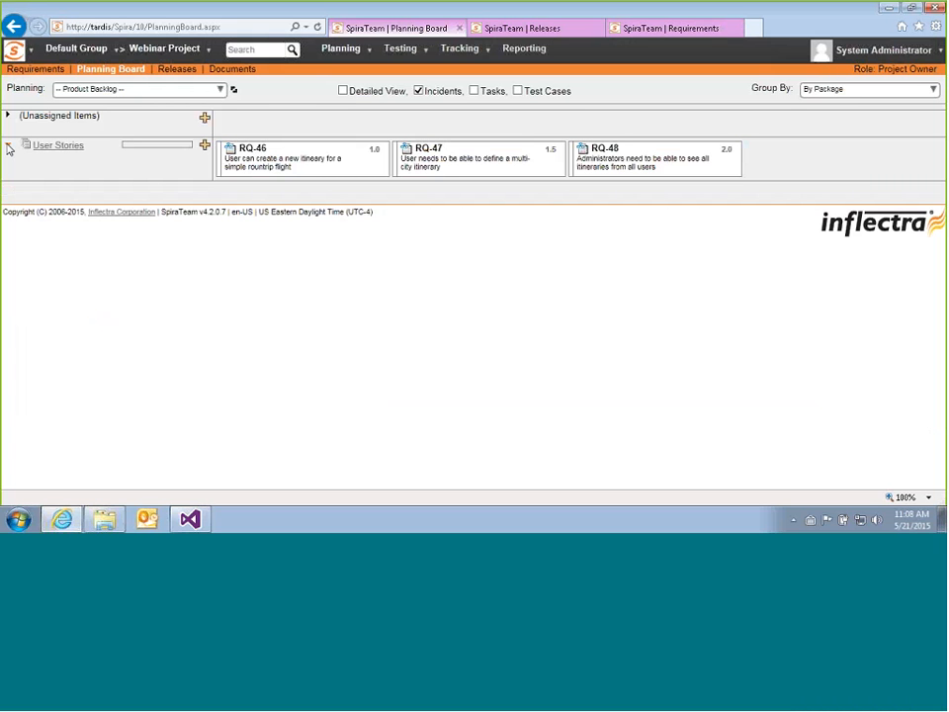
{"action": "left_click", "coordinate": [343, 91]}
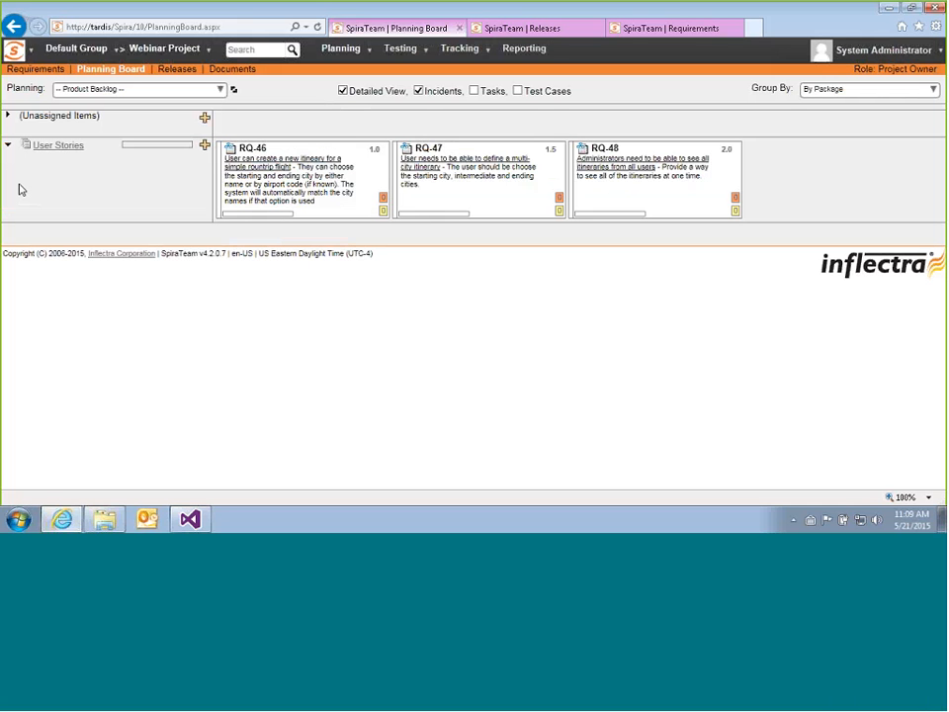
Group the product backlog by priority and expand the Unassigned Items row and all four priority rows.
{"action": "left_click", "coordinate": [220, 90]}
{"action": "left_click", "coordinate": [933, 90]}
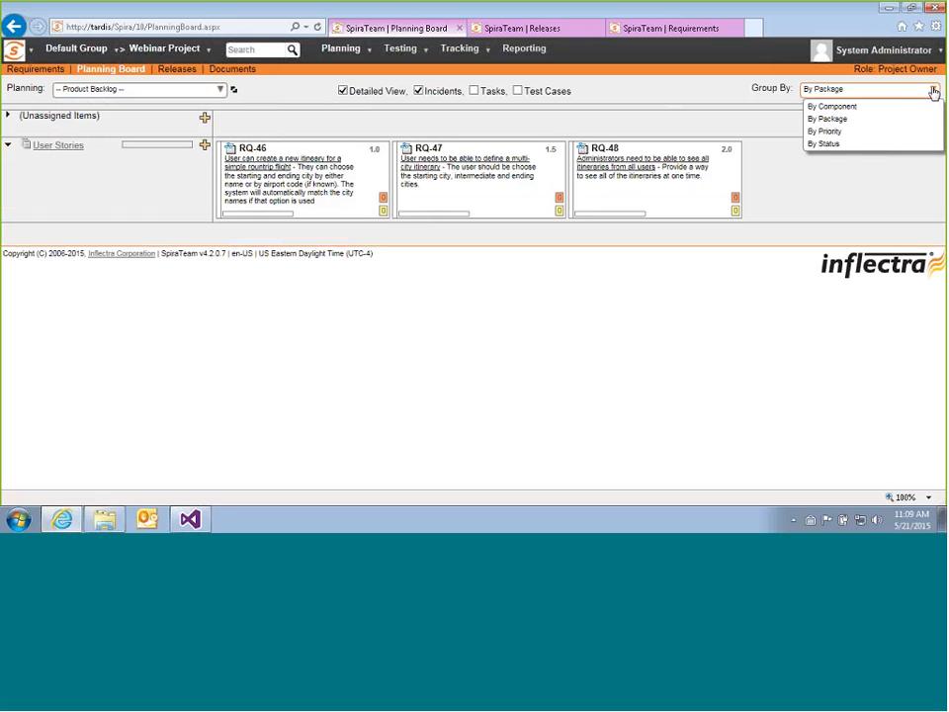
{"action": "left_click", "coordinate": [842, 133]}
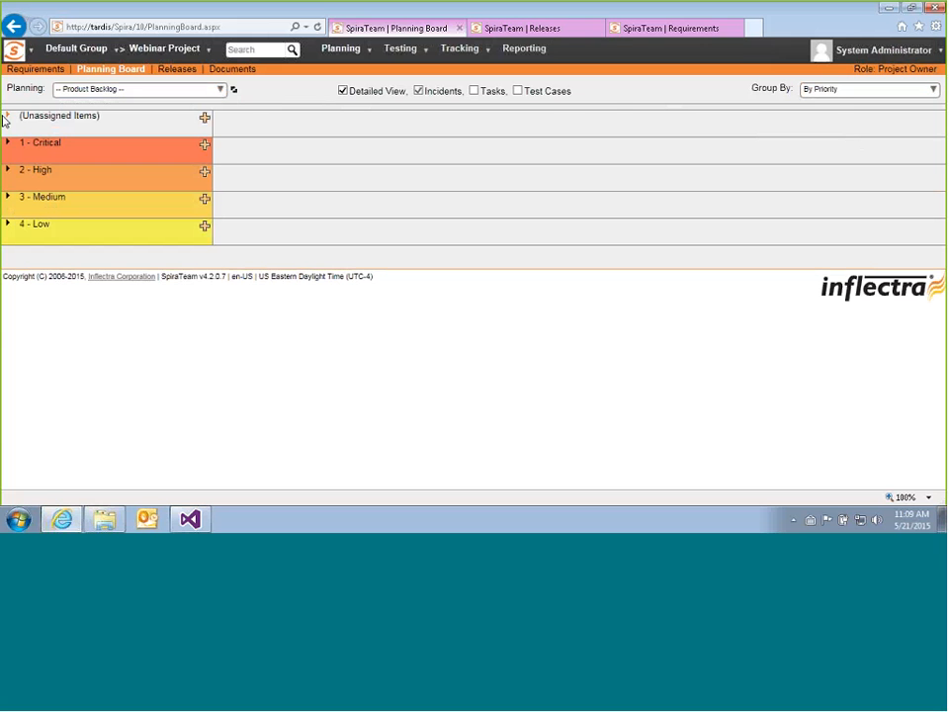
{"action": "left_click", "coordinate": [6, 117]}
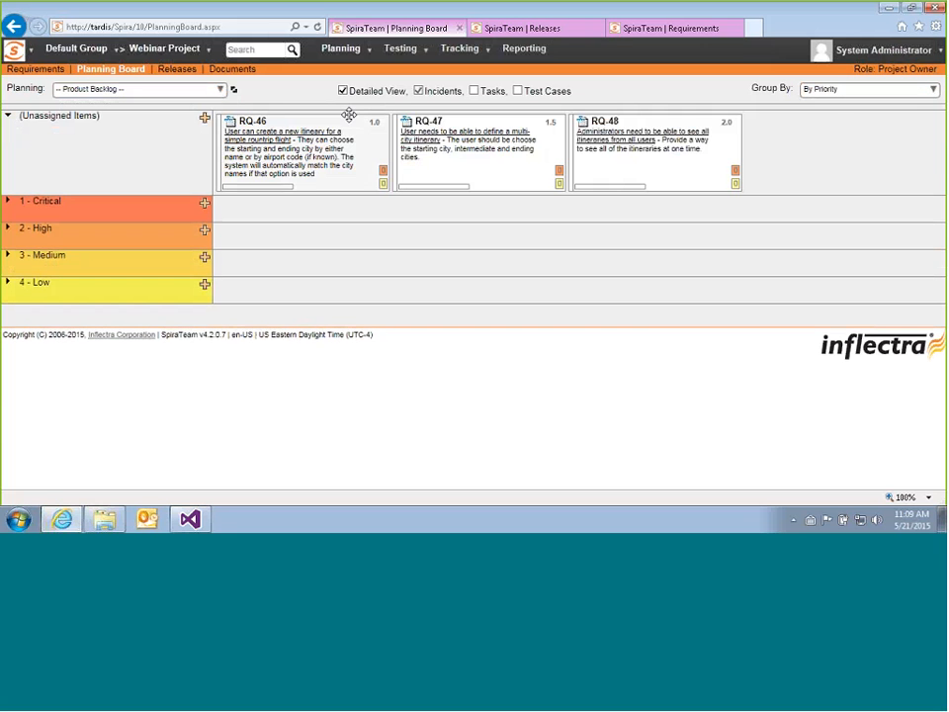
{"action": "left_click", "coordinate": [9, 203]}
{"action": "left_click", "coordinate": [9, 228]}
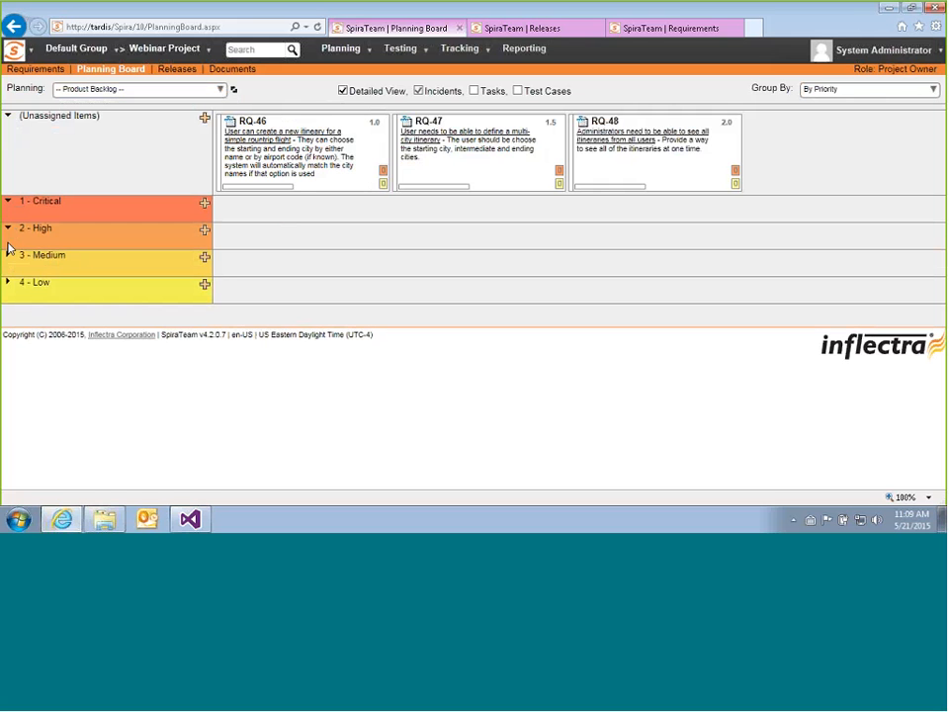
{"action": "left_click", "coordinate": [10, 257]}
{"action": "left_click", "coordinate": [9, 283]}
Assign RQ-46 to 1 - Critical and RQ-47 and RQ-48 to 2 - High, ranking RQ-47 ahead of RQ-48.
{"action": "mouse_move", "coordinate": [230, 127]}
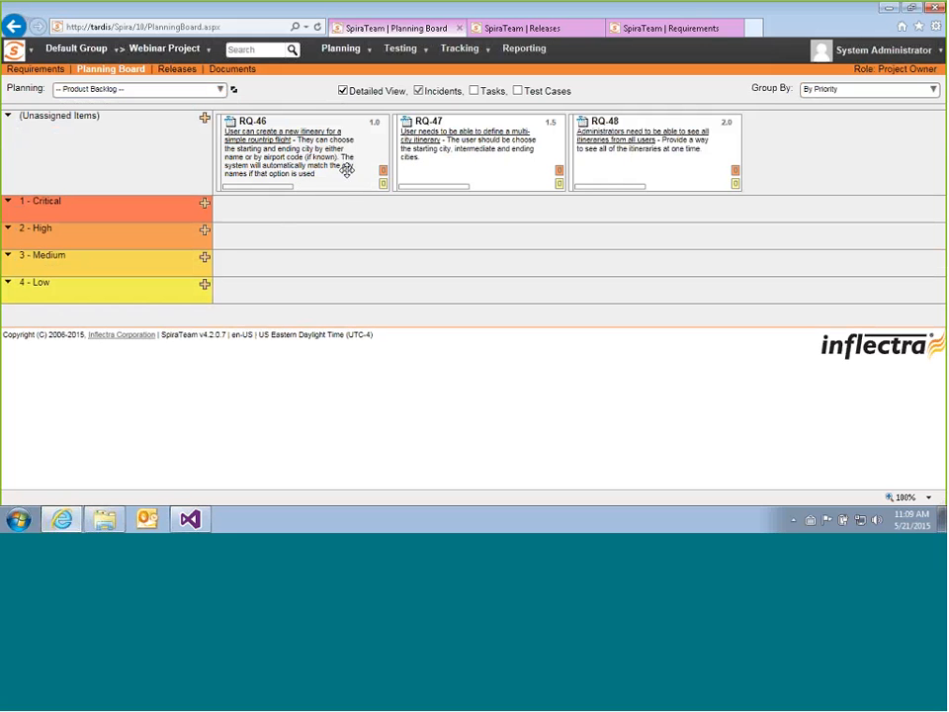
{"action": "left_click_drag", "start_coordinate": [333, 161], "coordinate": [313, 209]}
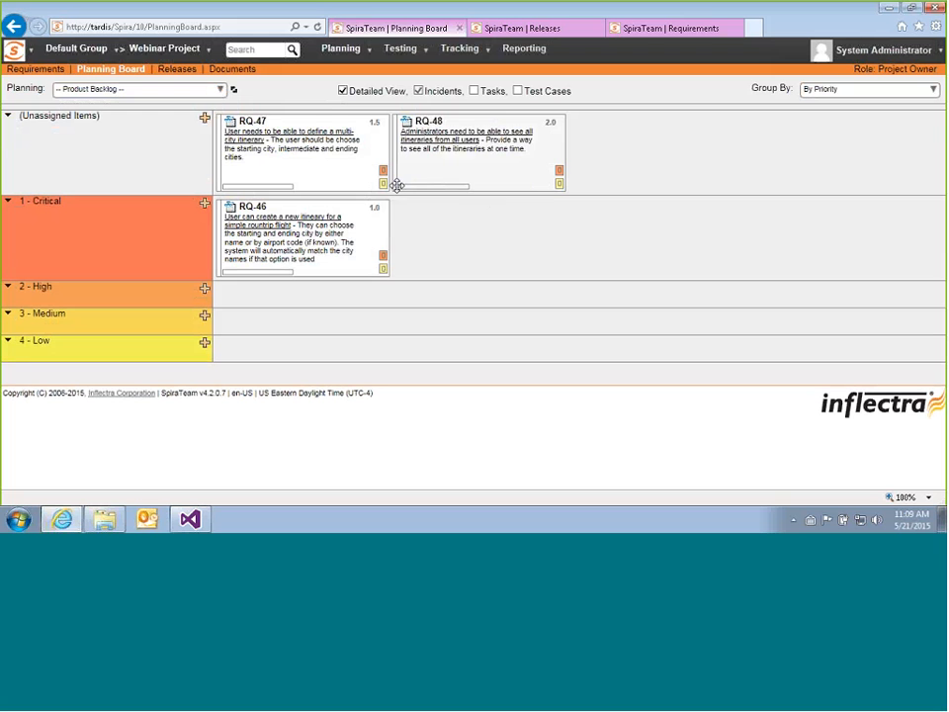
{"action": "left_click_drag", "start_coordinate": [426, 165], "coordinate": [283, 293]}
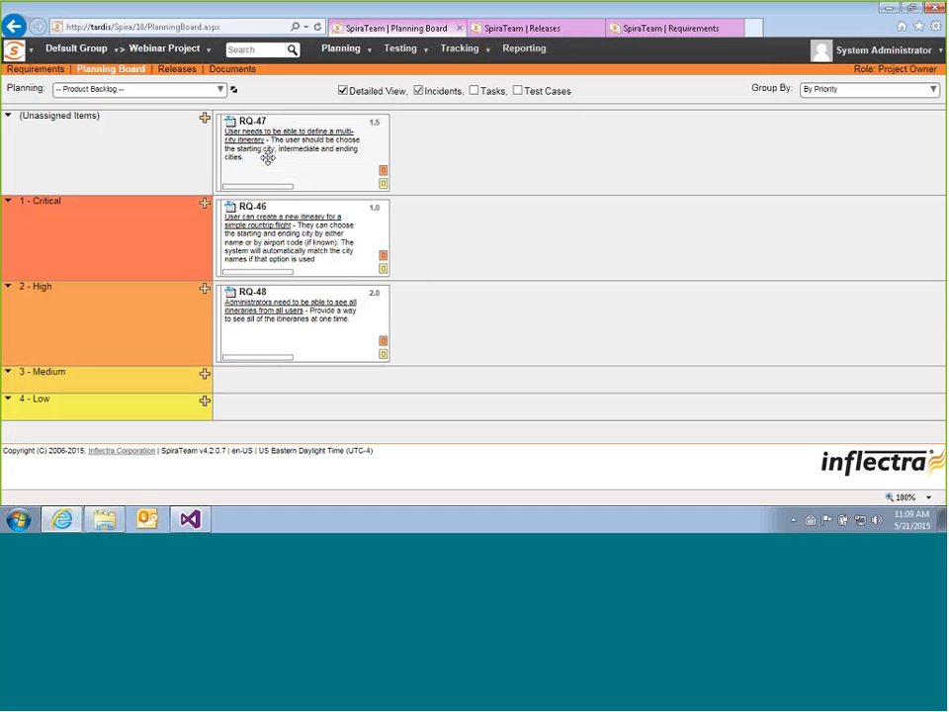
{"action": "left_click_drag", "start_coordinate": [267, 159], "coordinate": [456, 319]}
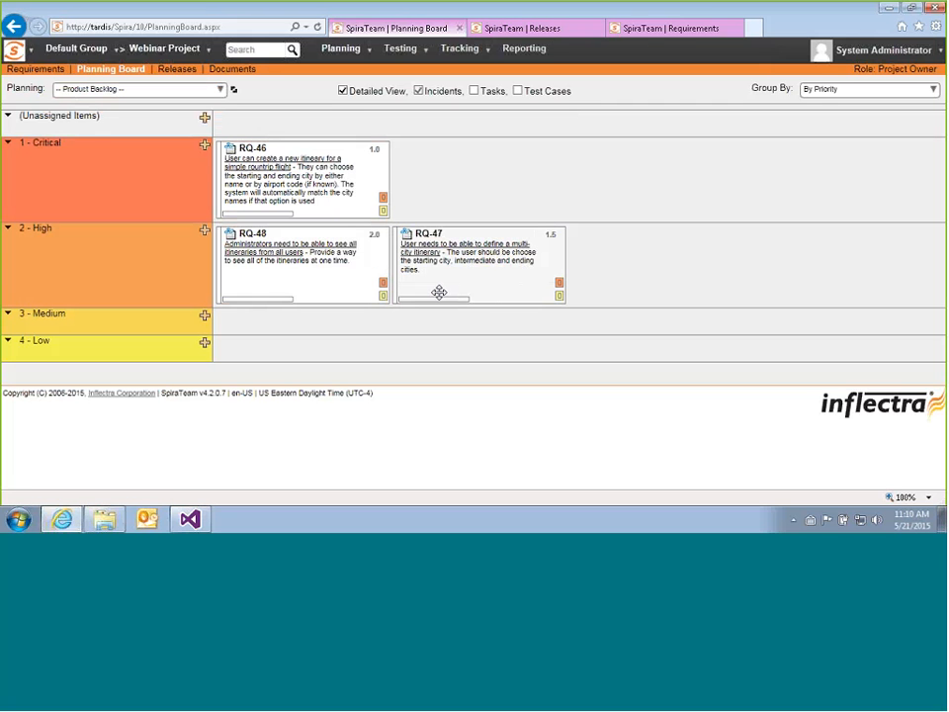
{"action": "left_click_drag", "start_coordinate": [253, 278], "coordinate": [625, 277]}
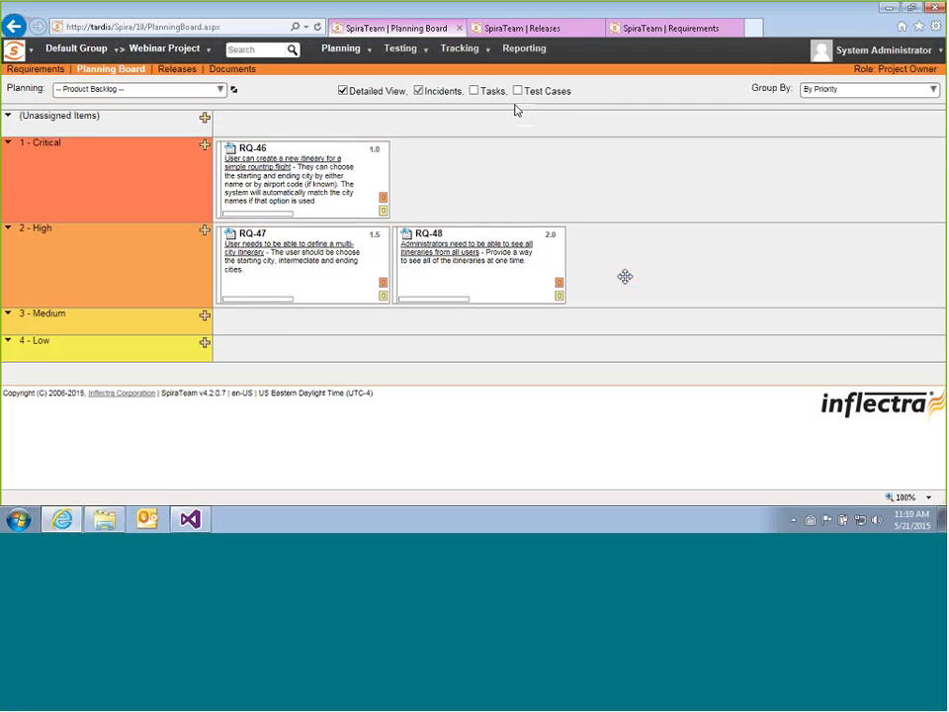
{"action": "left_click", "coordinate": [930, 92]}
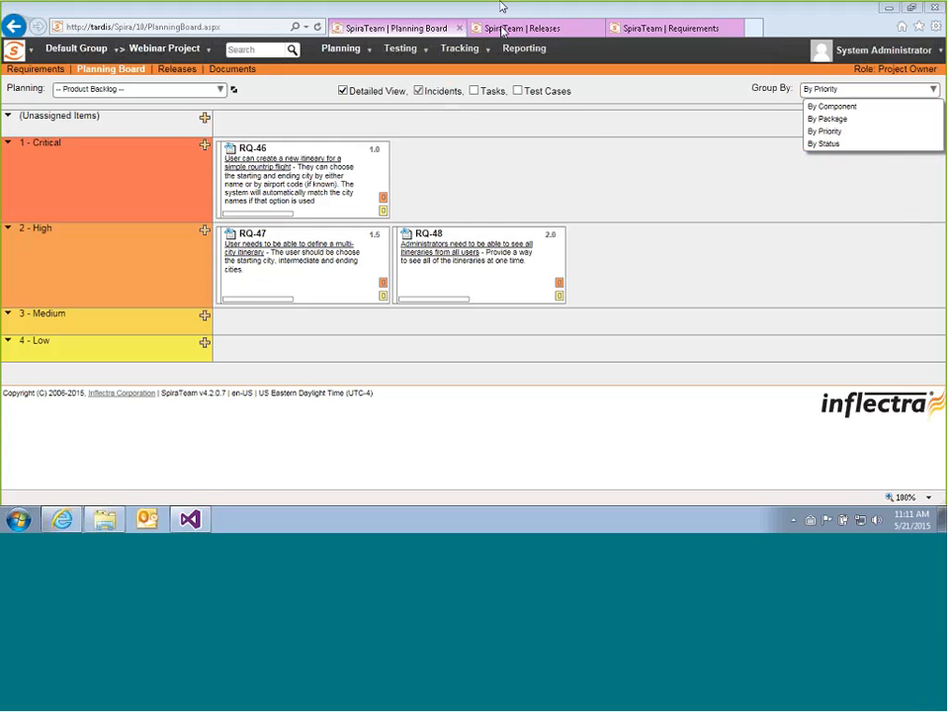
{"action": "left_click", "coordinate": [608, 103]}
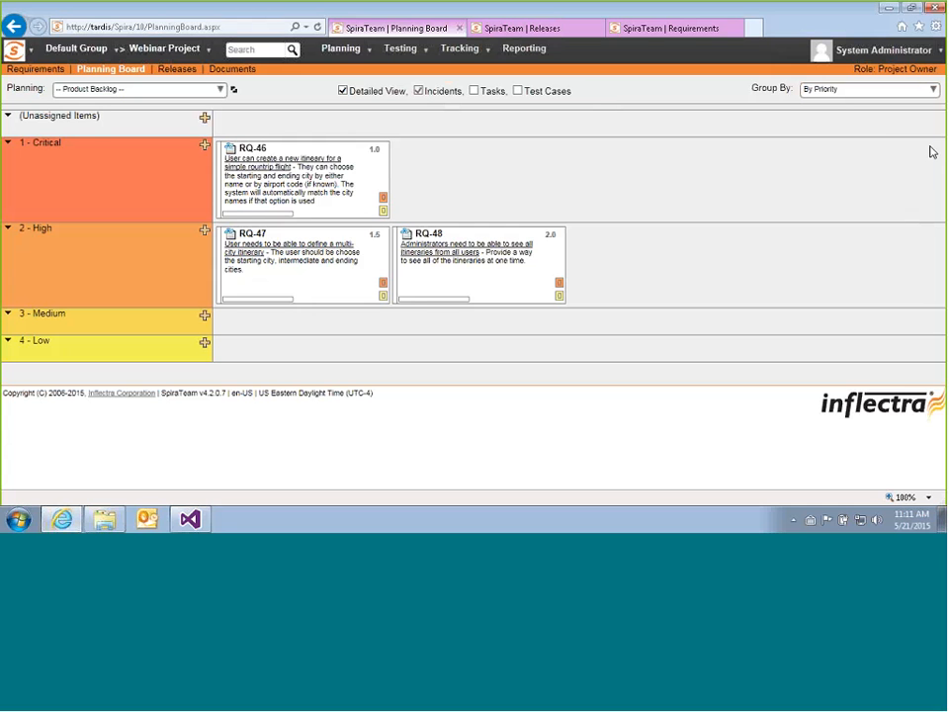
Open the tasks of requirement RQ-46 and add a task named "Create the screen to accept the start/end airports".
{"action": "mouse_move", "coordinate": [261, 152]}
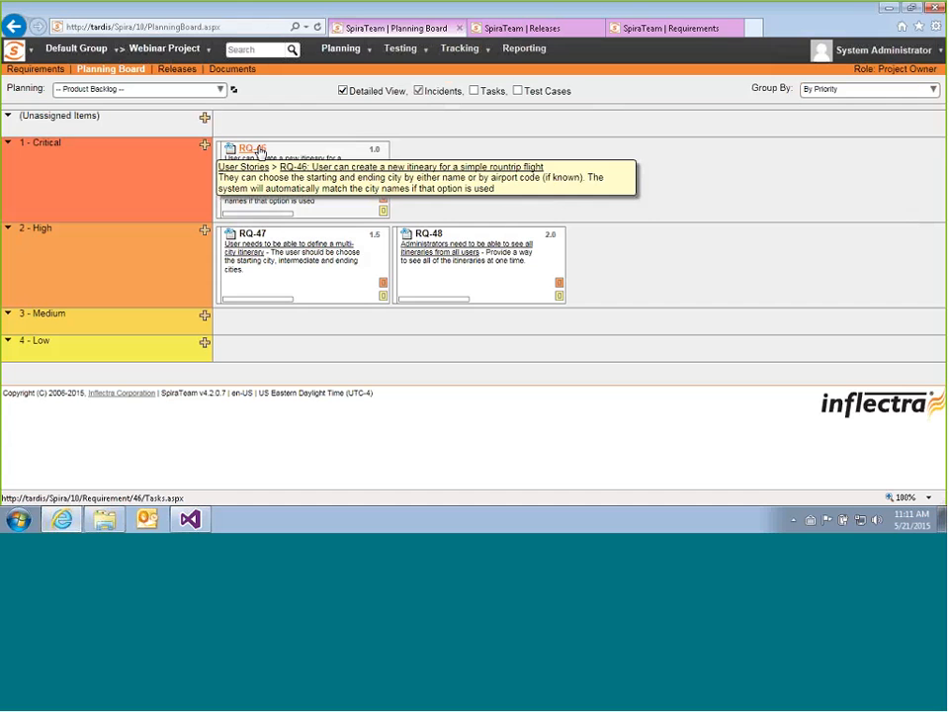
{"action": "left_click", "coordinate": [261, 152]}
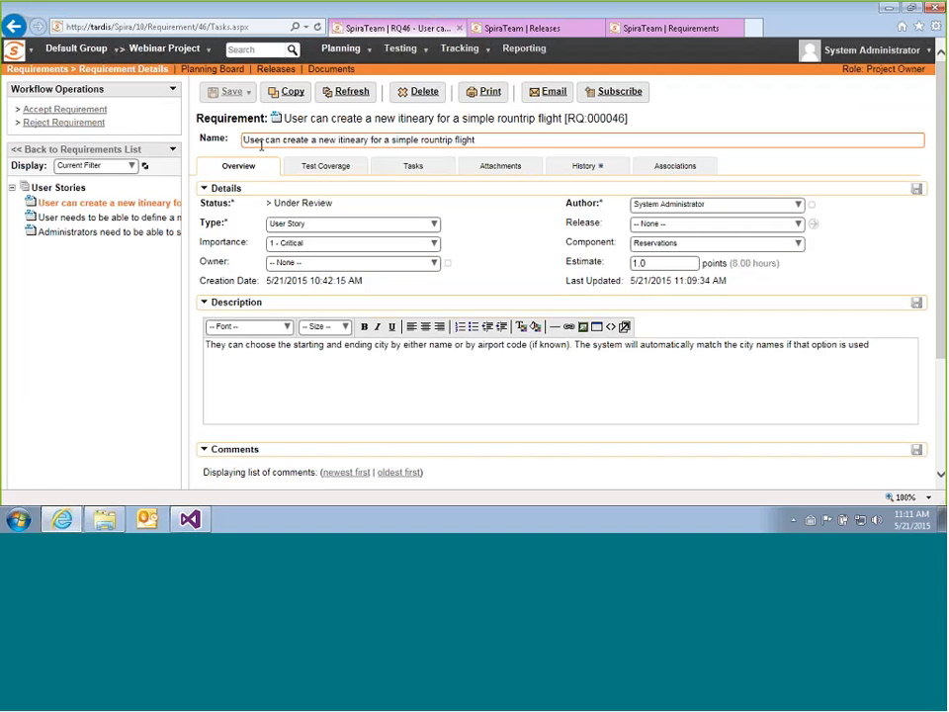
{"action": "left_click", "coordinate": [419, 167]}
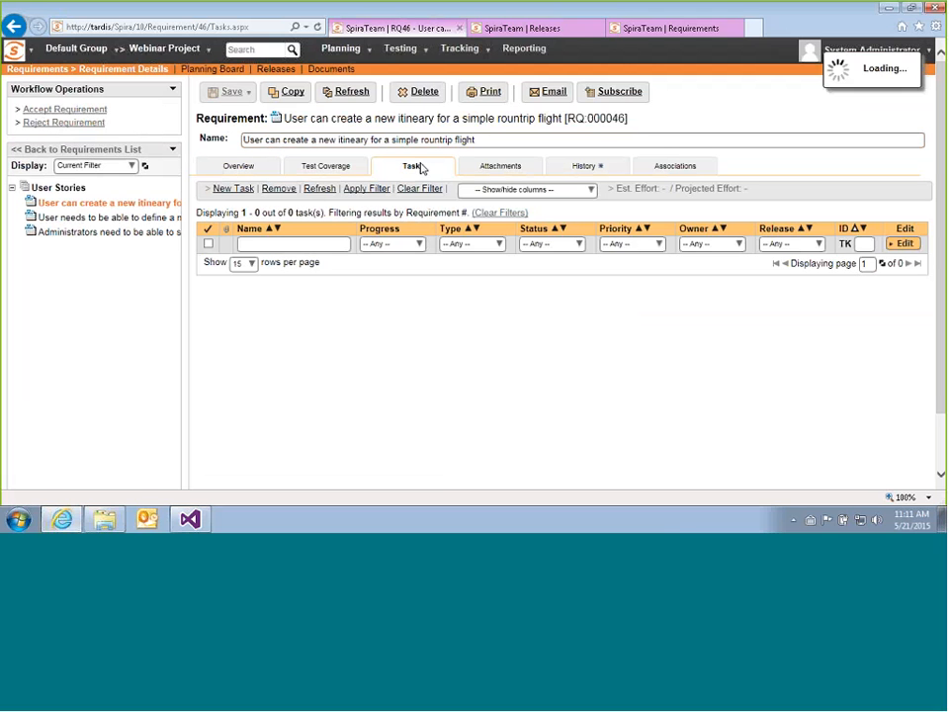
{"action": "left_click", "coordinate": [242, 192]}
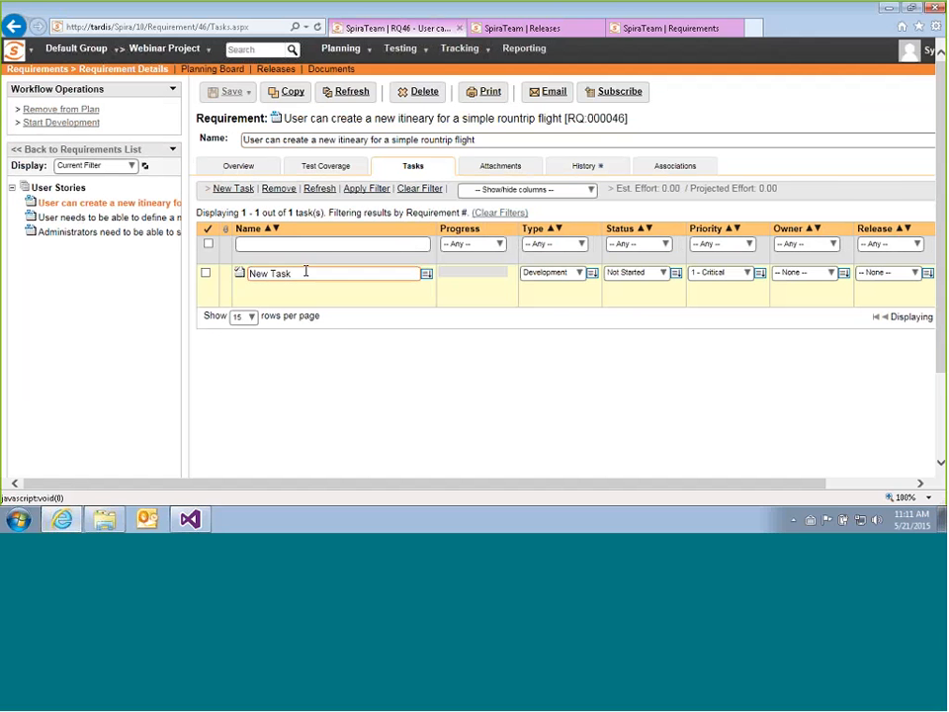
{"action": "triple_click", "coordinate": [306, 273]}
{"action": "type", "text": "Create the s"}
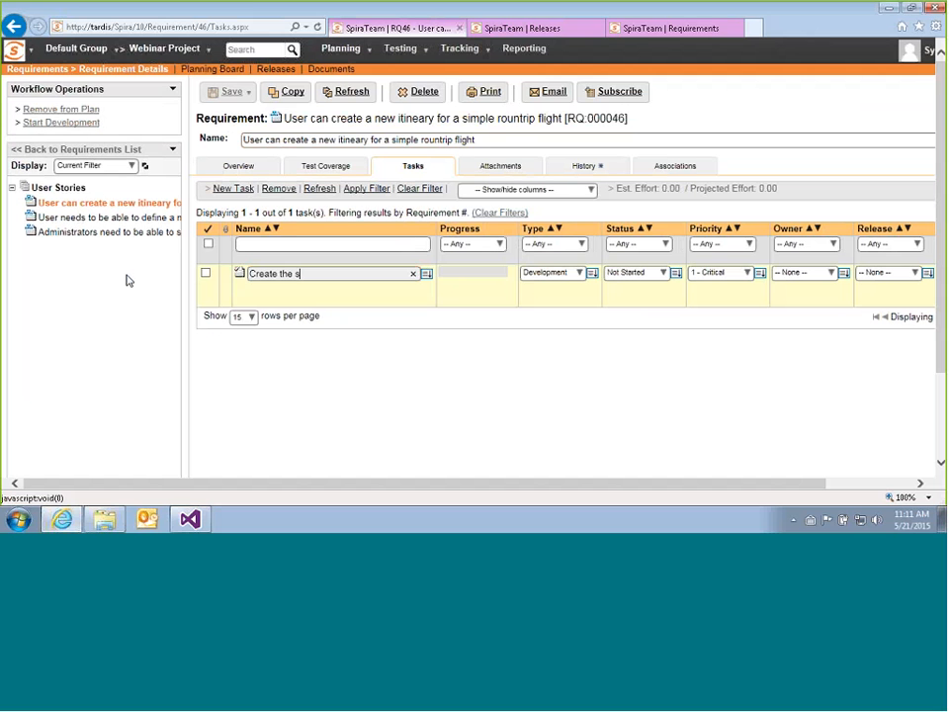
{"action": "type", "text": "creen to accept the atart/en"}
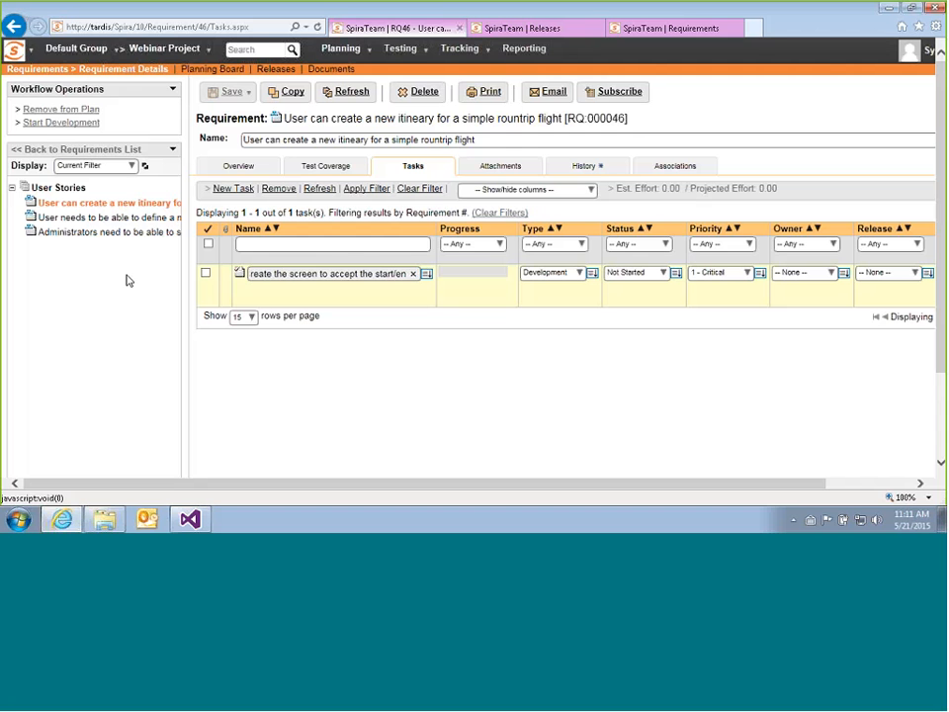
{"action": "type", "text": "d airports"}
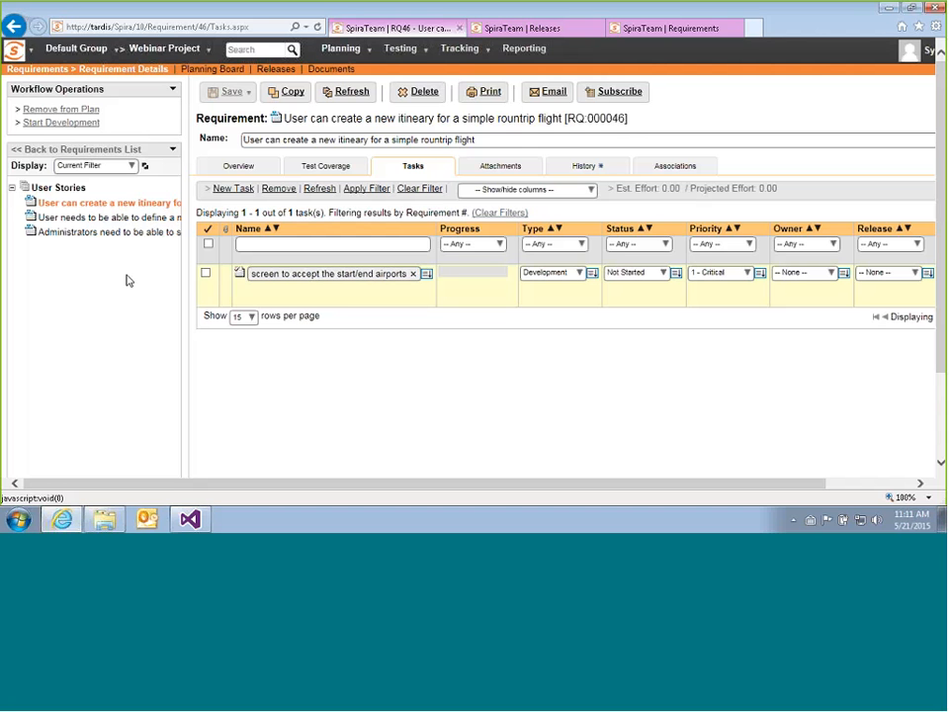
{"action": "key", "text": "Return"}
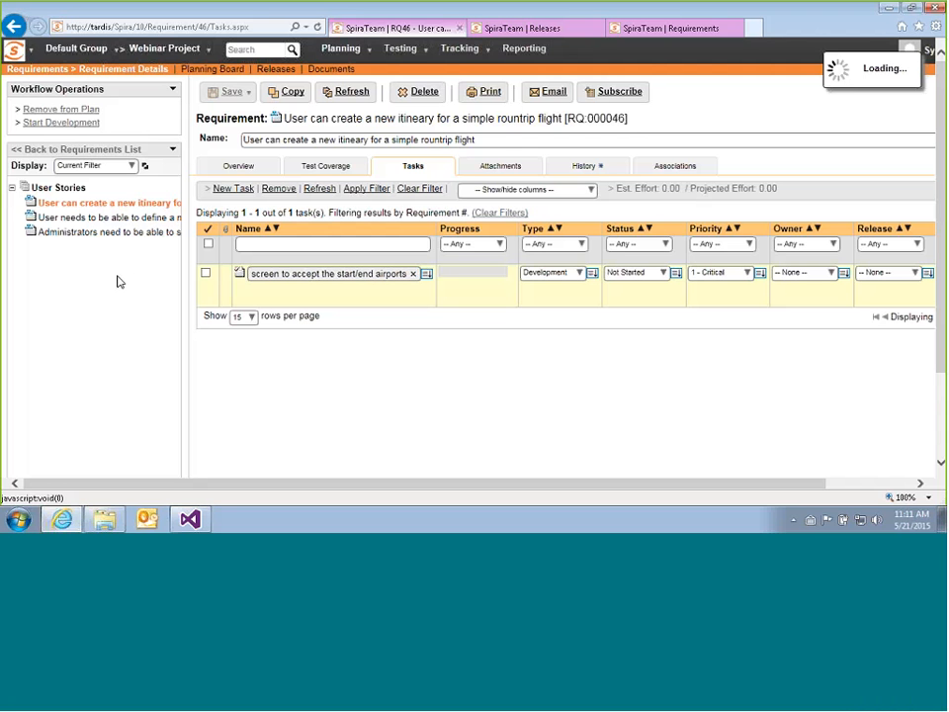
Add a second task to requirement RQ-46 named "Create the screen to display the matching flights".
{"action": "left_click", "coordinate": [232, 189]}
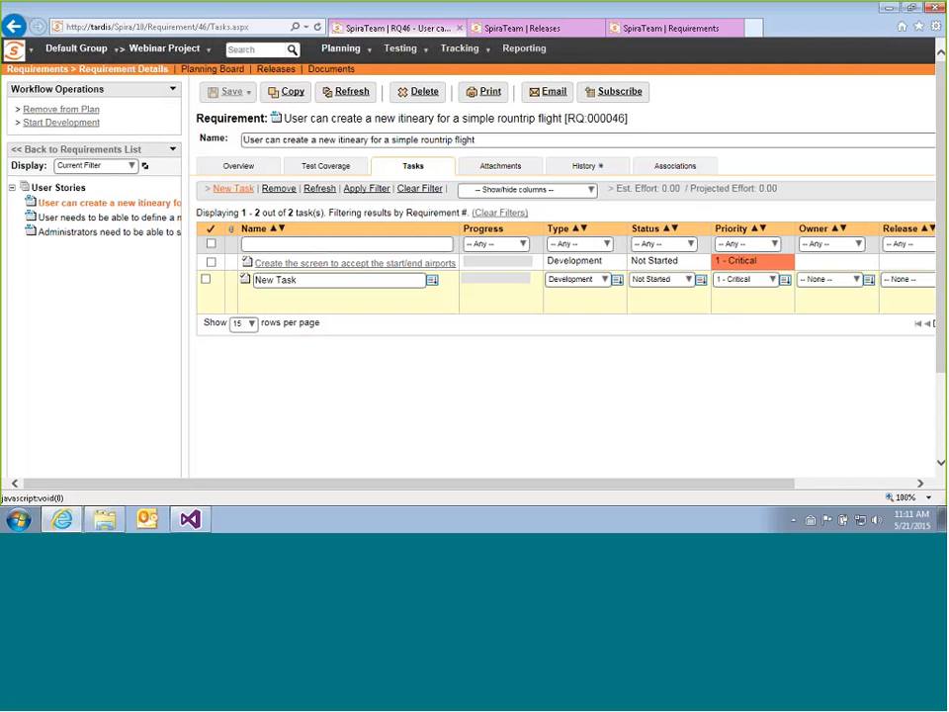
{"action": "left_click_drag", "start_coordinate": [338, 280], "coordinate": [149, 284]}
{"action": "type", "text": "Create the s"}
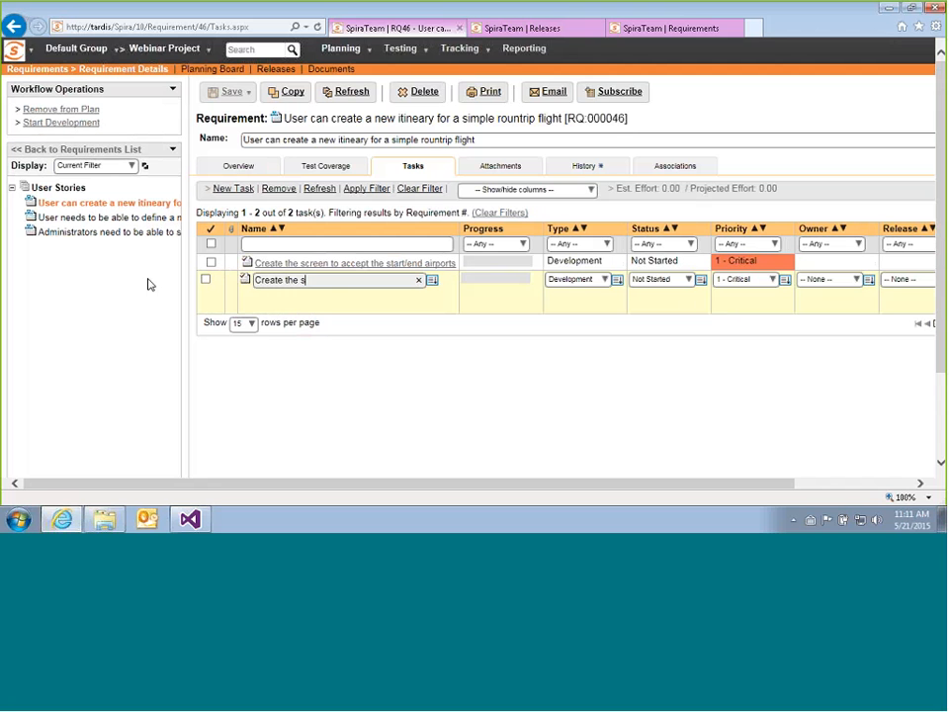
{"action": "type", "text": "creen to display the matching fl"}
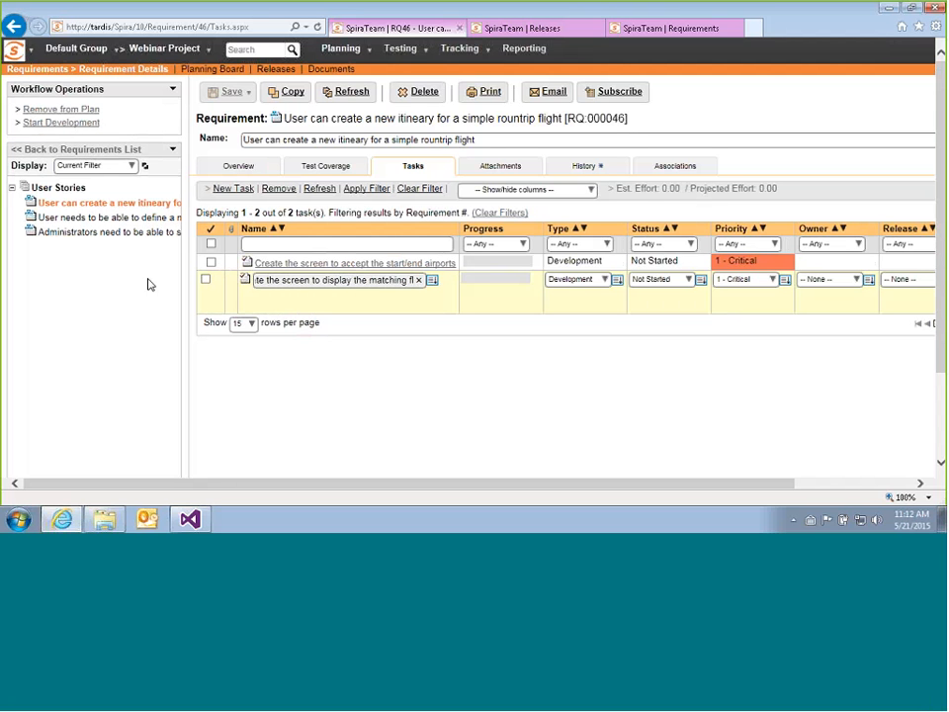
{"action": "type", "text": "ights"}
{"action": "key", "text": "Return"}
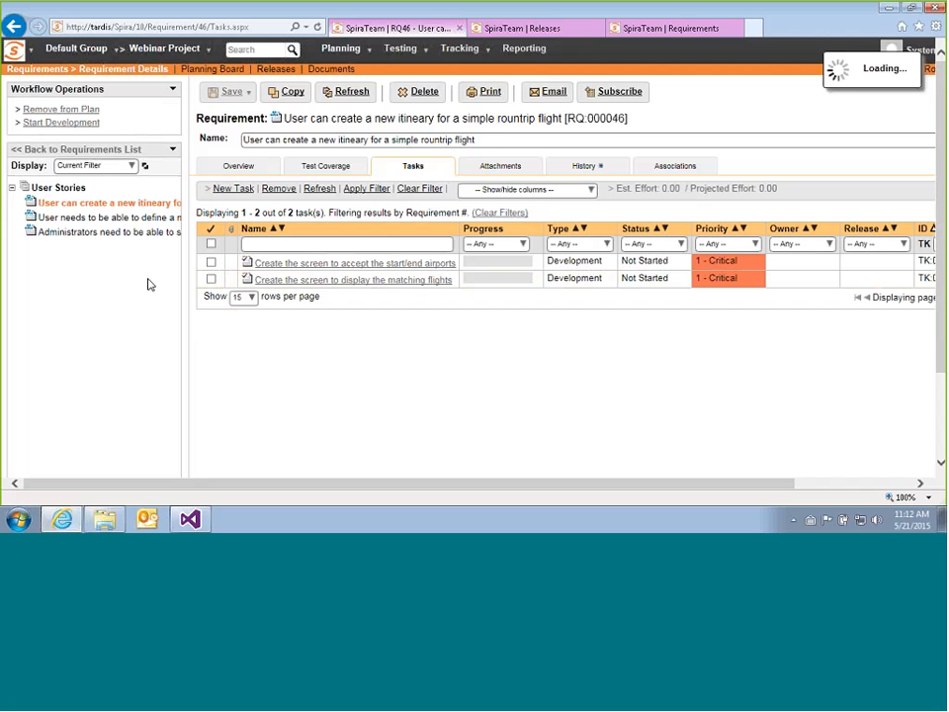
Add a third task to requirement RQ-46 named "Create the screen to review the itinerary".
{"action": "left_click", "coordinate": [230, 189]}
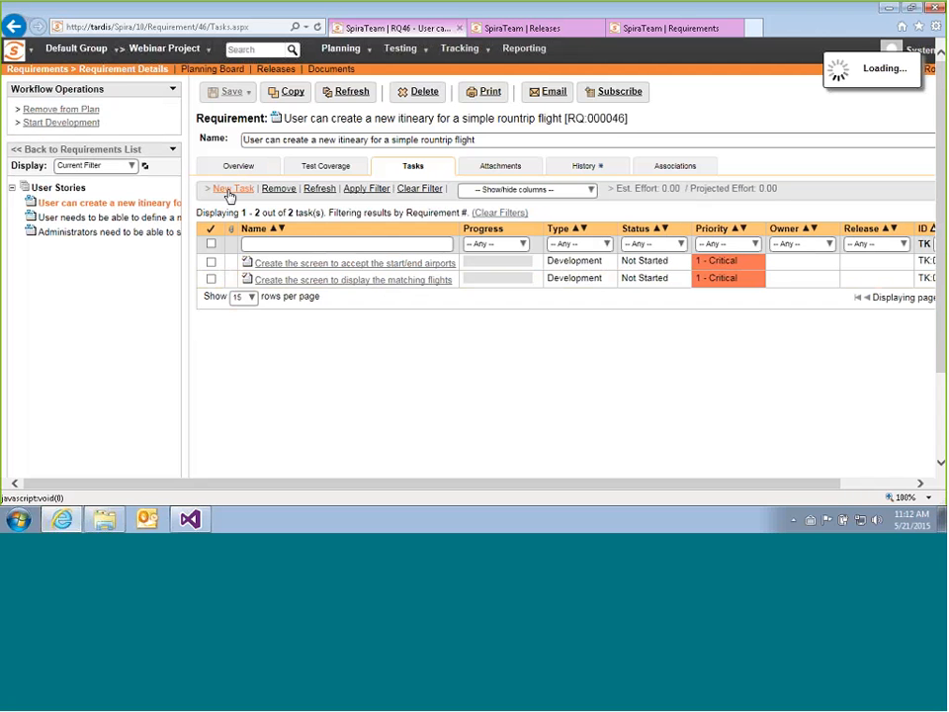
{"action": "left_click_drag", "start_coordinate": [313, 296], "coordinate": [141, 299]}
{"action": "type", "text": "Cre"}
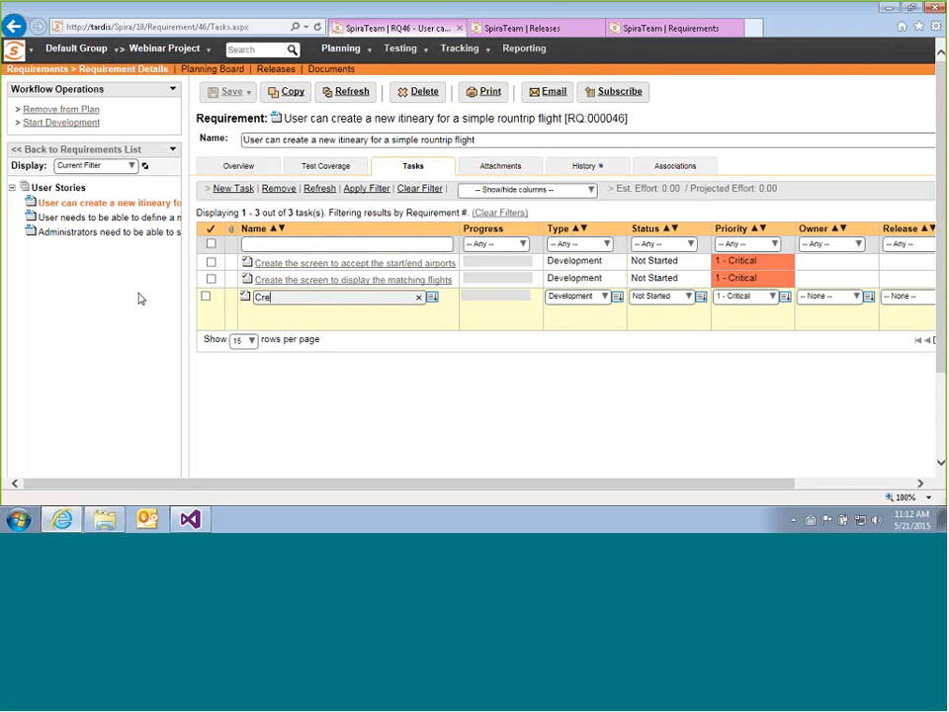
{"action": "type", "text": "tae the"}
{"action": "key", "text": "BackSpace"}
{"action": "key", "text": "BackSpace"}
{"action": "key", "text": "BackSpace"}
{"action": "key", "text": "BackSpace"}
{"action": "key", "text": "BackSpace"}
{"action": "key", "text": "BackSpace"}
{"action": "key", "text": "BackSpace"}
{"action": "key", "text": "BackSpace"}
{"action": "type", "text": "ate the screen to review the i"}
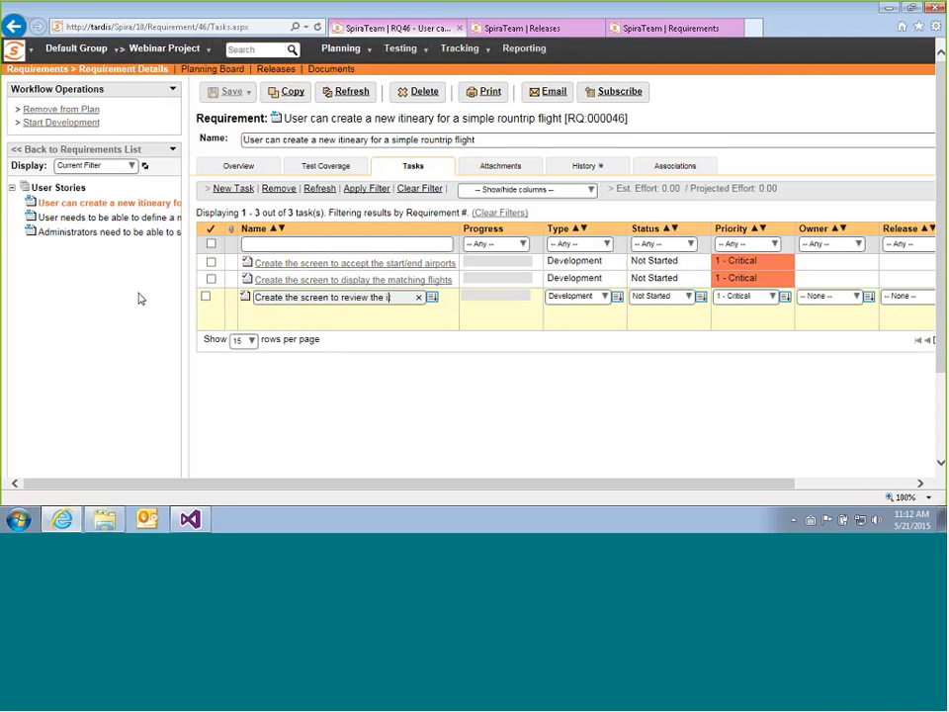
{"action": "type", "text": "tinerary"}
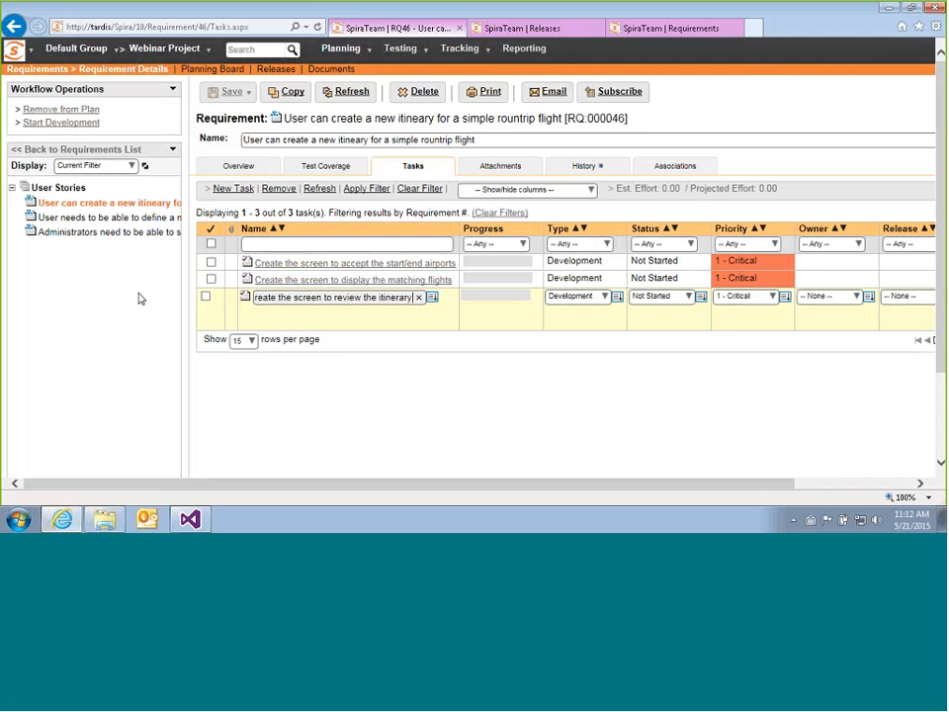
{"action": "key", "text": "Return"}
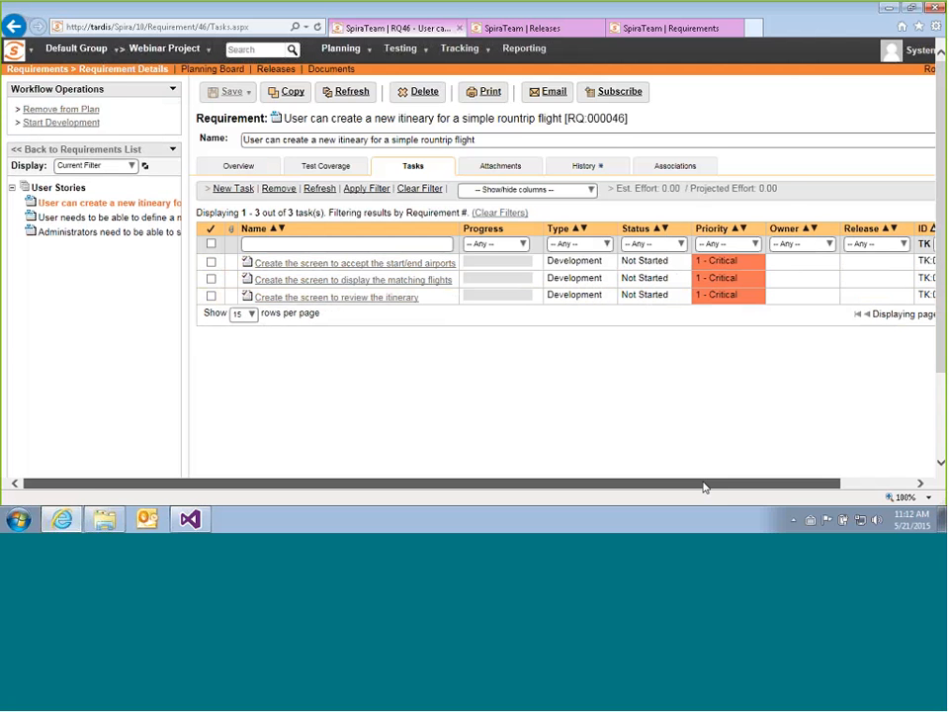
Check the requirement's effort totals and show the Est. Effort column in its task list.
{"action": "left_click_drag", "start_coordinate": [704, 486], "coordinate": [844, 479]}
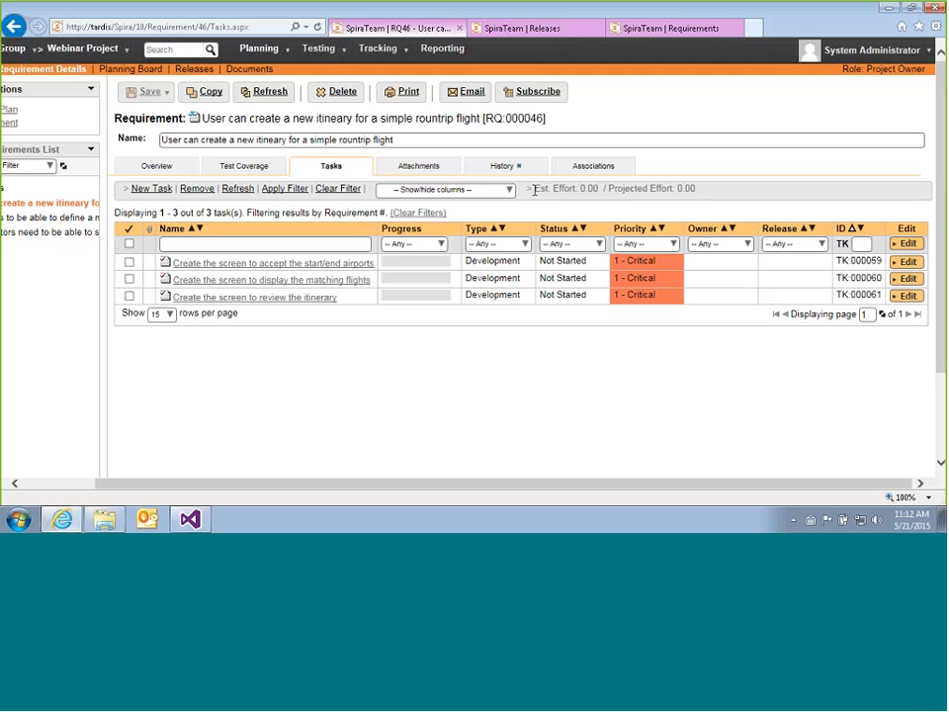
{"action": "left_click_drag", "start_coordinate": [534, 190], "coordinate": [610, 208]}
{"action": "left_click", "coordinate": [534, 212]}
{"action": "left_click", "coordinate": [508, 190]}
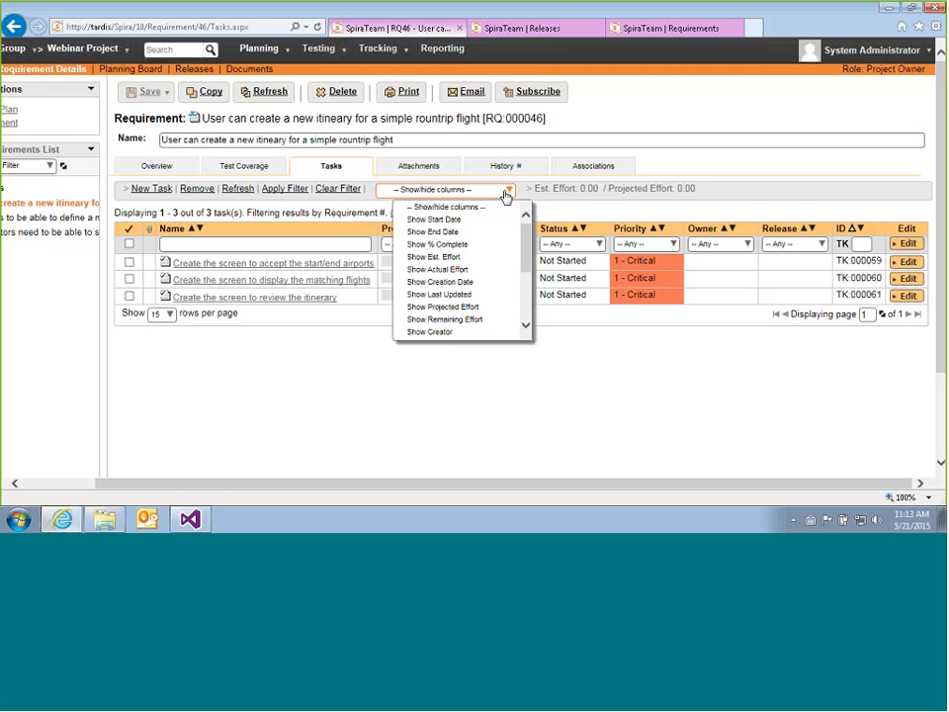
{"action": "left_click", "coordinate": [447, 261]}
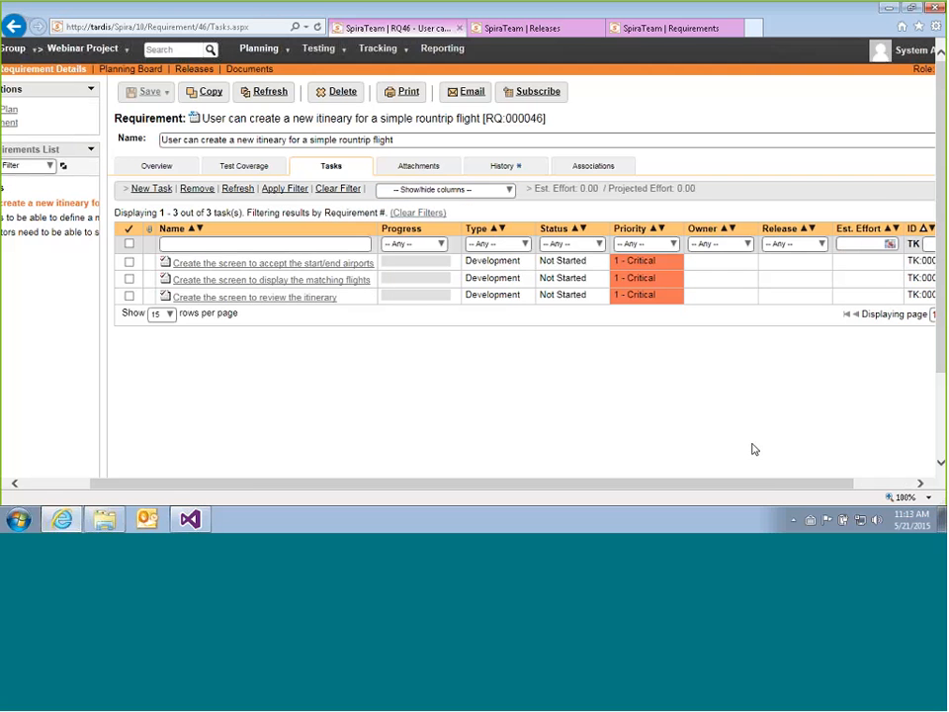
Set the tasks' estimated effort to 5.0 for accepting airports, 4.0 for displaying flights and 4.0 for reviewing the itinerary, and save.
{"action": "left_click_drag", "start_coordinate": [791, 484], "coordinate": [836, 488]}
{"action": "double_click", "coordinate": [805, 267]}
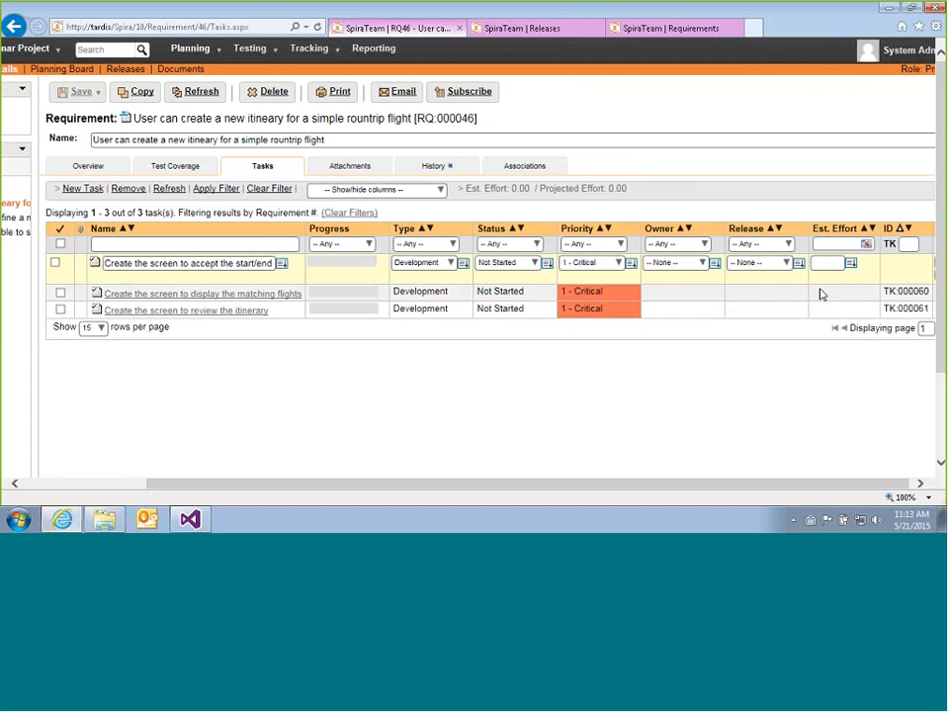
{"action": "double_click", "coordinate": [829, 313]}
{"action": "left_click", "coordinate": [808, 275]}
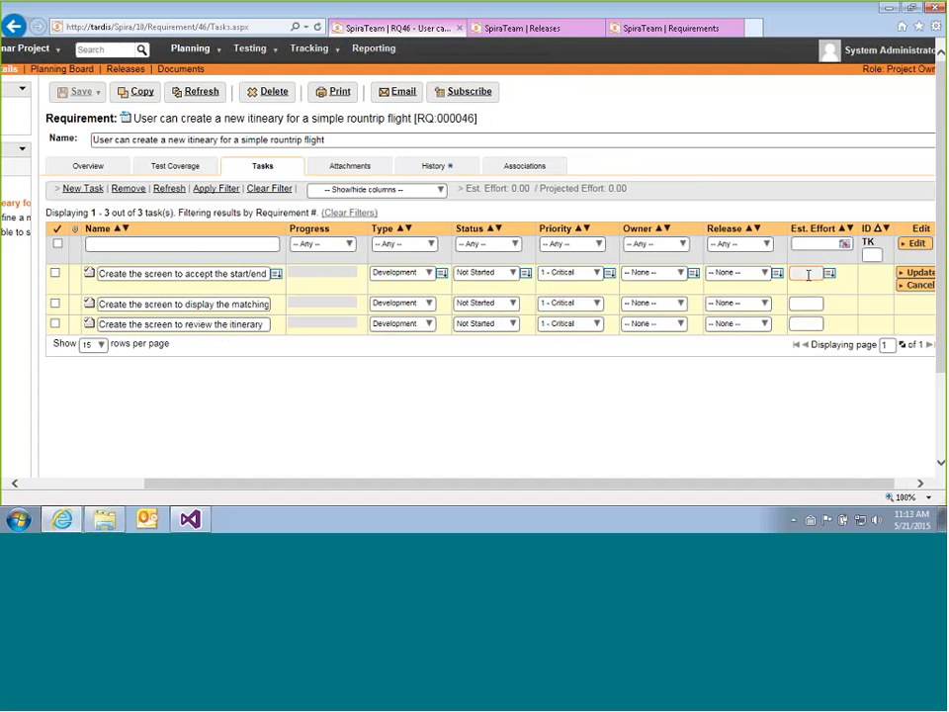
{"action": "type", "text": "5.0"}
{"action": "left_click", "coordinate": [806, 305]}
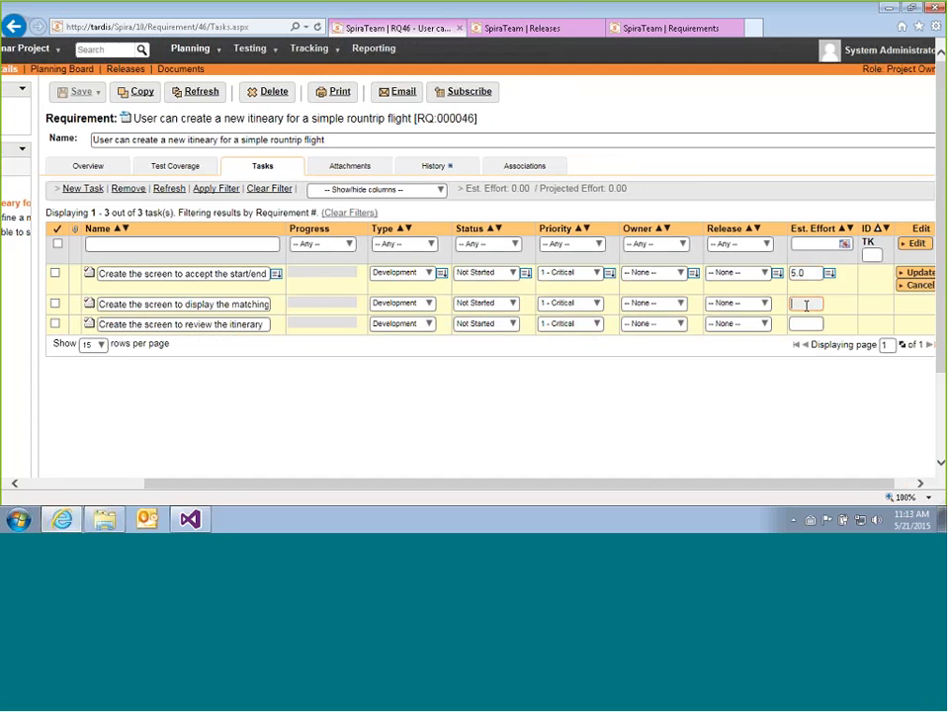
{"action": "type", "text": "4.0"}
{"action": "left_click", "coordinate": [807, 324]}
{"action": "type", "text": "4.0"}
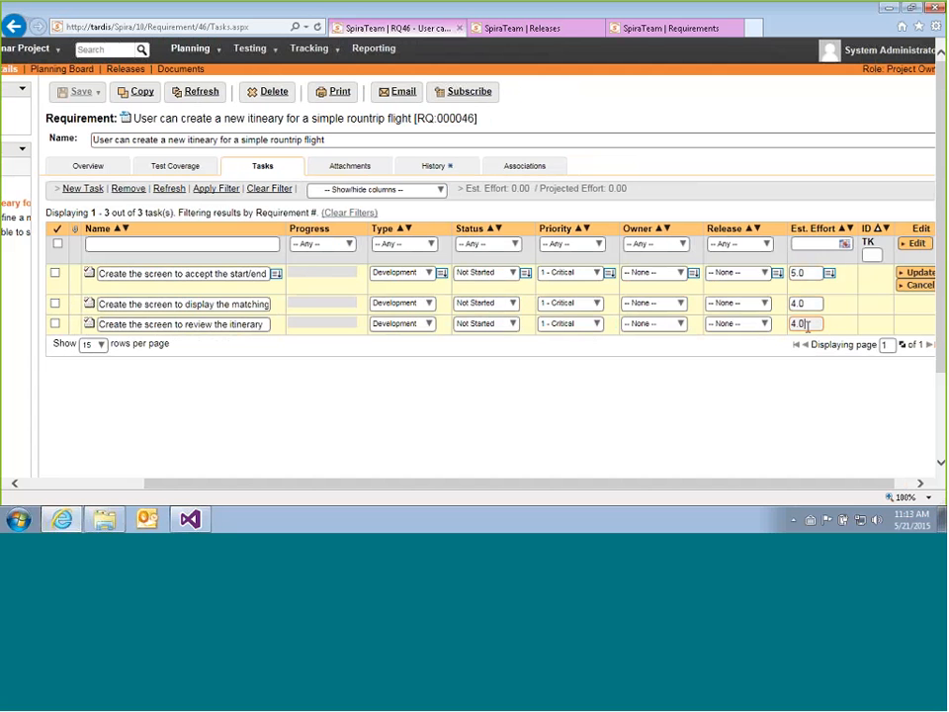
{"action": "left_click", "coordinate": [916, 272]}
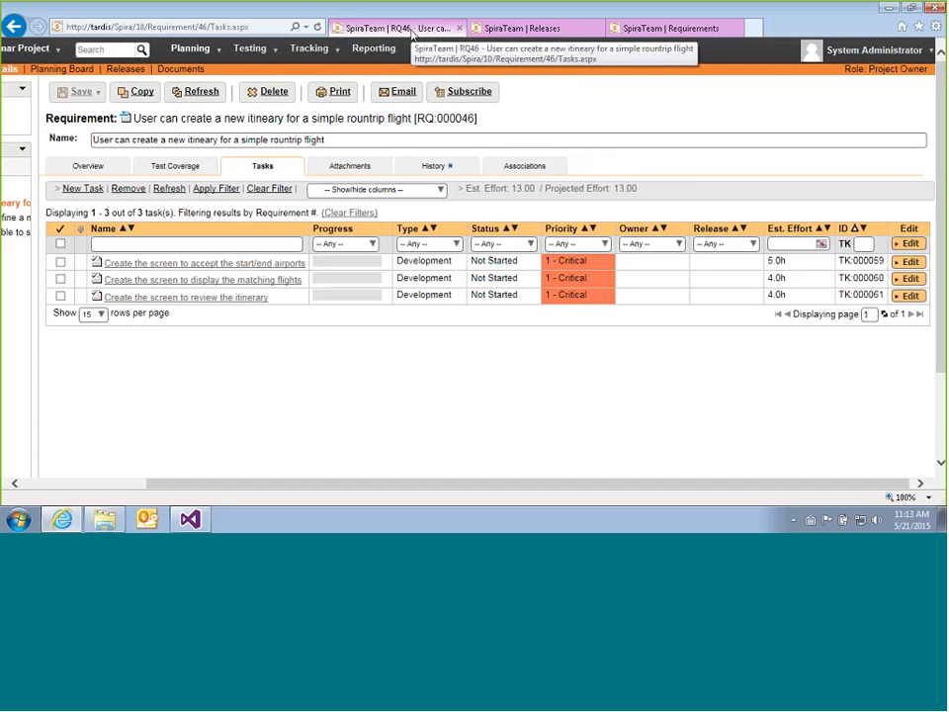
Open the Planning Board in place of the Releases list, check RQ-46's task progress and display tasks on the backlog cards.
{"action": "left_click", "coordinate": [517, 28]}
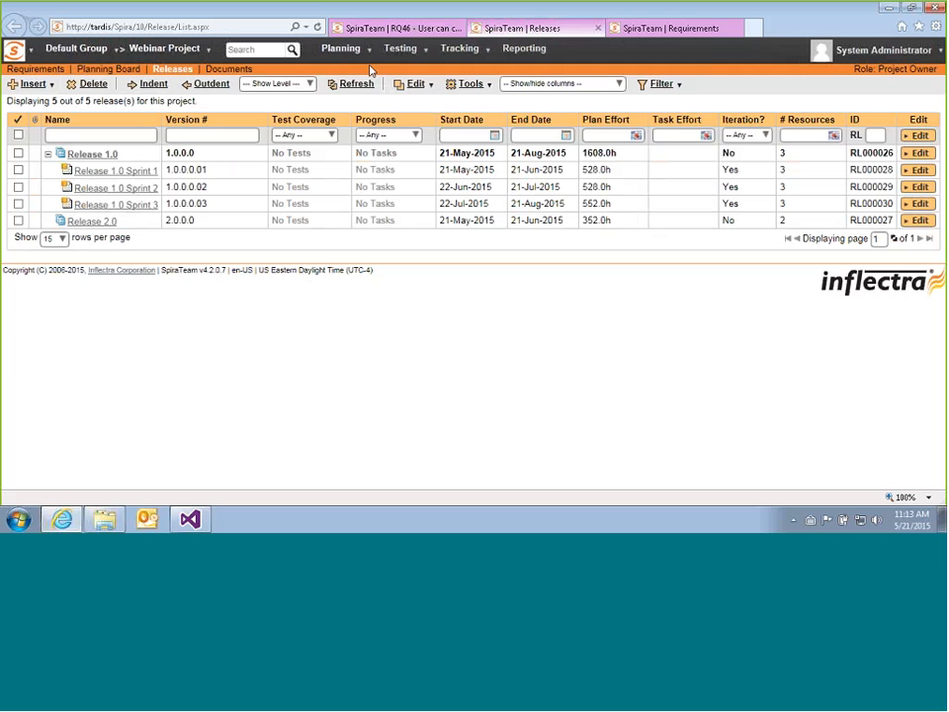
{"action": "mouse_move", "coordinate": [373, 66]}
{"action": "left_click", "coordinate": [360, 93]}
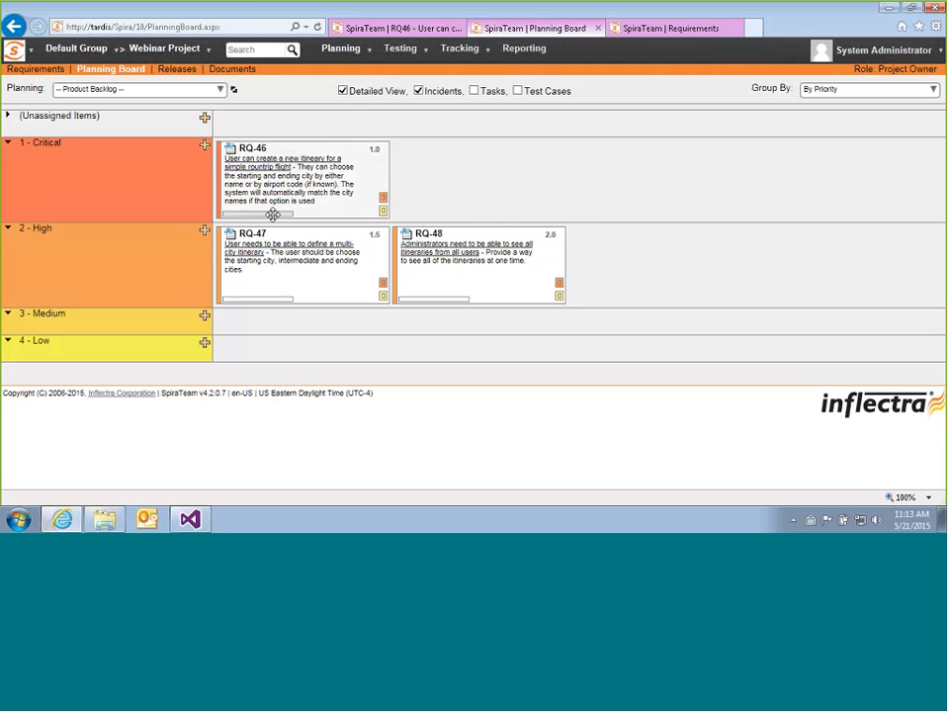
{"action": "mouse_move", "coordinate": [270, 214]}
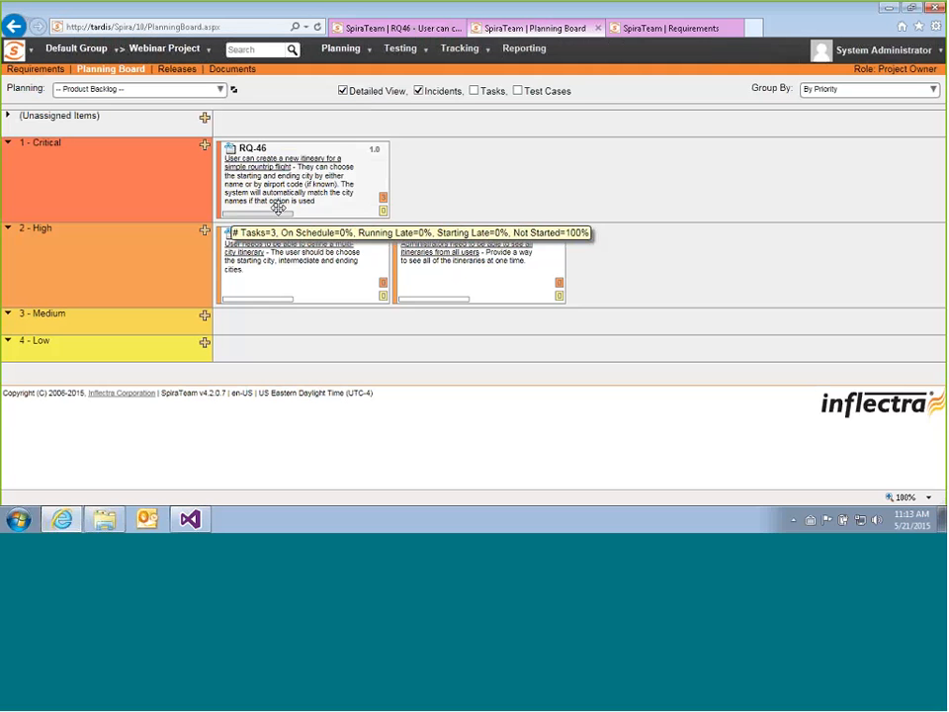
{"action": "left_click", "coordinate": [474, 91]}
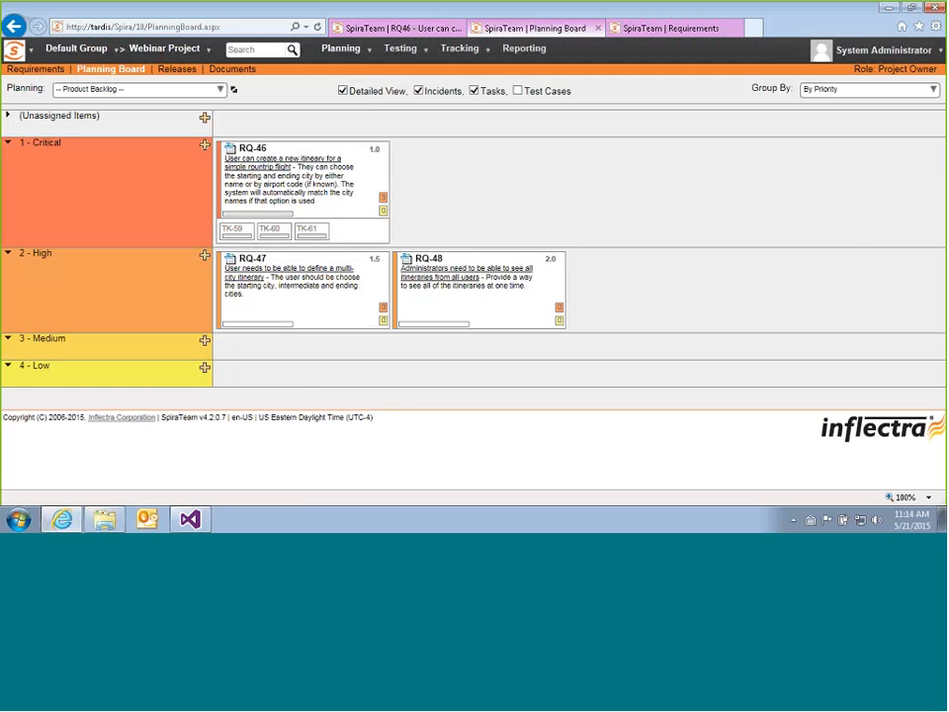
Open the test coverage of requirement RQ-46 and create a test case from this requirement.
{"action": "left_click", "coordinate": [253, 161]}
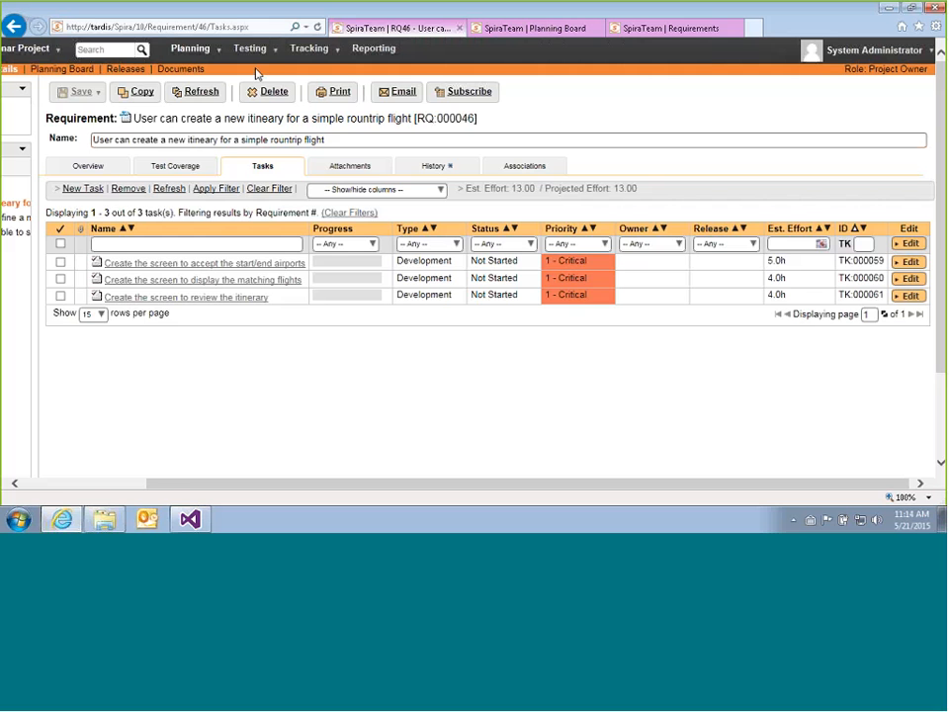
{"action": "left_click", "coordinate": [188, 170]}
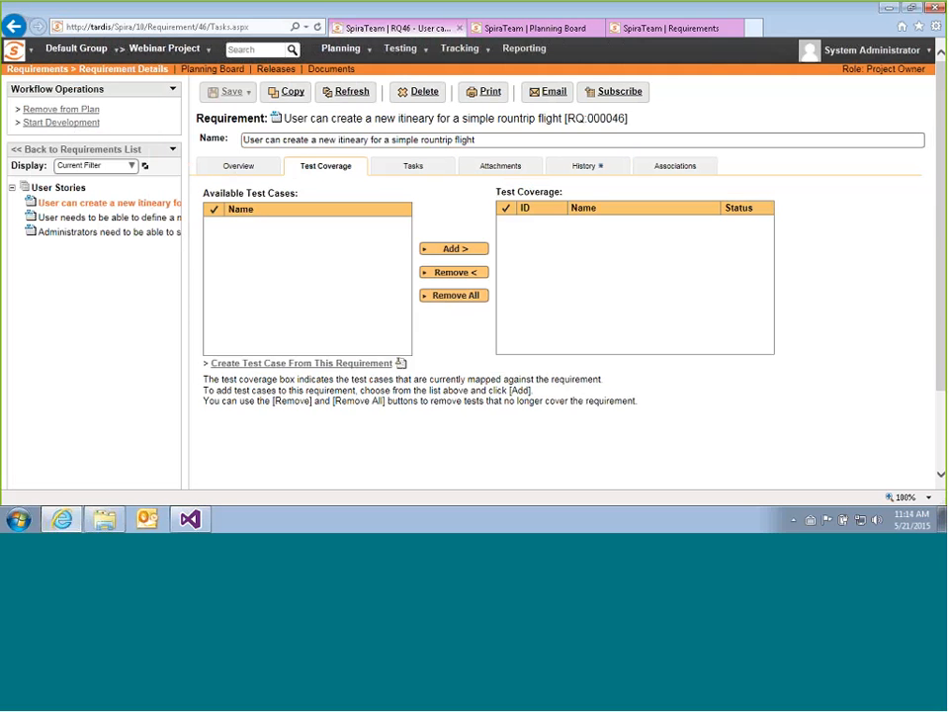
{"action": "left_click", "coordinate": [345, 365]}
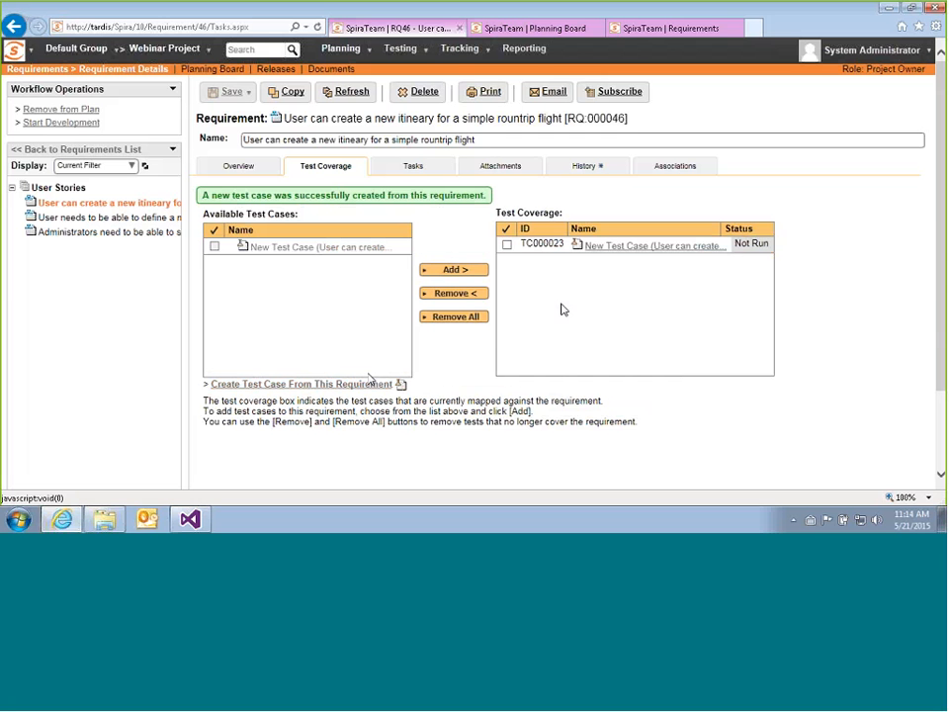
Open the new test case, rename it "Test that the user can create a new itineary for a simple roundtrip flight" and save it.
{"action": "left_click", "coordinate": [646, 247]}
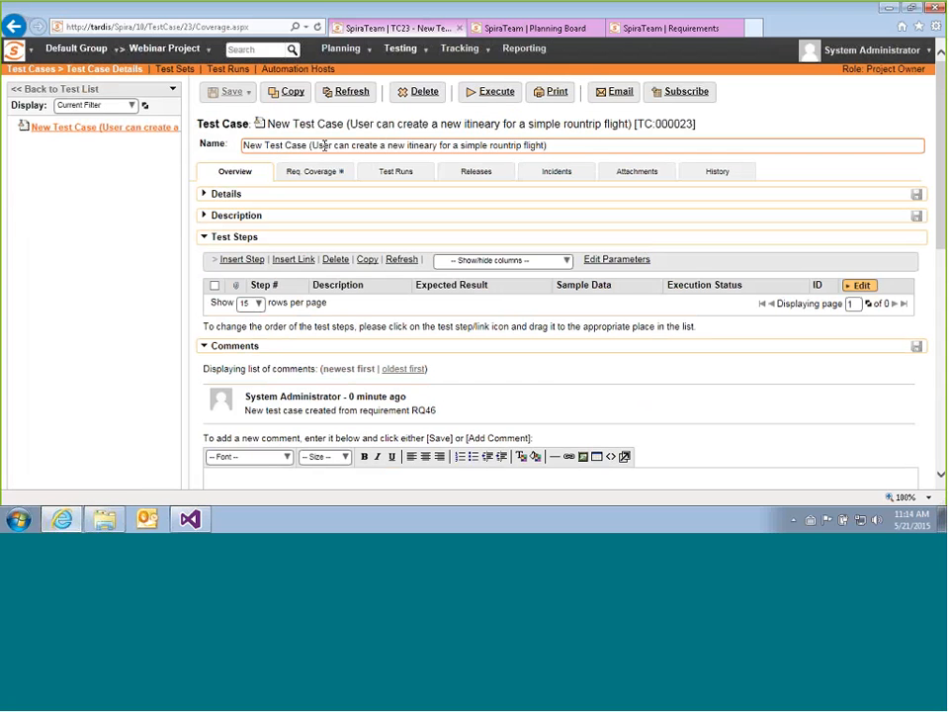
{"action": "left_click_drag", "start_coordinate": [312, 145], "coordinate": [246, 148]}
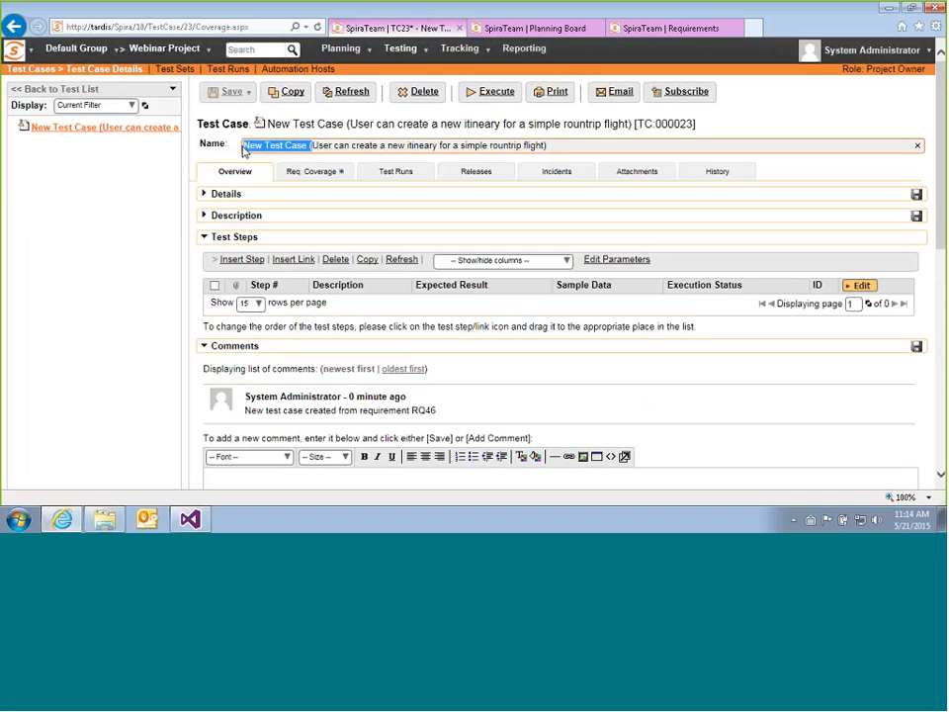
{"action": "type", "text": "Test ta"}
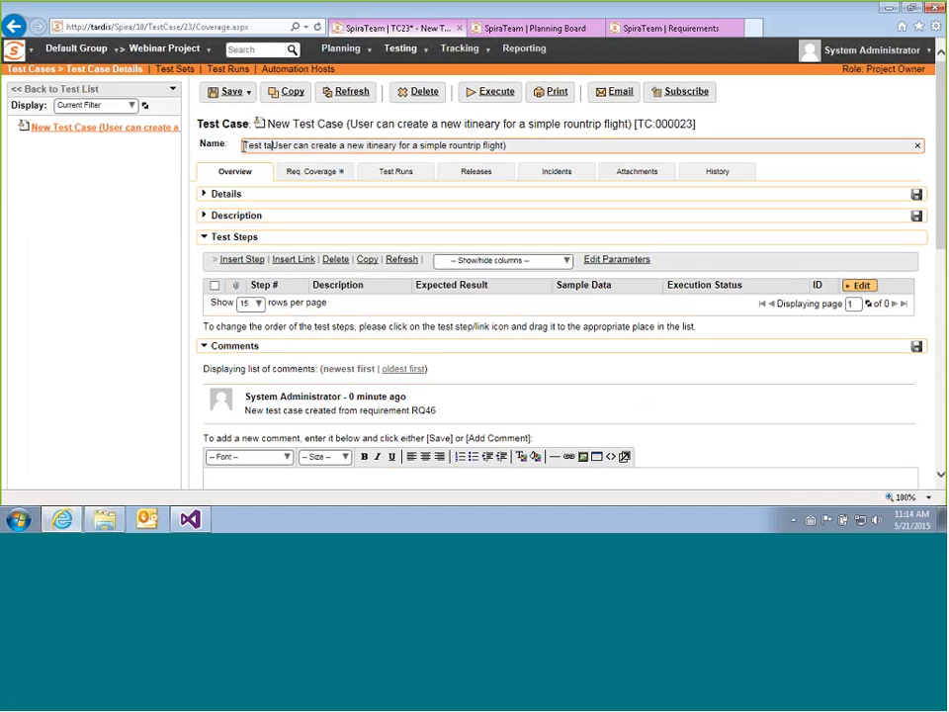
{"action": "type", "text": "at the"}
{"action": "key", "text": "Delete"}
{"action": "type", "text": "u"}
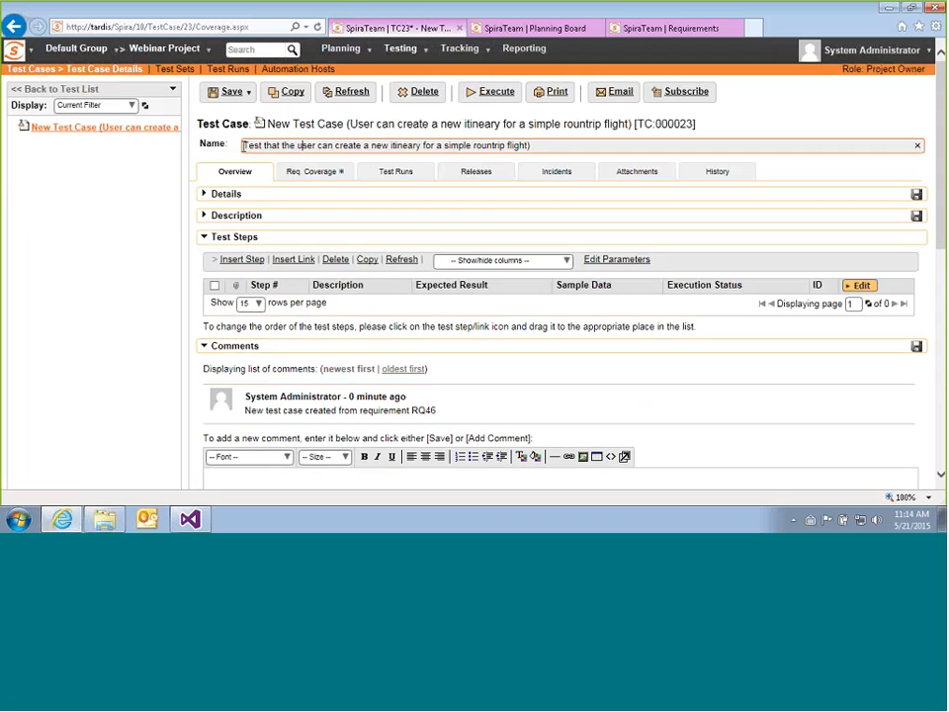
{"action": "left_click", "coordinate": [558, 145]}
{"action": "key", "text": "BackSpace"}
{"action": "key", "text": "Left"}
{"action": "key", "text": "Left"}
{"action": "key", "text": "Left"}
{"action": "key", "text": "Left"}
{"action": "key", "text": "Left"}
{"action": "key", "text": "Left"}
{"action": "key", "text": "Left"}
{"action": "key", "text": "Left"}
{"action": "key", "text": "Left"}
{"action": "key", "text": "Left"}
{"action": "key", "text": "Left"}
{"action": "type", "text": "d"}
{"action": "left_click", "coordinate": [915, 194]}
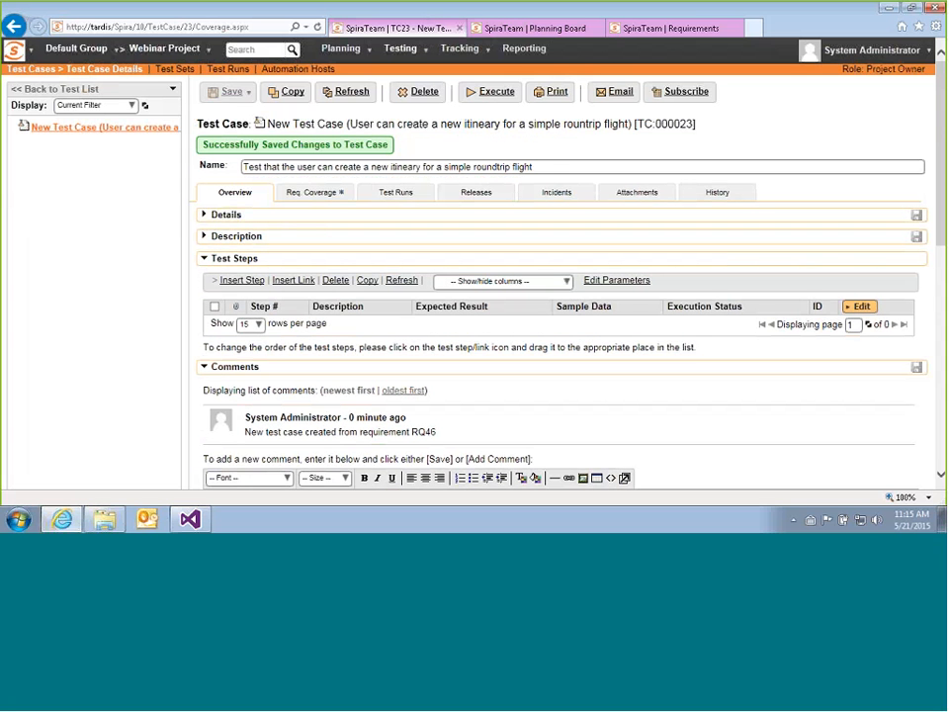
Collapse Comments and Automation, and insert a test step "User enters the start airport name or code" with expected result "System displays the match".
{"action": "left_click", "coordinate": [204, 367]}
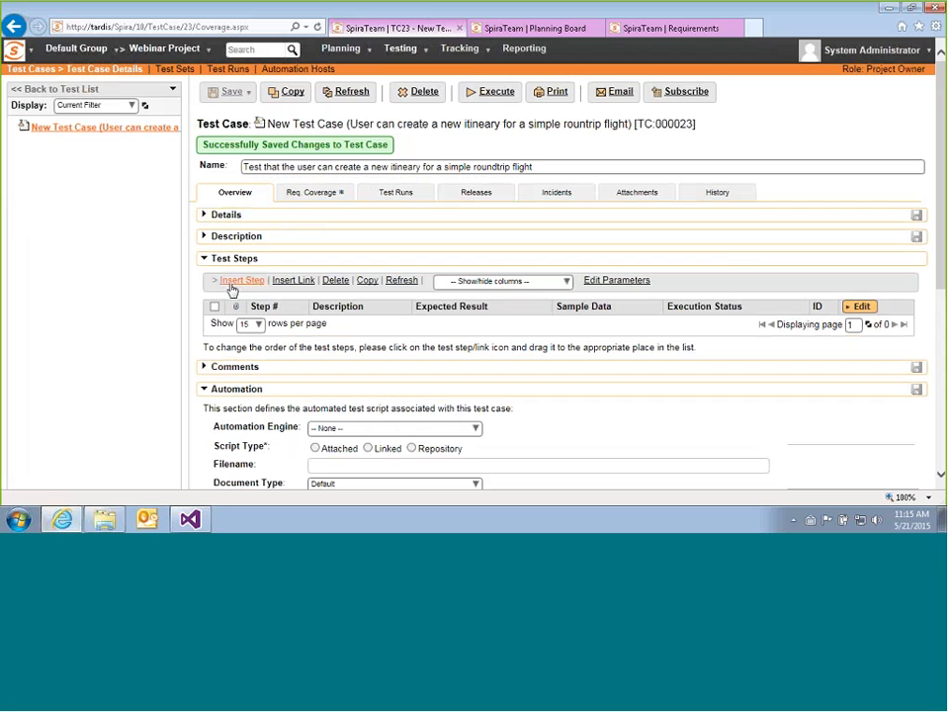
{"action": "left_click", "coordinate": [203, 389]}
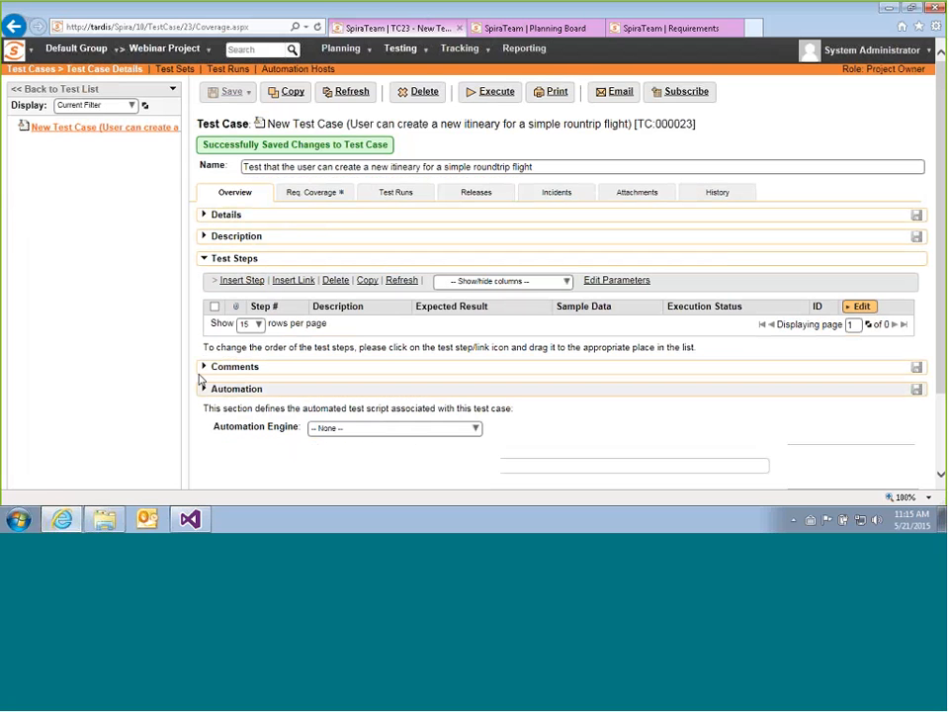
{"action": "left_click", "coordinate": [242, 281]}
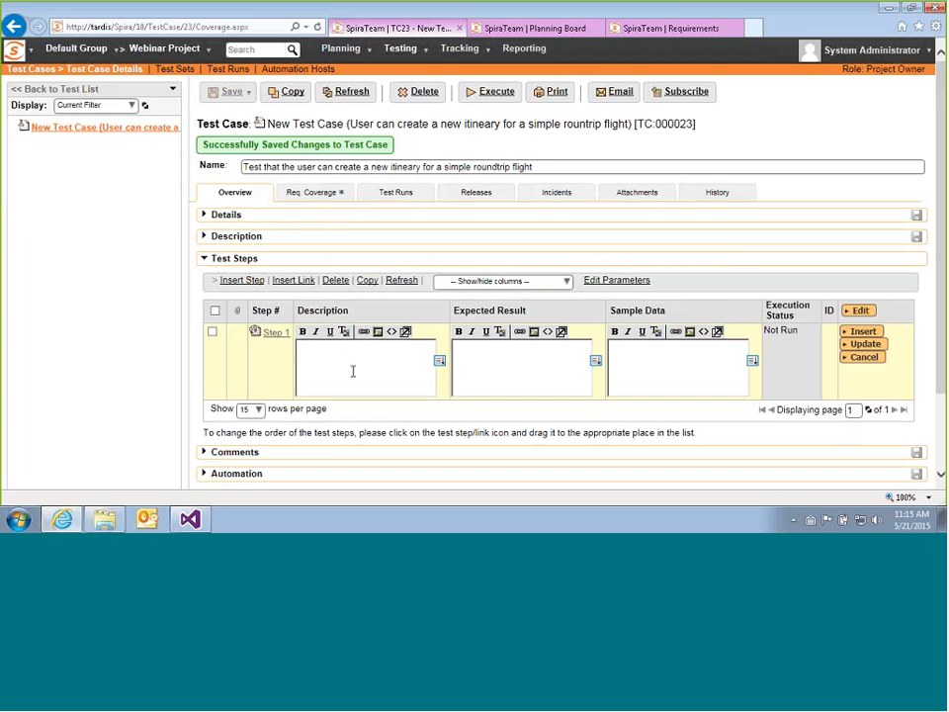
{"action": "type", "text": "User enters the start airport name"}
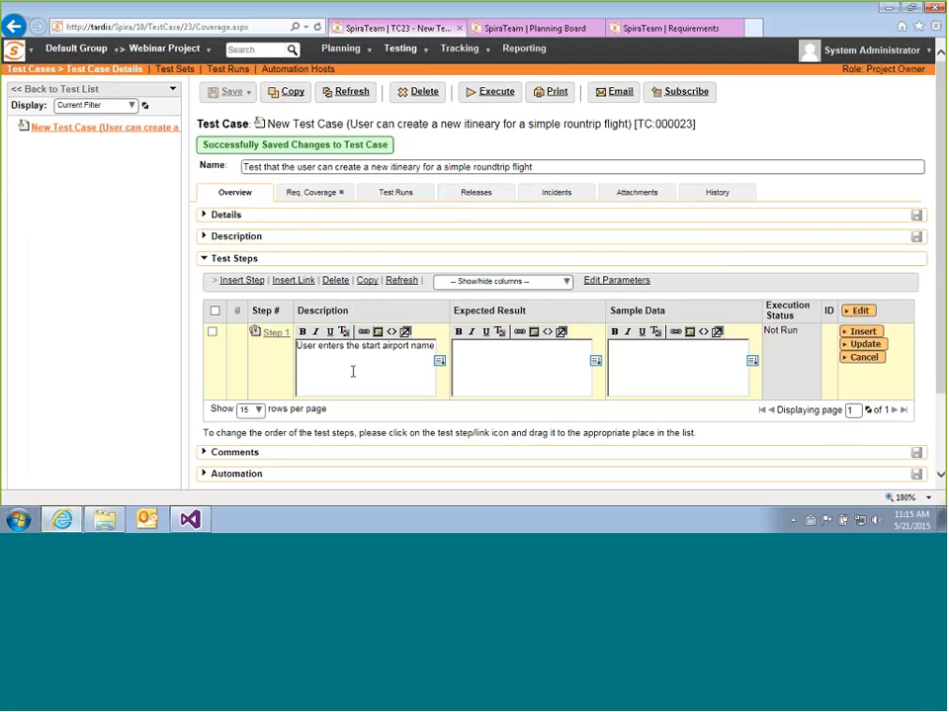
{"action": "type", "text": " or code"}
{"action": "left_click", "coordinate": [484, 361]}
{"action": "type", "text": "System displays the match"}
Add a test step "User enters the ending airport name or code" with expected result "System displays the match".
{"action": "left_click", "coordinate": [862, 334]}
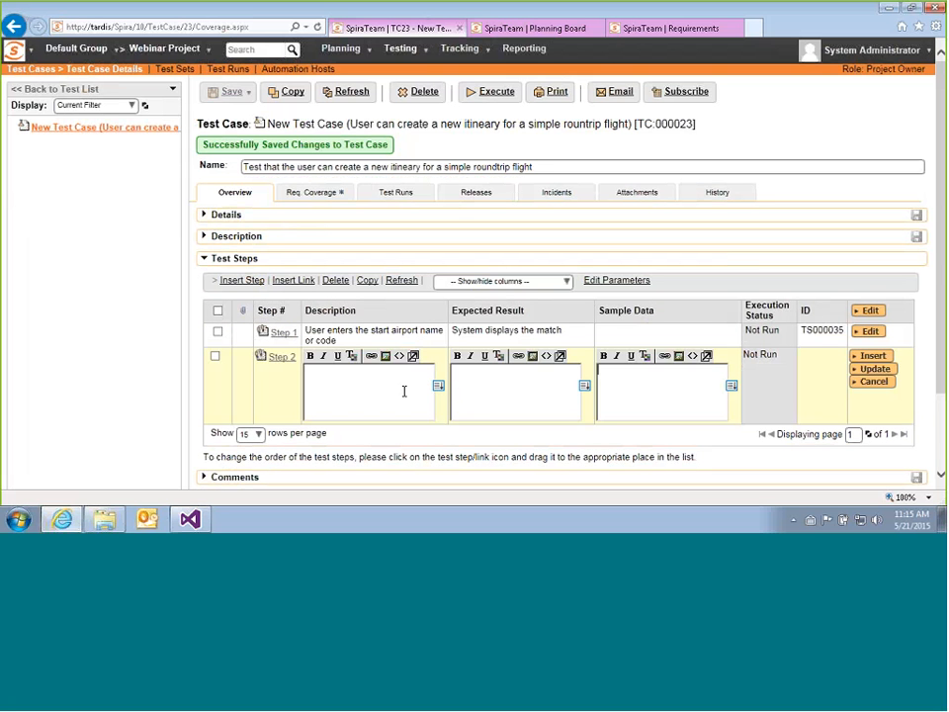
{"action": "type", "text": "User enters the ending airport name or code"}
{"action": "left_click", "coordinate": [564, 397]}
{"action": "type", "text": "System disp"}
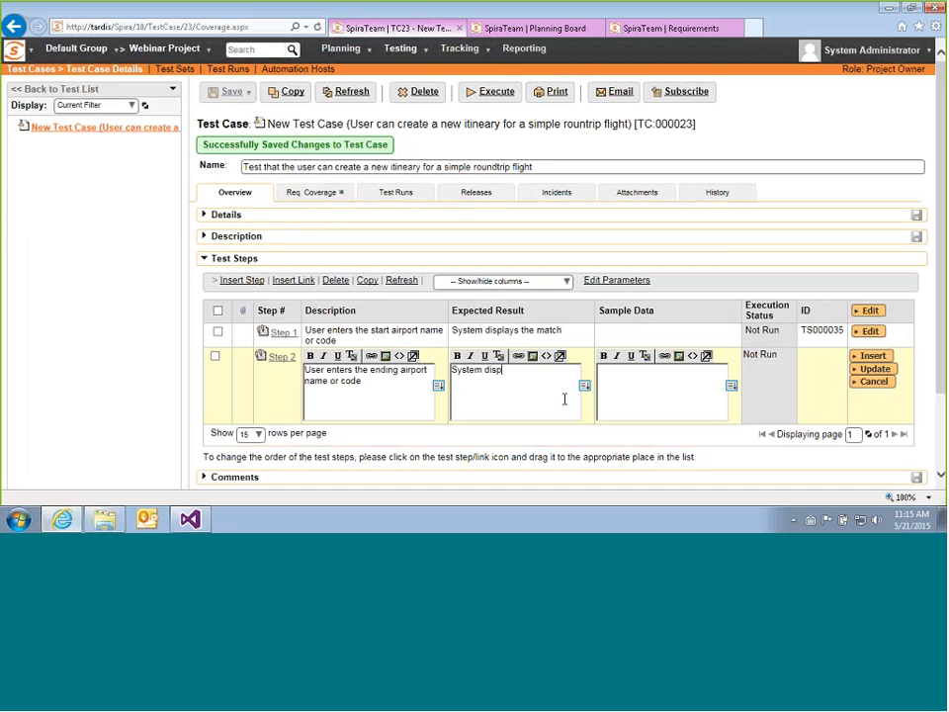
{"action": "type", "text": "lays the match"}
{"action": "left_click", "coordinate": [879, 358]}
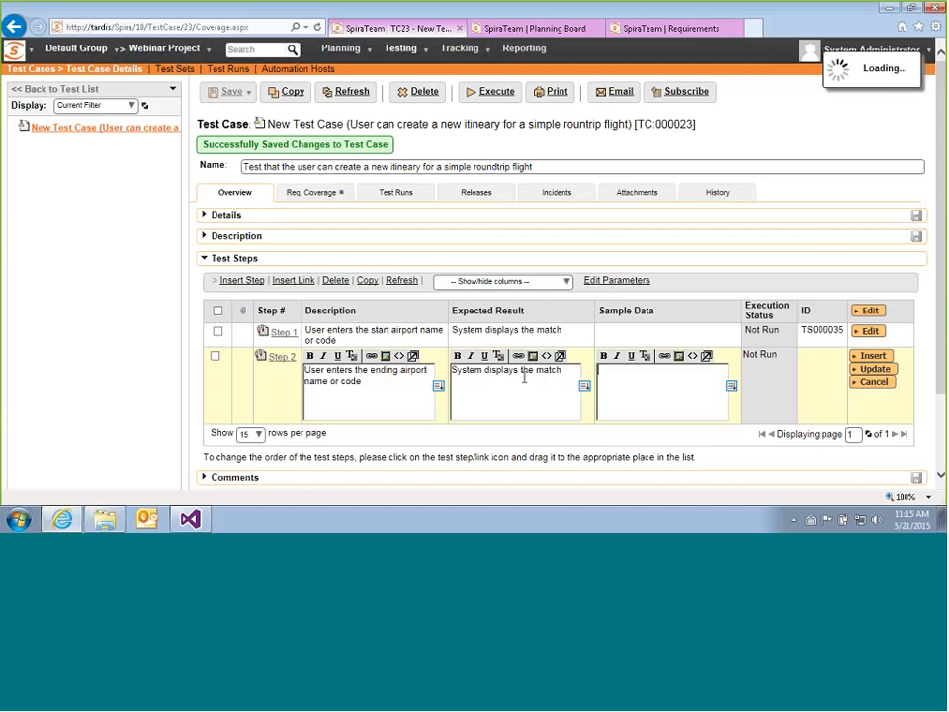
Add a test step "User clicks review itineraries button" with expected result "System displays a list of matching flights or error that no flights match.".
{"action": "left_click", "coordinate": [364, 411]}
{"action": "type", "text": "S"}
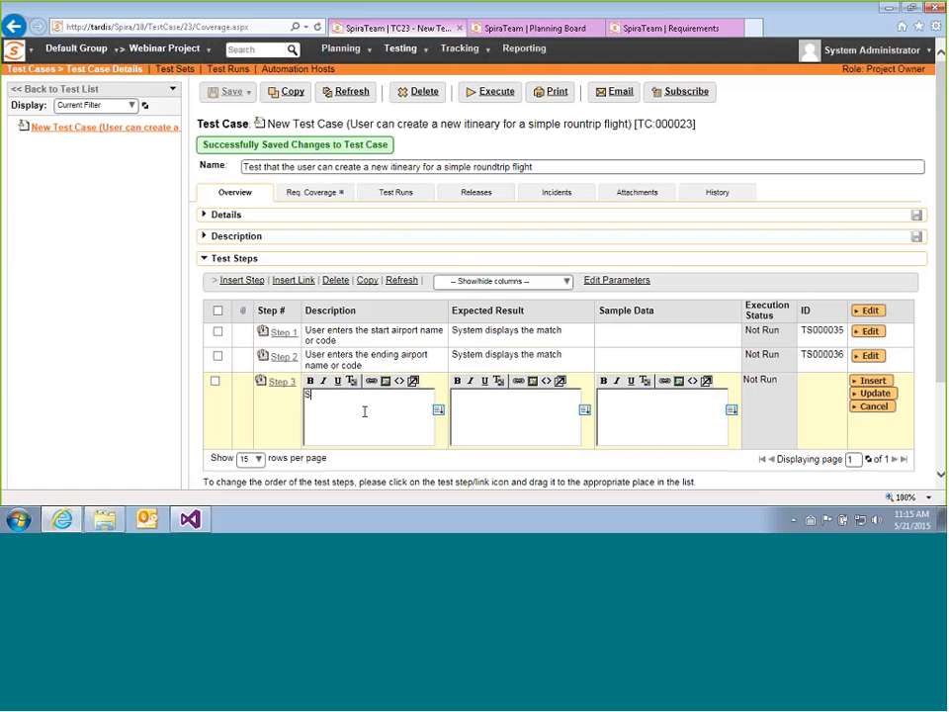
{"action": "type", "text": "ser clicks review itineraries buttonb"}
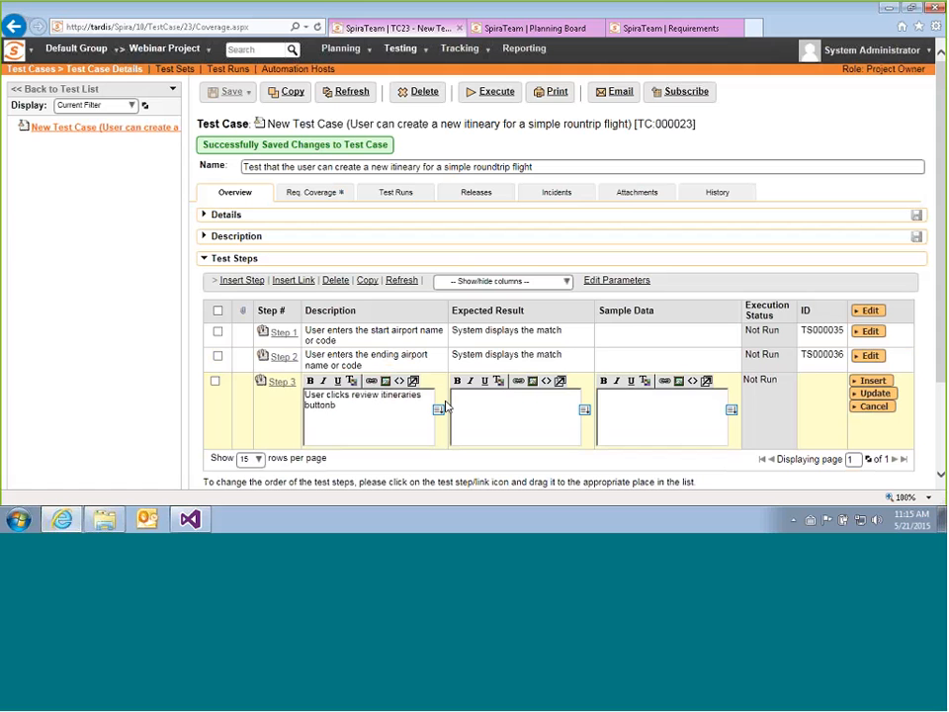
{"action": "key", "text": "BackSpace"}
{"action": "left_click", "coordinate": [510, 425]}
{"action": "type", "text": "System displays a list of matching flights"}
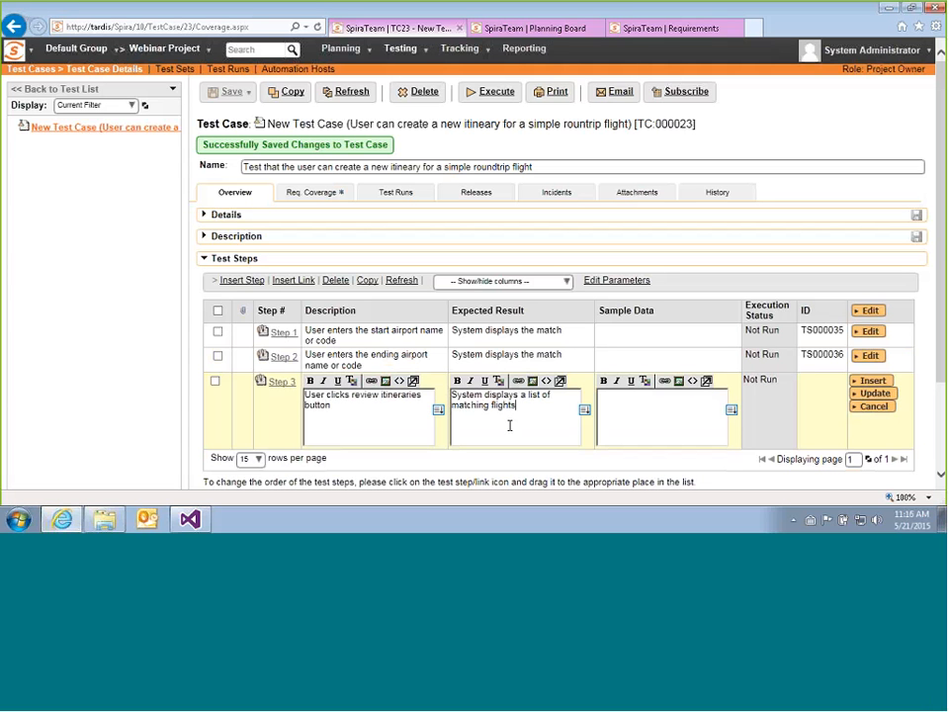
{"action": "type", "text": " or error that no c"}
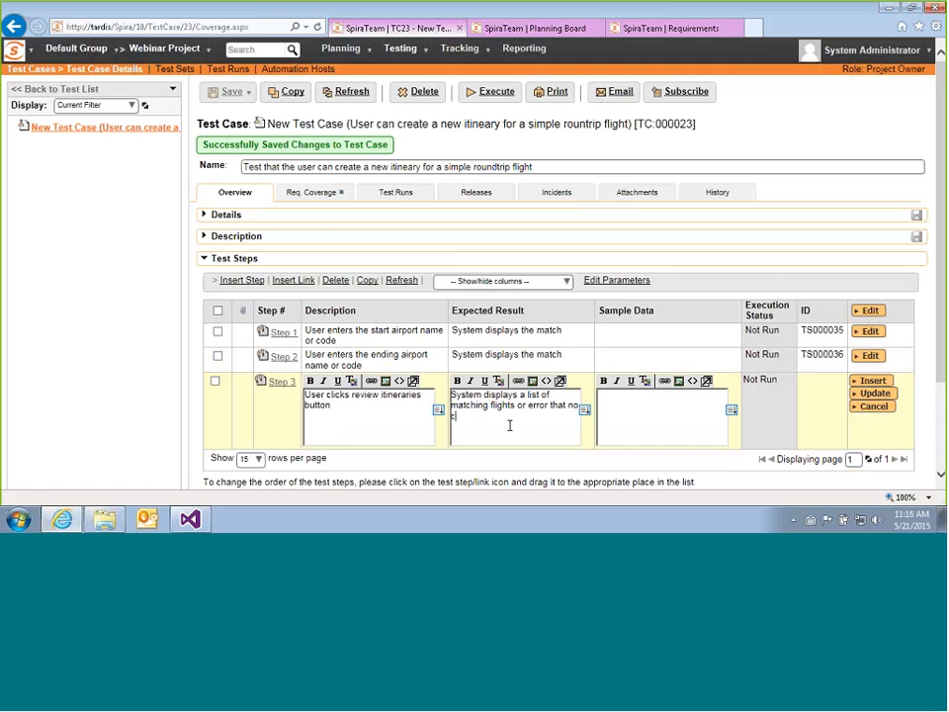
{"action": "type", "text": "lights match."}
{"action": "key", "text": "Tab"}
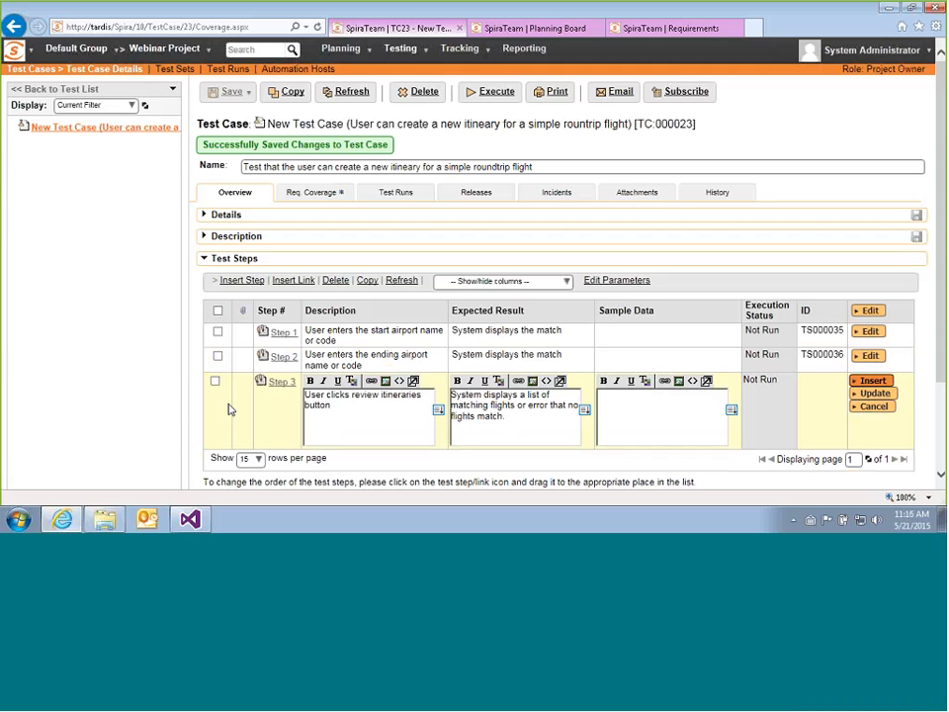
Fill in the fourth test step with "User selects desired itinerary and clicks Purchase." and expected result "User taken to review screen.", and save it.
{"action": "scroll", "coordinate": [362, 335], "scroll_direction": "down", "scroll_amount": 2}
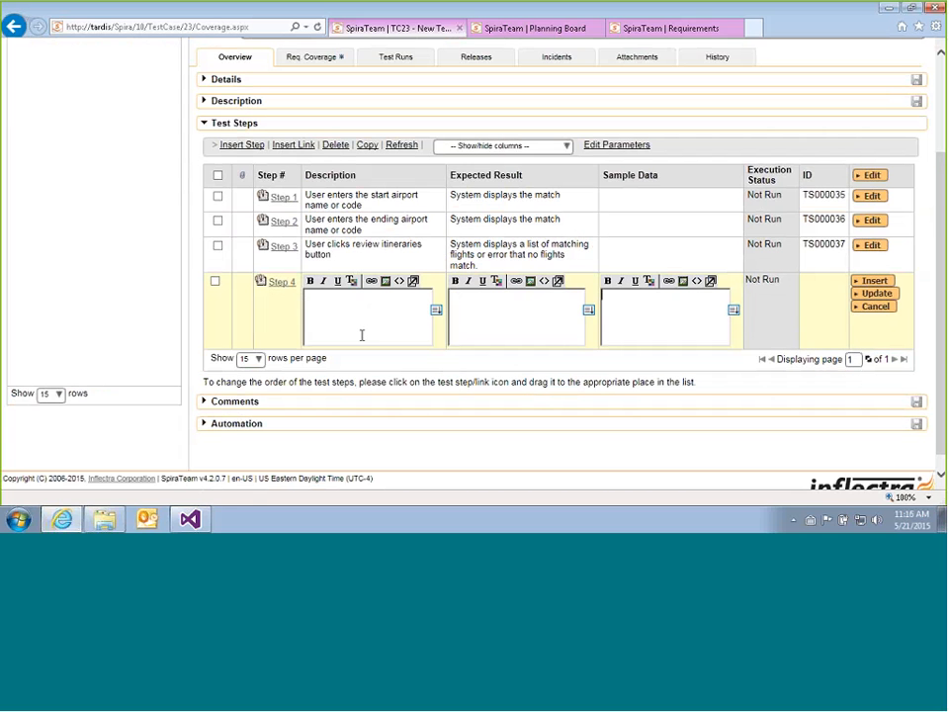
{"action": "left_click", "coordinate": [362, 335]}
{"action": "type", "text": "User selects desired itiner"}
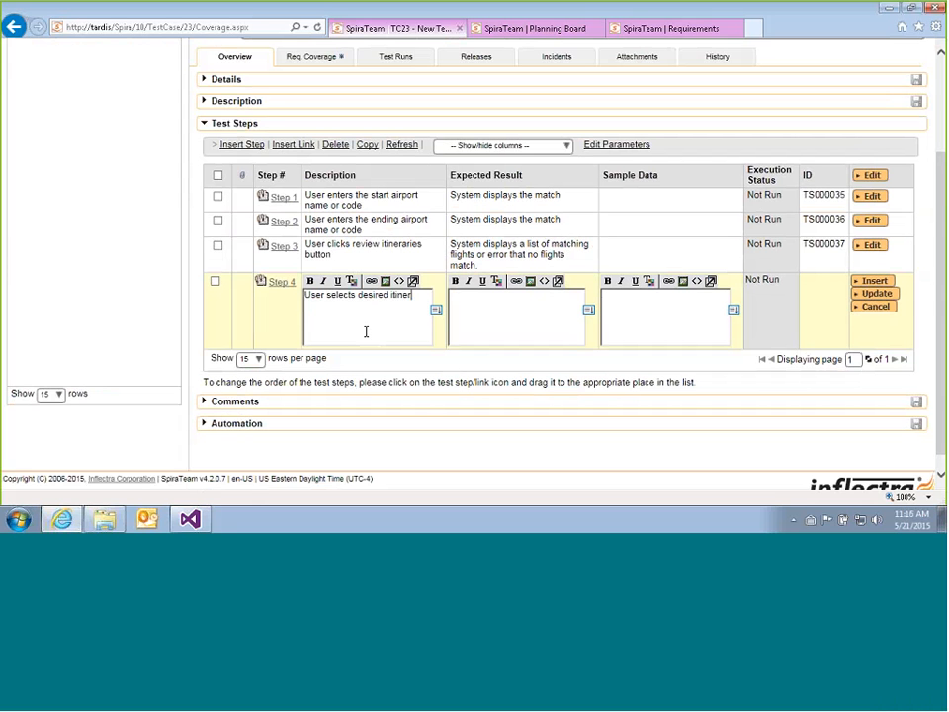
{"action": "type", "text": "ary clc"}
{"action": "key", "text": "BackSpace"}
{"action": "key", "text": "BackSpace"}
{"action": "key", "text": "BackSpace"}
{"action": "type", "text": "and"}
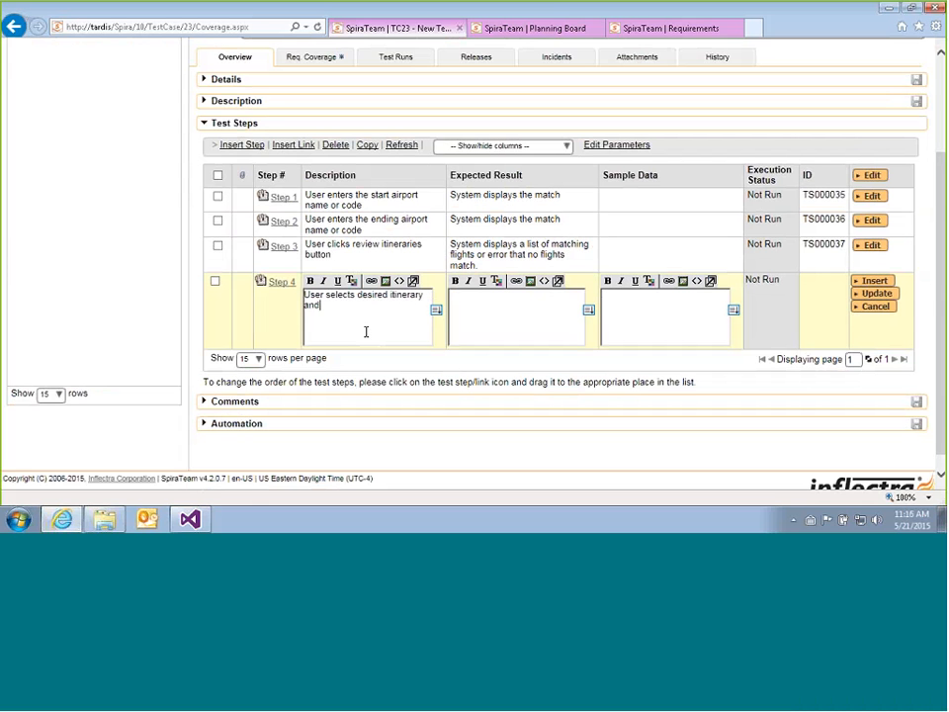
{"action": "type", "text": " clicks Purchase."}
{"action": "left_click", "coordinate": [506, 317]}
{"action": "type", "text": "User taken to review screen ."}
{"action": "left_click", "coordinate": [874, 294]}
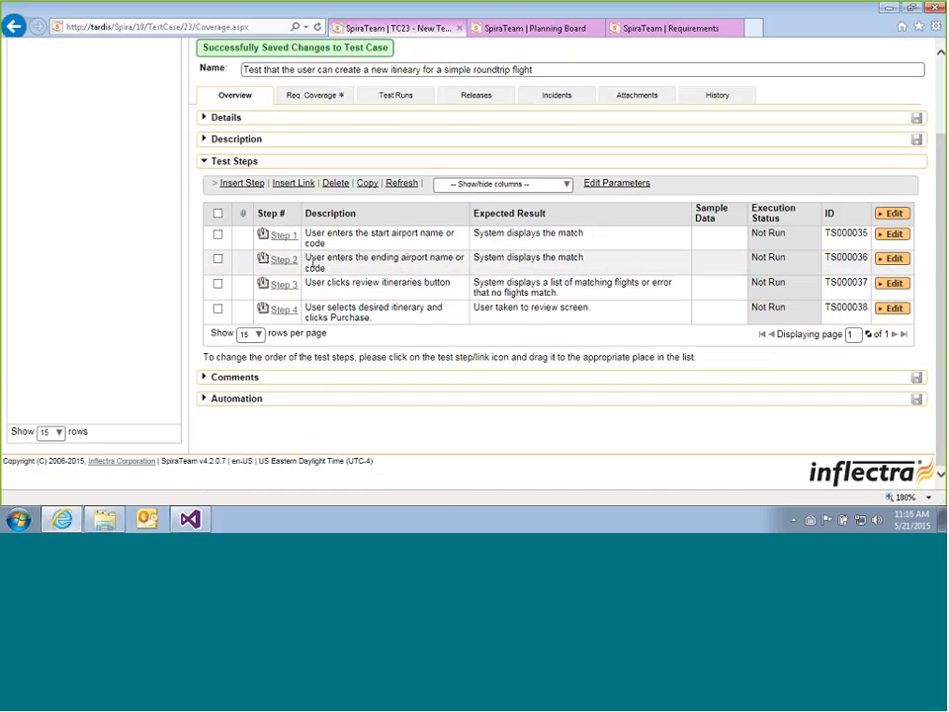
Return to the Planning Board, refresh the product backlog and display test cases on the cards.
{"action": "scroll", "coordinate": [313, 260], "scroll_direction": "up", "scroll_amount": 3}
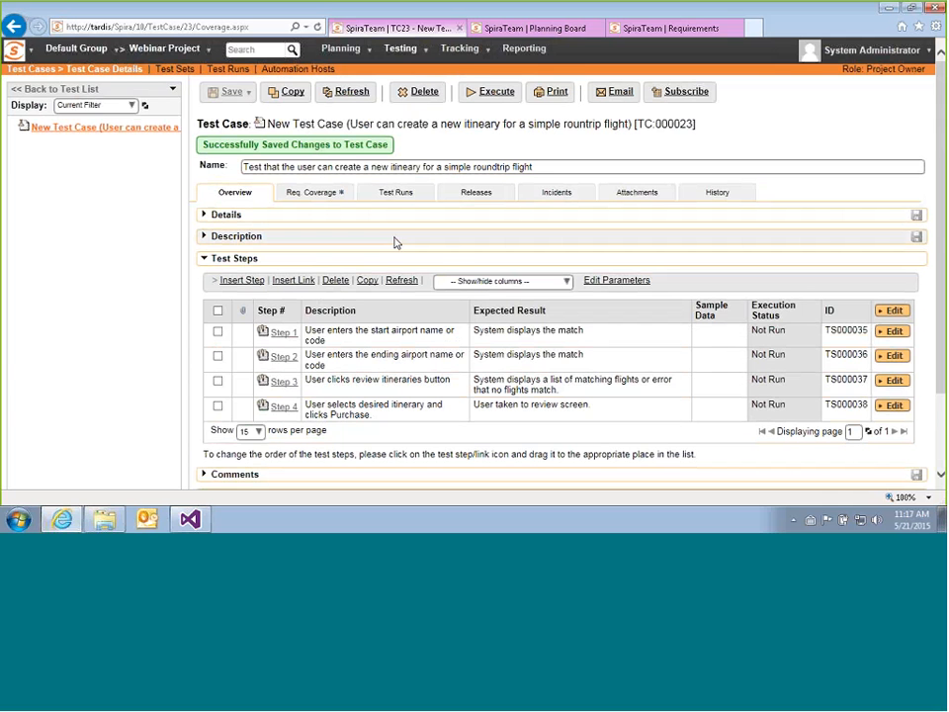
{"action": "left_click", "coordinate": [534, 28]}
{"action": "left_click", "coordinate": [234, 89]}
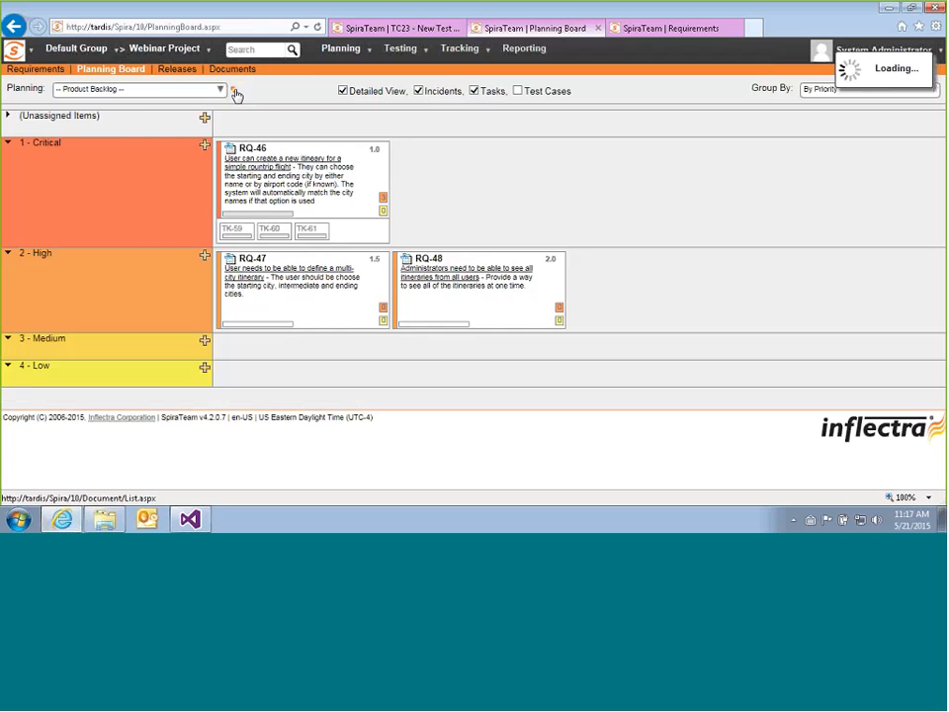
{"action": "left_click", "coordinate": [519, 91]}
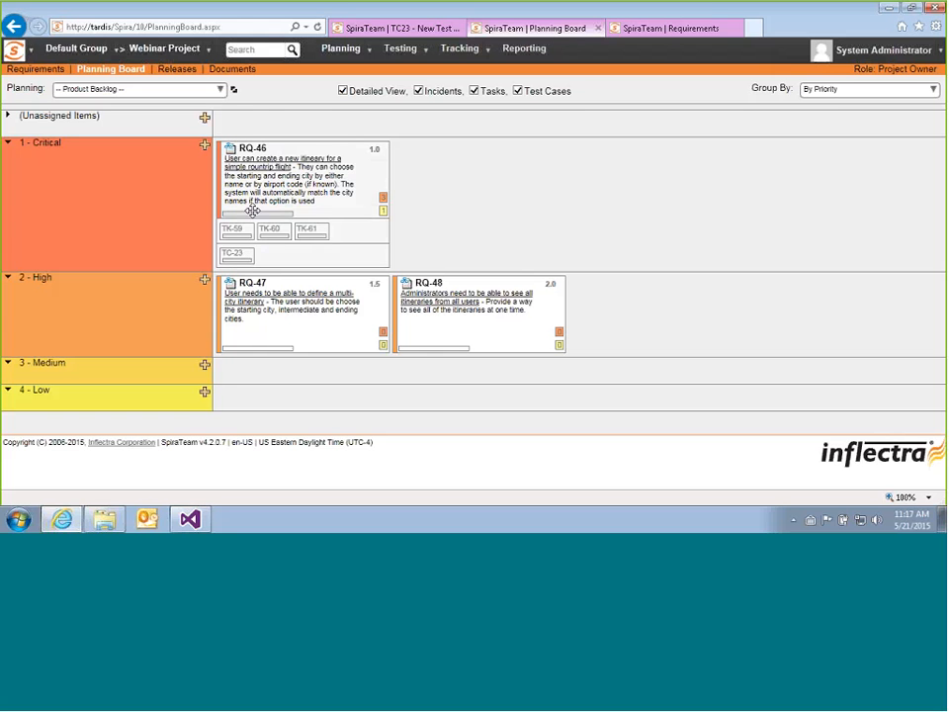
Switch the Planning Board from the product backlog to all releases and expand the unassigned items.
{"action": "left_click", "coordinate": [221, 90]}
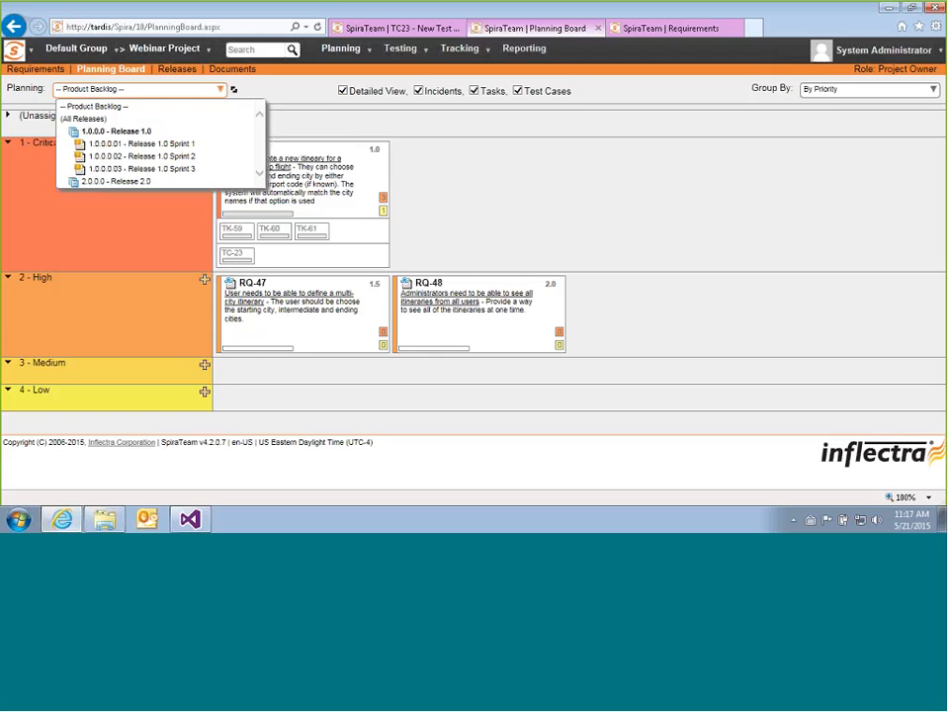
{"action": "left_click", "coordinate": [100, 119]}
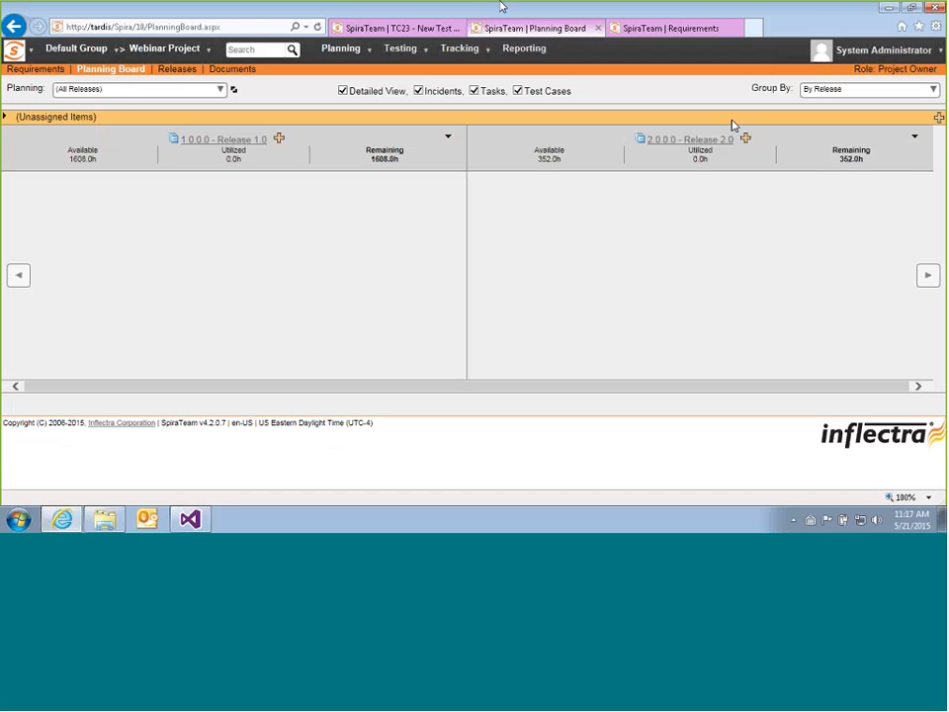
{"action": "left_click", "coordinate": [7, 118]}
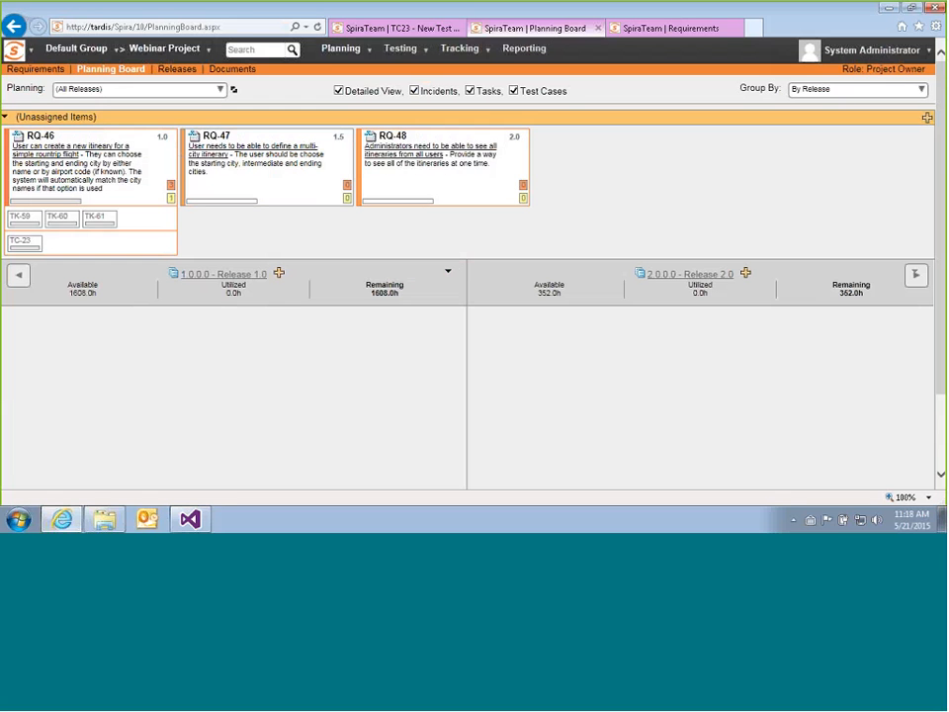
Assign the unassigned requirements to releases, placing RQ-46 and RQ-47 in Release 1.0 and RQ-48 in Release 2.0.
{"action": "left_click_drag", "start_coordinate": [158, 158], "coordinate": [174, 358]}
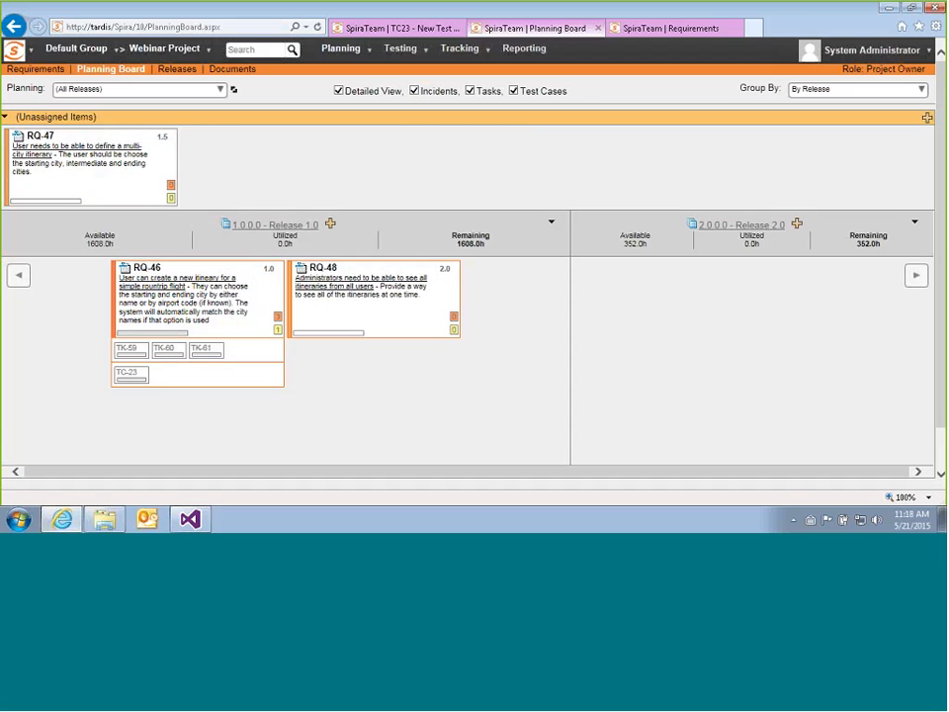
{"action": "left_click_drag", "start_coordinate": [120, 187], "coordinate": [735, 356]}
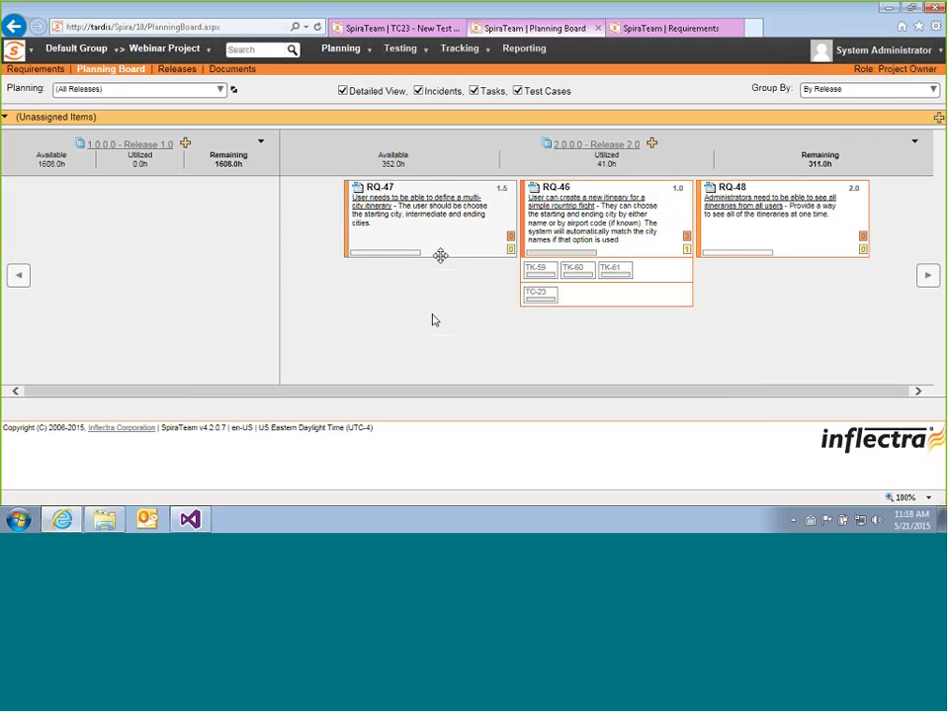
{"action": "left_click_drag", "start_coordinate": [641, 221], "coordinate": [204, 247]}
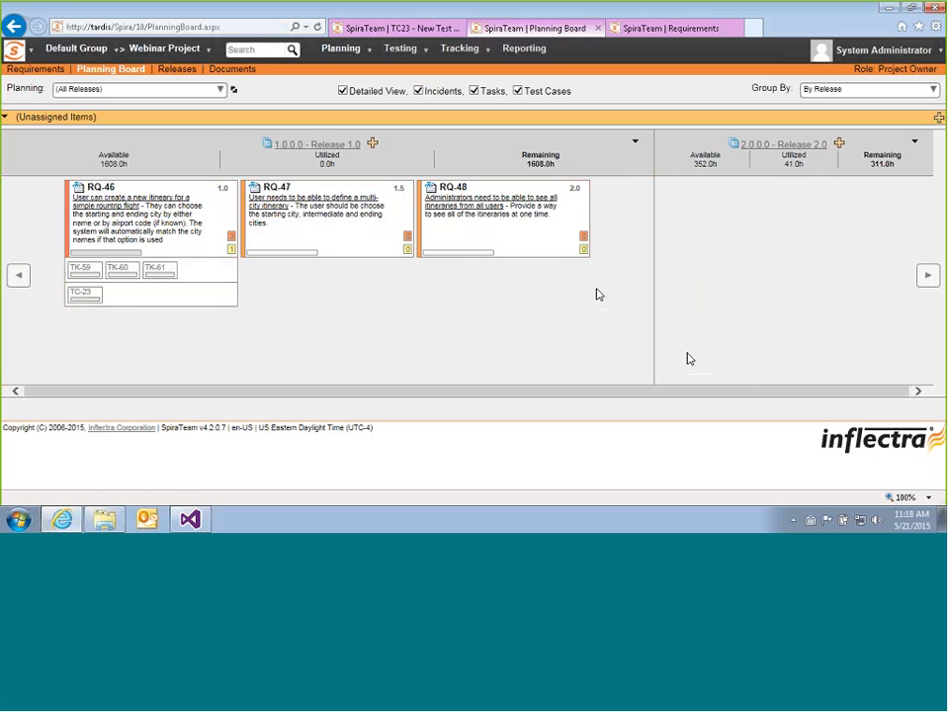
{"action": "left_click_drag", "start_coordinate": [574, 247], "coordinate": [769, 248]}
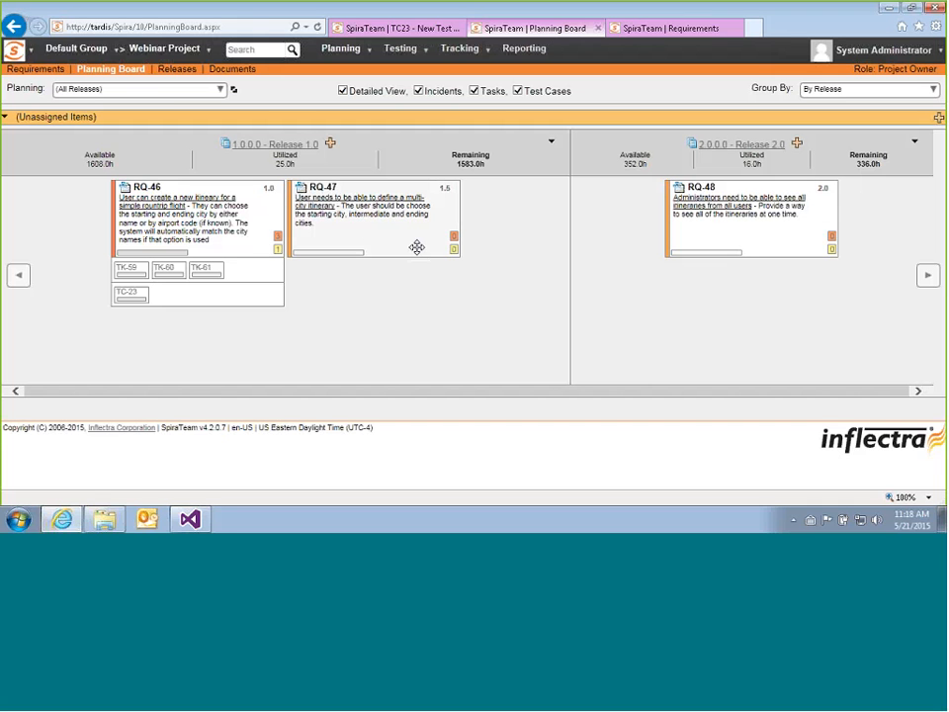
Rank RQ-47 ahead of RQ-46 in Release 1.0, and swap releases by moving RQ-47 to Release 2.0 and RQ-48 to Release 1.0.
{"action": "left_click_drag", "start_coordinate": [405, 238], "coordinate": [174, 224]}
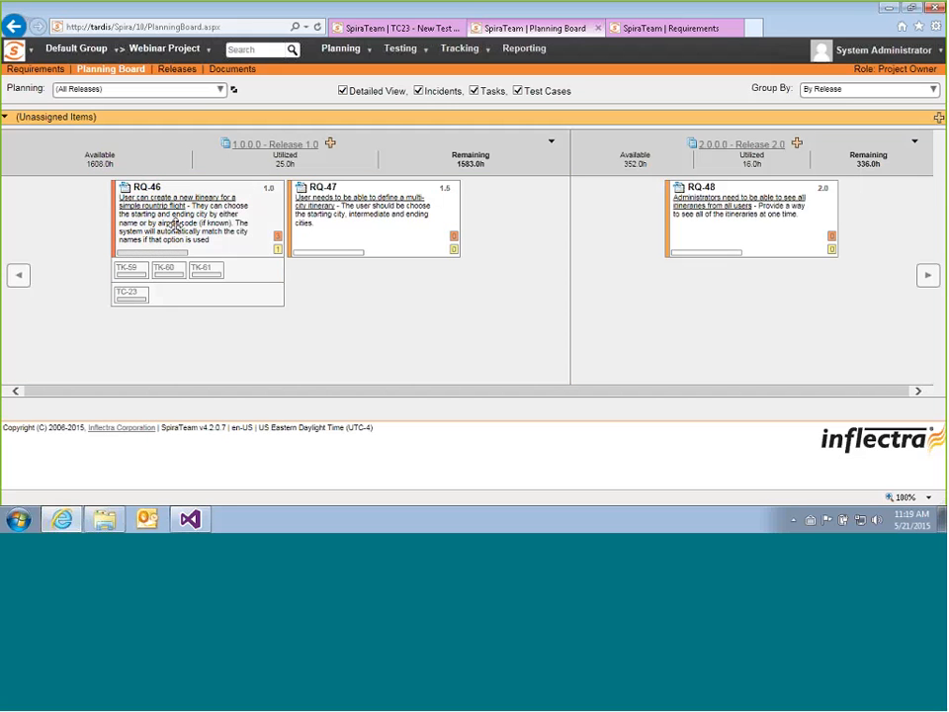
{"action": "left_click_drag", "start_coordinate": [239, 235], "coordinate": [265, 229]}
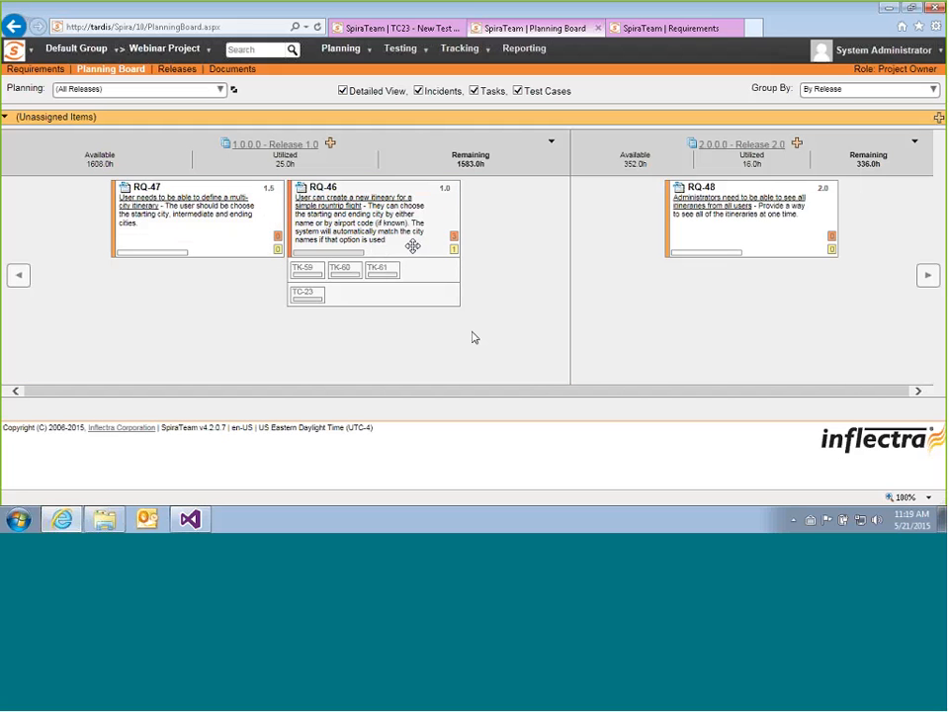
{"action": "left_click_drag", "start_coordinate": [195, 224], "coordinate": [803, 339]}
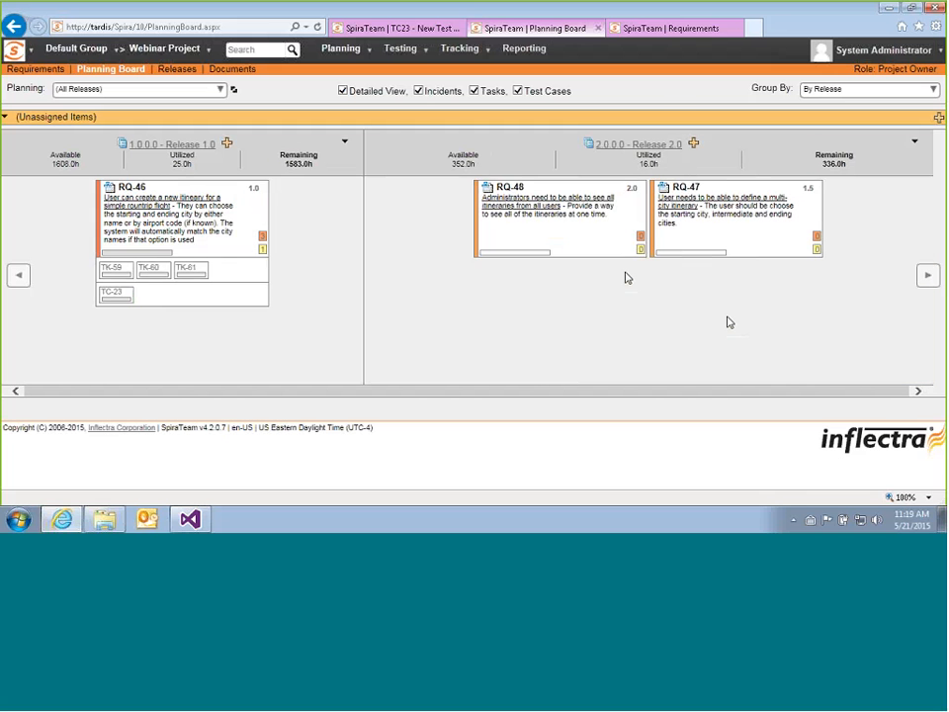
{"action": "left_click_drag", "start_coordinate": [573, 243], "coordinate": [319, 333]}
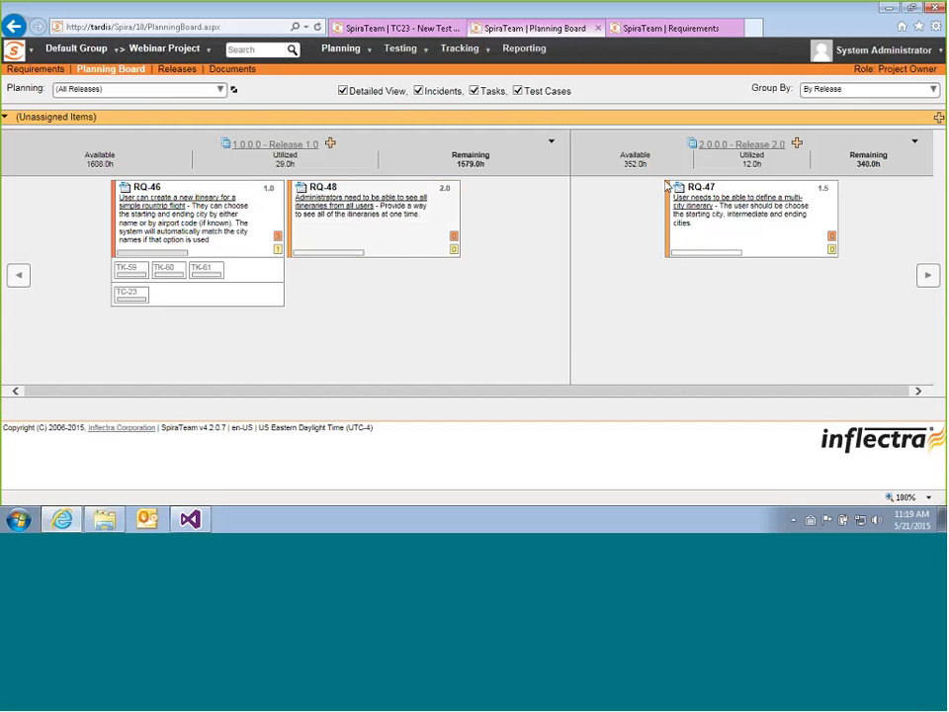
Open Release 1.0 on the Planning Board, view it grouped by status and return to grouping by iteration.
{"action": "left_click", "coordinate": [931, 94]}
{"action": "left_click", "coordinate": [932, 96]}
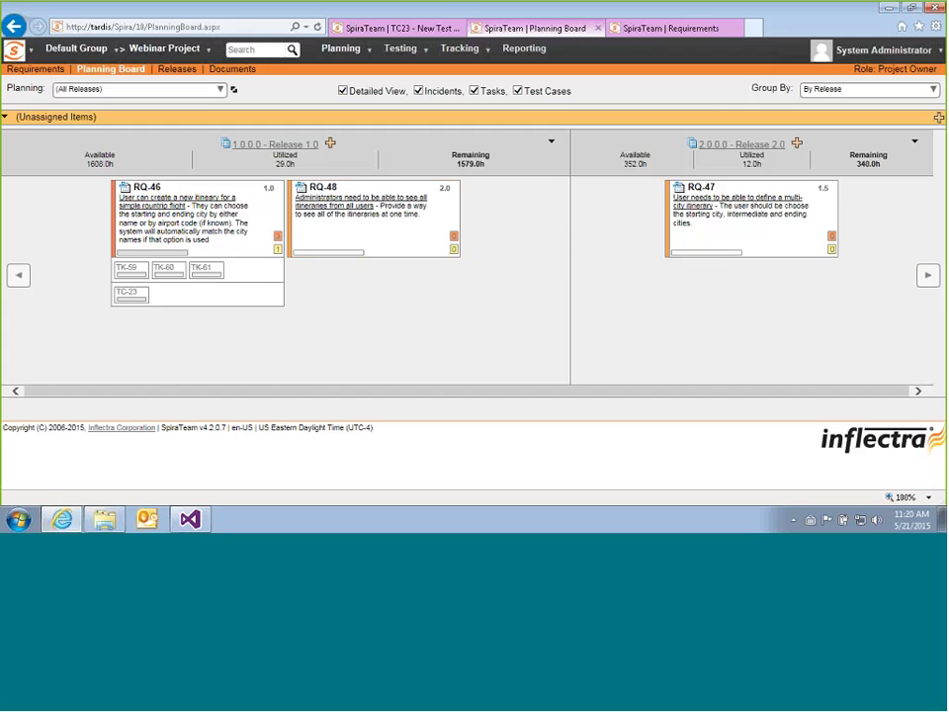
{"action": "left_click", "coordinate": [291, 147]}
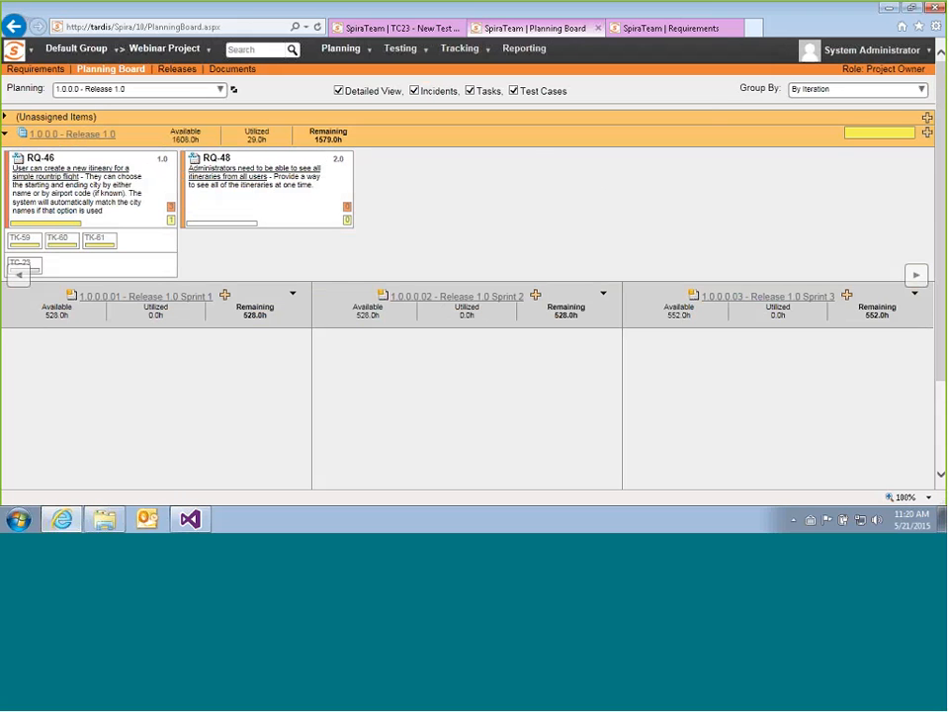
{"action": "left_click", "coordinate": [922, 90]}
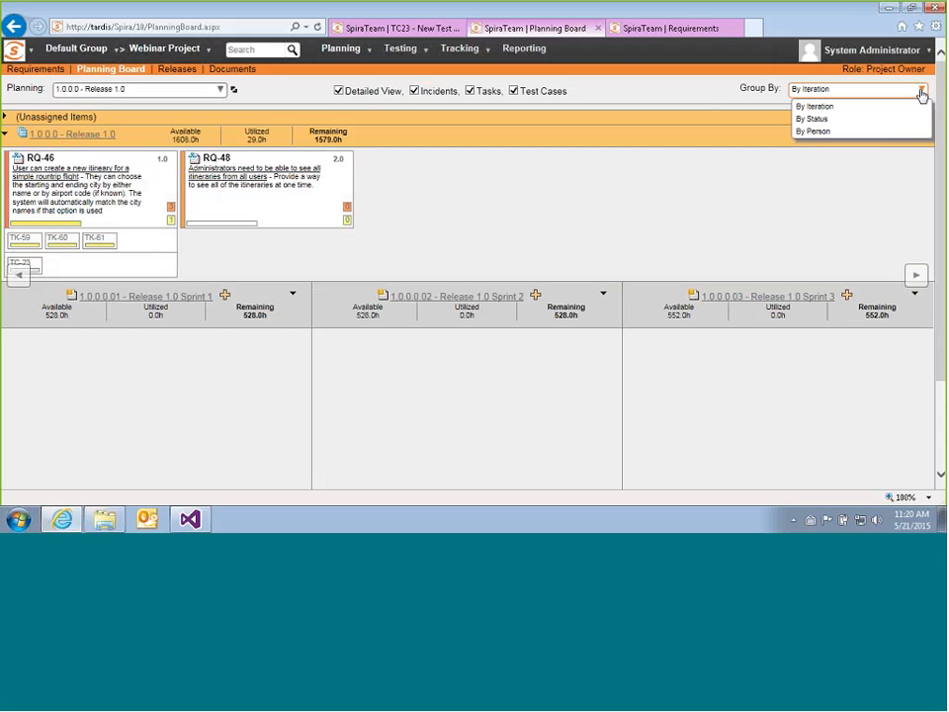
{"action": "left_click", "coordinate": [849, 120]}
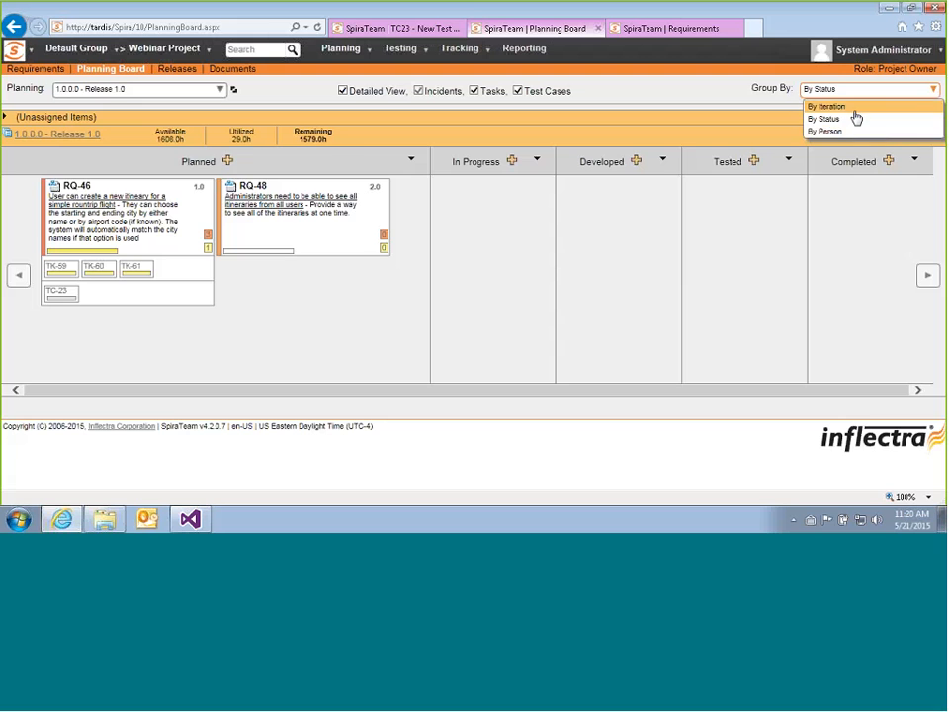
{"action": "left_click", "coordinate": [855, 108]}
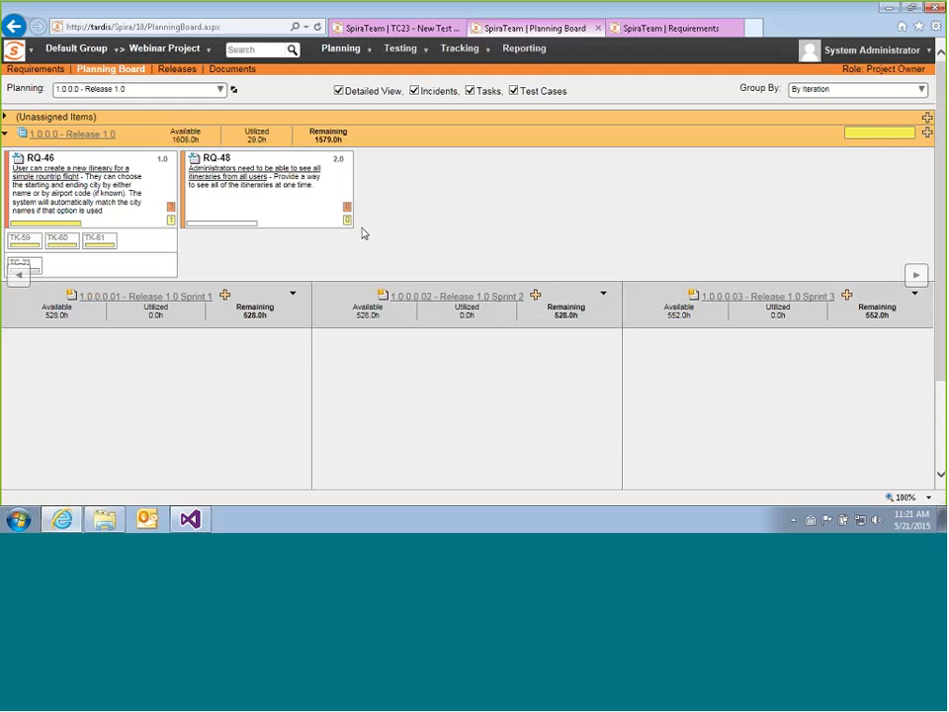
Assign RQ-46 to Release 1.0 Sprint 1 and RQ-48 to Release 1.0 Sprint 2.
{"action": "scroll", "coordinate": [396, 218], "scroll_direction": "down", "scroll_amount": 3}
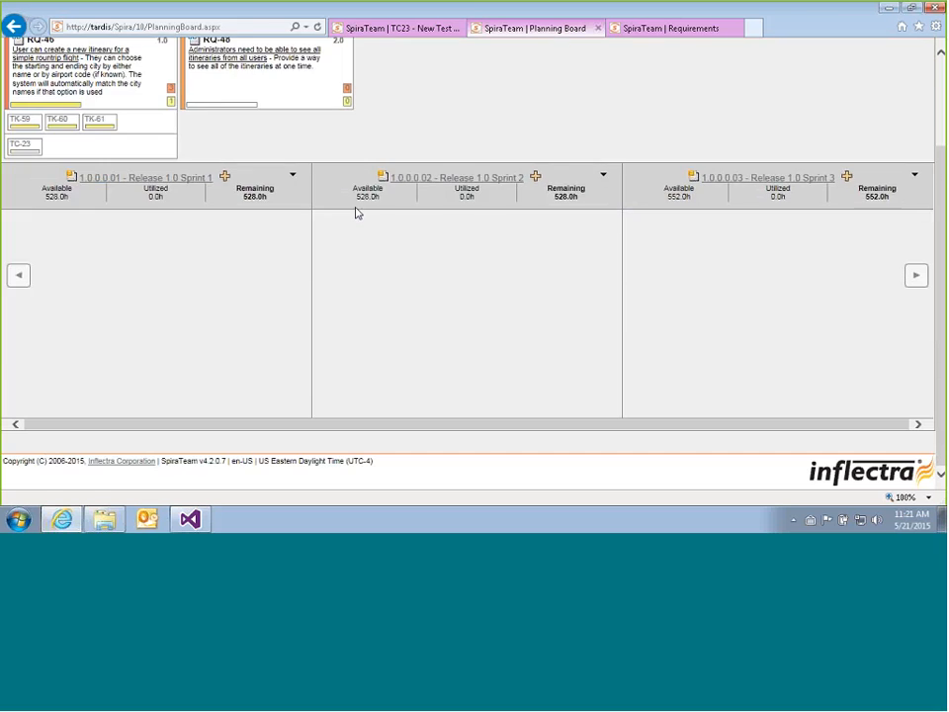
{"action": "scroll", "coordinate": [346, 214], "scroll_direction": "up", "scroll_amount": 2}
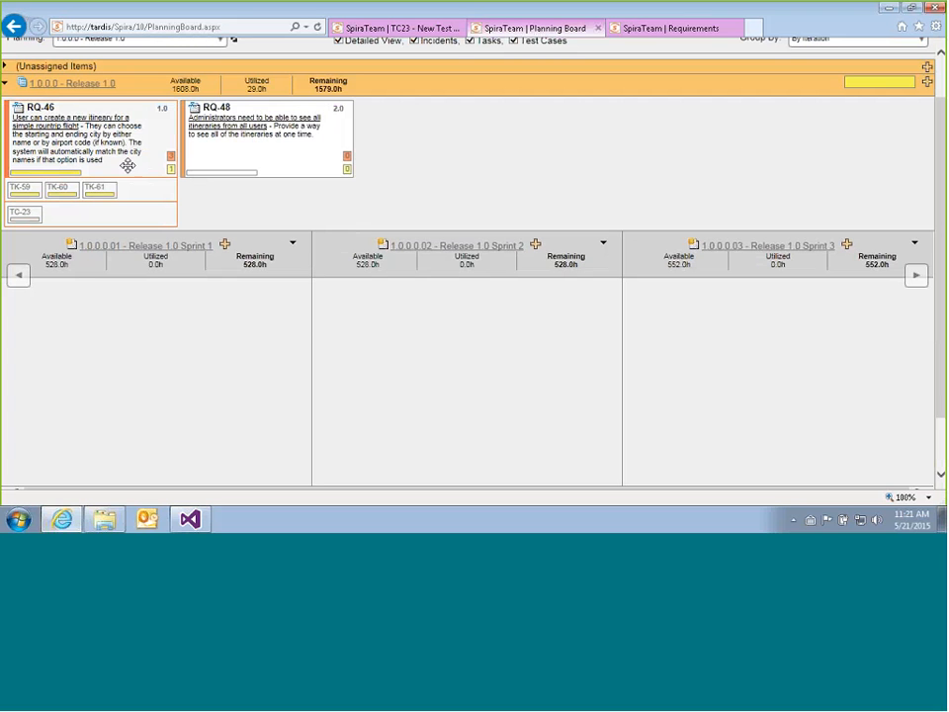
{"action": "left_click_drag", "start_coordinate": [106, 119], "coordinate": [177, 364]}
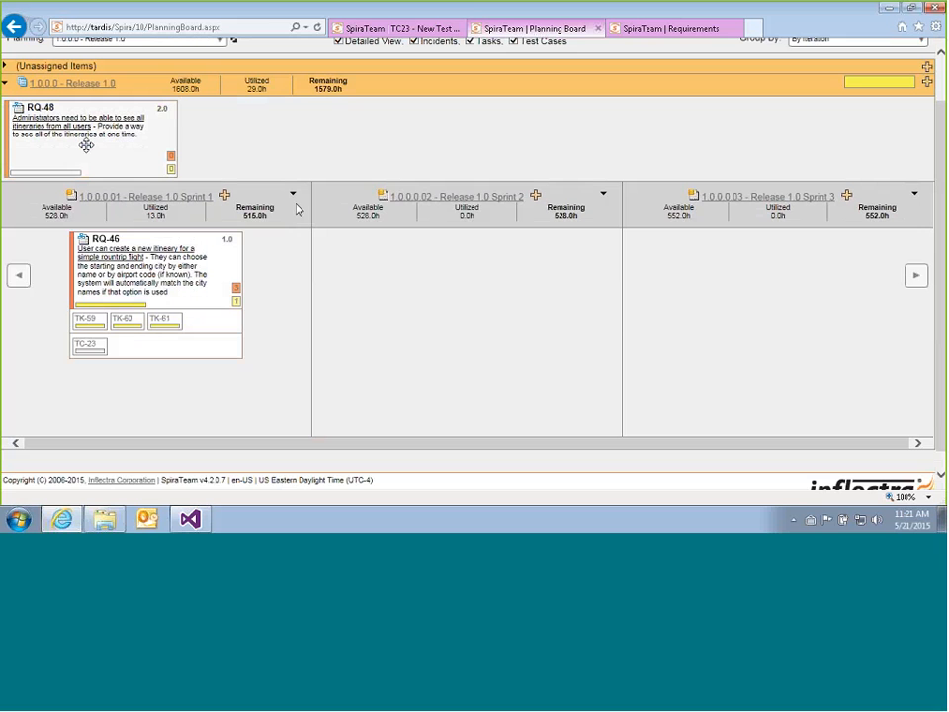
{"action": "left_click_drag", "start_coordinate": [125, 145], "coordinate": [458, 313]}
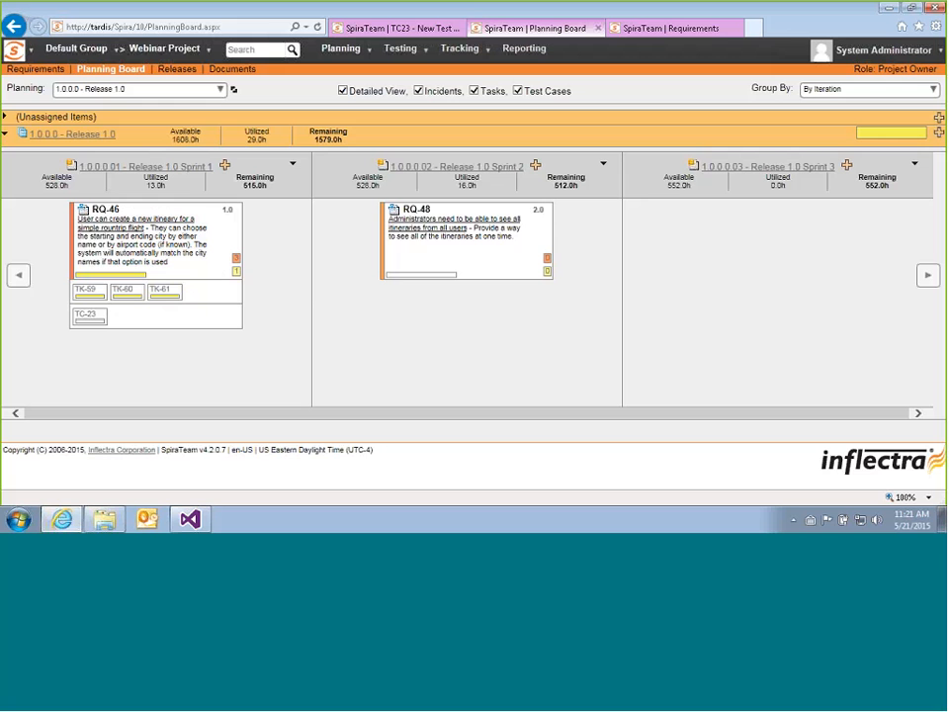
View Release 1.0 on the Planning Board grouped by person, and return to grouping by iteration.
{"action": "left_click", "coordinate": [932, 90]}
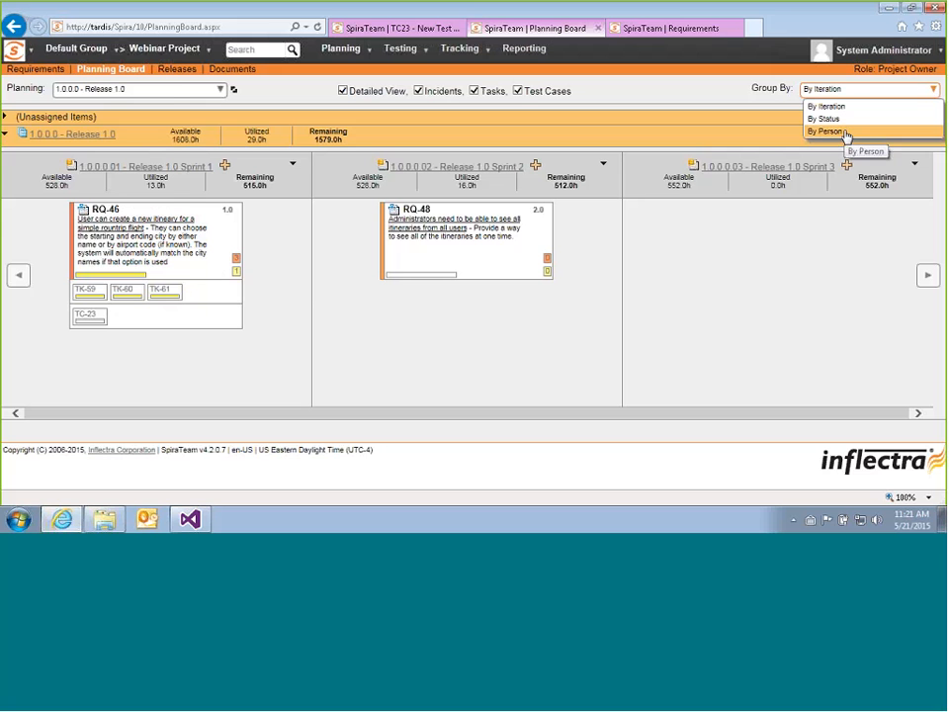
{"action": "left_click", "coordinate": [847, 132]}
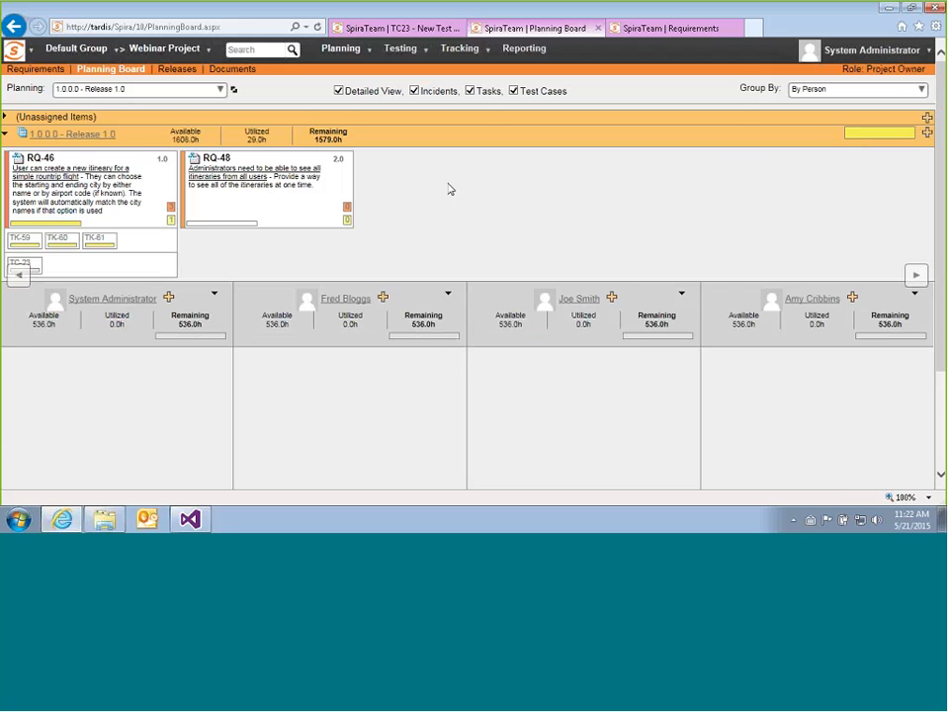
{"action": "scroll", "coordinate": [449, 188], "scroll_direction": "down", "scroll_amount": 3}
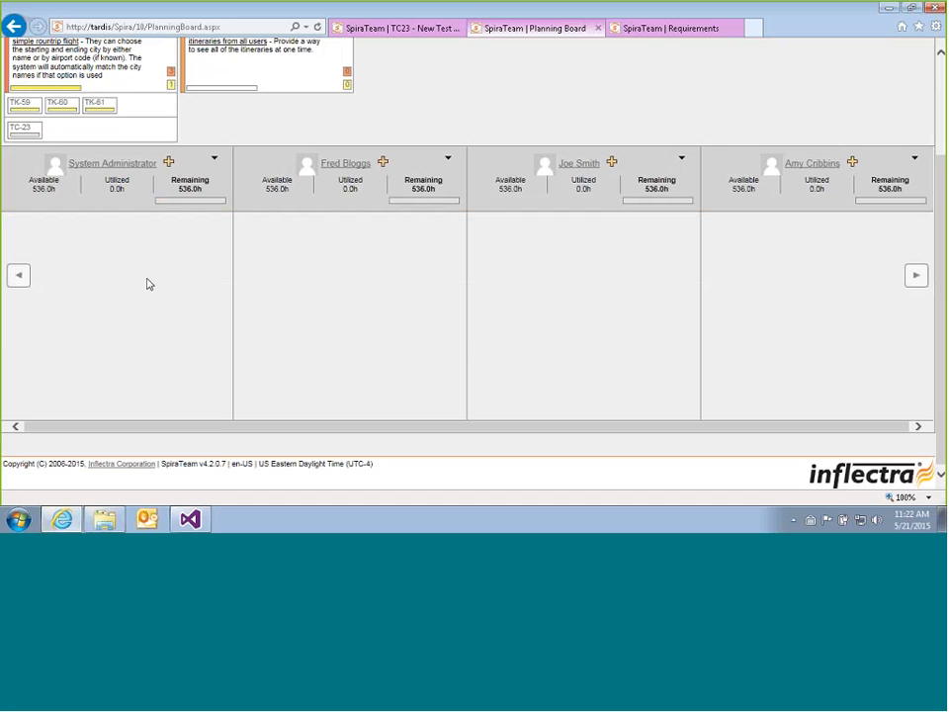
{"action": "scroll", "coordinate": [538, 312], "scroll_direction": "up", "scroll_amount": 3}
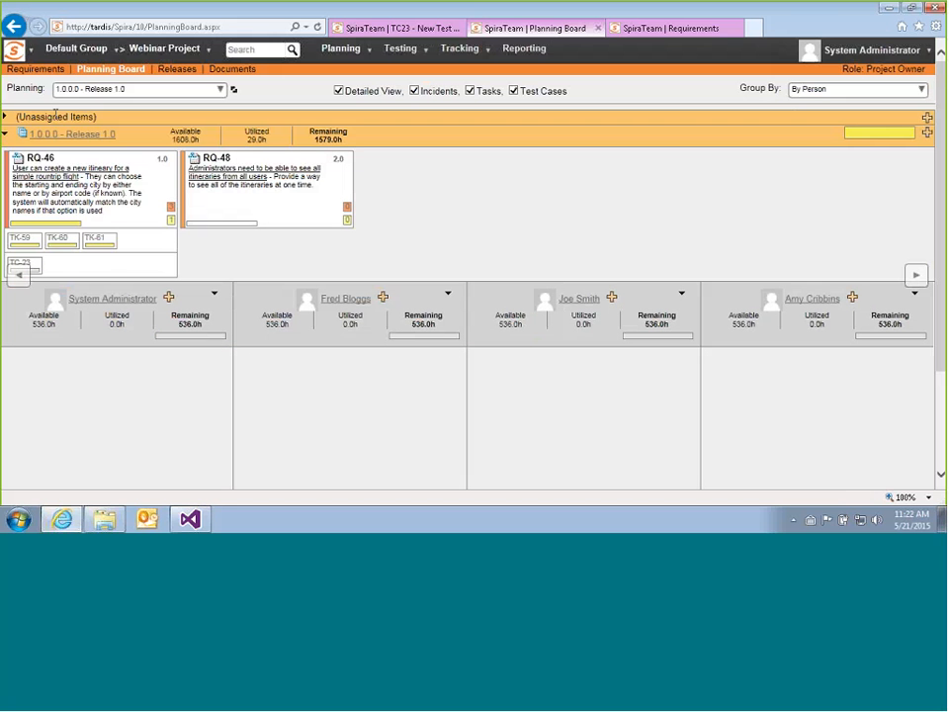
{"action": "left_click", "coordinate": [856, 89]}
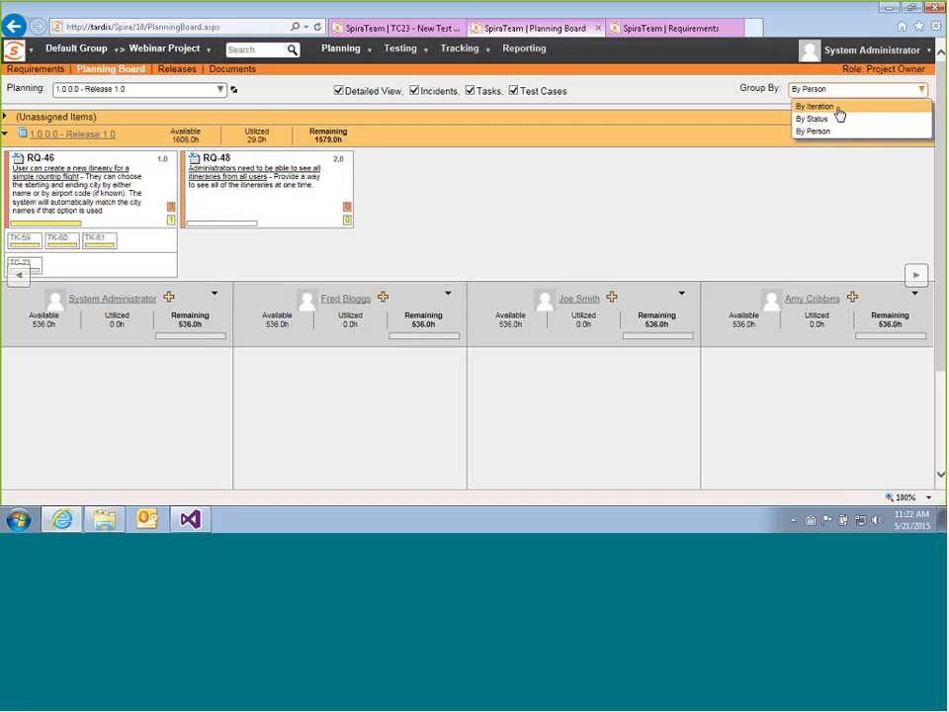
{"action": "left_click", "coordinate": [838, 107]}
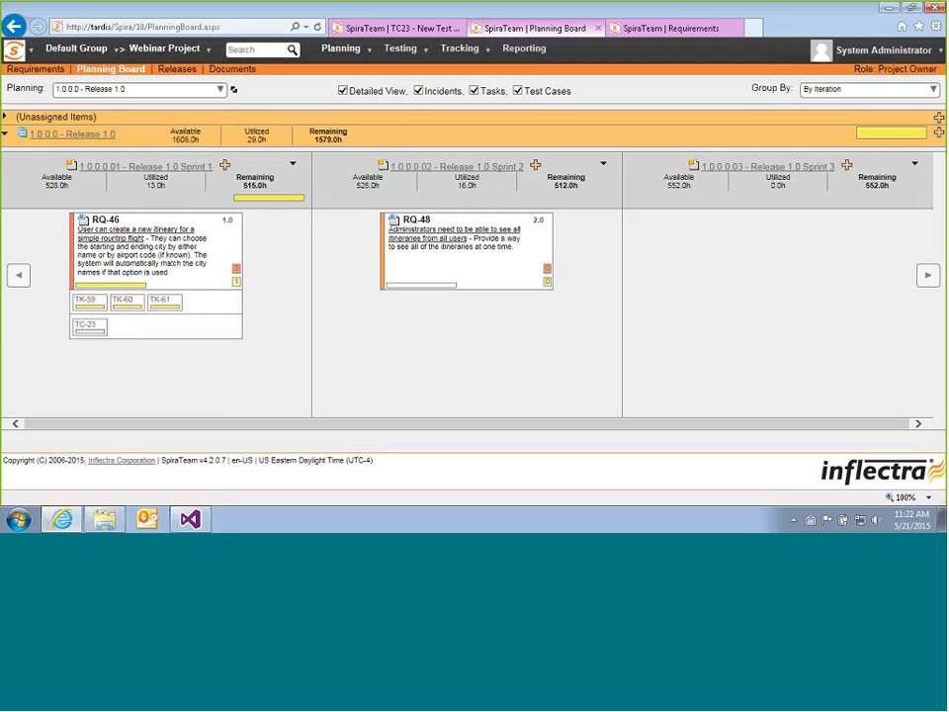
Open Release 1.0 Sprint 1 grouped by person and assign RQ-46 to the second listed team member.
{"action": "left_click", "coordinate": [176, 168]}
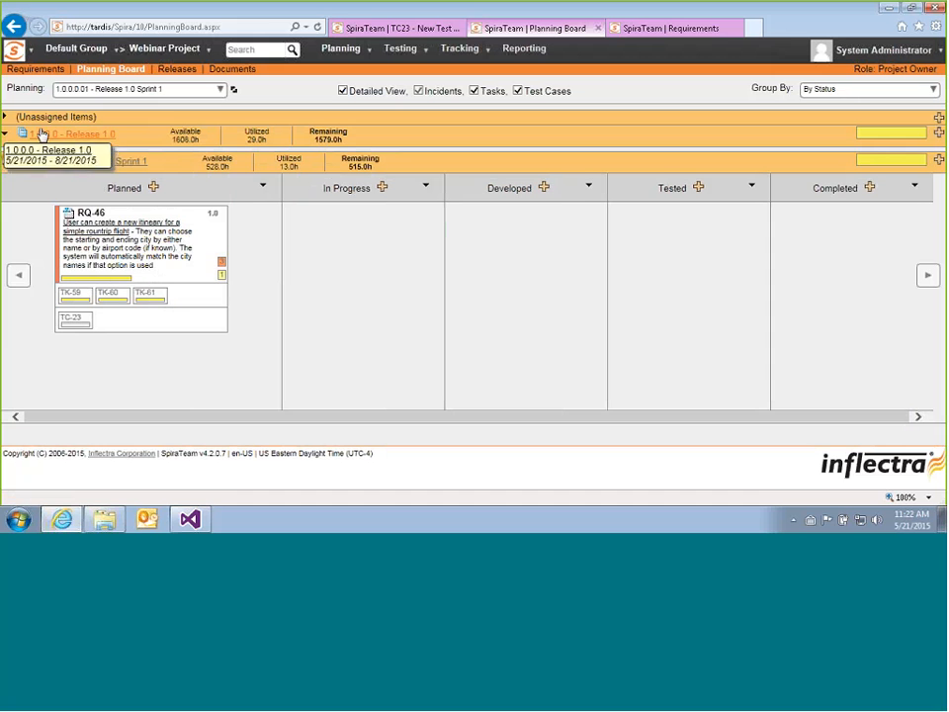
{"action": "left_click", "coordinate": [5, 118]}
{"action": "left_click", "coordinate": [5, 118]}
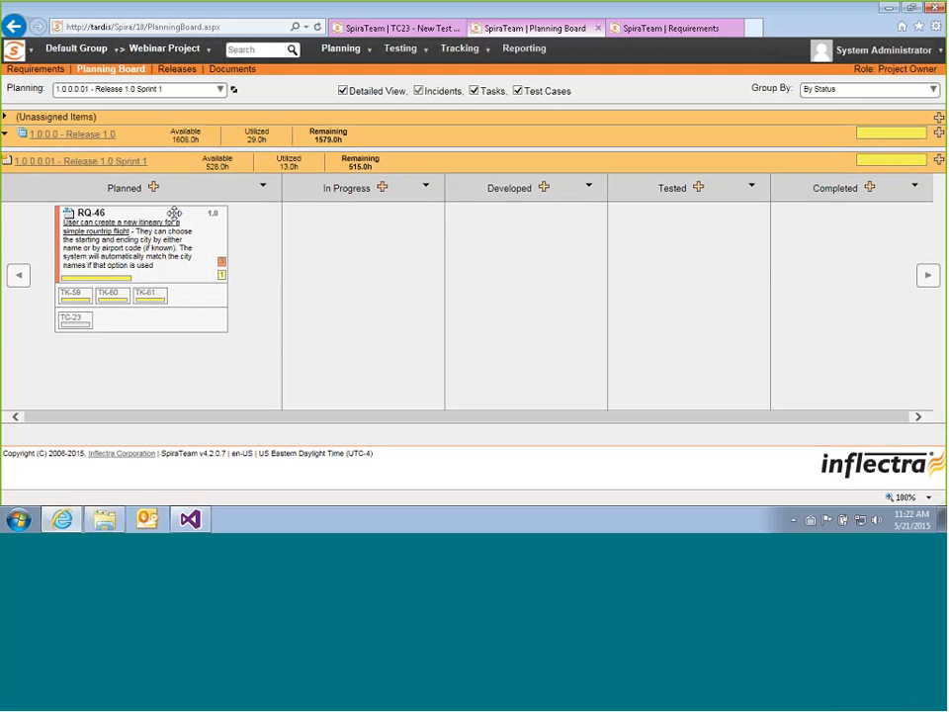
{"action": "left_click", "coordinate": [931, 91]}
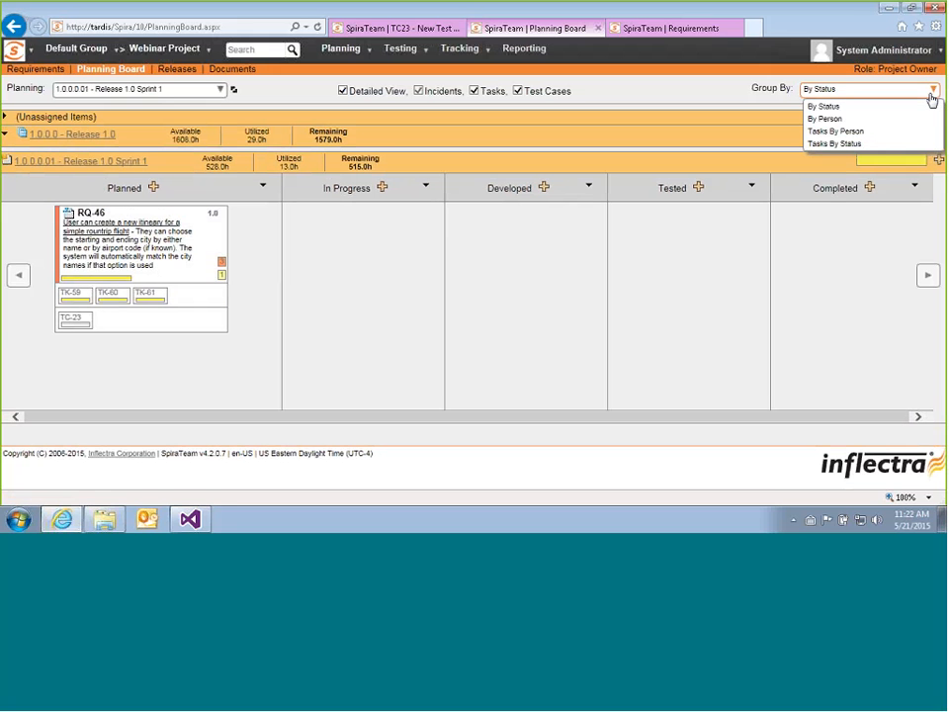
{"action": "left_click", "coordinate": [857, 119]}
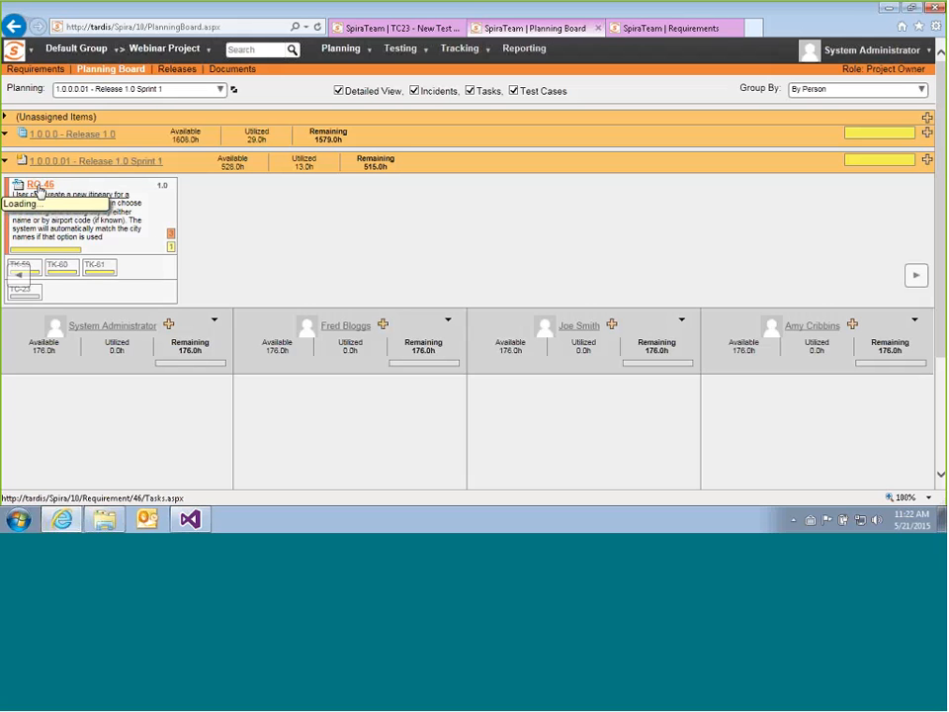
{"action": "left_click_drag", "start_coordinate": [19, 184], "coordinate": [365, 435]}
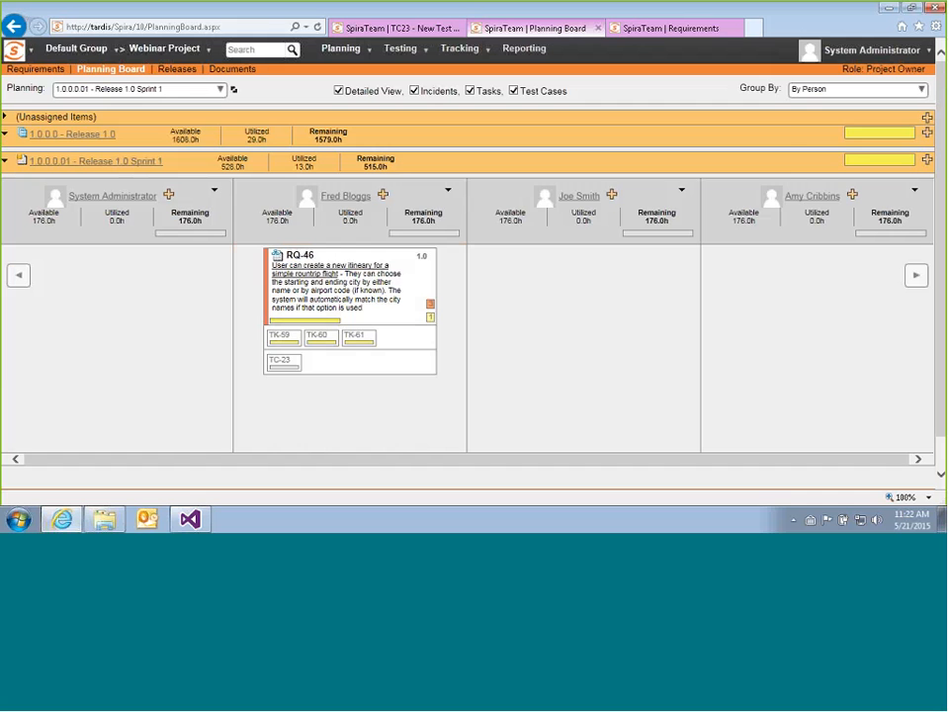
Group Sprint 1 by Tasks By Person, assigning TK-59 and TK-60 to the second listed team member and TK-61 to the third.
{"action": "left_click", "coordinate": [920, 91]}
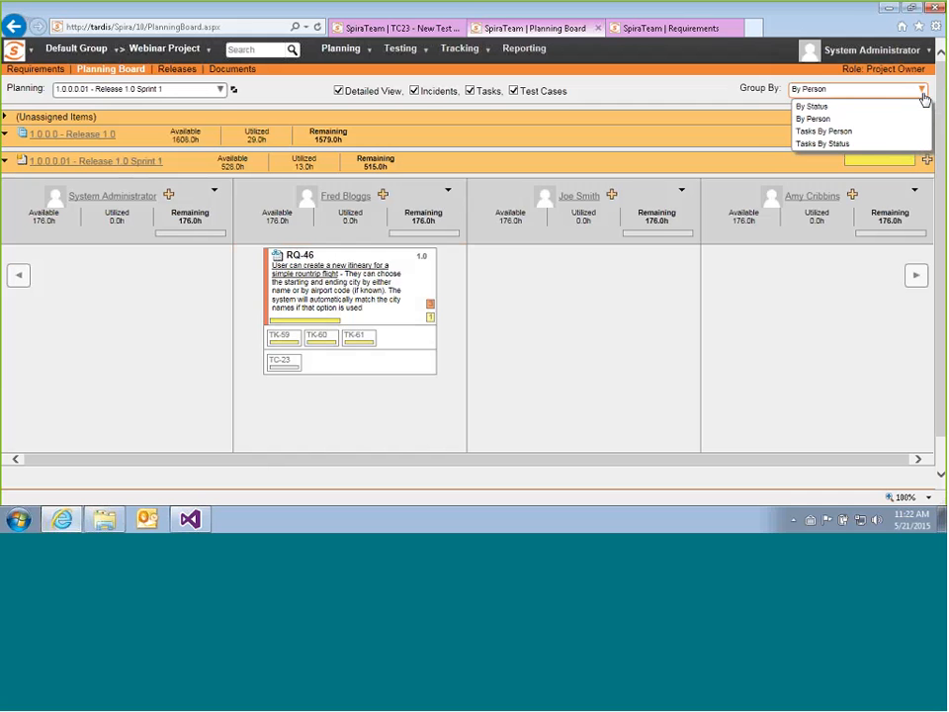
{"action": "left_click", "coordinate": [827, 131]}
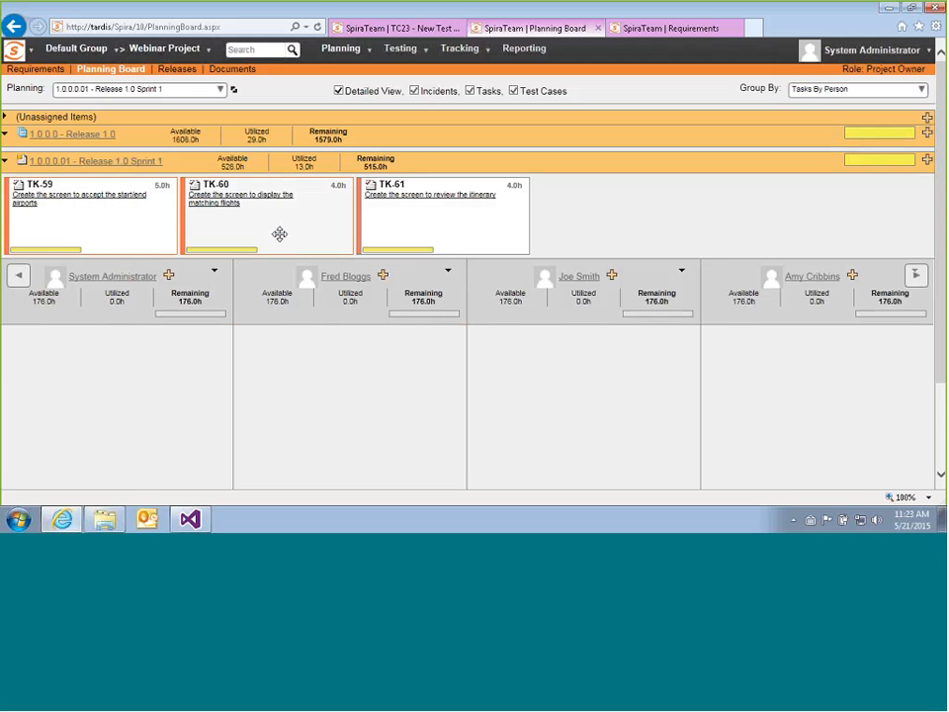
{"action": "left_click_drag", "start_coordinate": [301, 228], "coordinate": [339, 384]}
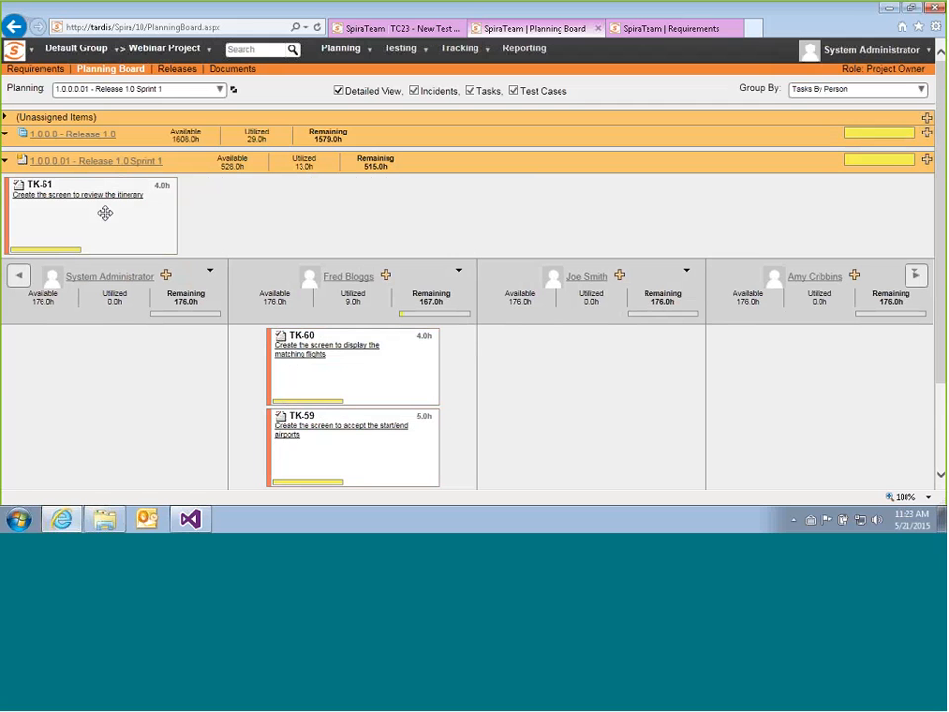
{"action": "left_click_drag", "start_coordinate": [109, 220], "coordinate": [606, 380]}
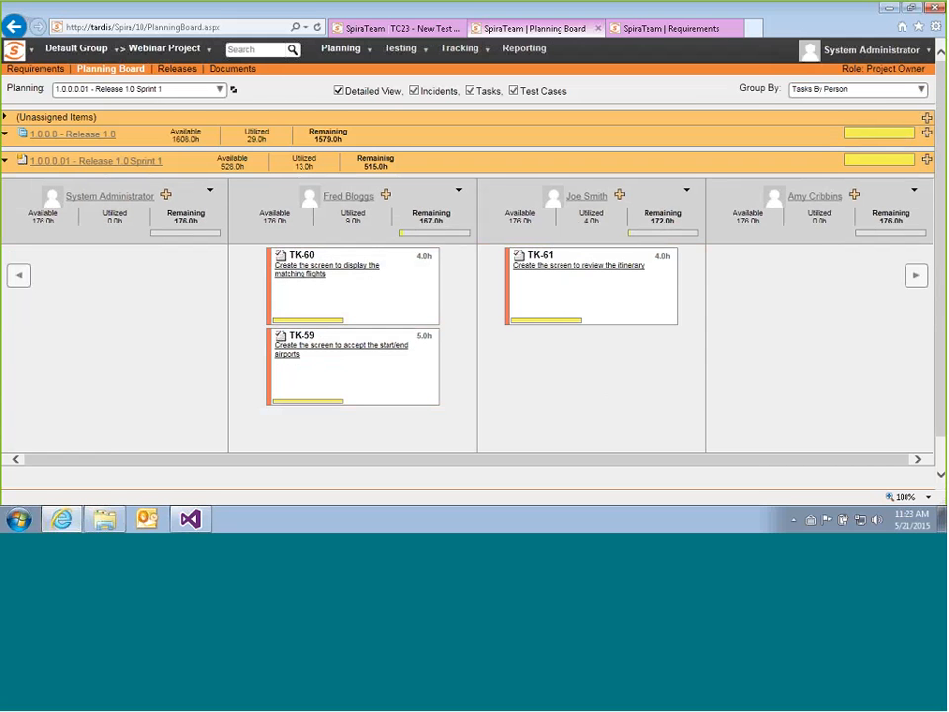
{"action": "mouse_move", "coordinate": [639, 240]}
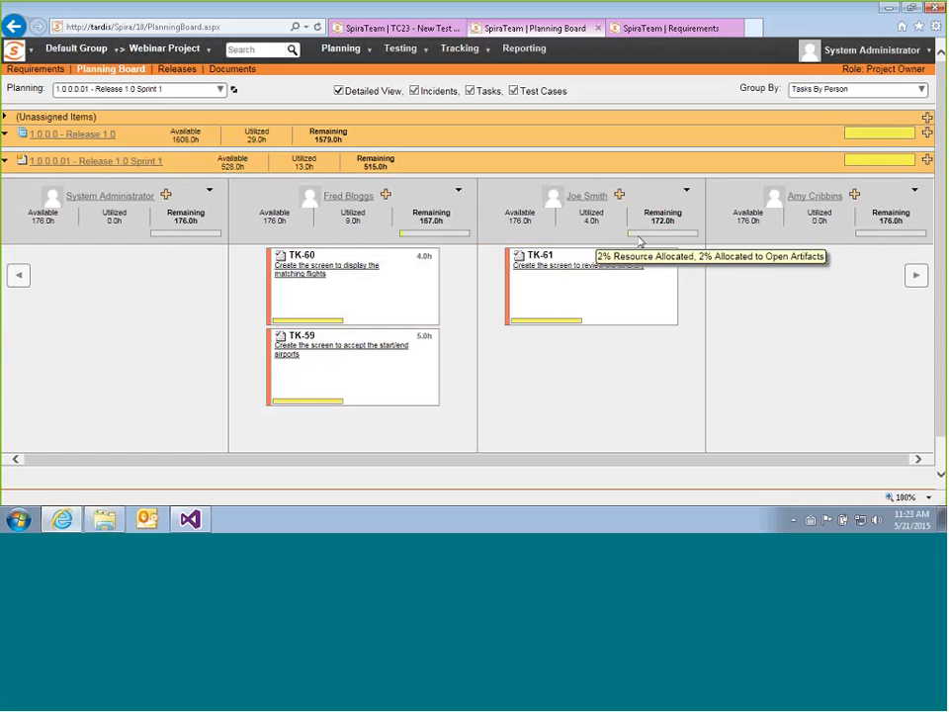
{"action": "mouse_move", "coordinate": [418, 240]}
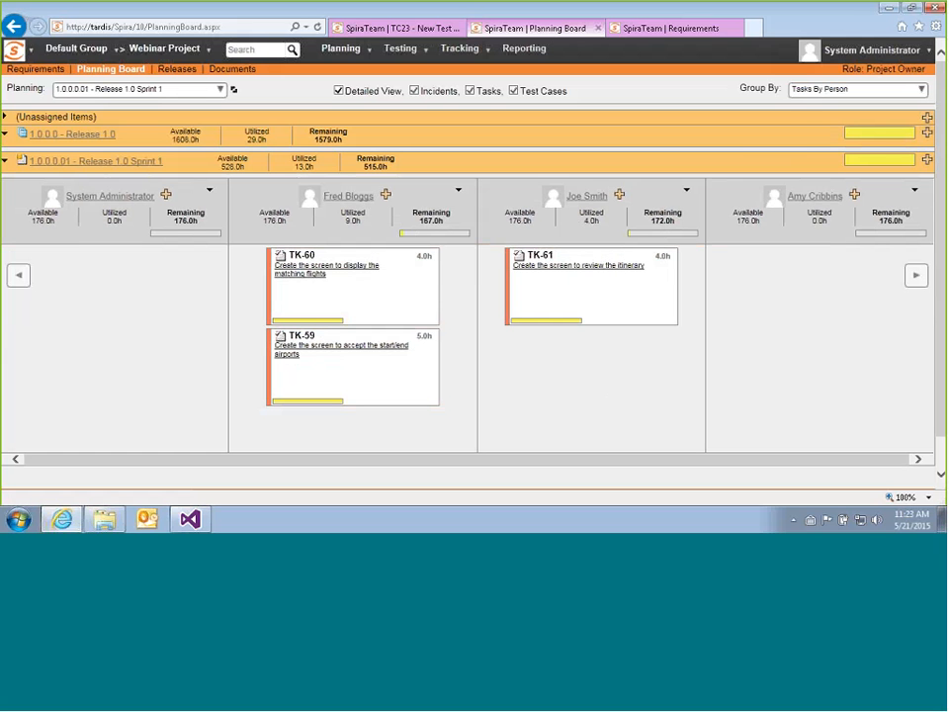
Compare Sprint 1's groupings by status, tasks by status, tasks by person and person.
{"action": "left_click", "coordinate": [914, 89]}
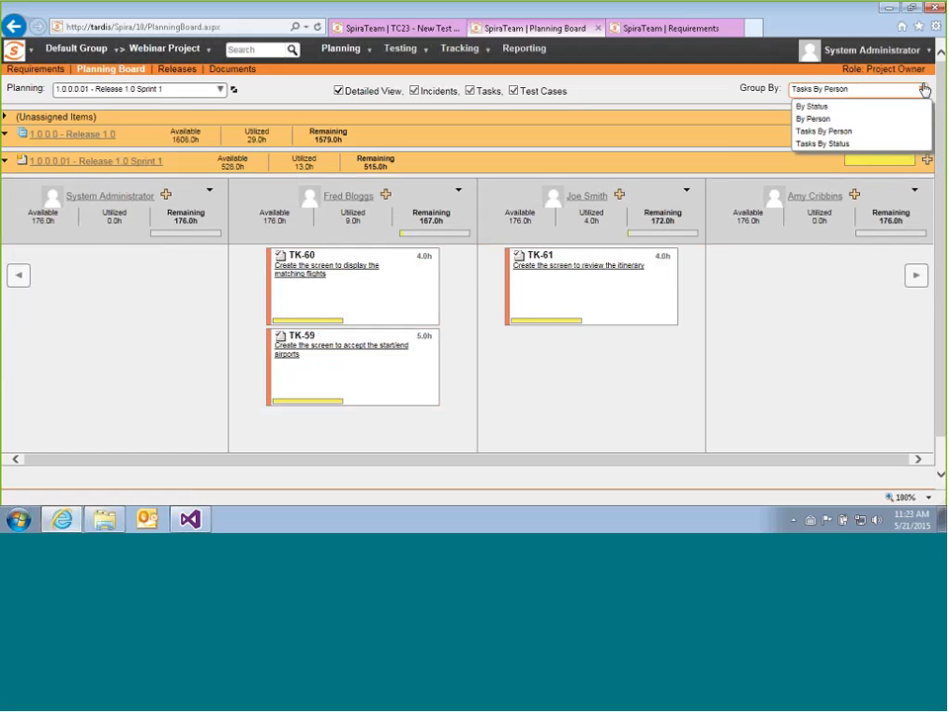
{"action": "left_click", "coordinate": [837, 107]}
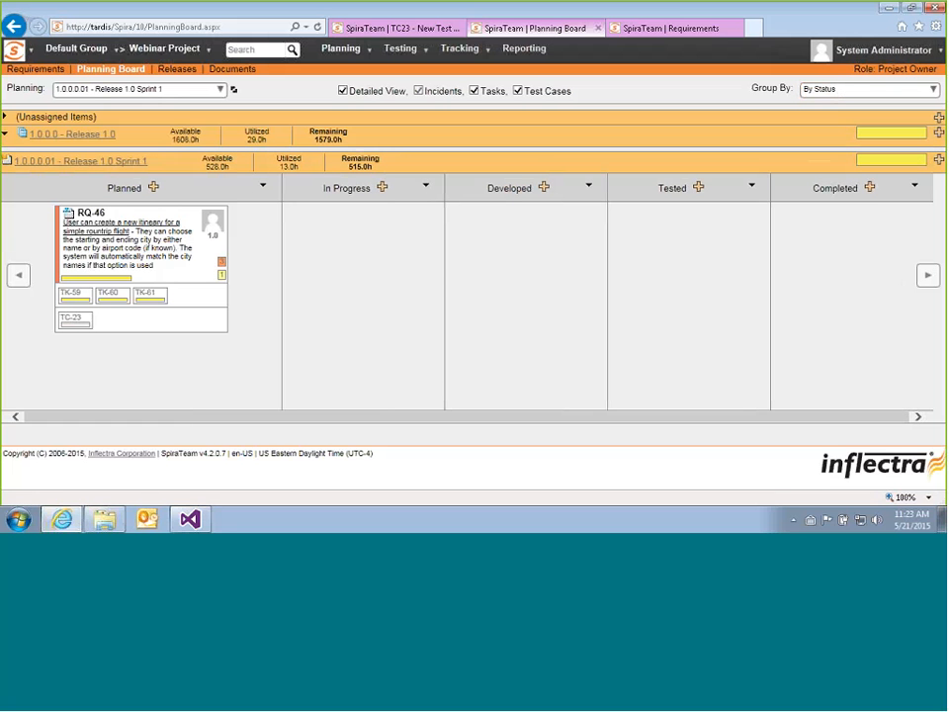
{"action": "left_click", "coordinate": [863, 88]}
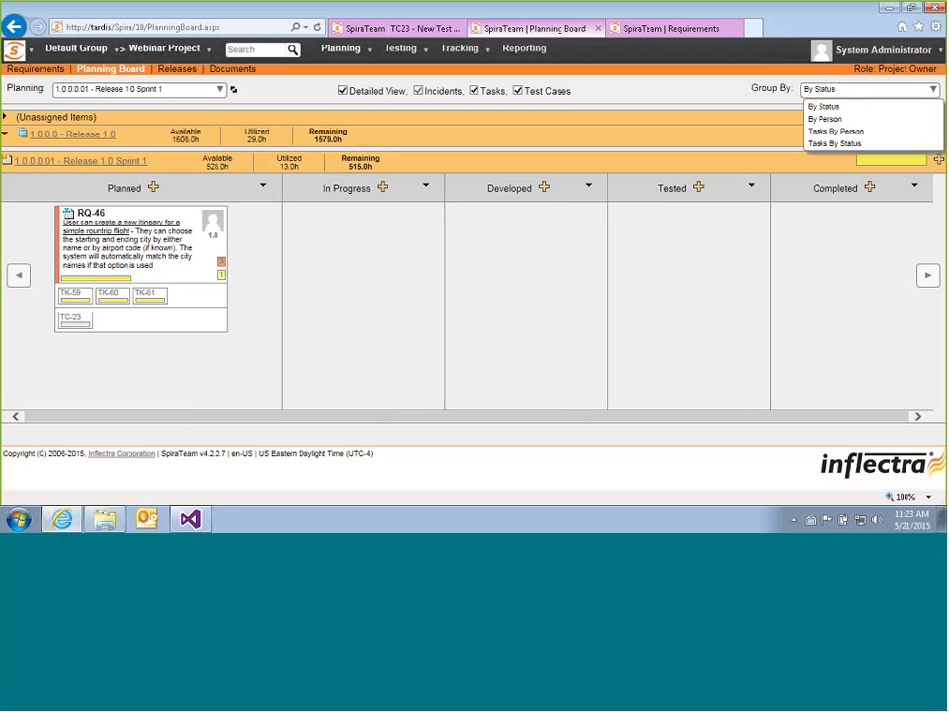
{"action": "left_click", "coordinate": [841, 143]}
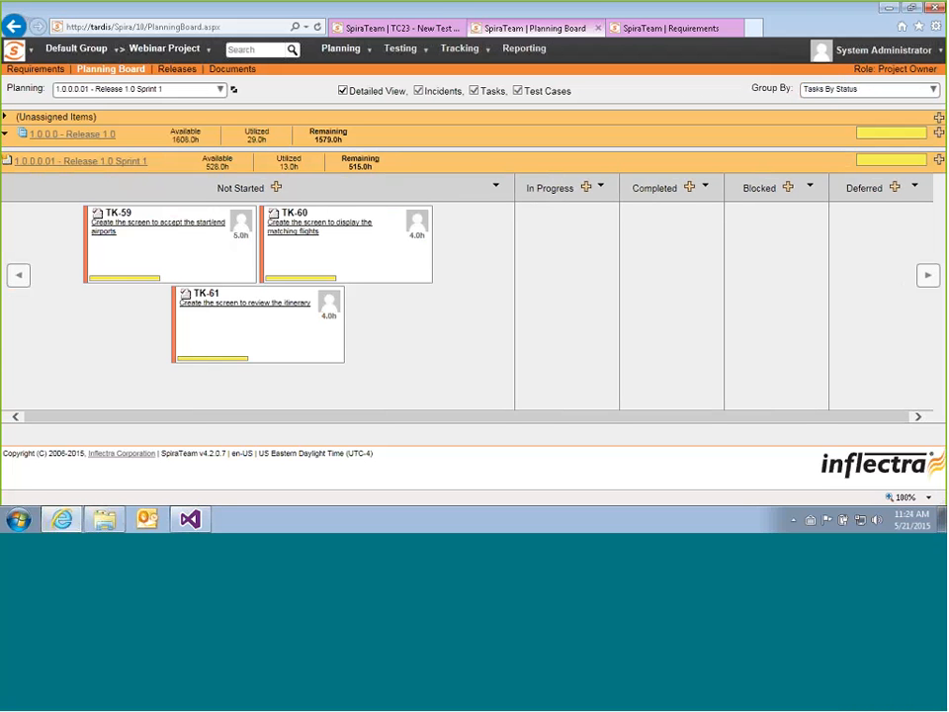
{"action": "left_click", "coordinate": [870, 89]}
{"action": "left_click", "coordinate": [876, 131]}
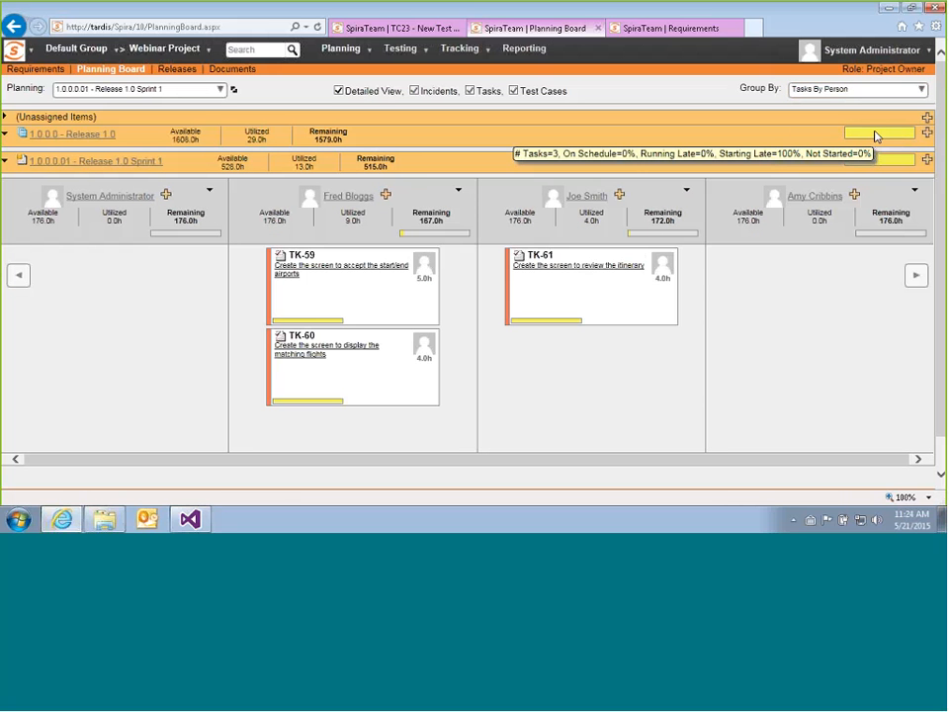
{"action": "left_click", "coordinate": [923, 90]}
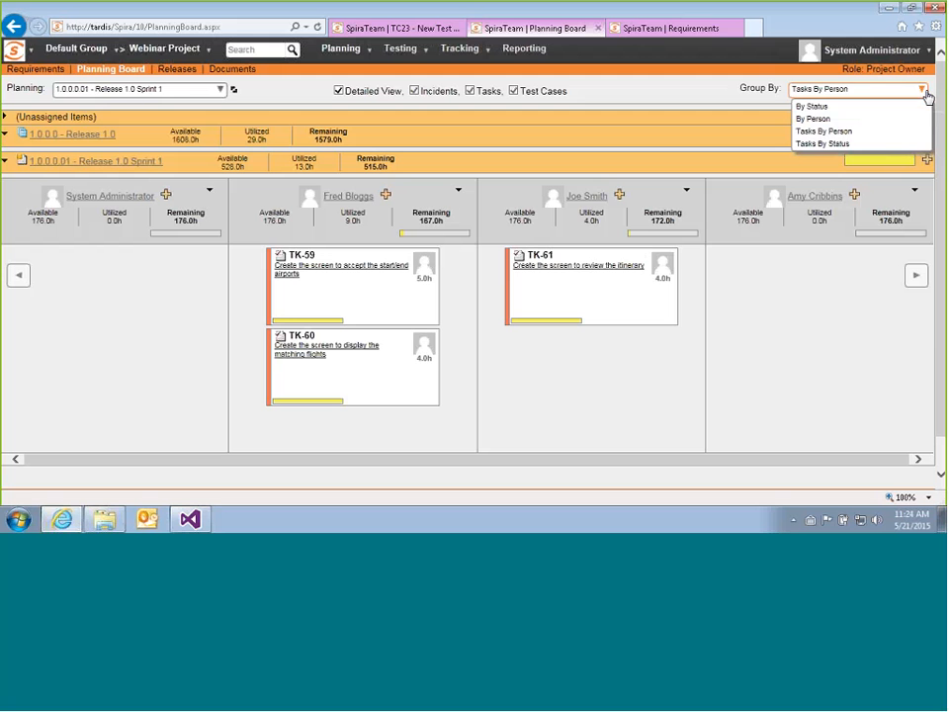
{"action": "left_click", "coordinate": [851, 106]}
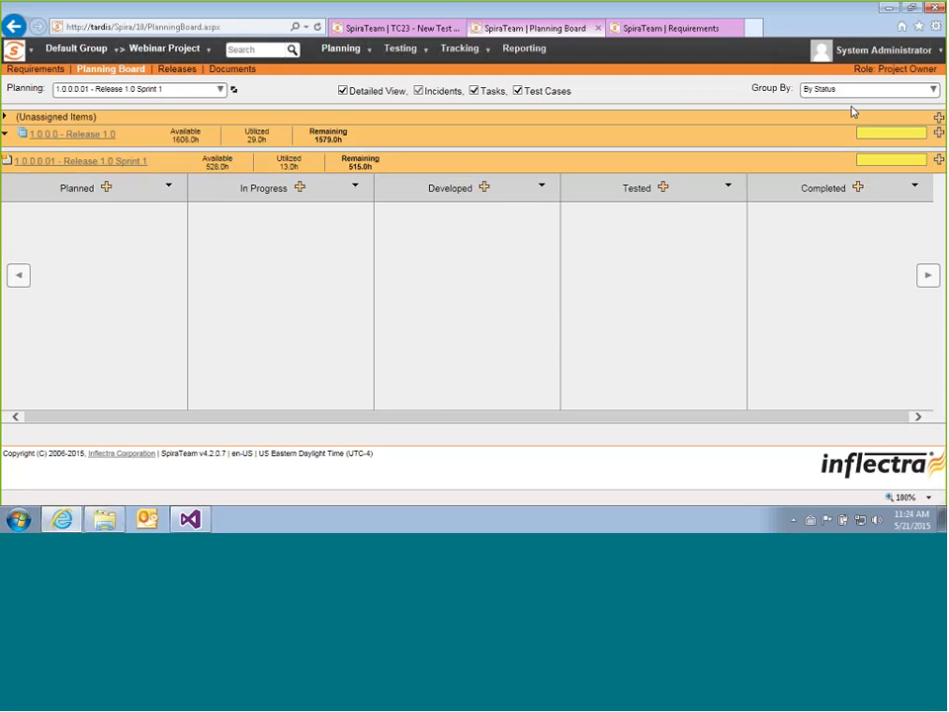
{"action": "left_click", "coordinate": [860, 89]}
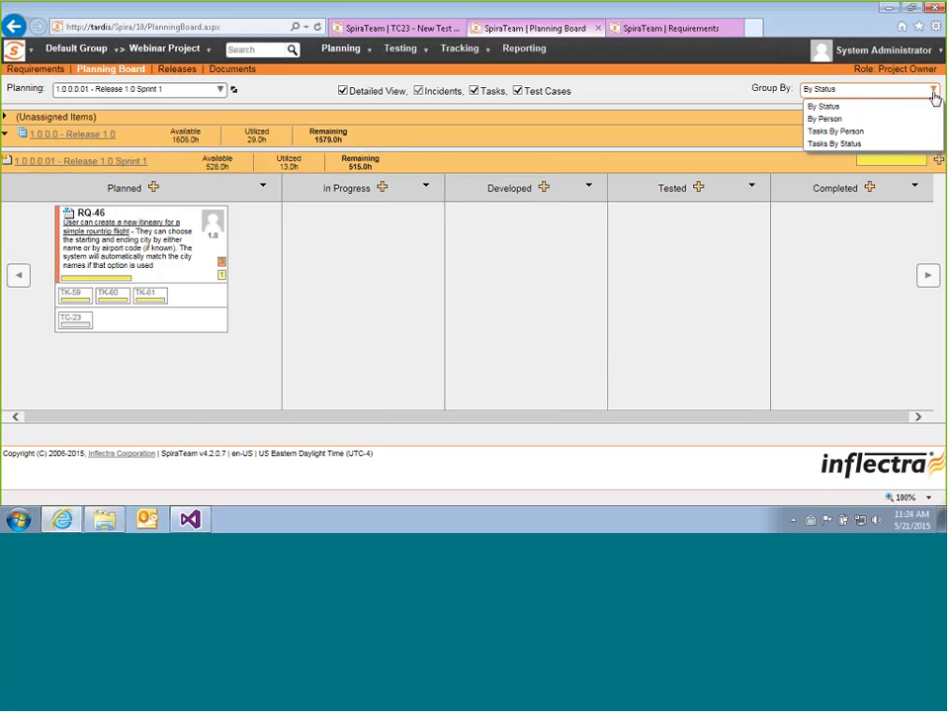
{"action": "left_click", "coordinate": [840, 120]}
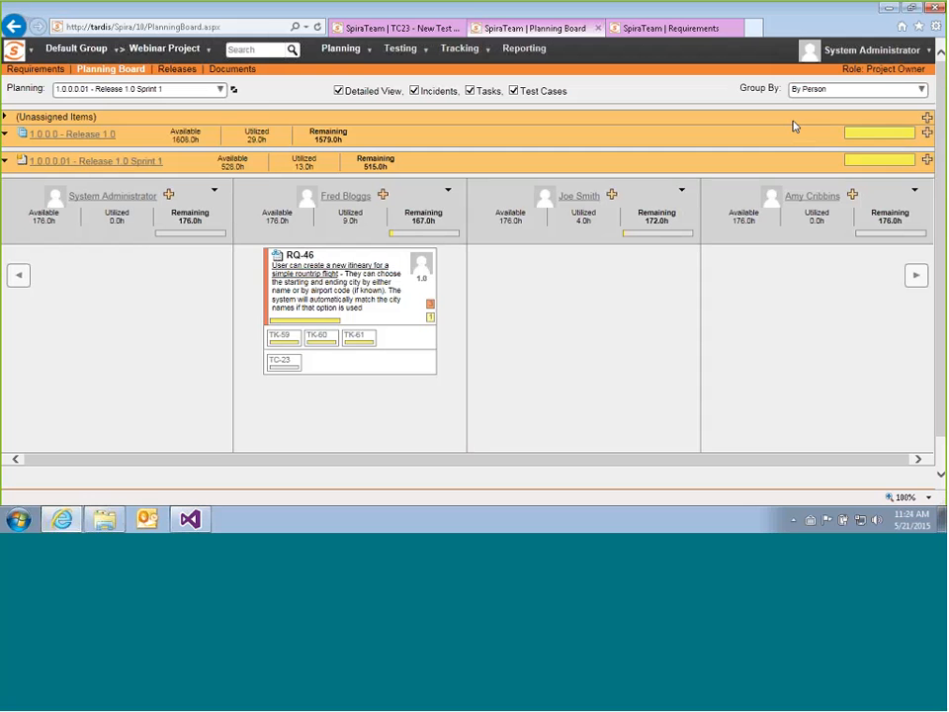
Return the Planning Board to Release 1.0 to review its sprints by iteration.
{"action": "left_click", "coordinate": [221, 89]}
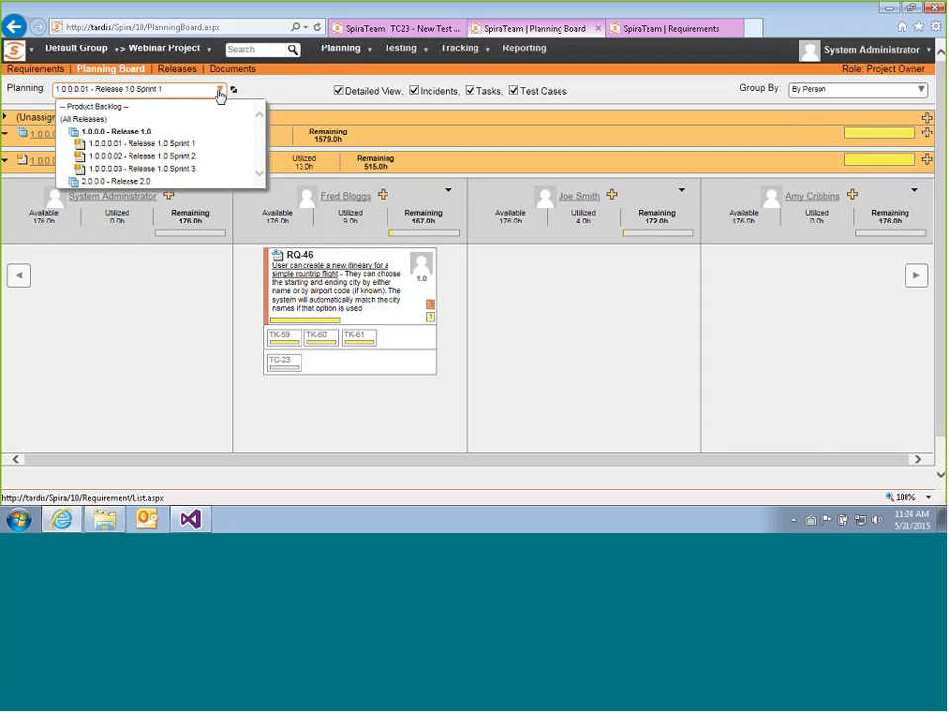
{"action": "left_click", "coordinate": [119, 131]}
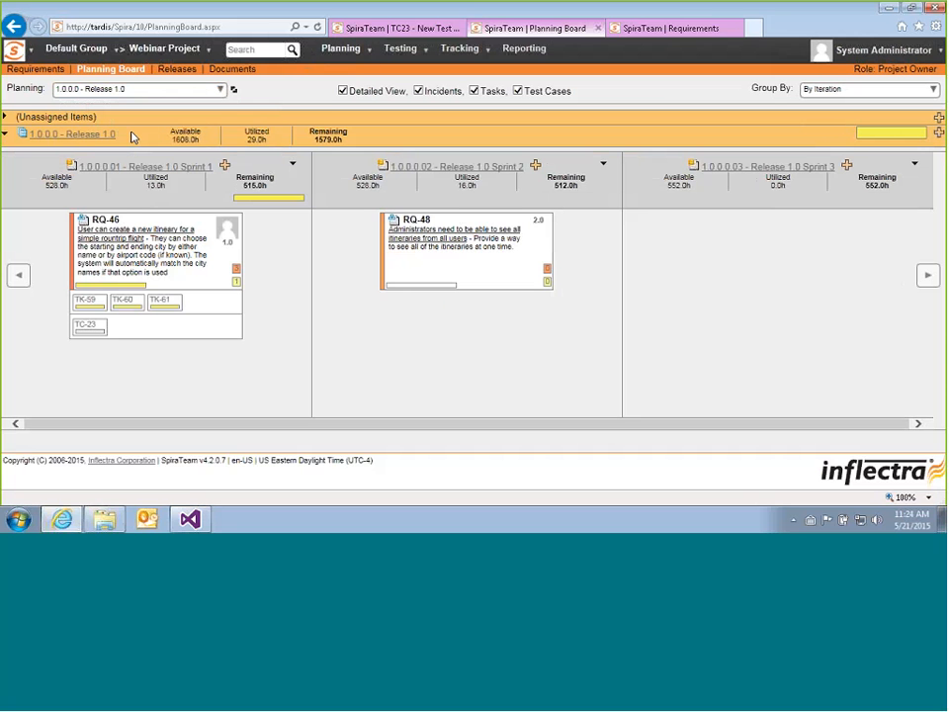
{"action": "mouse_move", "coordinate": [249, 205]}
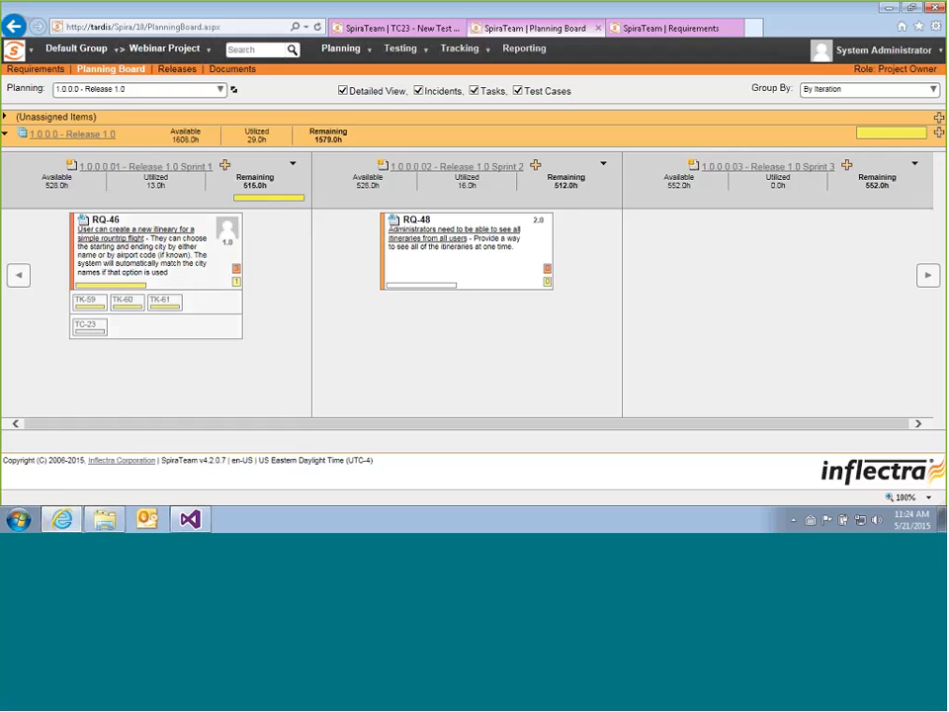
Open Release 1.0 Sprint 1 grouped by Tasks By Status, and move TK-59 to Completed and TK-61 and TK-60 to In Progress.
{"action": "left_click", "coordinate": [196, 170]}
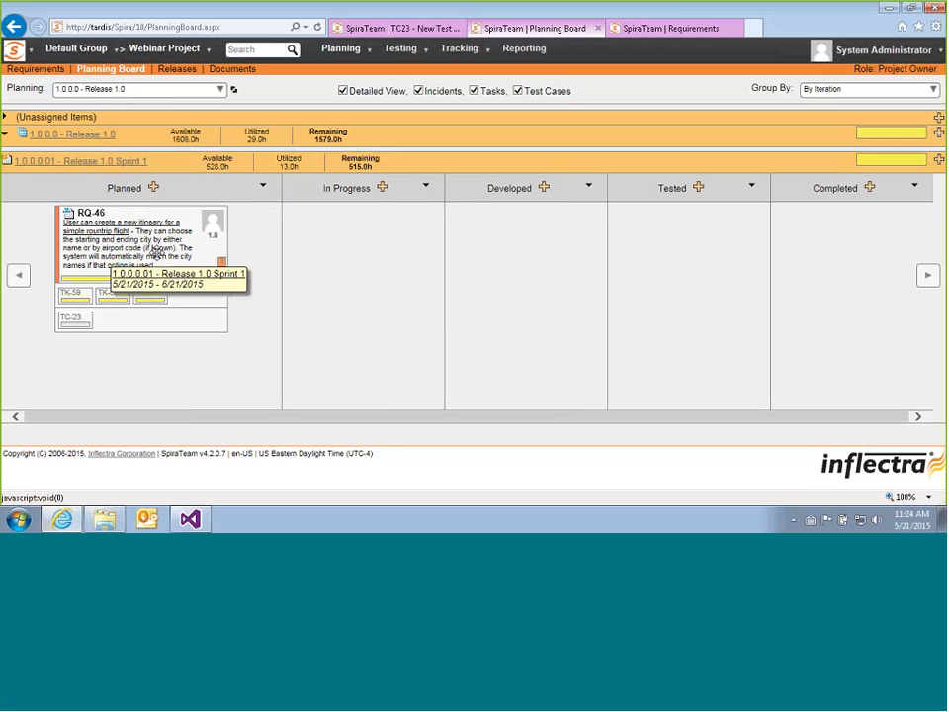
{"action": "left_click", "coordinate": [867, 89]}
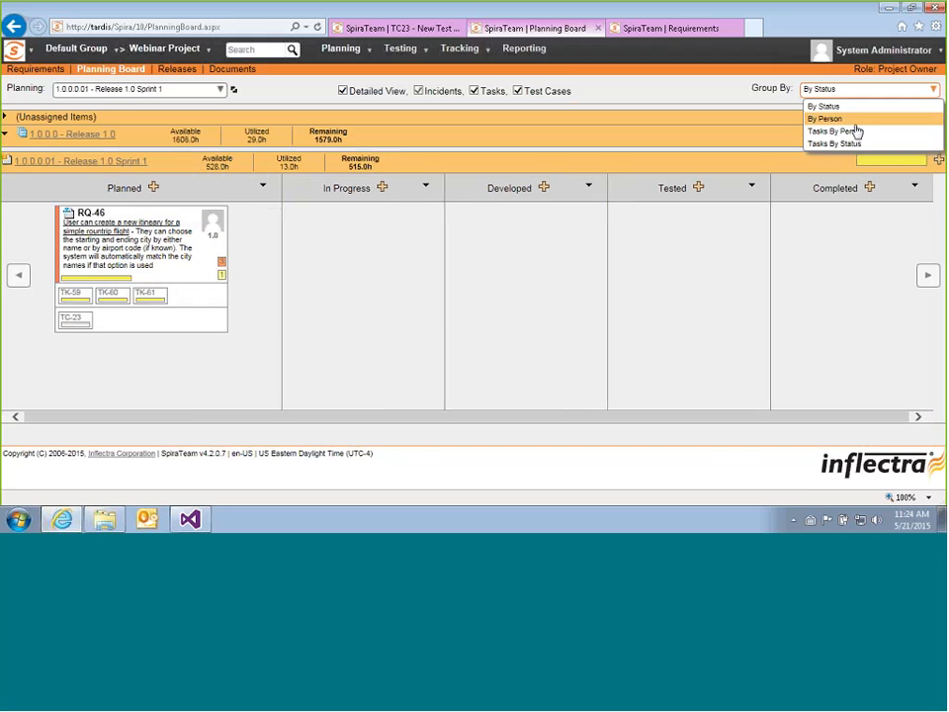
{"action": "left_click", "coordinate": [837, 145]}
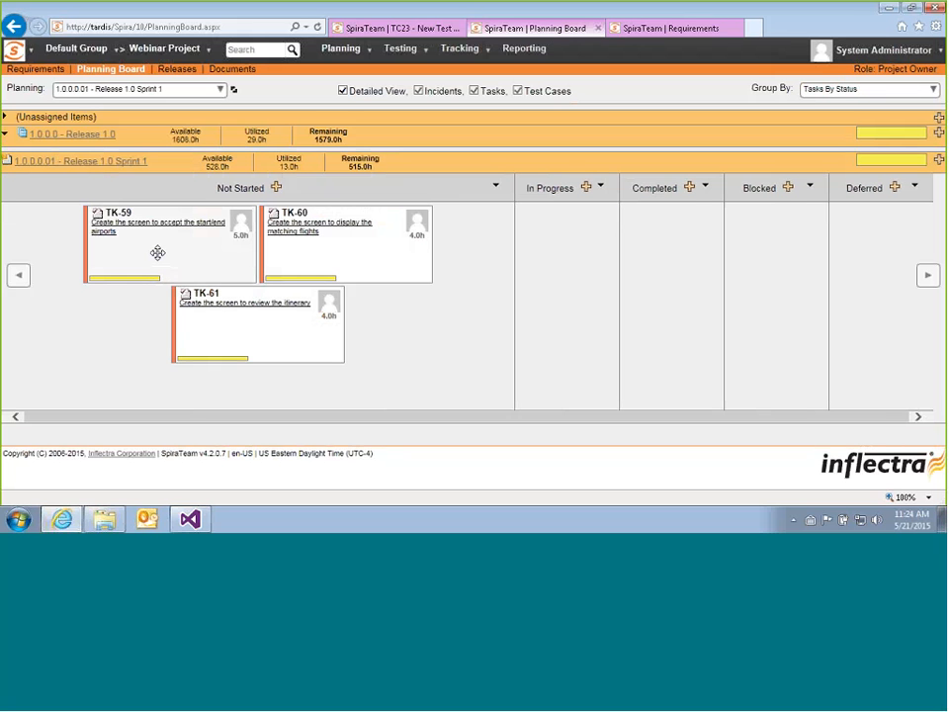
{"action": "left_click_drag", "start_coordinate": [157, 252], "coordinate": [670, 254]}
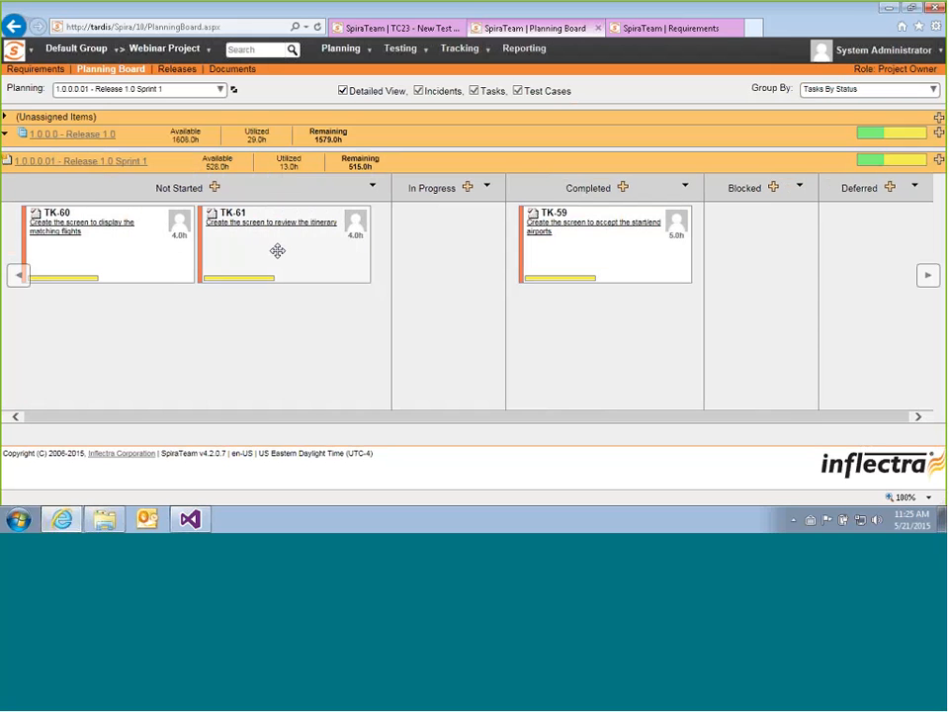
{"action": "left_click_drag", "start_coordinate": [252, 248], "coordinate": [443, 259]}
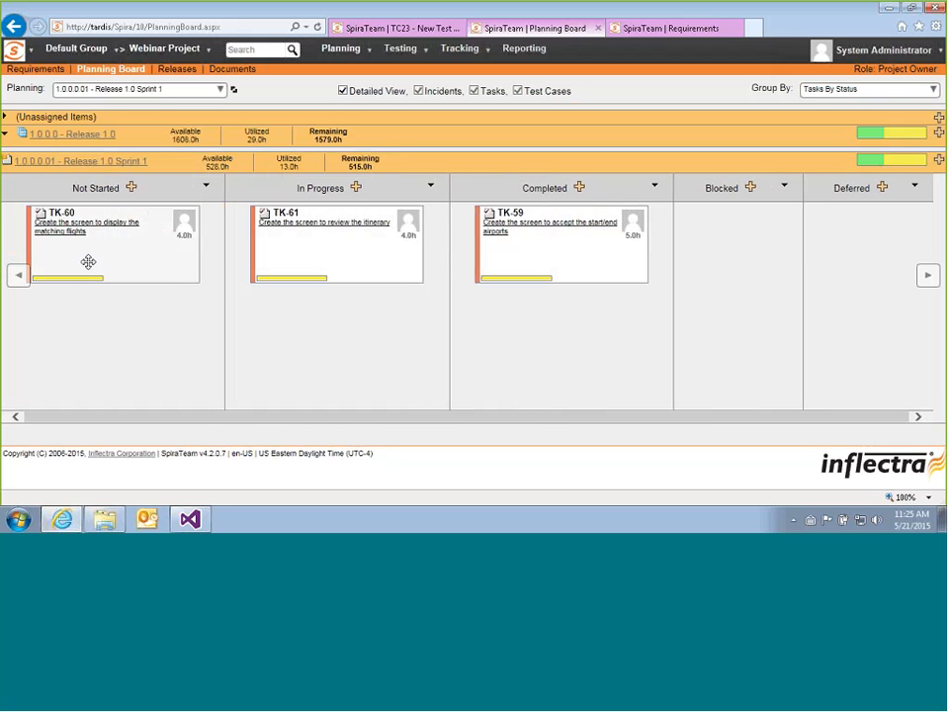
{"action": "left_click_drag", "start_coordinate": [89, 264], "coordinate": [359, 344]}
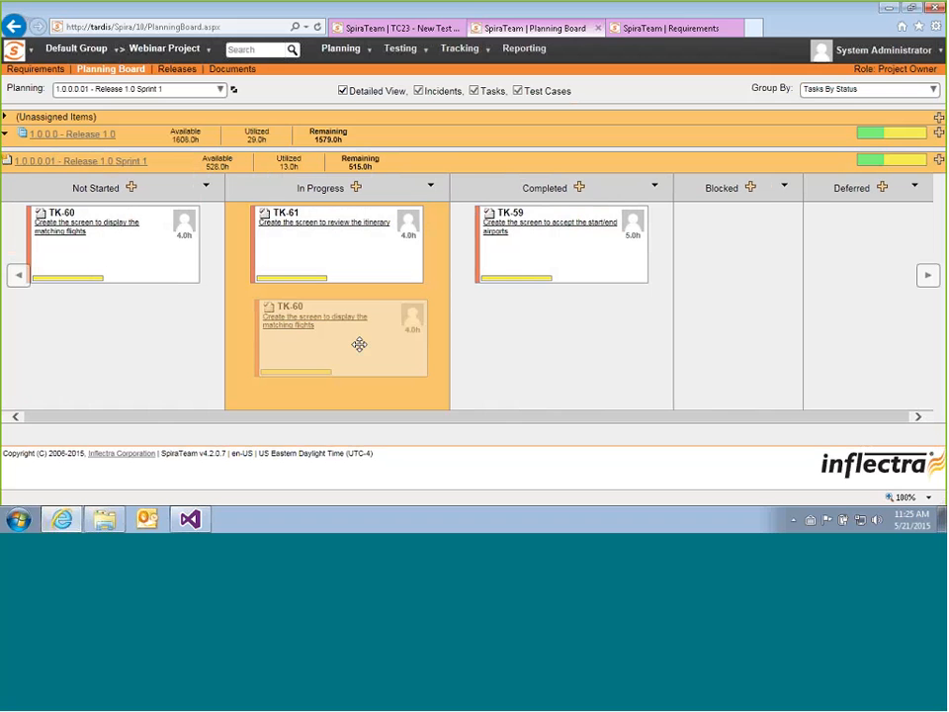
Drop TK-60 into the In Progress column and group Release 1.0 Sprint 1 By Status.
{"action": "left_click_drag", "start_coordinate": [359, 344], "coordinate": [366, 350]}
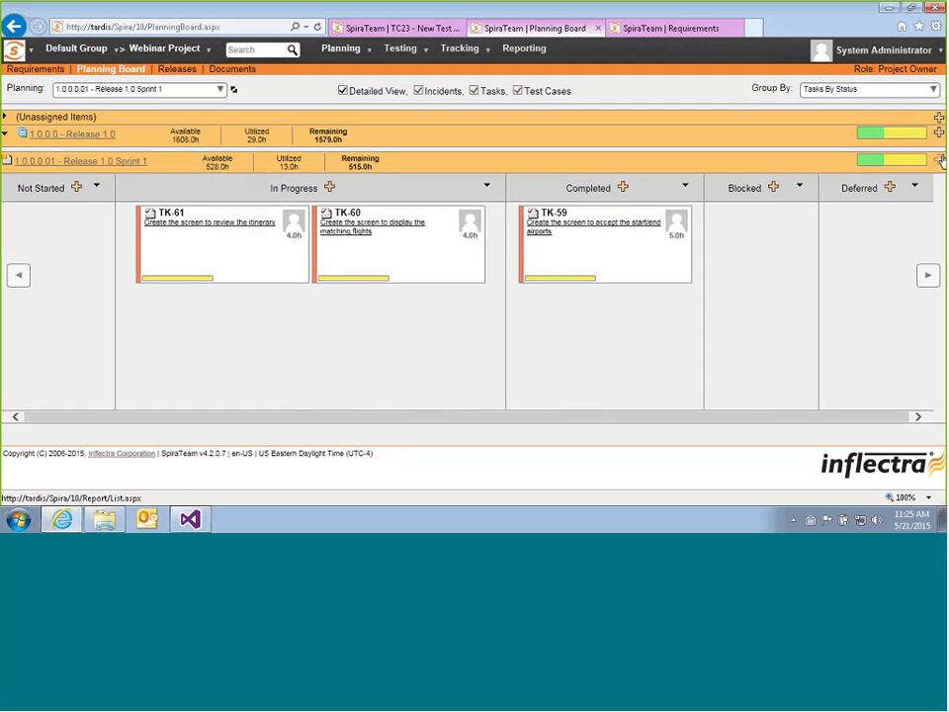
{"action": "left_click", "coordinate": [933, 90]}
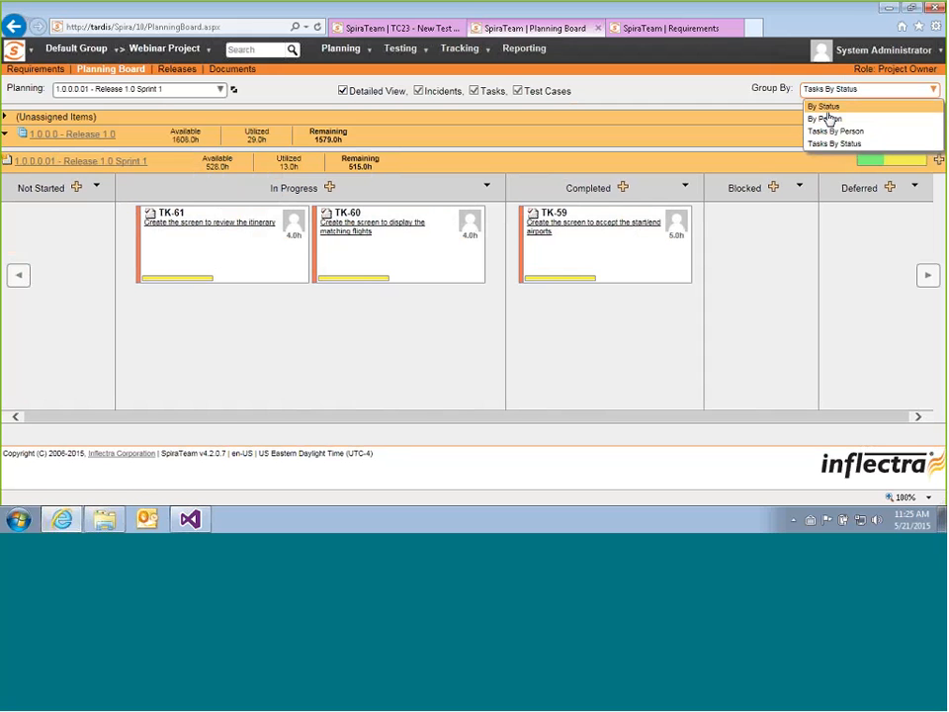
{"action": "left_click", "coordinate": [826, 107]}
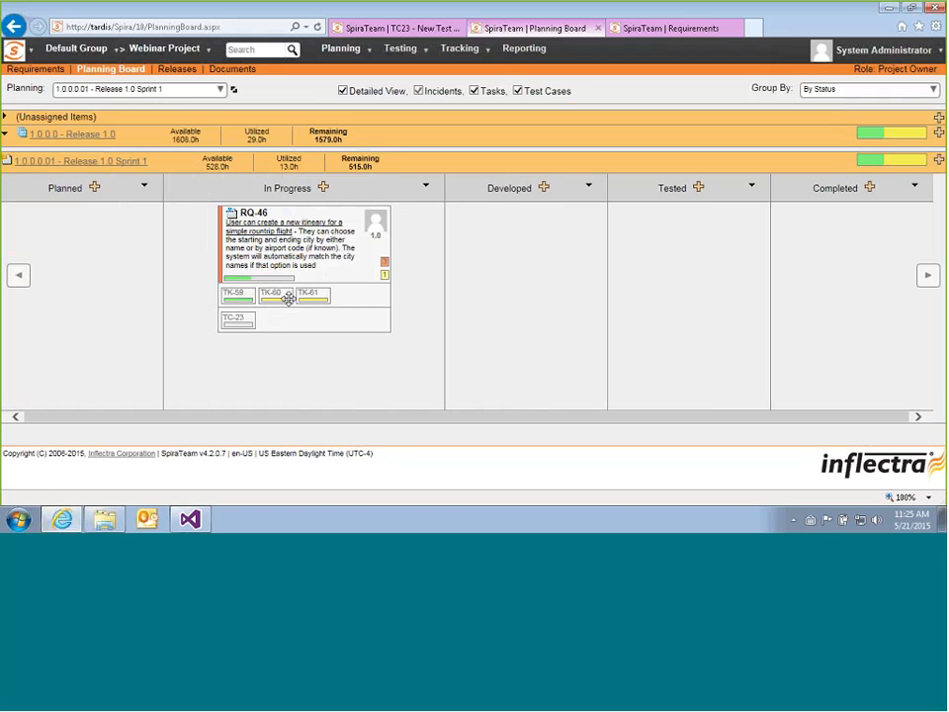
{"action": "mouse_move", "coordinate": [285, 300]}
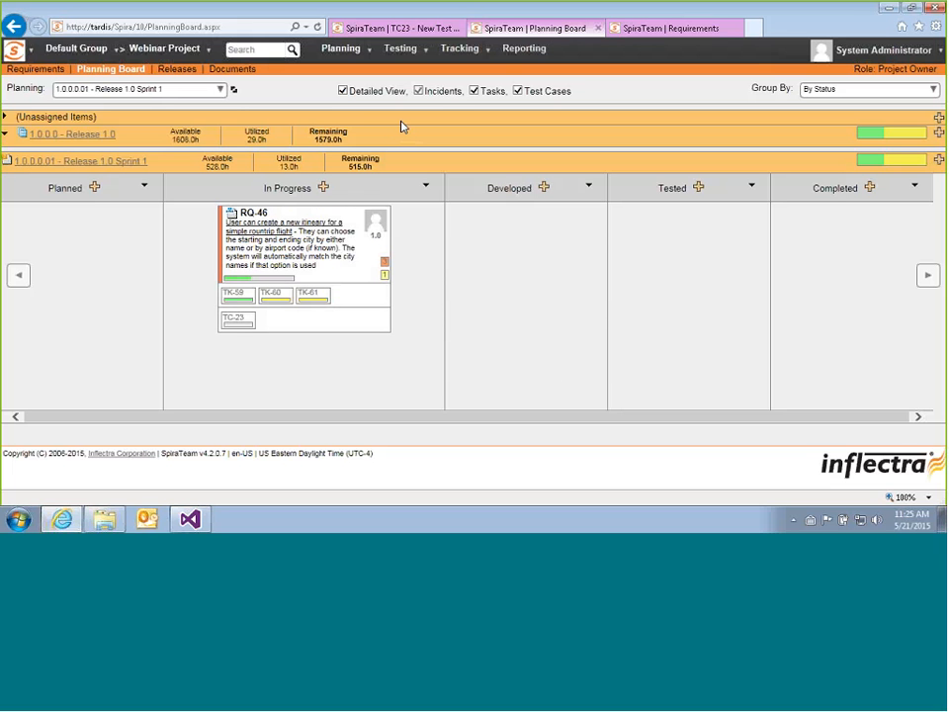
Hide the tasks and test cases on the sprint's requirement card, and show both again.
{"action": "left_click", "coordinate": [476, 91]}
{"action": "left_click", "coordinate": [517, 91]}
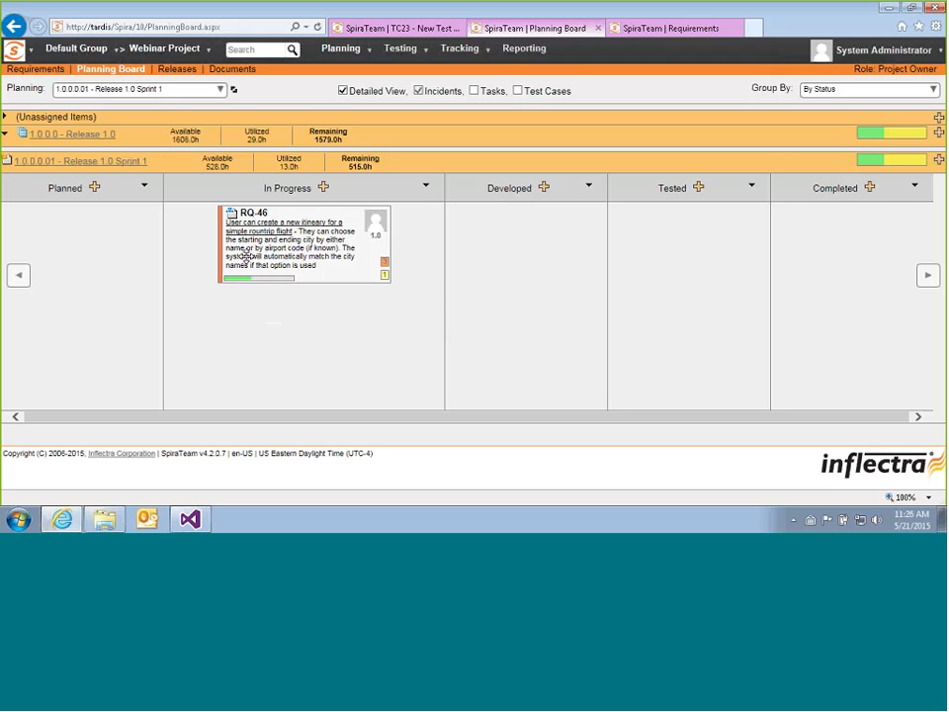
{"action": "left_click", "coordinate": [474, 91]}
{"action": "left_click", "coordinate": [518, 91]}
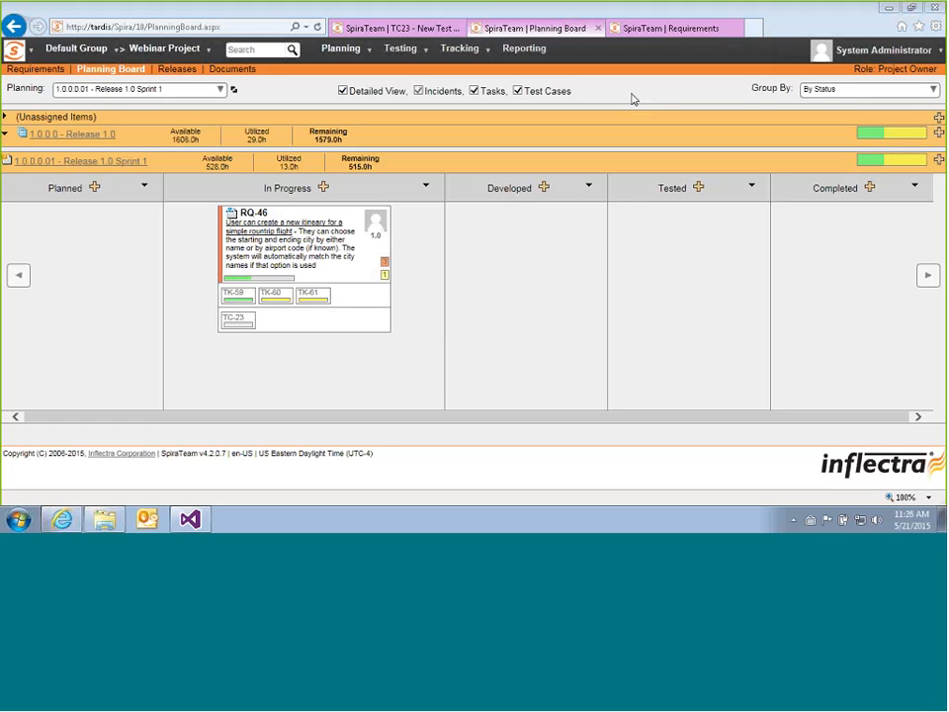
Open task TK-60 and set its actual effort to 2.00 hours and remaining effort to 3.00 hours.
{"action": "left_click", "coordinate": [278, 297]}
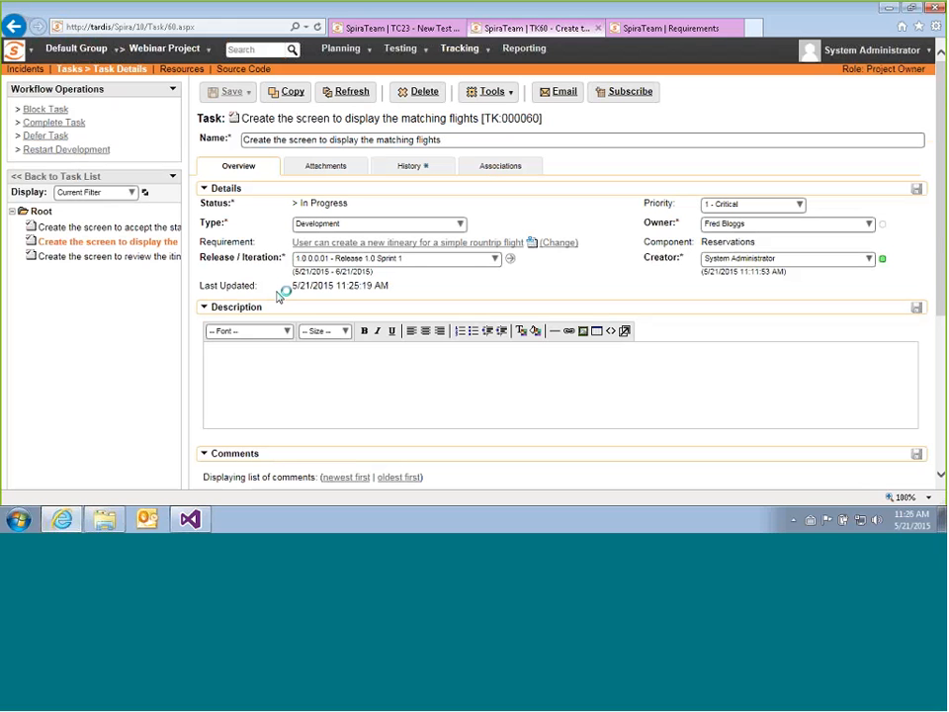
{"action": "scroll", "coordinate": [248, 296], "scroll_direction": "down", "scroll_amount": 5}
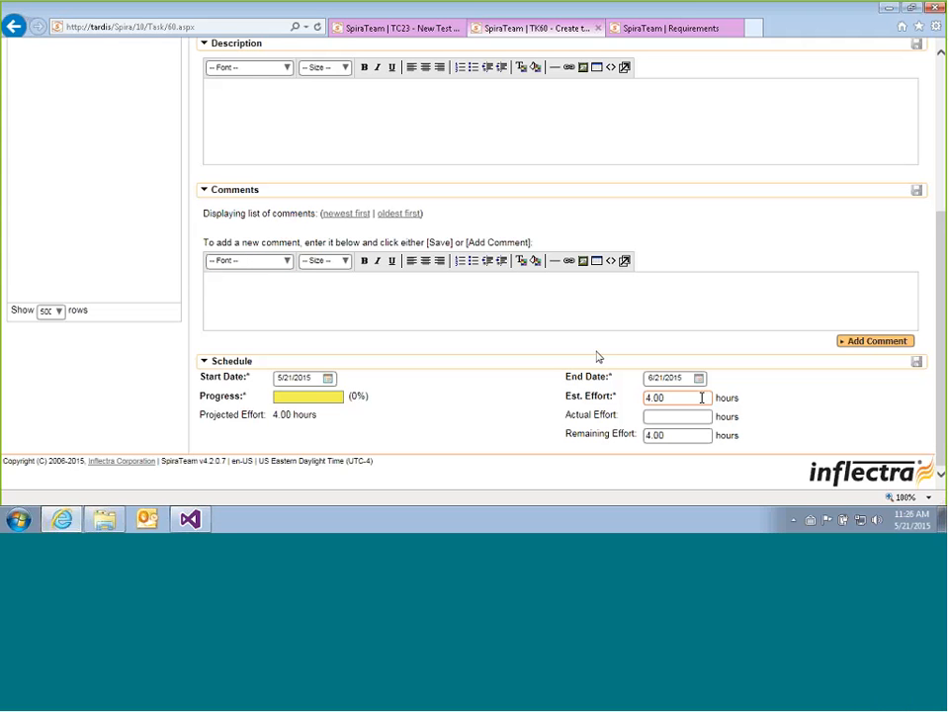
{"action": "scroll", "coordinate": [671, 395], "scroll_direction": "up", "scroll_amount": 3}
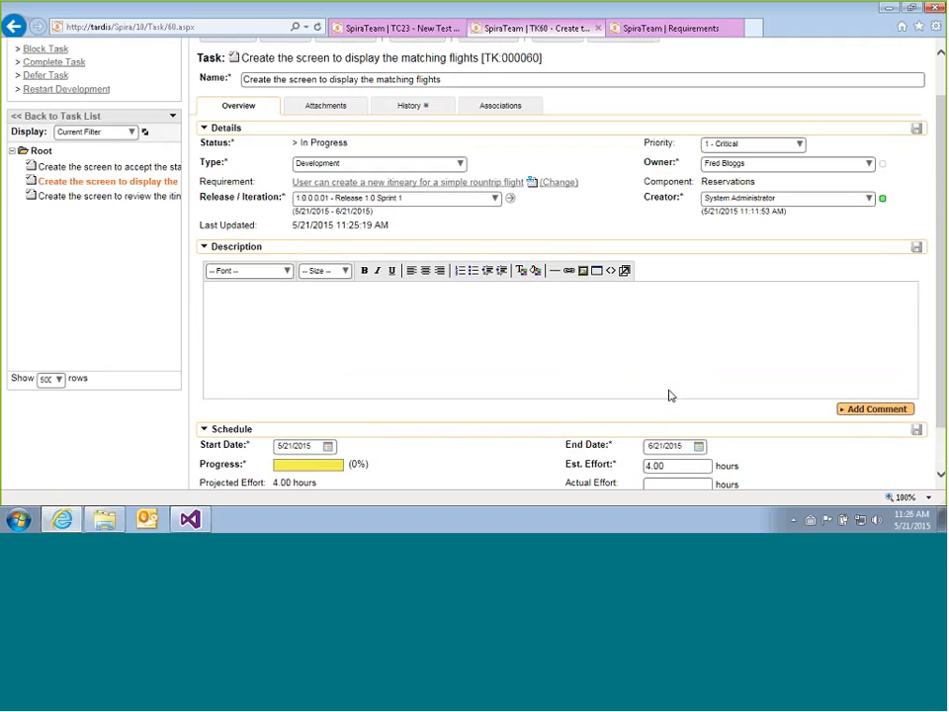
{"action": "scroll", "coordinate": [671, 395], "scroll_direction": "down", "scroll_amount": 3}
{"action": "left_click", "coordinate": [671, 417]}
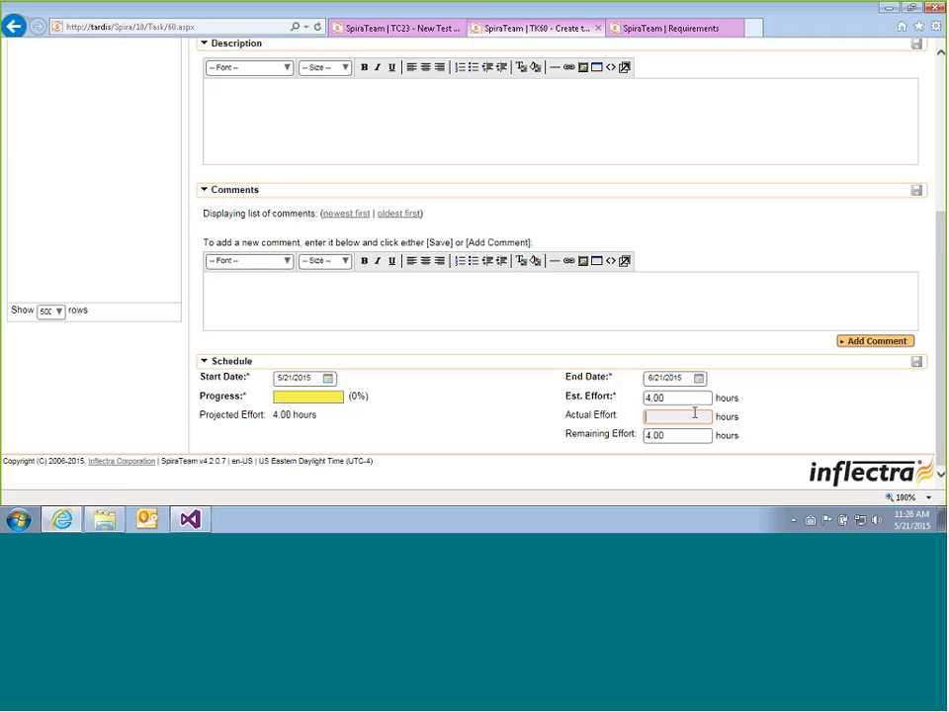
{"action": "type", "text": "2.00"}
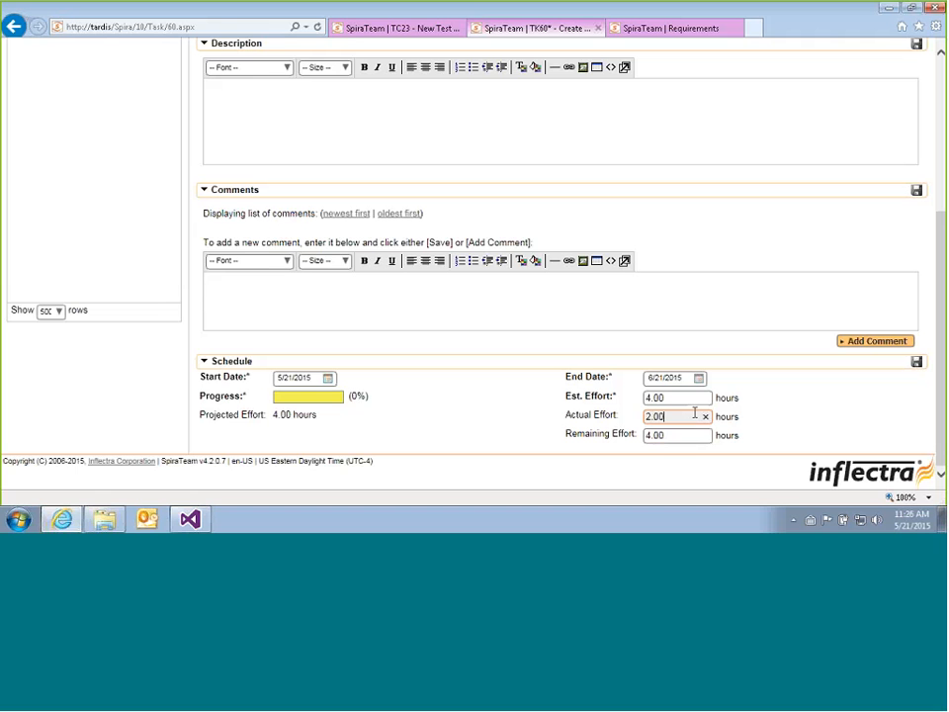
{"action": "left_click", "coordinate": [650, 435]}
{"action": "key", "text": "BackSpace"}
{"action": "type", "text": "3"}
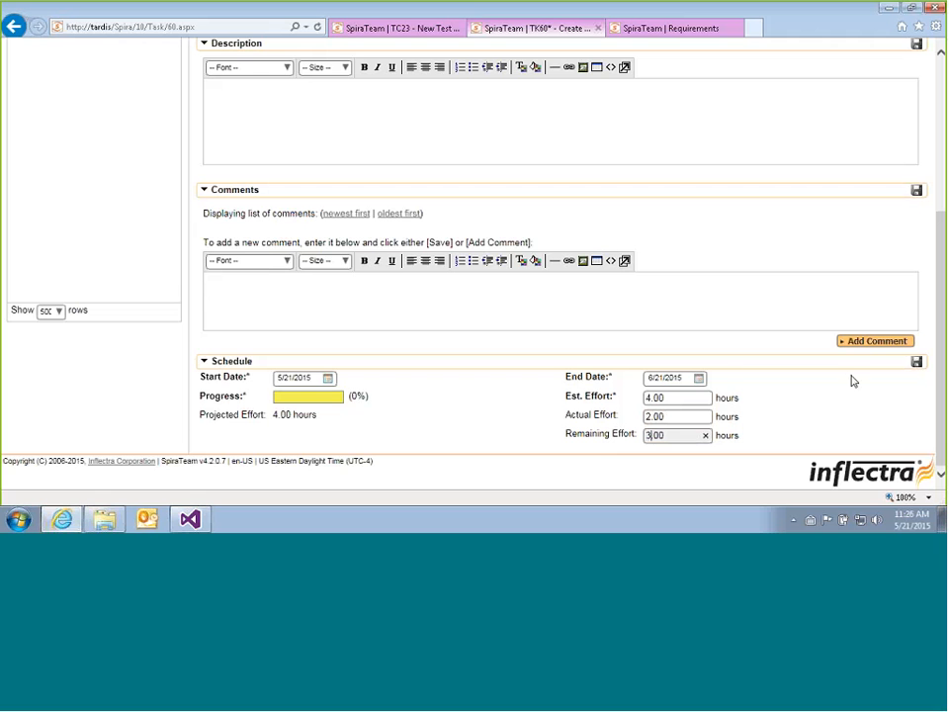
Add the comment "This is more complex than first thought." to TK-60 and save the task.
{"action": "left_click", "coordinate": [354, 303]}
{"action": "type", "text": "Th"}
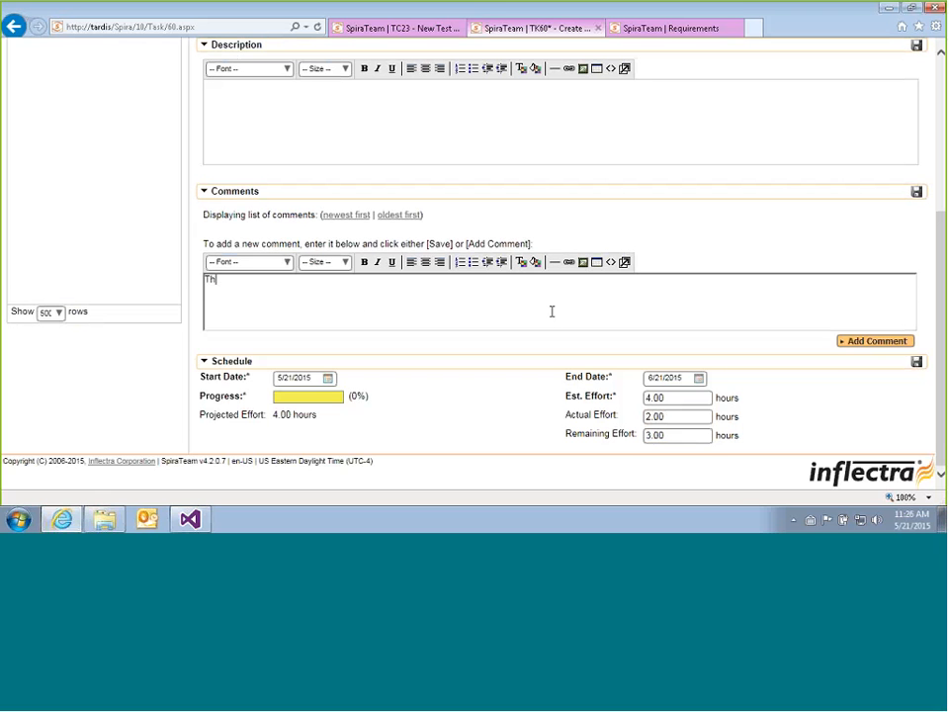
{"action": "type", "text": "is is more com"}
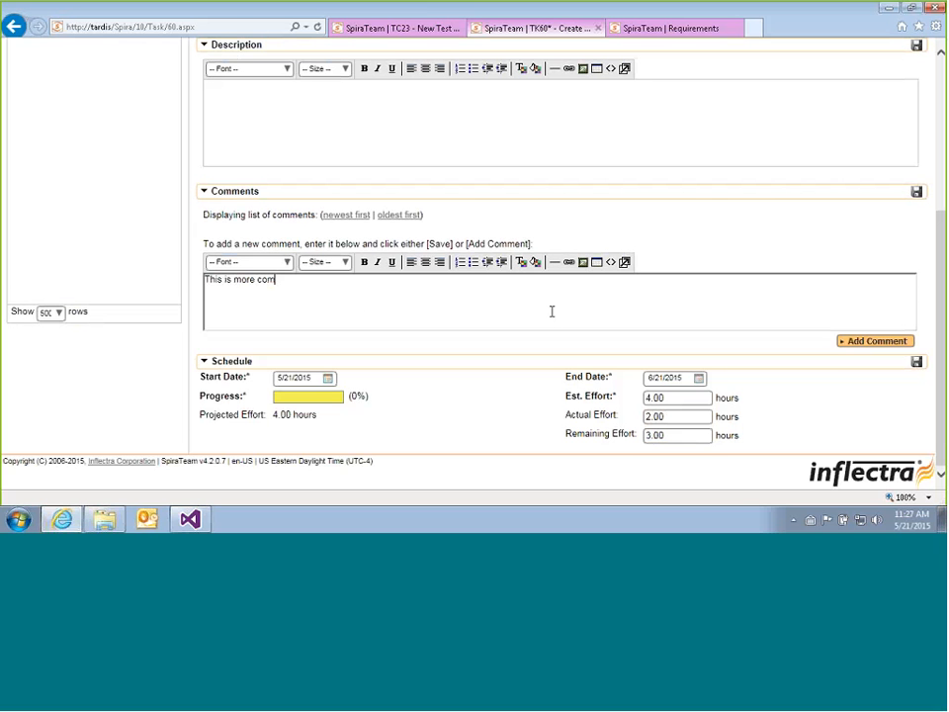
{"action": "type", "text": "plex than first thought"}
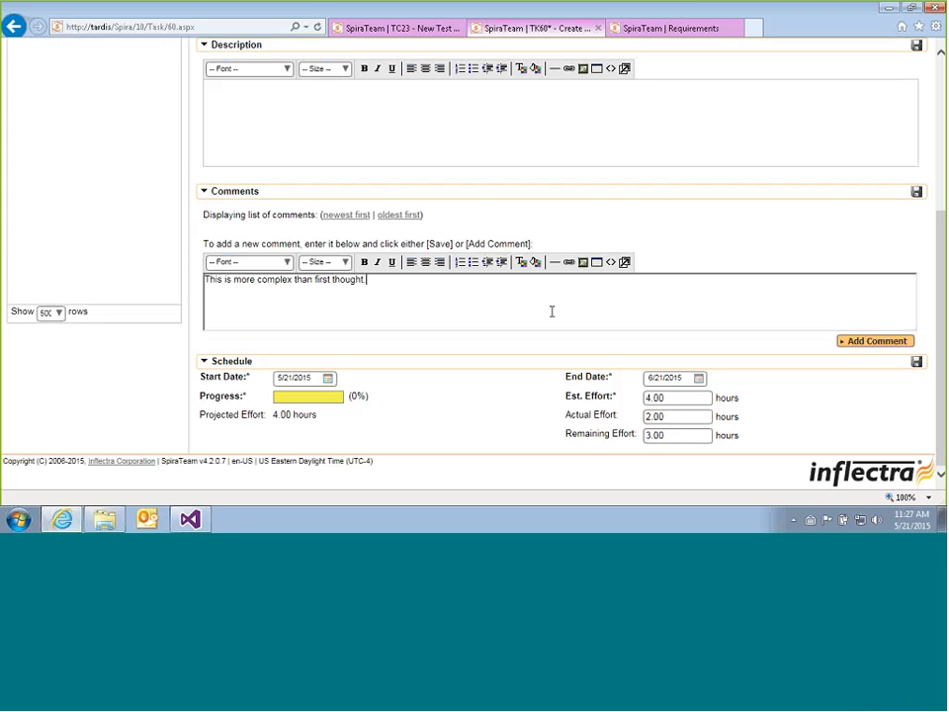
{"action": "type", "text": "."}
{"action": "left_click", "coordinate": [917, 364]}
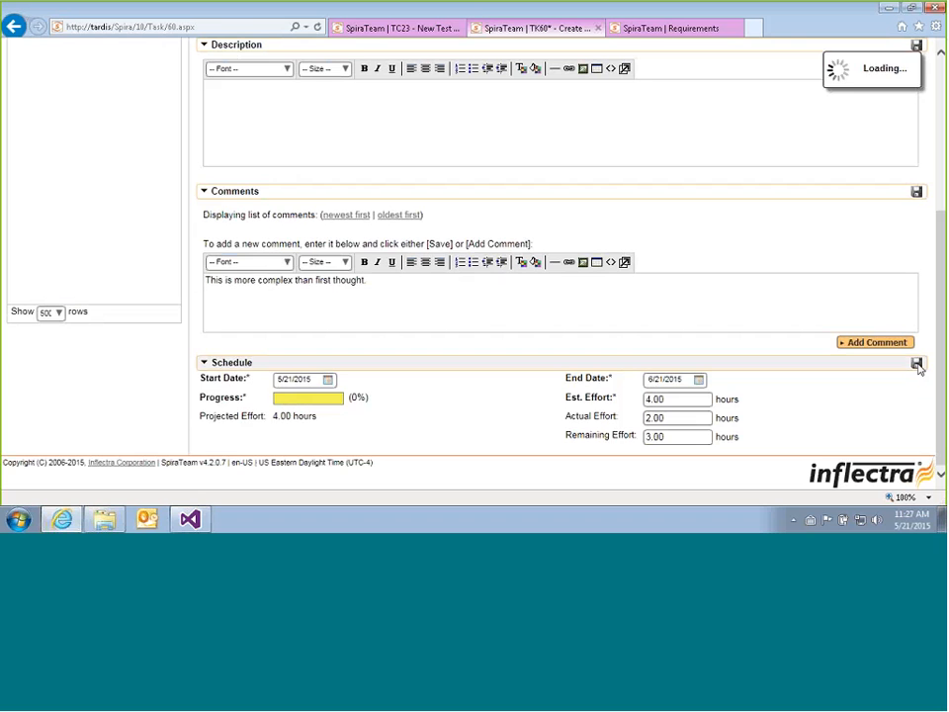
Check TK-60's updated progress and projected effort, and open the Planning Board in the browser tab holding the Requirements list.
{"action": "scroll", "coordinate": [537, 241], "scroll_direction": "up", "scroll_amount": 3}
{"action": "scroll", "coordinate": [538, 265], "scroll_direction": "down", "scroll_amount": 3}
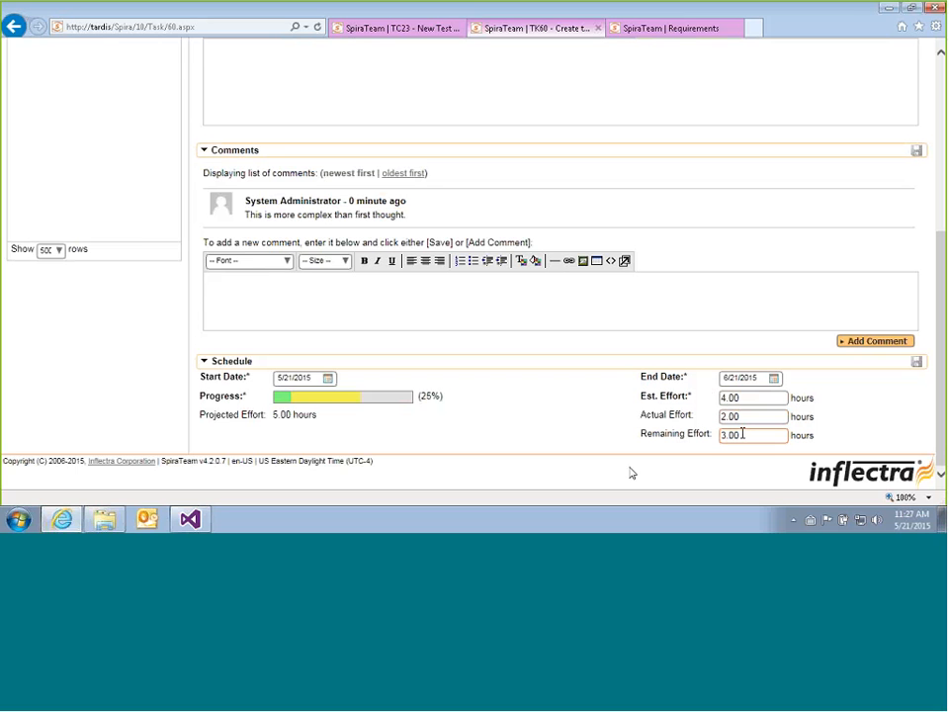
{"action": "left_click_drag", "start_coordinate": [337, 421], "coordinate": [203, 421]}
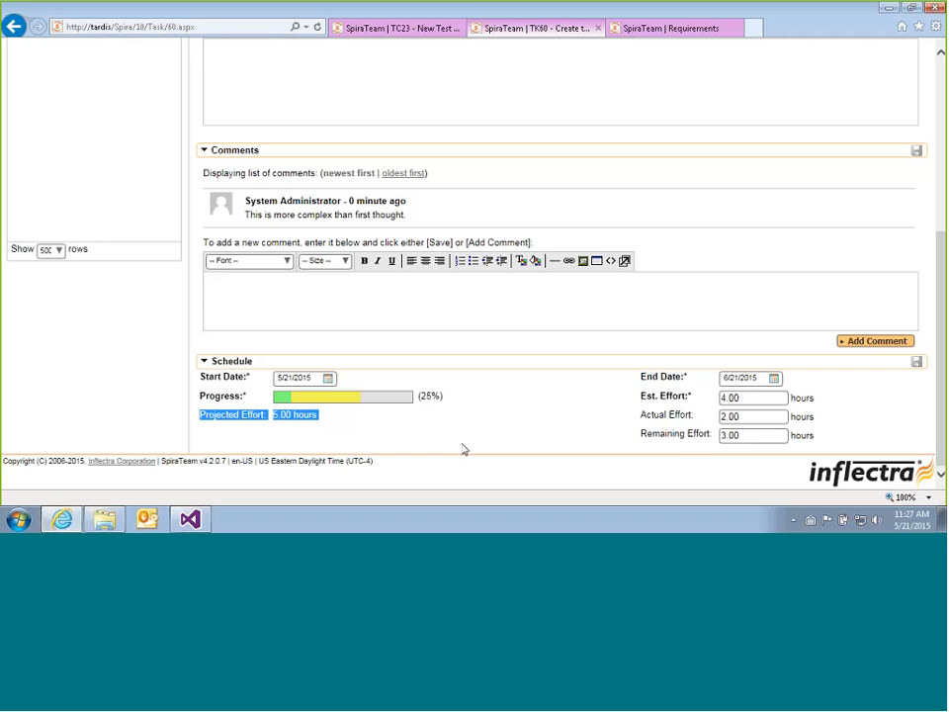
{"action": "scroll", "coordinate": [463, 448], "scroll_direction": "up", "scroll_amount": 5}
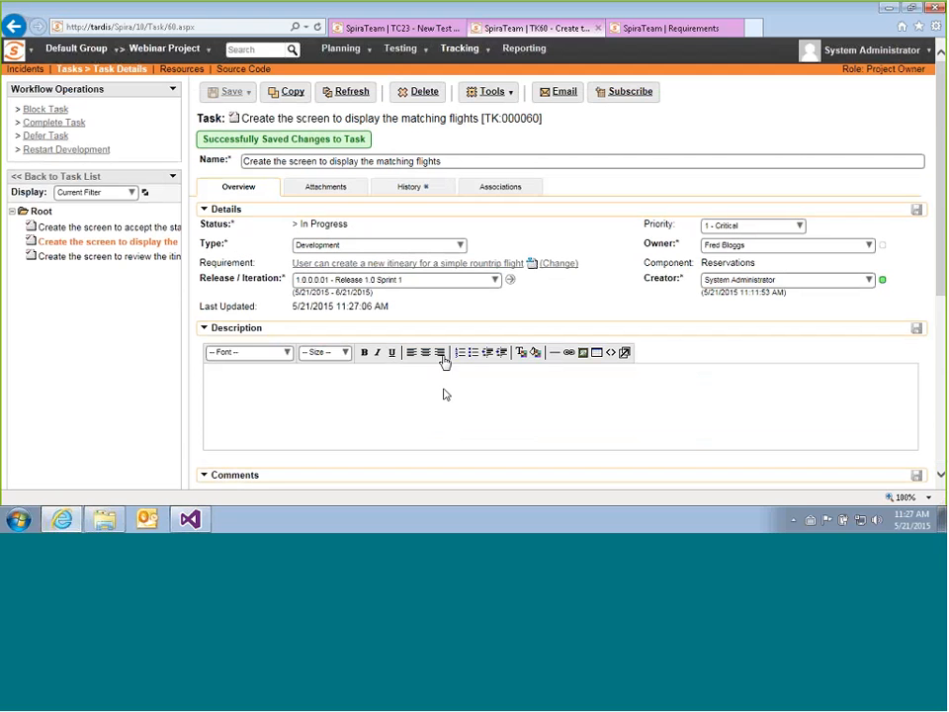
{"action": "left_click", "coordinate": [649, 30]}
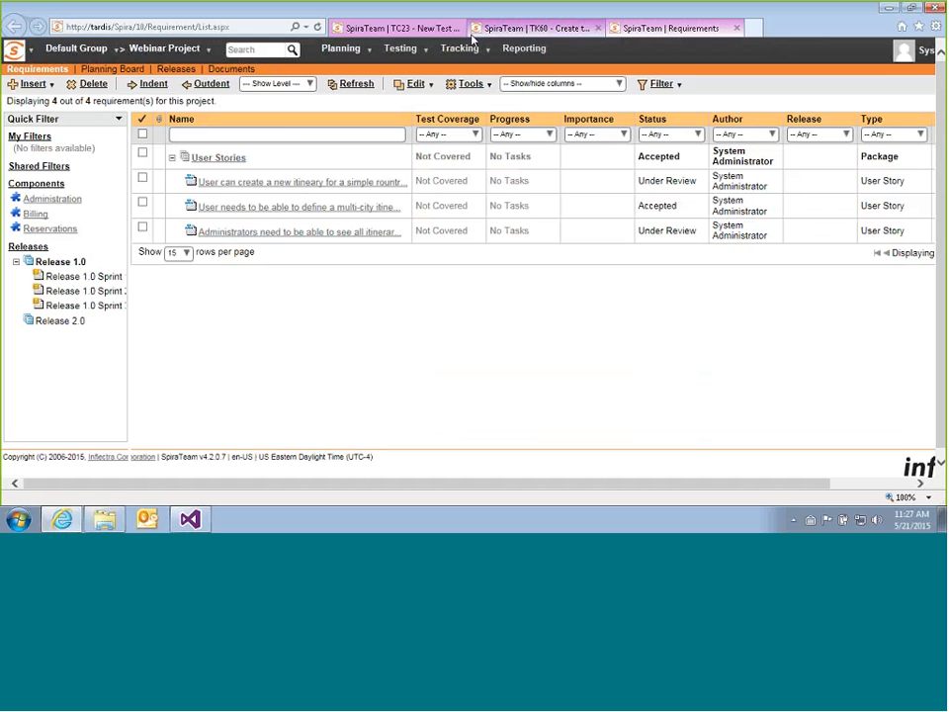
{"action": "left_click", "coordinate": [372, 55]}
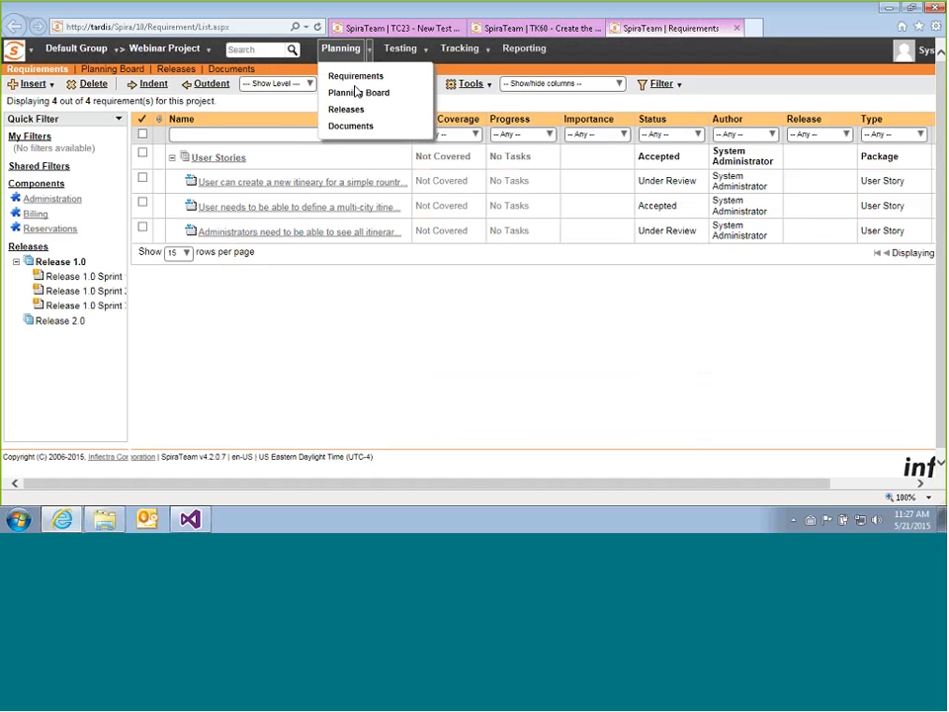
{"action": "left_click", "coordinate": [357, 92]}
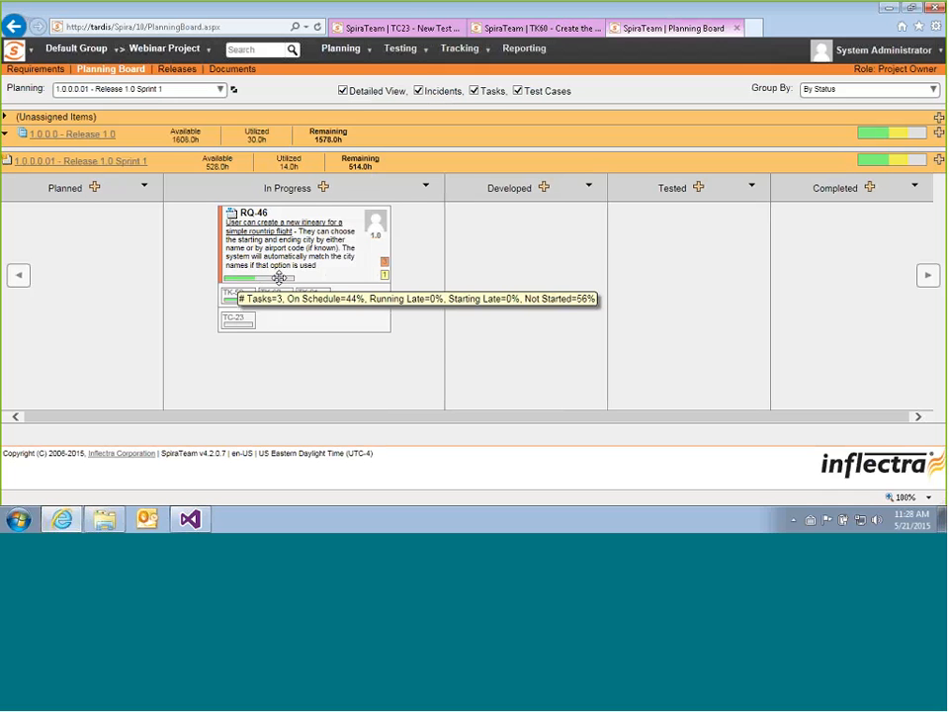
Open TK-61 in a new browser tab, set its actual effort to 3.00 and remaining effort to 1.00 hours, and save.
{"action": "middle_click", "coordinate": [310, 296]}
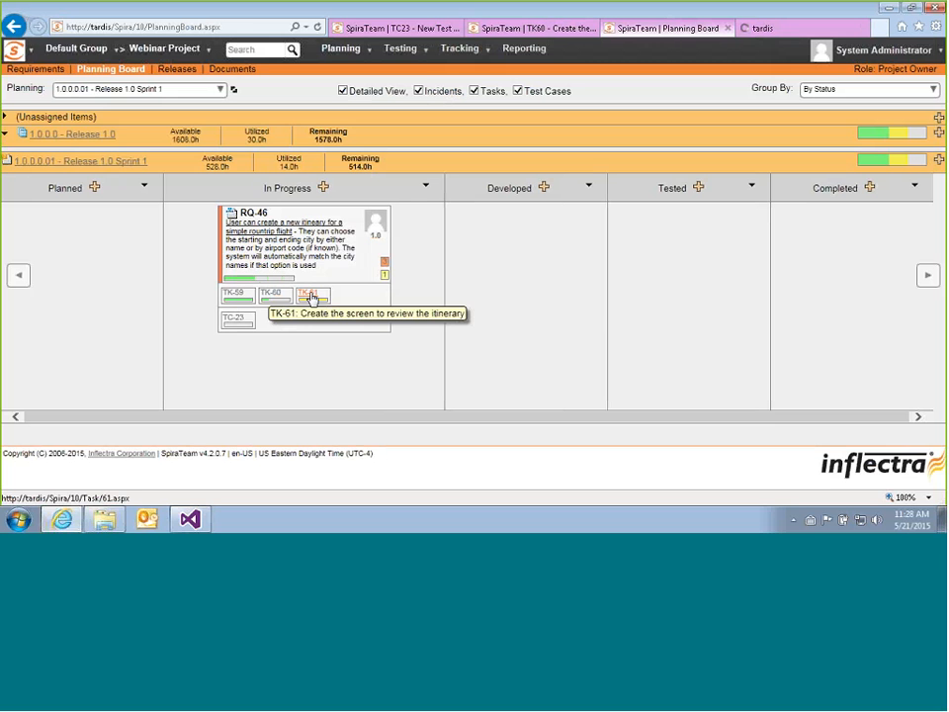
{"action": "left_click", "coordinate": [799, 29]}
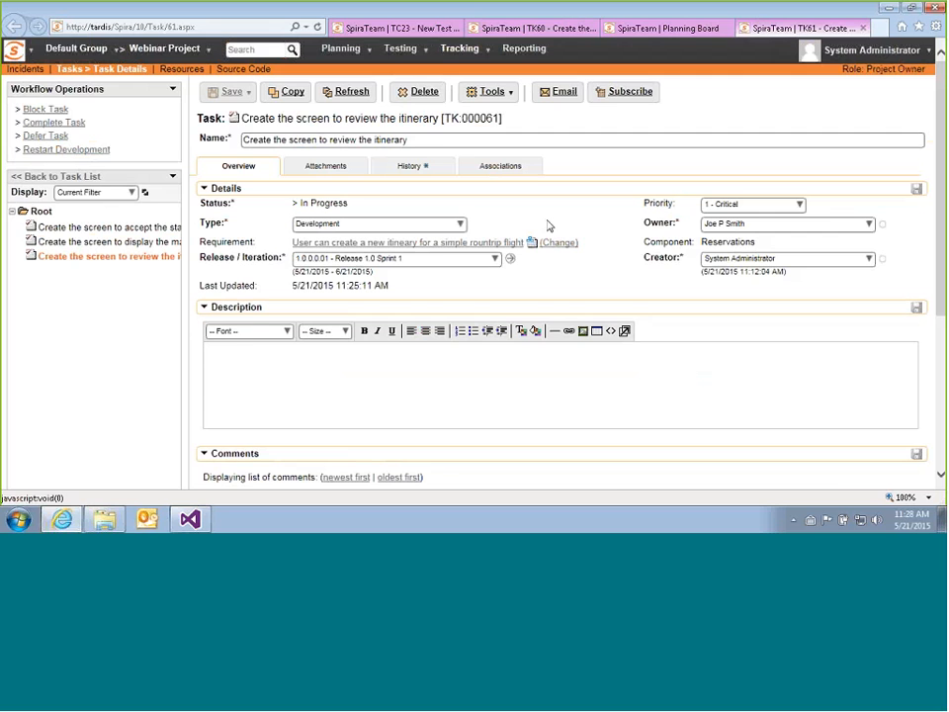
{"action": "scroll", "coordinate": [549, 226], "scroll_direction": "down", "scroll_amount": 3}
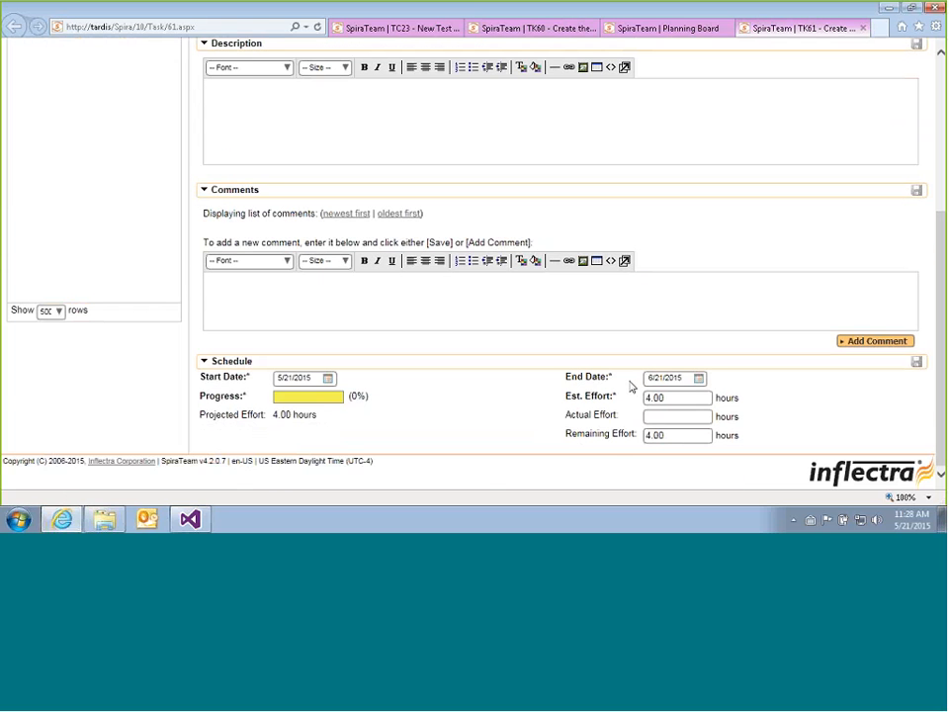
{"action": "left_click", "coordinate": [669, 399]}
{"action": "left_click", "coordinate": [669, 417]}
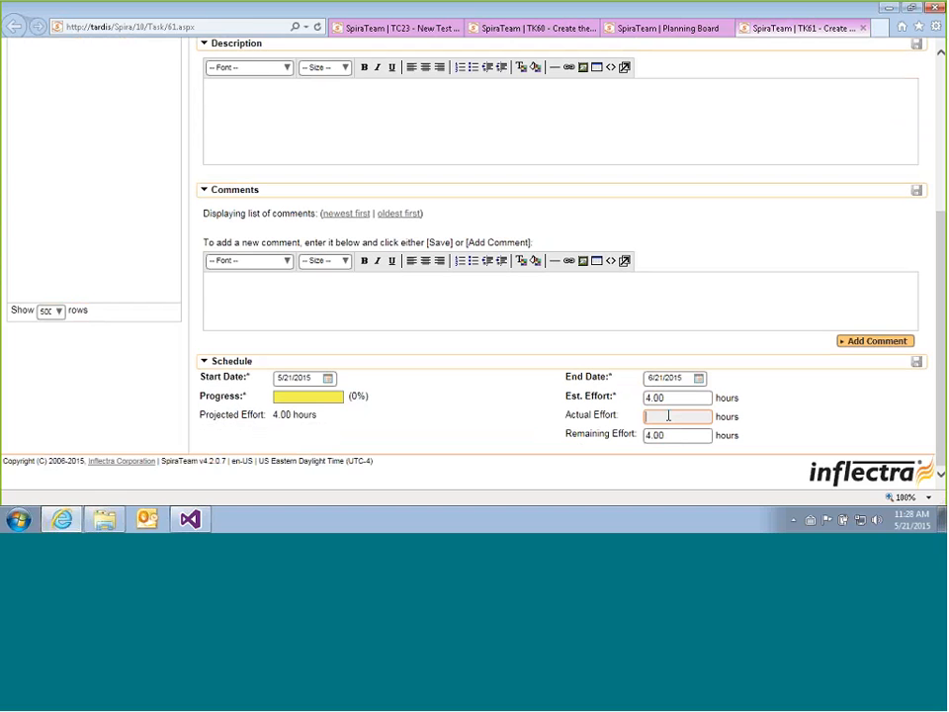
{"action": "type", "text": "3.00"}
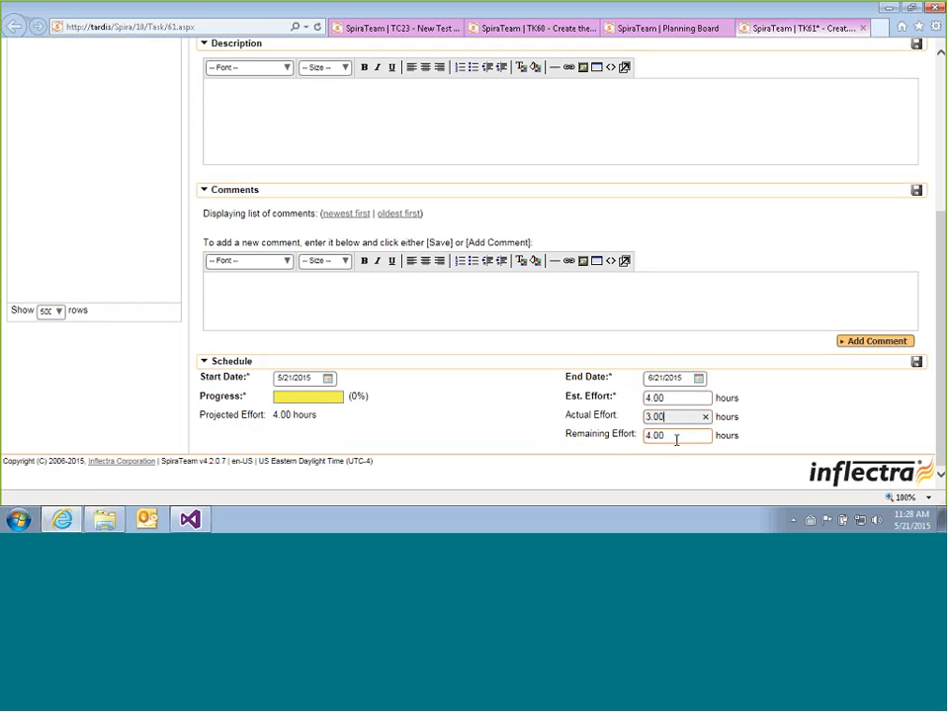
{"action": "left_click", "coordinate": [677, 436]}
{"action": "type", "text": "1.00"}
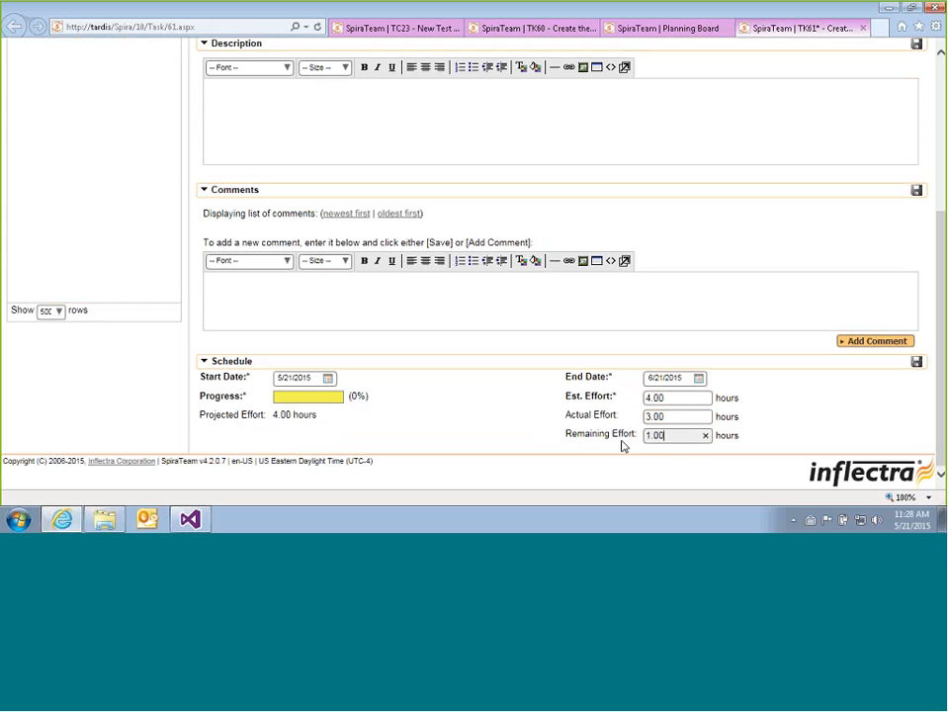
{"action": "left_click", "coordinate": [918, 363]}
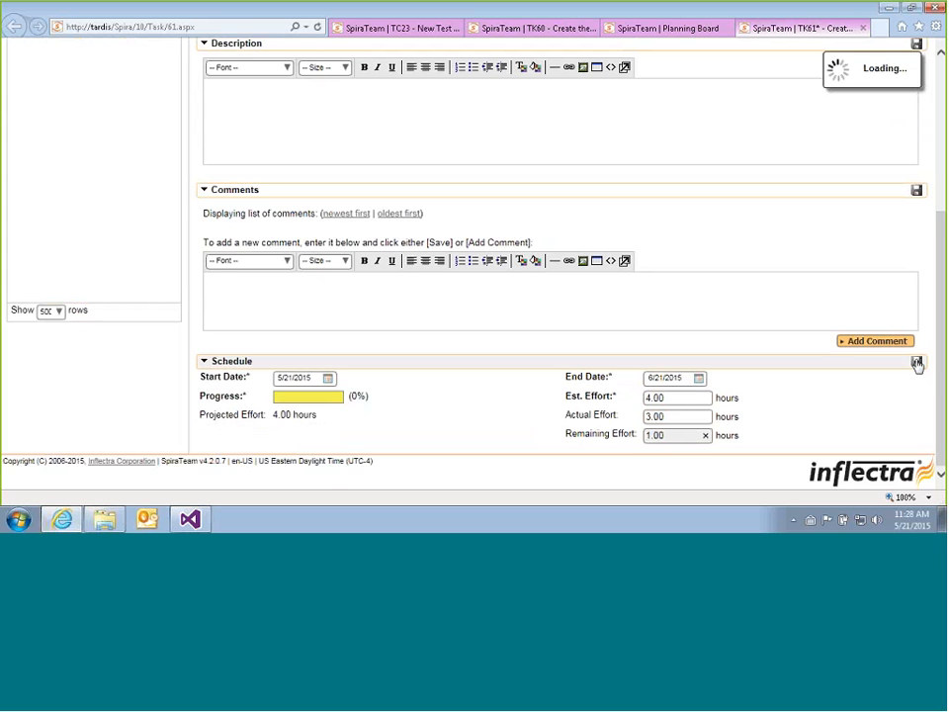
Refresh the Planning Board to review Sprint 1's updated progress grouped By Person and Tasks By Person.
{"action": "left_click", "coordinate": [669, 27]}
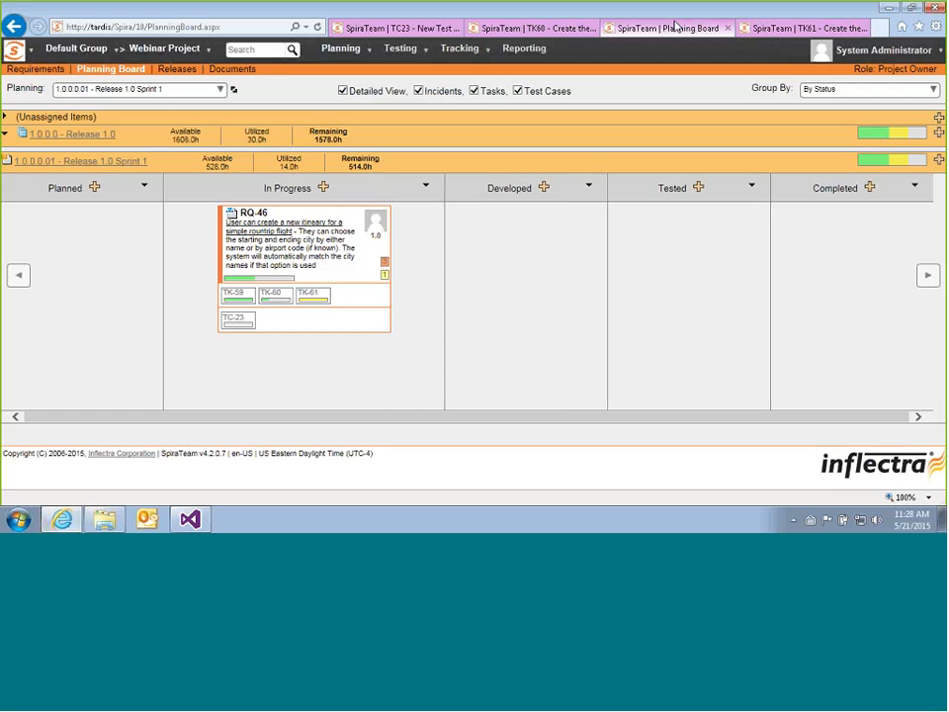
{"action": "left_click", "coordinate": [235, 89]}
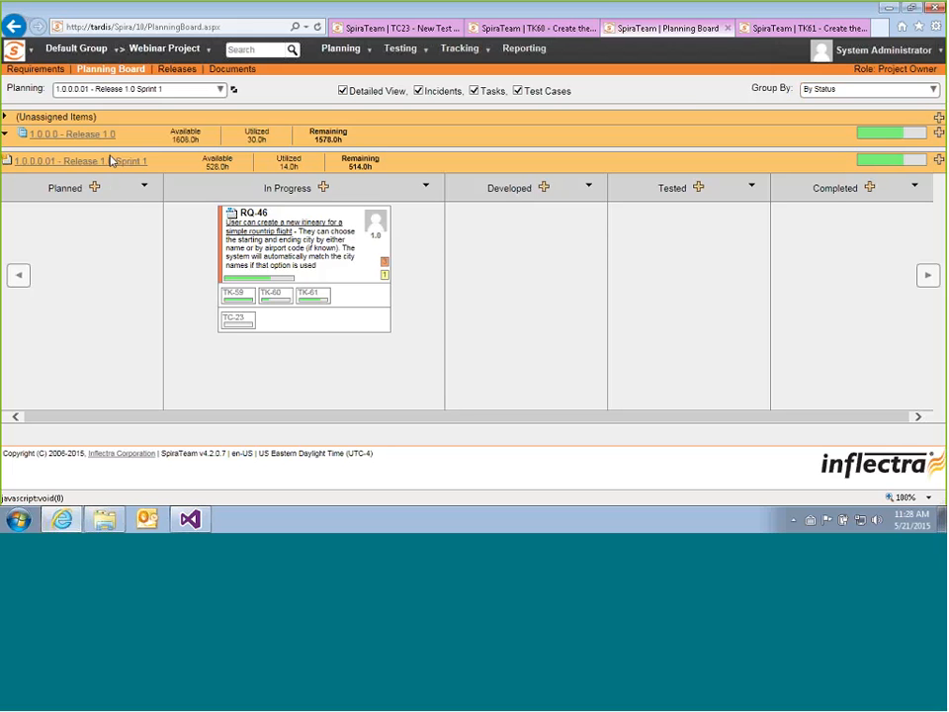
{"action": "left_click", "coordinate": [890, 89]}
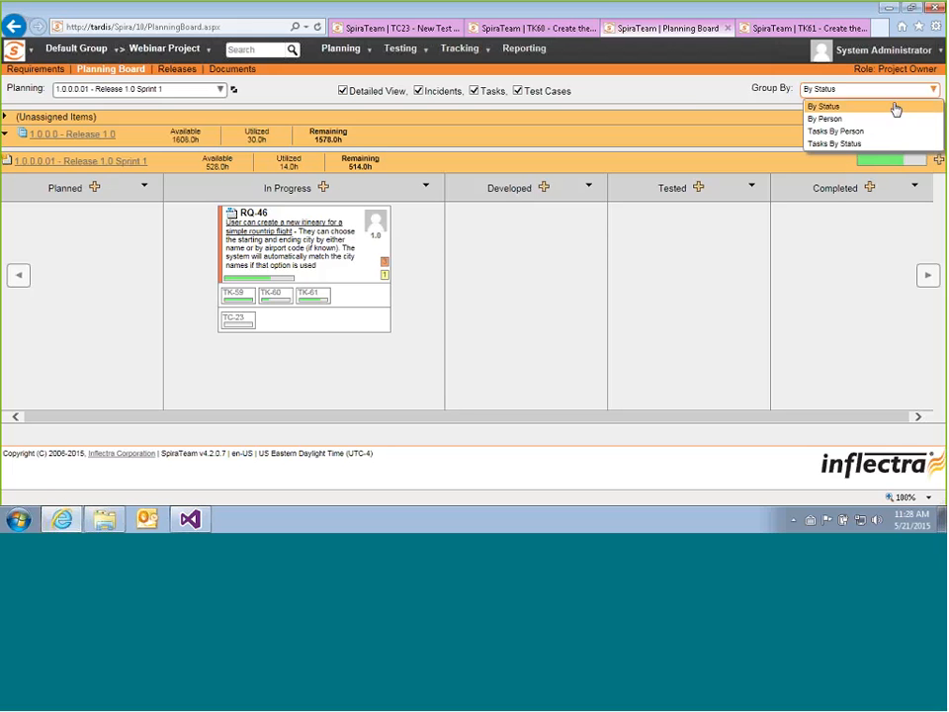
{"action": "left_click", "coordinate": [863, 120]}
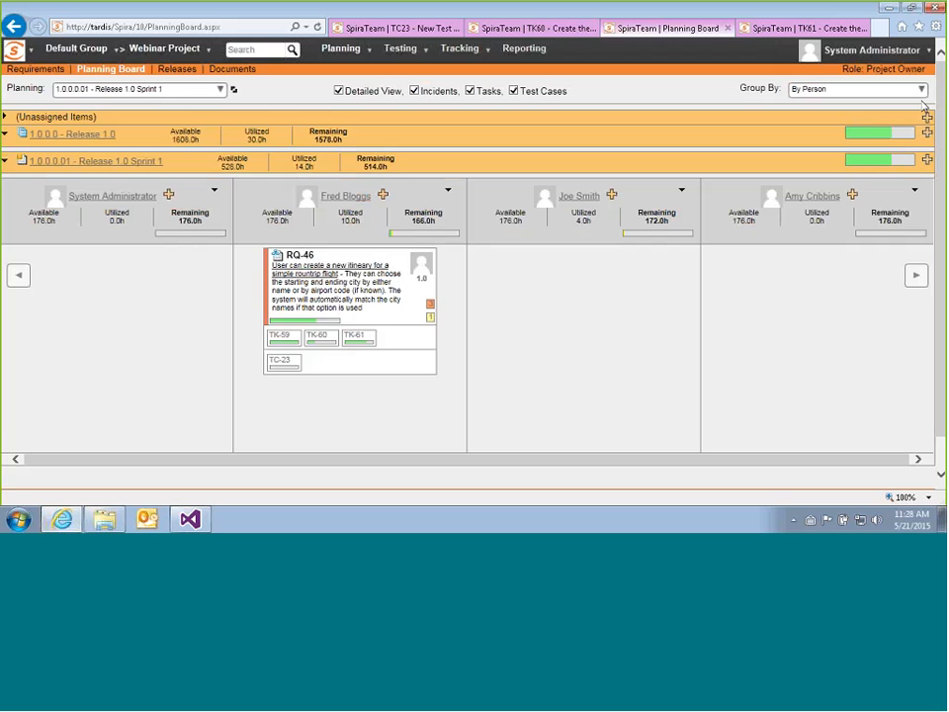
{"action": "left_click", "coordinate": [922, 91]}
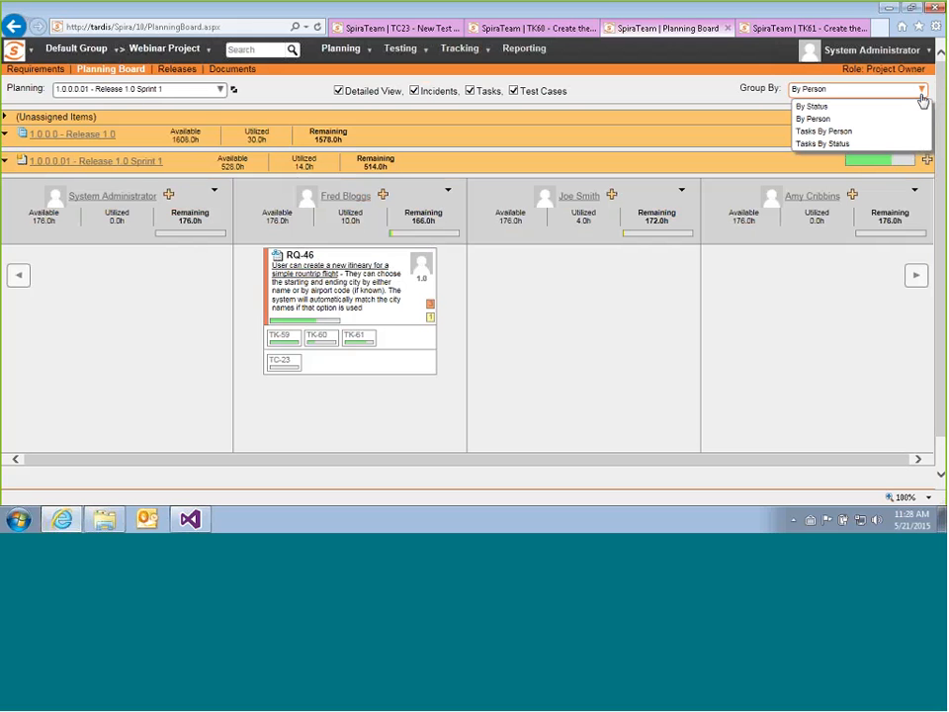
{"action": "left_click", "coordinate": [821, 132]}
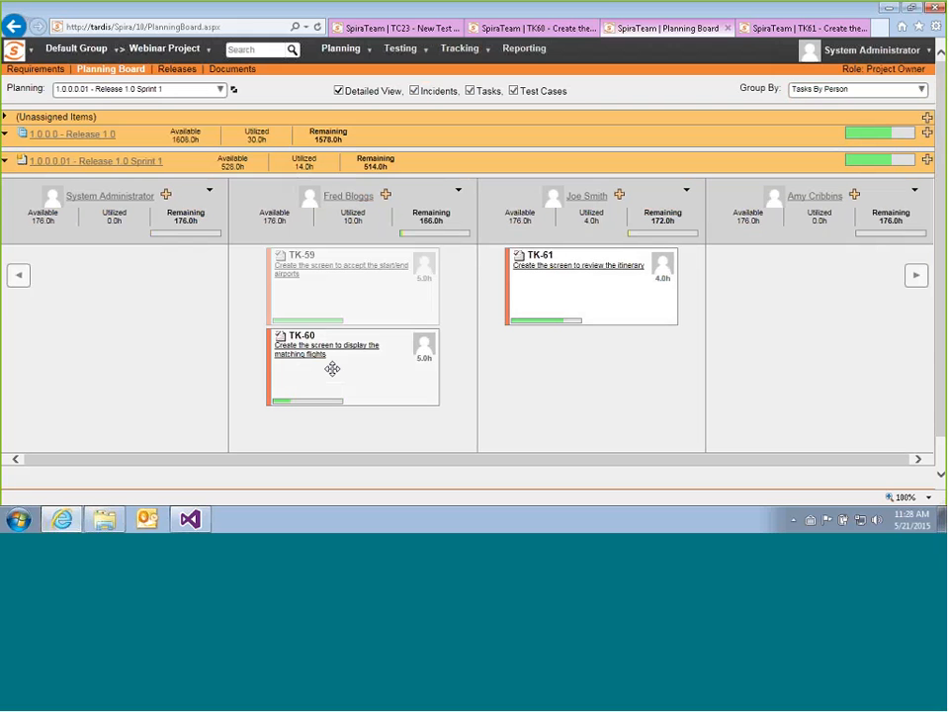
Group Sprint 1's board as Tasks By Status and move TK-60 and TK-61 from In Progress to Completed.
{"action": "left_click", "coordinate": [924, 91]}
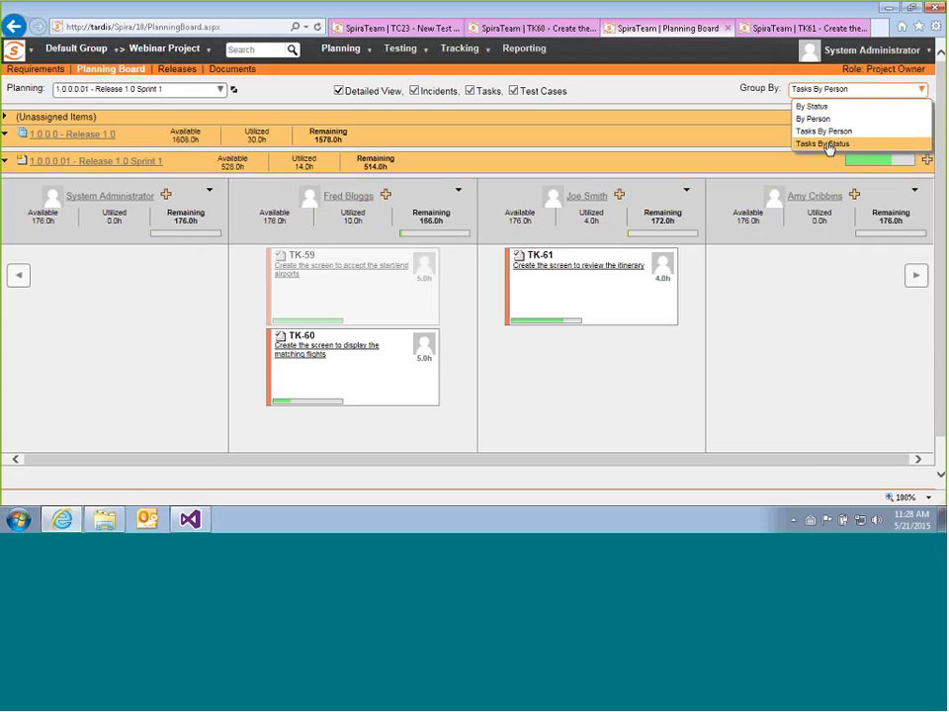
{"action": "left_click", "coordinate": [827, 146]}
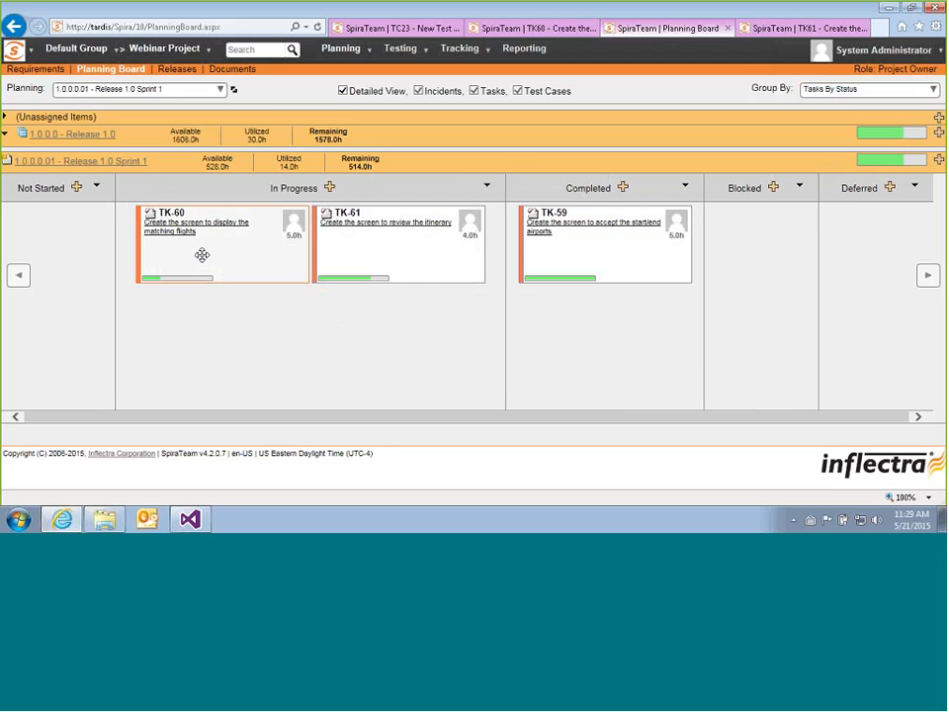
{"action": "left_click_drag", "start_coordinate": [248, 256], "coordinate": [578, 353]}
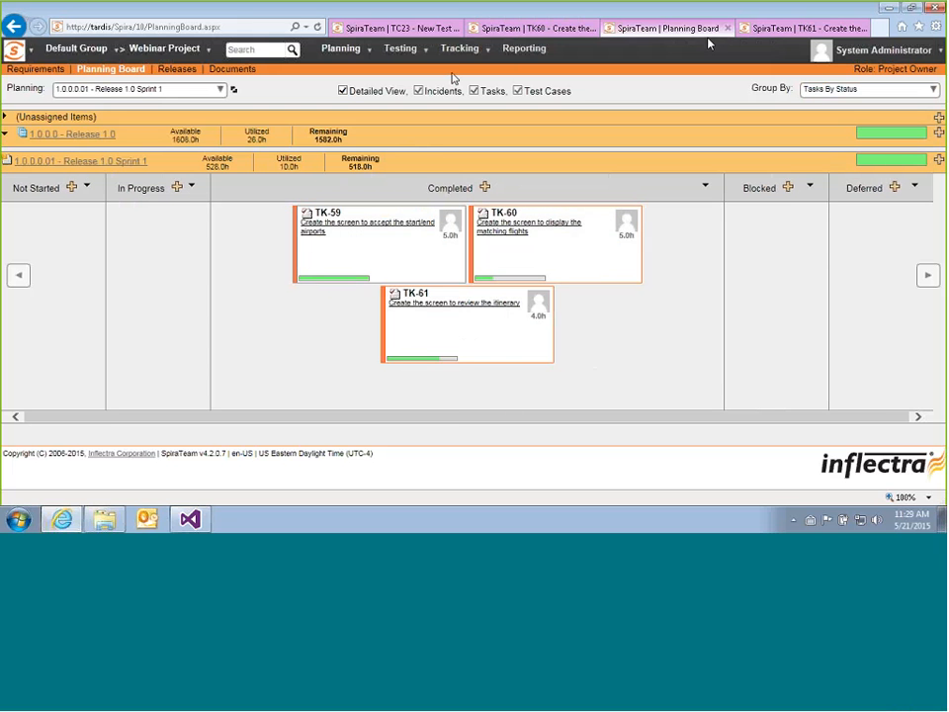
Group the Planning Board By Status and review requirement RQ-46 with its linked tasks and test case.
{"action": "left_click", "coordinate": [927, 87]}
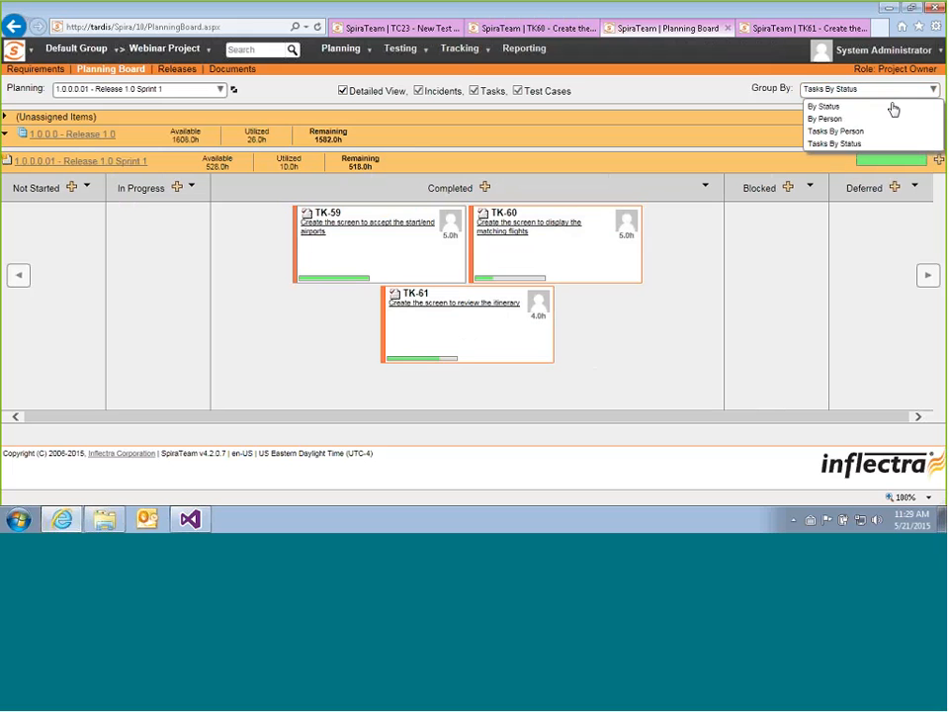
{"action": "left_click", "coordinate": [870, 108]}
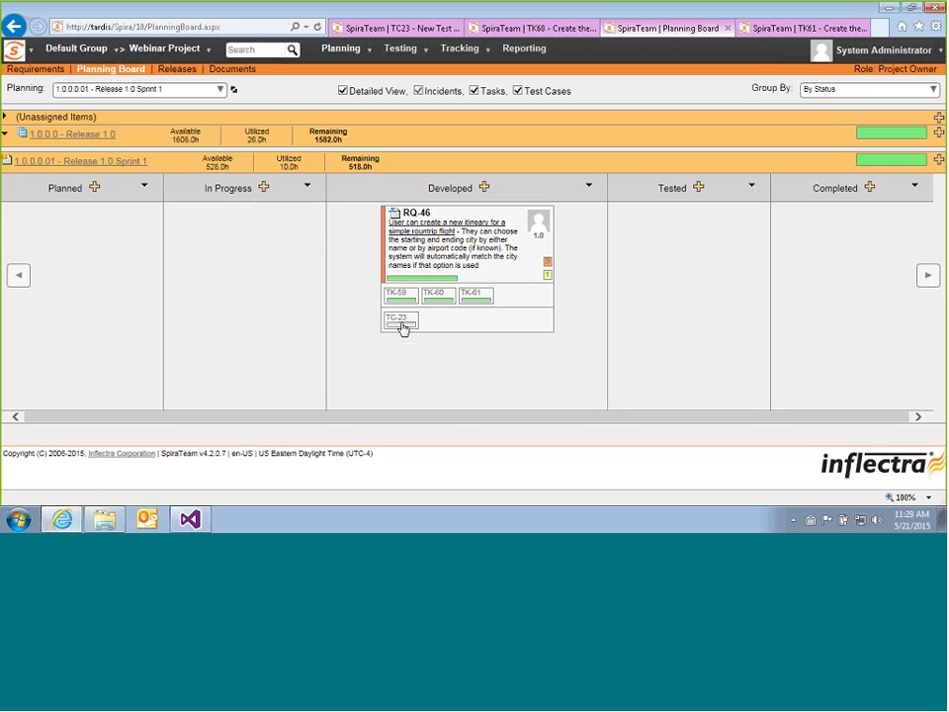
{"action": "mouse_move", "coordinate": [402, 283]}
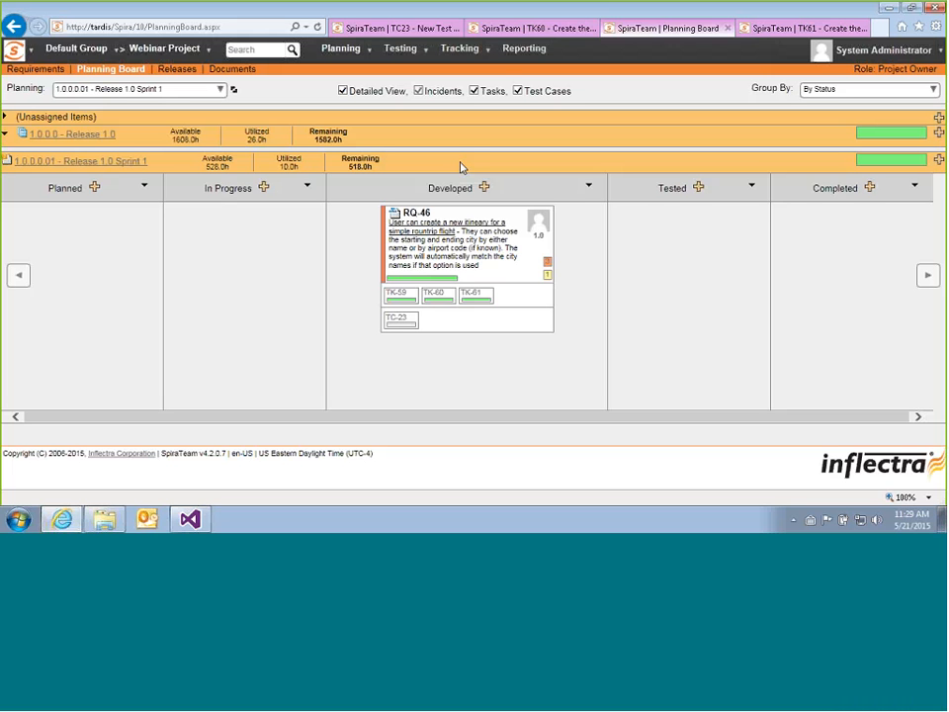
Return to TK-61's task details in its open browser tab.
{"action": "left_click", "coordinate": [770, 29]}
{"action": "scroll", "coordinate": [461, 95], "scroll_direction": "up", "scroll_amount": 3}
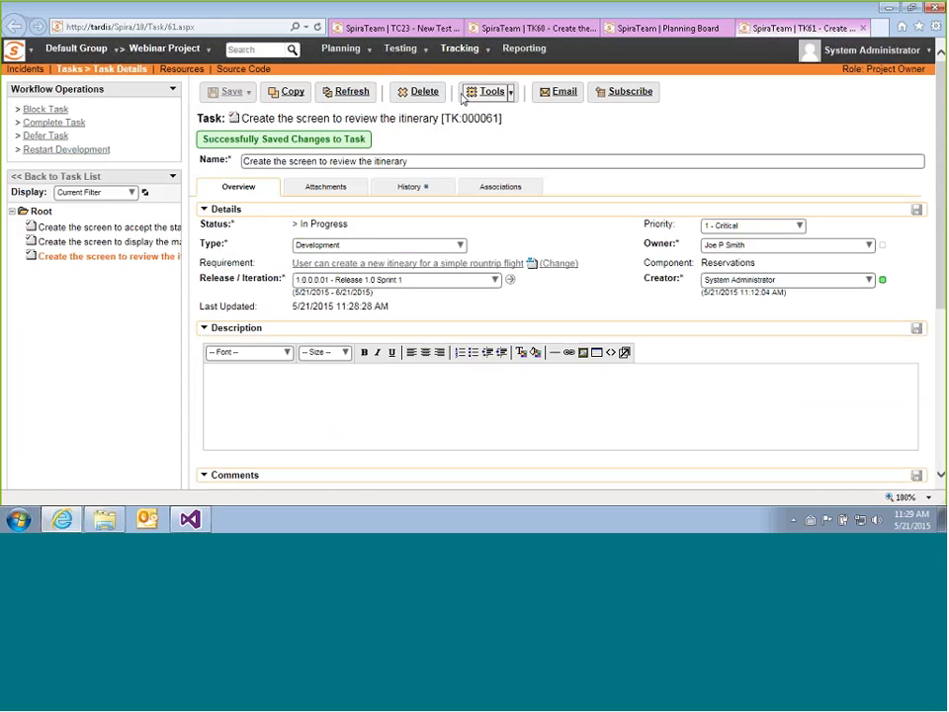
Open the test case for creating a simple roundtrip flight itinerary, assign a team member as its owner and save.
{"action": "mouse_move", "coordinate": [401, 49]}
{"action": "left_click", "coordinate": [415, 80]}
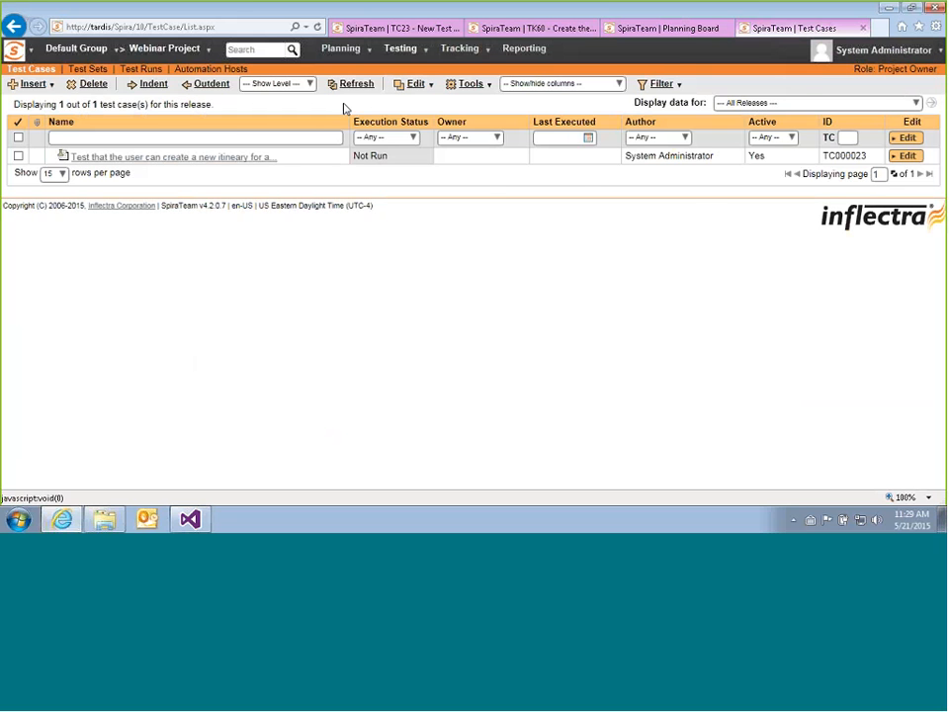
{"action": "left_click", "coordinate": [209, 160]}
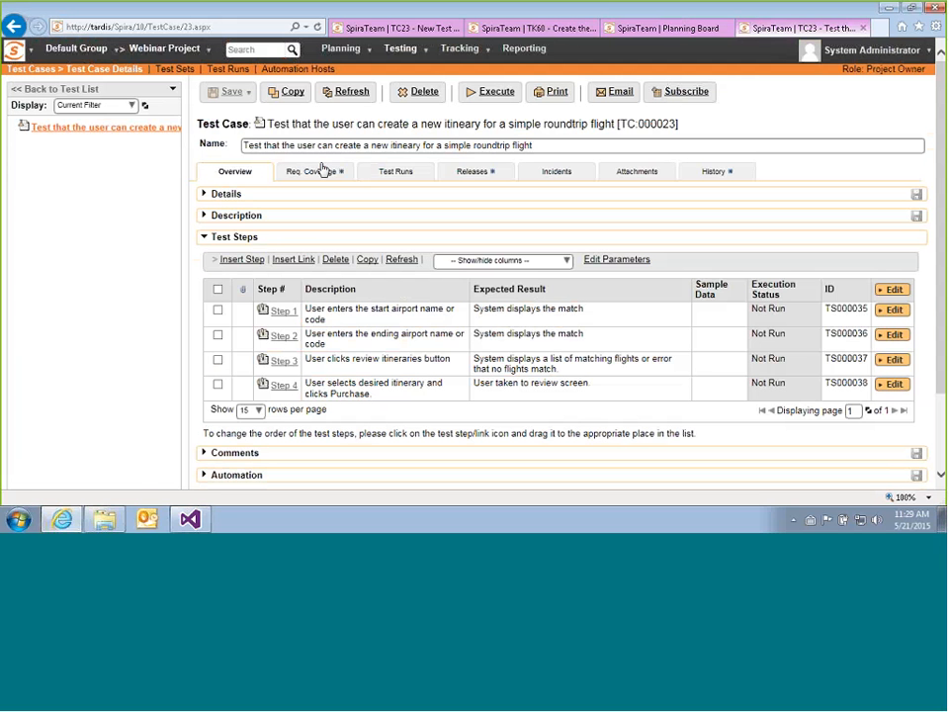
{"action": "left_click", "coordinate": [255, 198]}
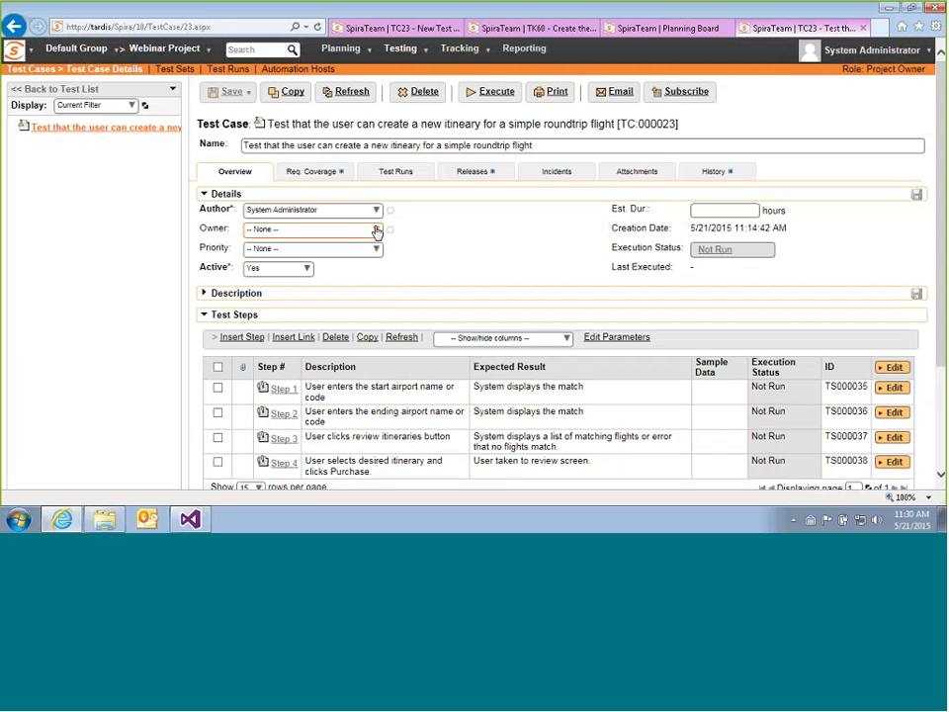
{"action": "left_click", "coordinate": [375, 229]}
{"action": "left_click", "coordinate": [289, 259]}
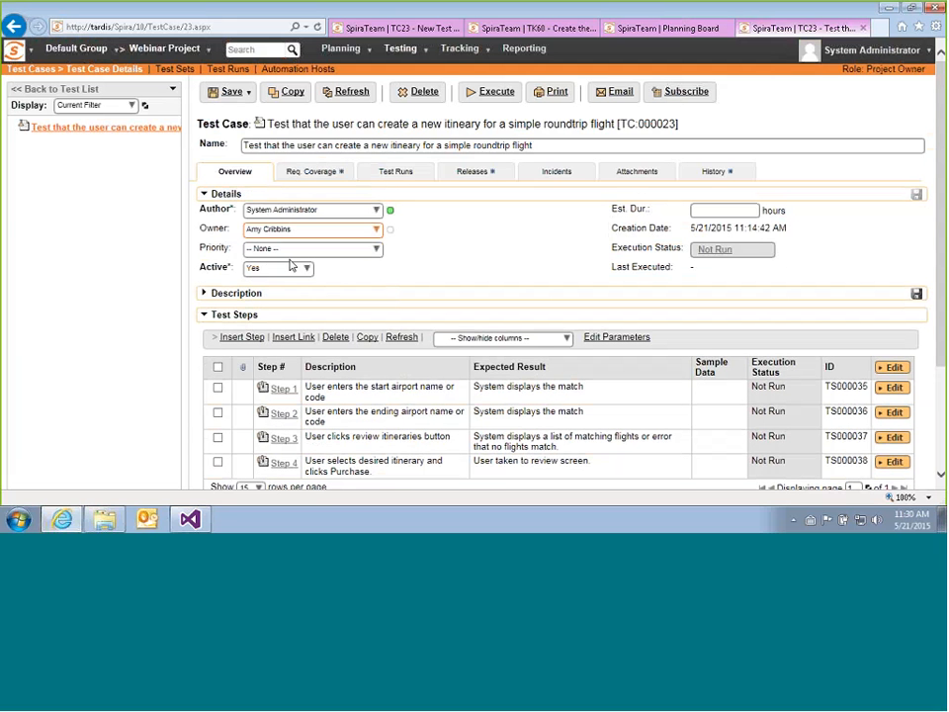
{"action": "left_click", "coordinate": [917, 194]}
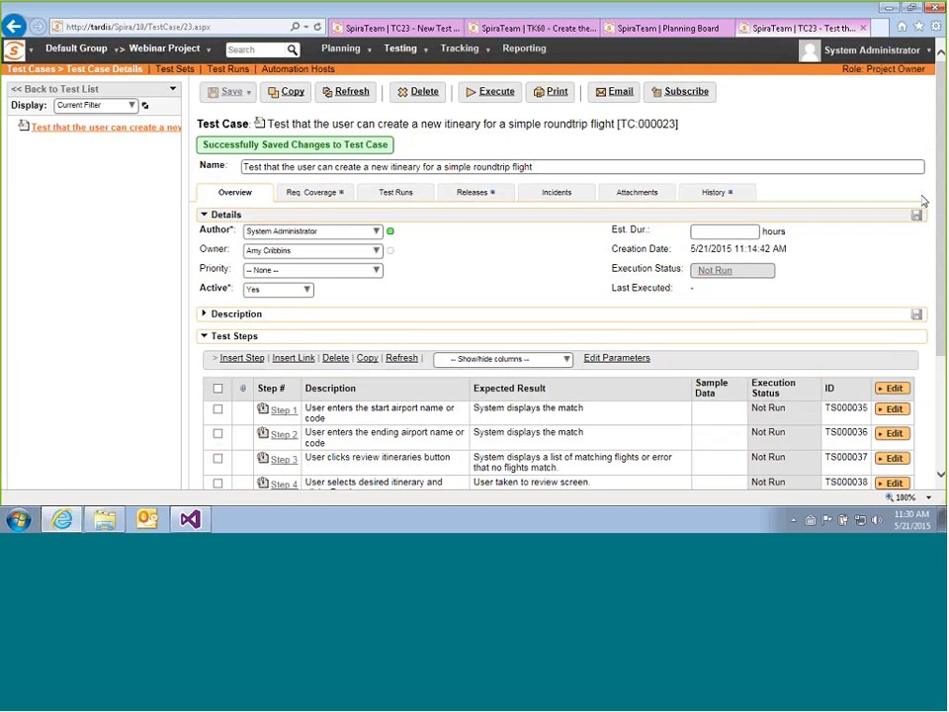
Execute the test case against 1.0.0.0.01 - Release 1.0 Sprint 1, passing all test steps and finishing the run.
{"action": "left_click", "coordinate": [501, 93]}
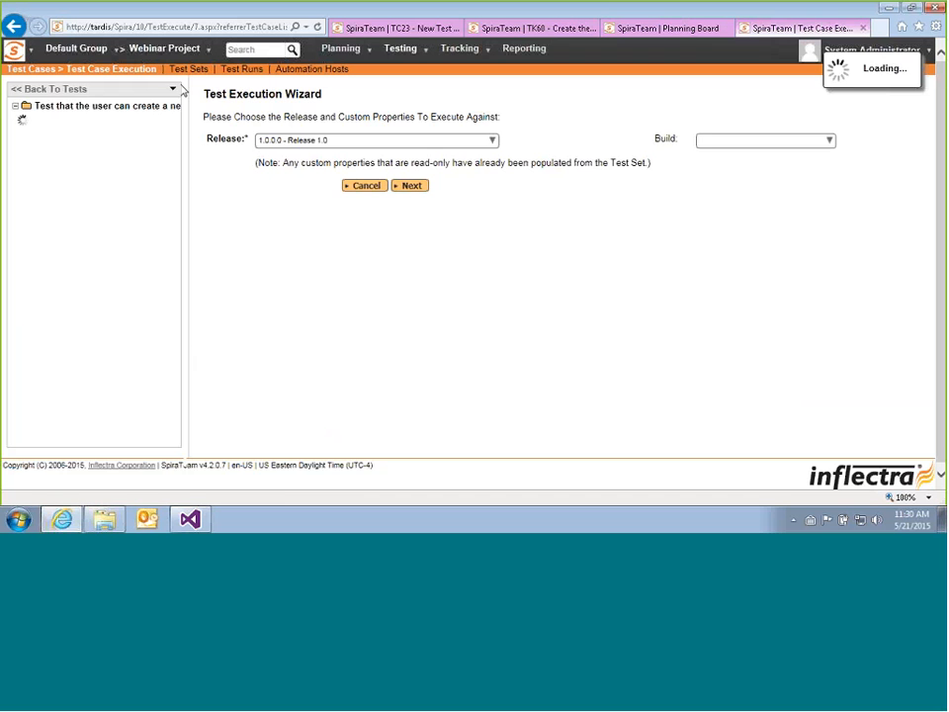
{"action": "left_click", "coordinate": [490, 140]}
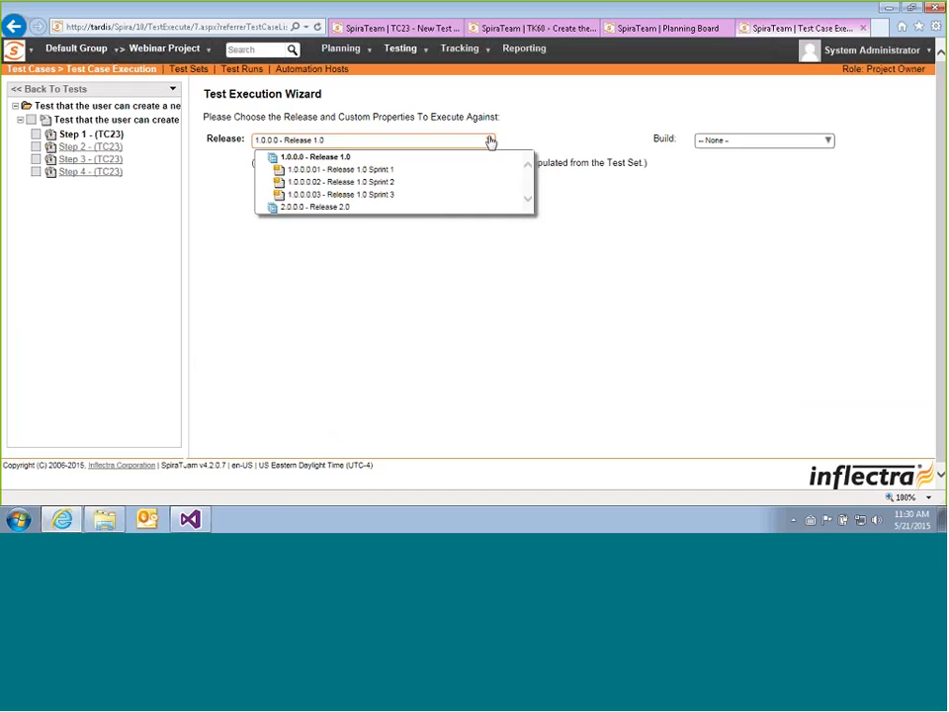
{"action": "left_click", "coordinate": [386, 173]}
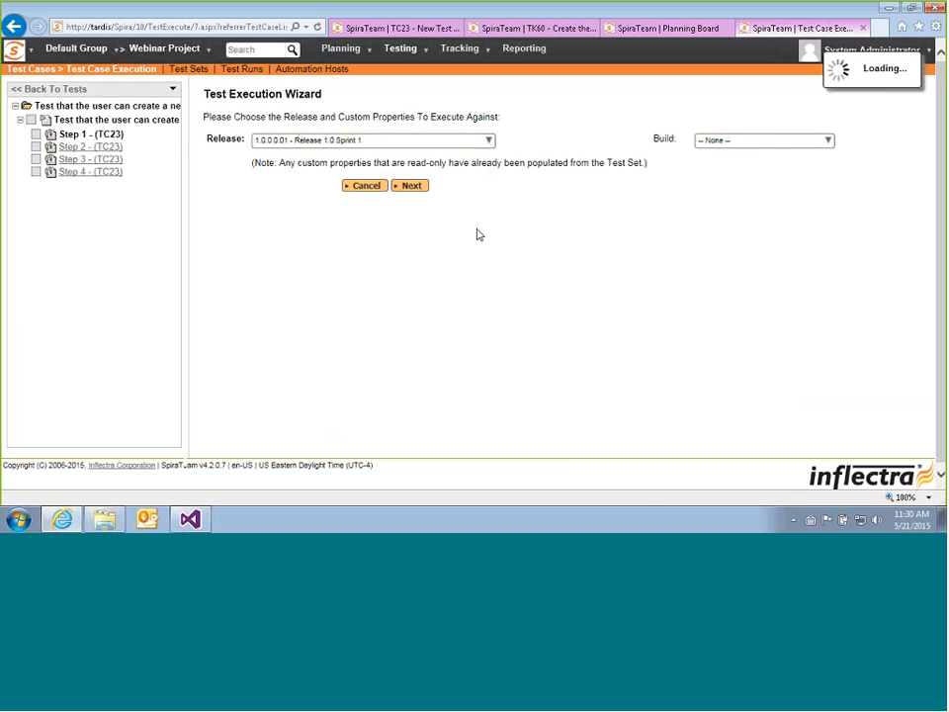
{"action": "left_click", "coordinate": [410, 186]}
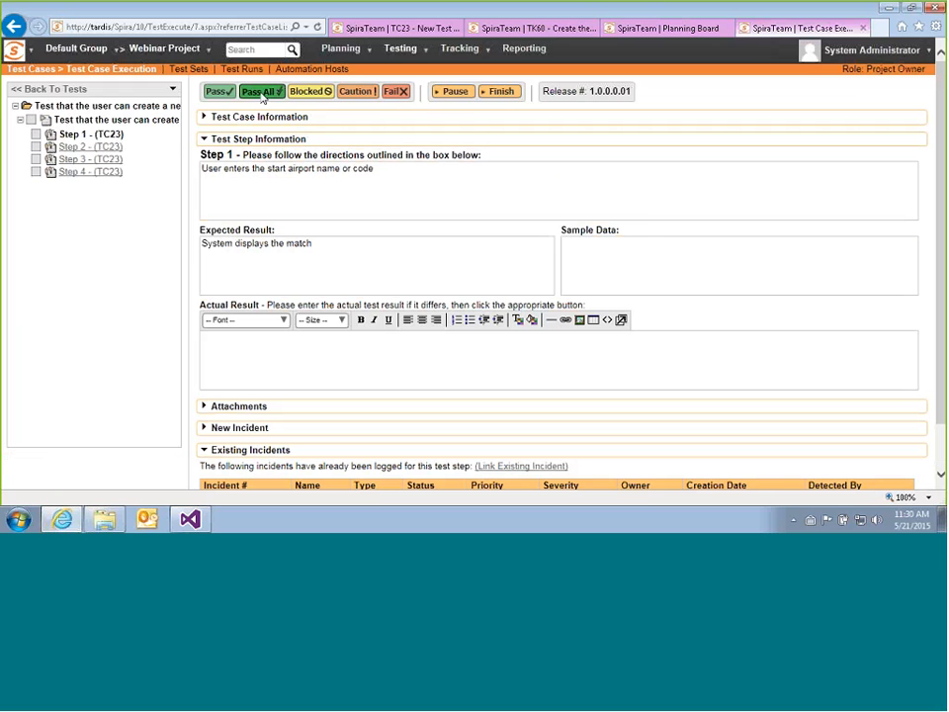
{"action": "left_click", "coordinate": [262, 94]}
{"action": "left_click", "coordinate": [552, 307]}
{"action": "left_click", "coordinate": [500, 95]}
{"action": "left_click", "coordinate": [539, 310]}
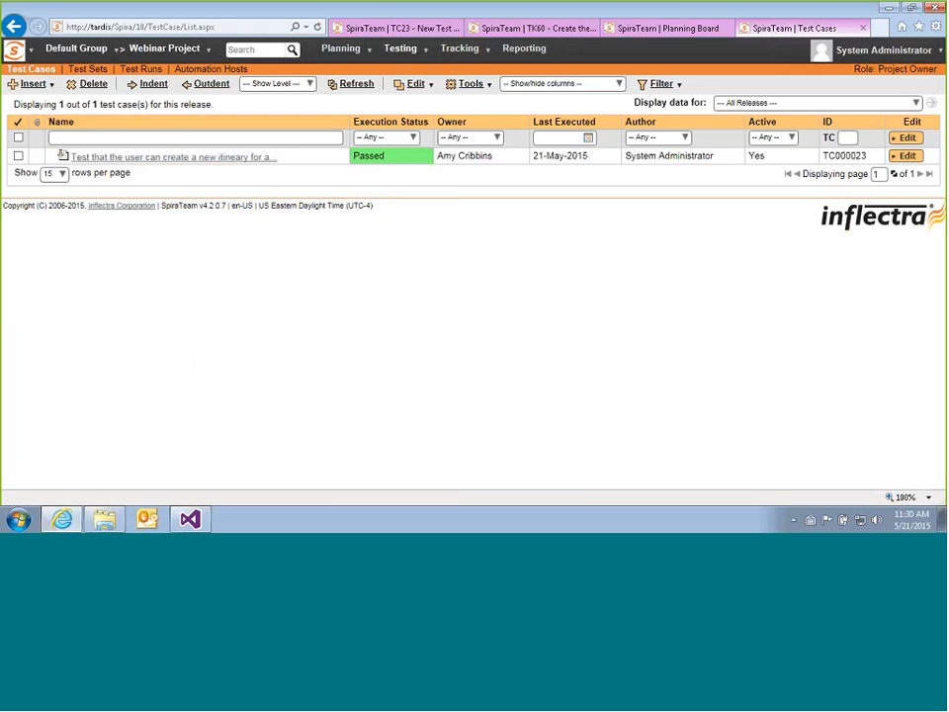
Refresh the Sprint 1 planning board and open requirement RQ-46 in a separate browser tab.
{"action": "left_click", "coordinate": [655, 27]}
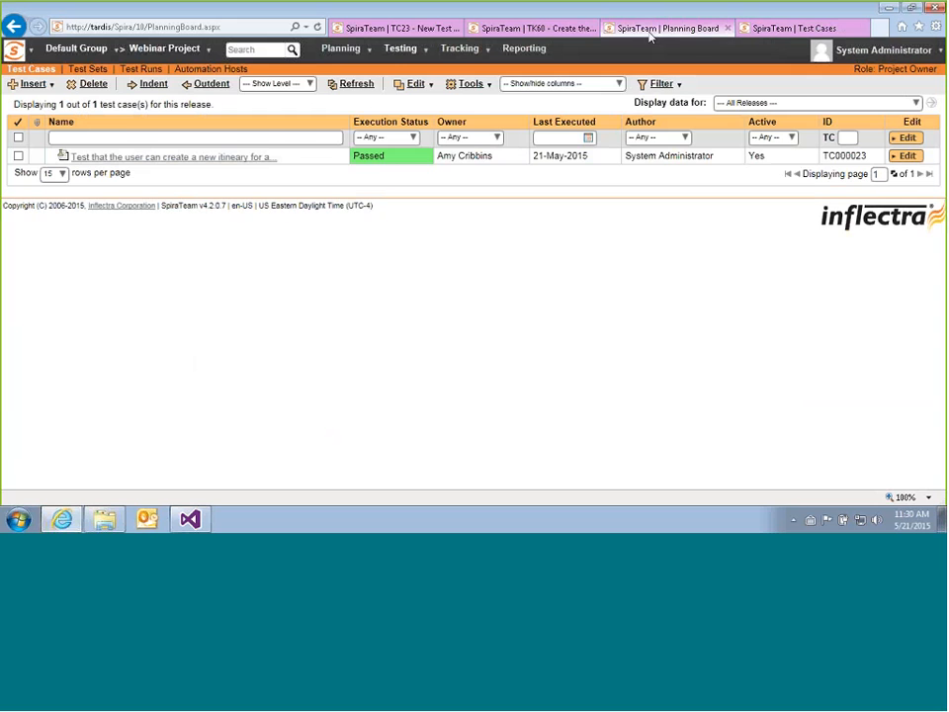
{"action": "left_click", "coordinate": [236, 90]}
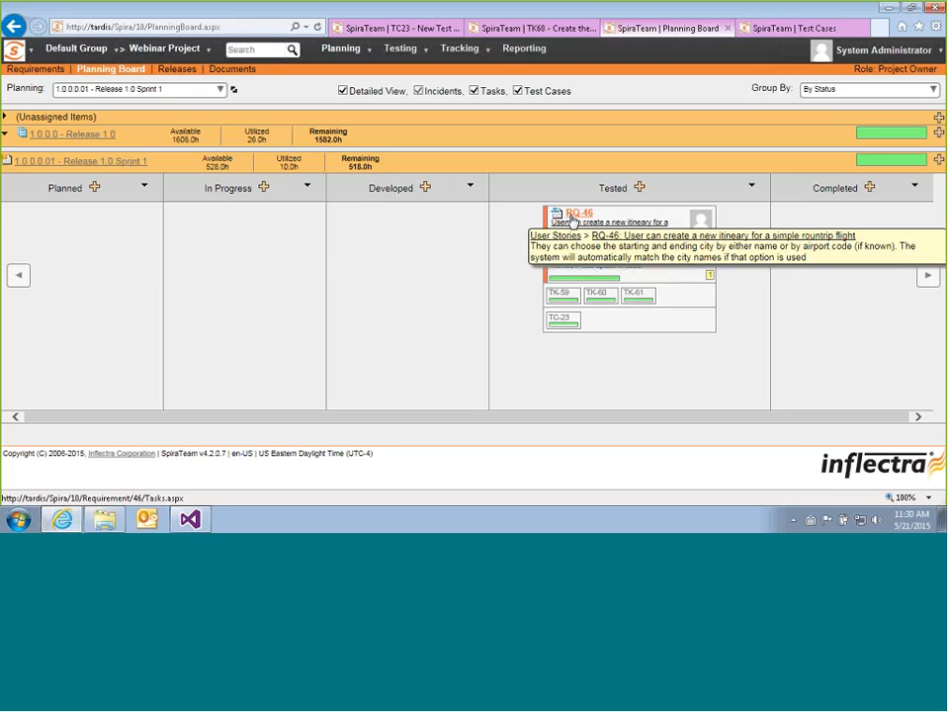
{"action": "middle_click", "coordinate": [571, 222]}
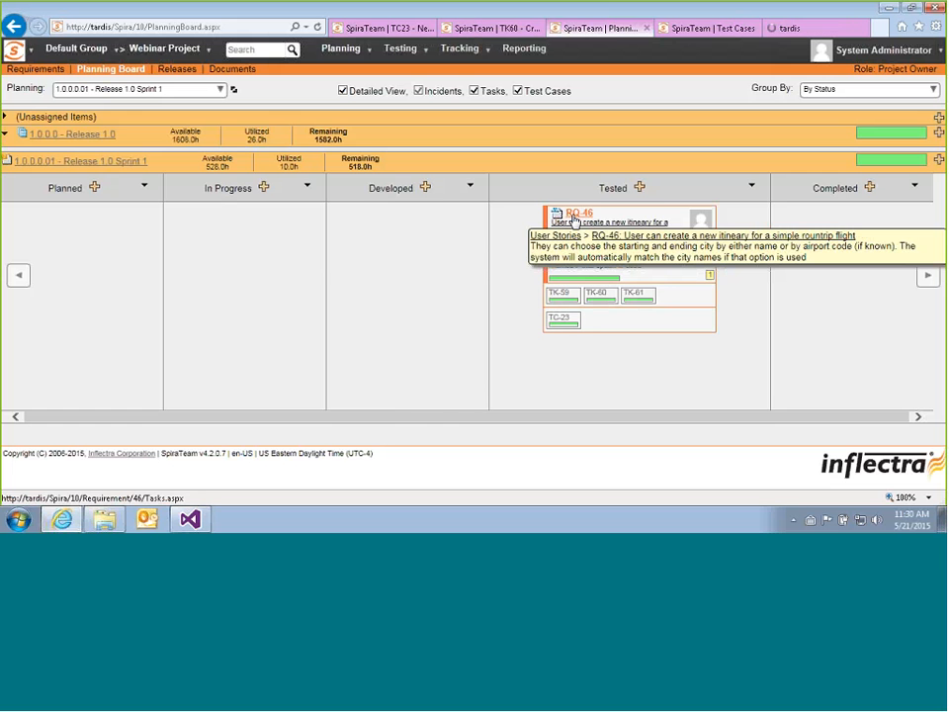
{"action": "left_click", "coordinate": [813, 25]}
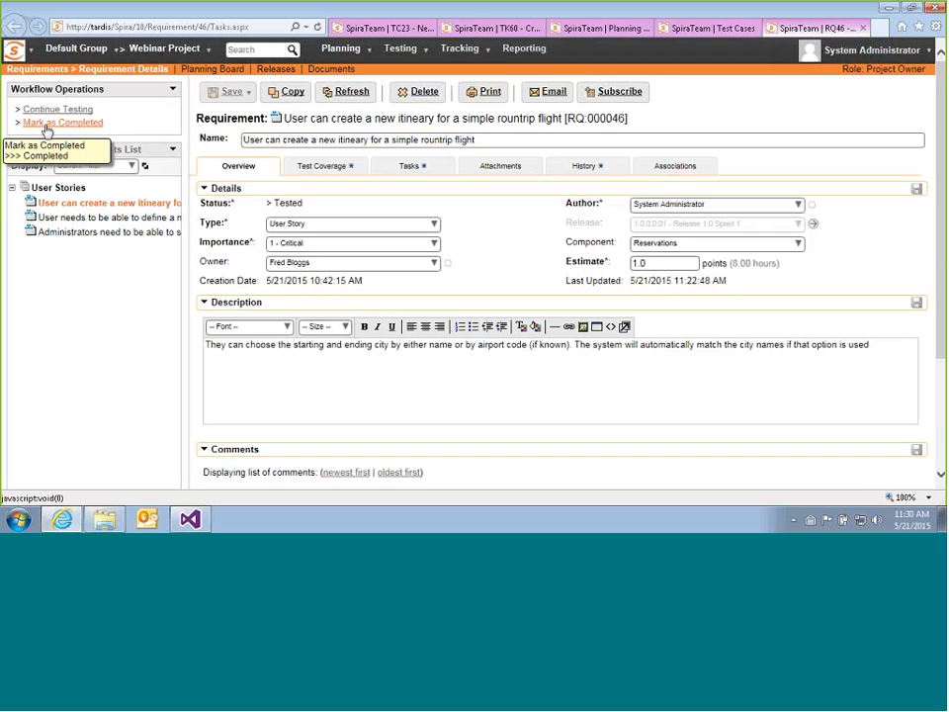
Mark requirement RQ-46 as completed with the comment "Signed off." and save it.
{"action": "left_click", "coordinate": [46, 124]}
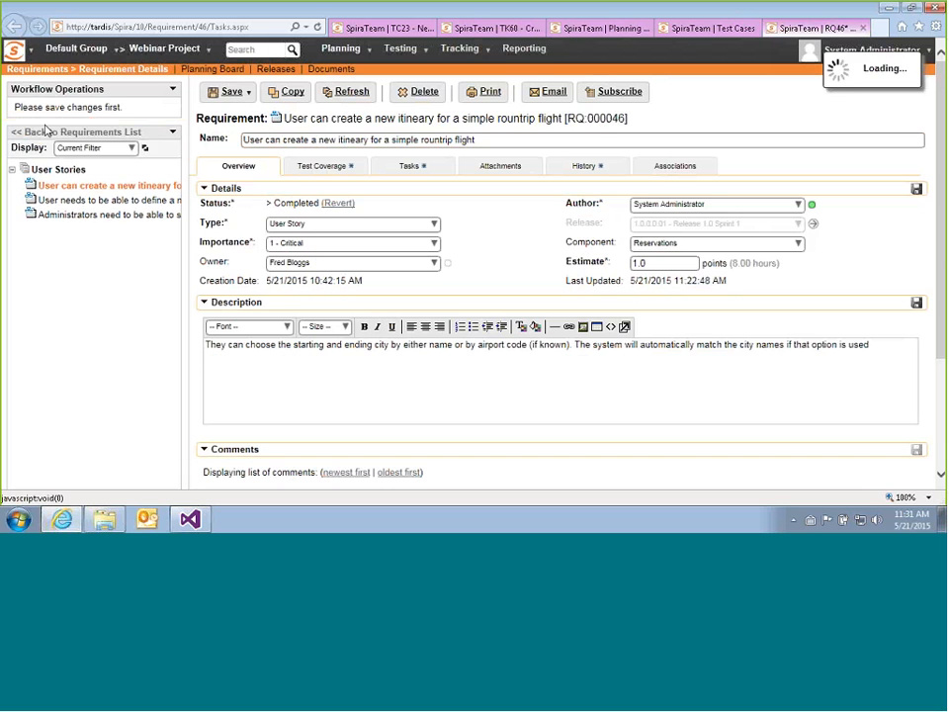
{"action": "scroll", "coordinate": [336, 407], "scroll_direction": "down", "scroll_amount": 3}
{"action": "left_click", "coordinate": [336, 405]}
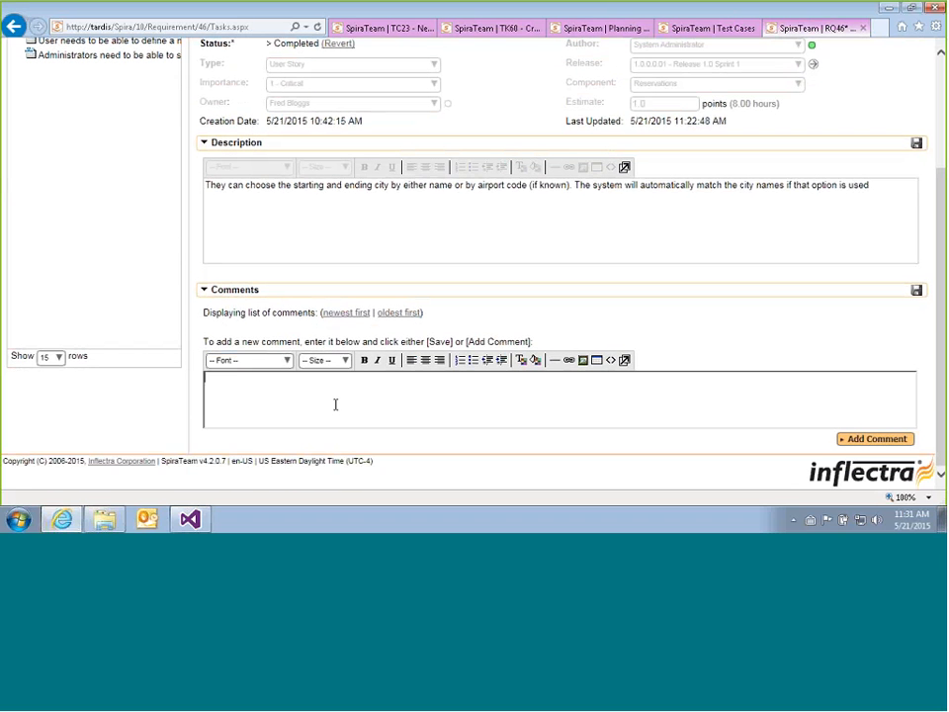
{"action": "type", "text": "Signed off"}
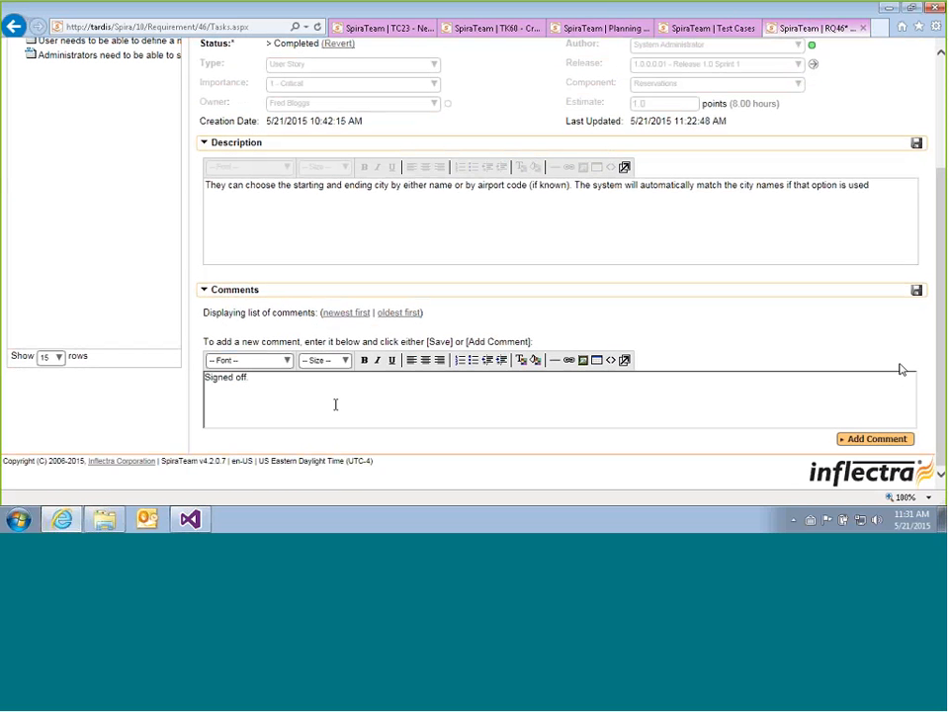
{"action": "left_click", "coordinate": [917, 291]}
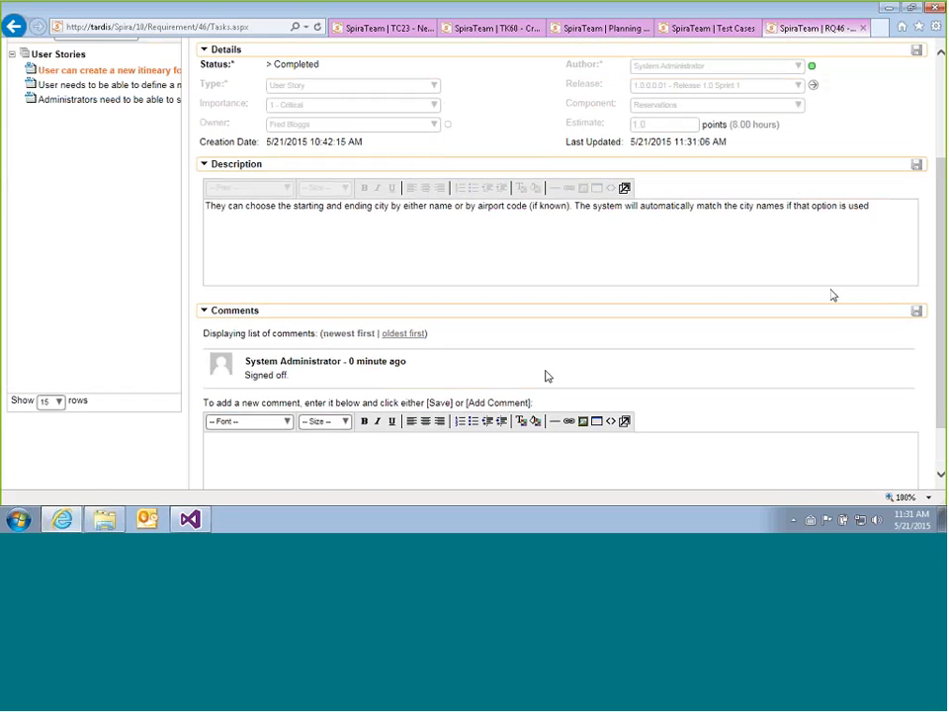
Return to the planning board, refresh it and display planning for 1.0.0.0 - Release 1.0.
{"action": "left_click", "coordinate": [603, 28]}
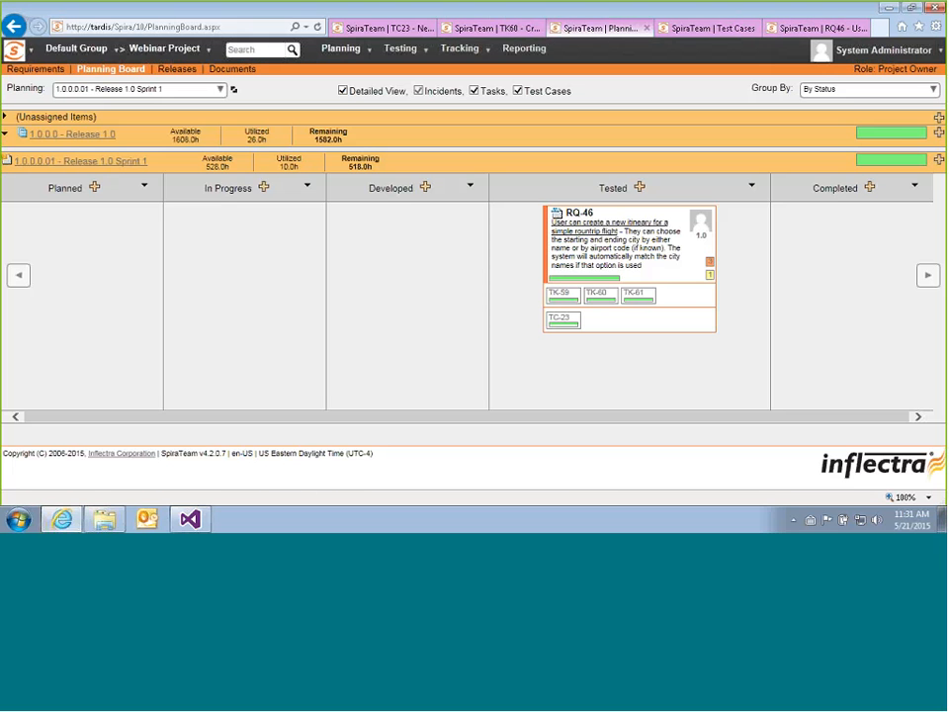
{"action": "left_click", "coordinate": [234, 90]}
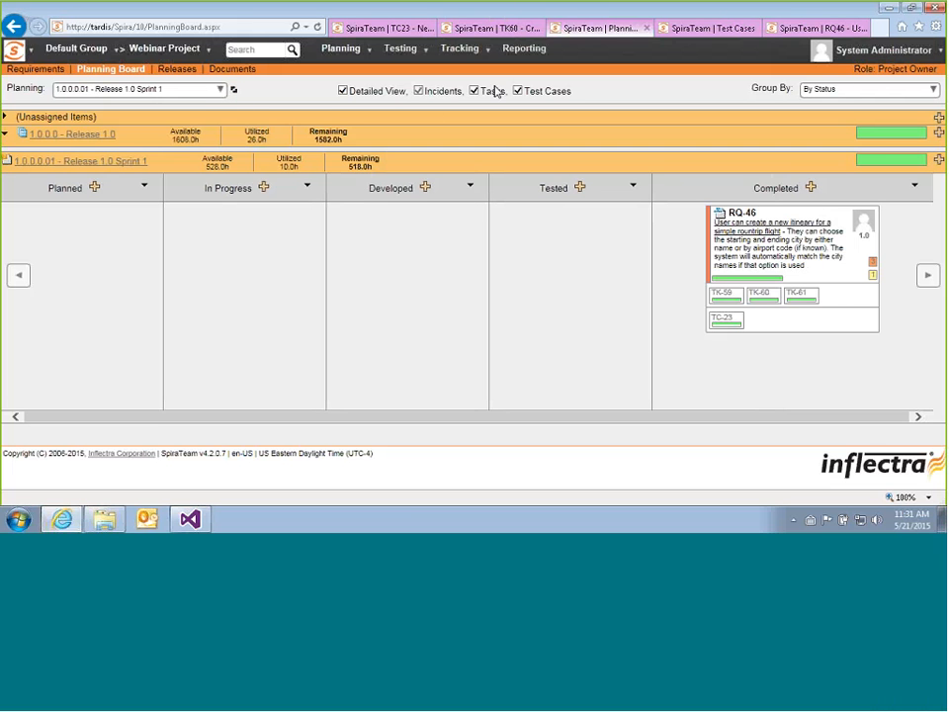
{"action": "left_click", "coordinate": [219, 89]}
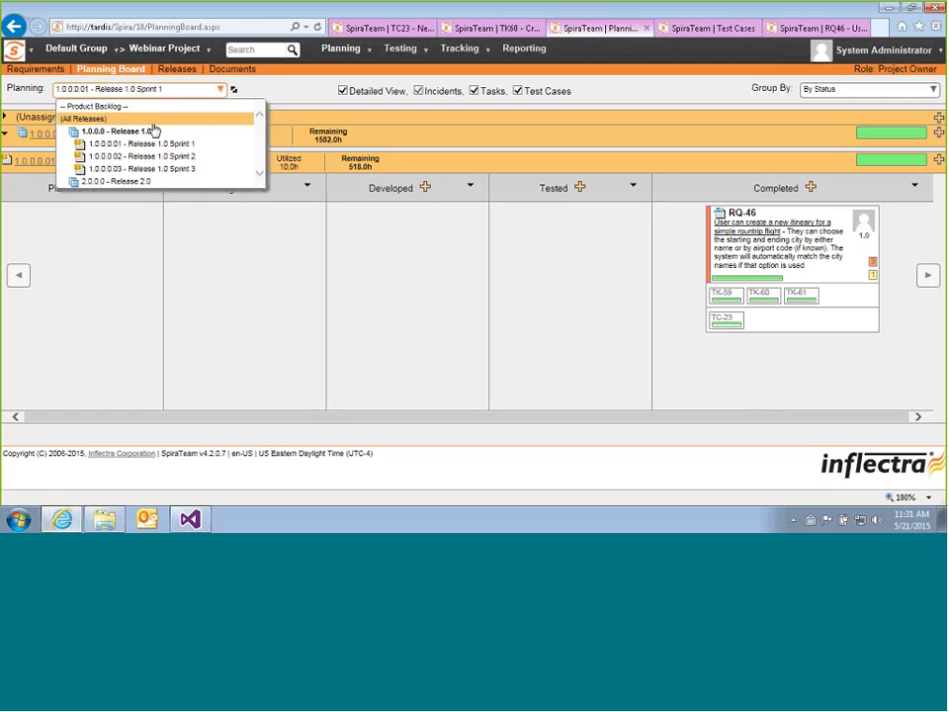
{"action": "left_click", "coordinate": [135, 134]}
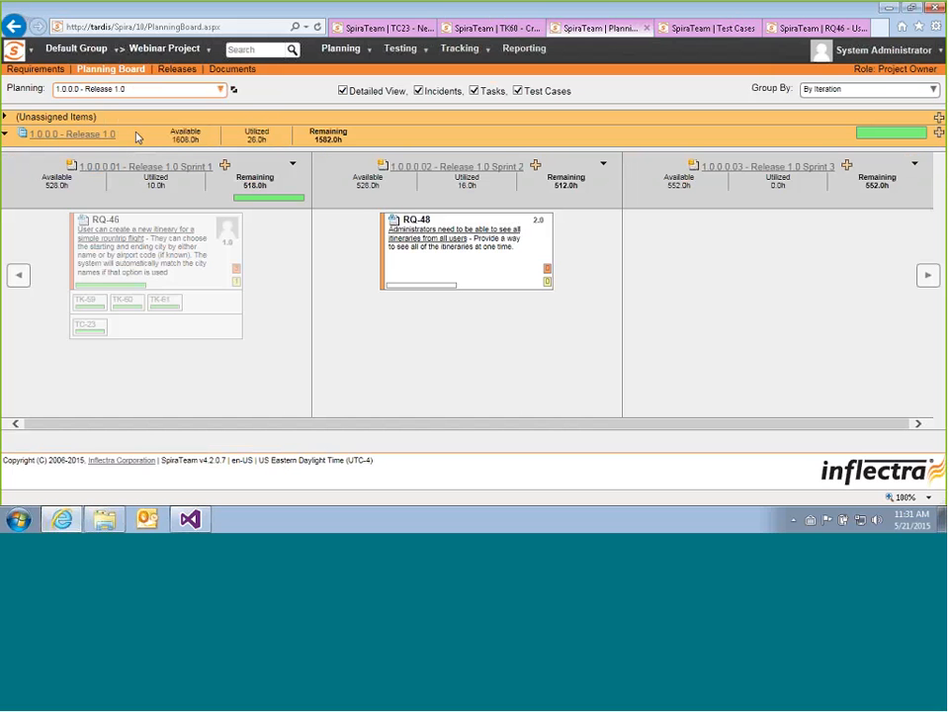
Group the Release 1.0 planning board by status and review the planned RQ-48 story card.
{"action": "mouse_move", "coordinate": [287, 203]}
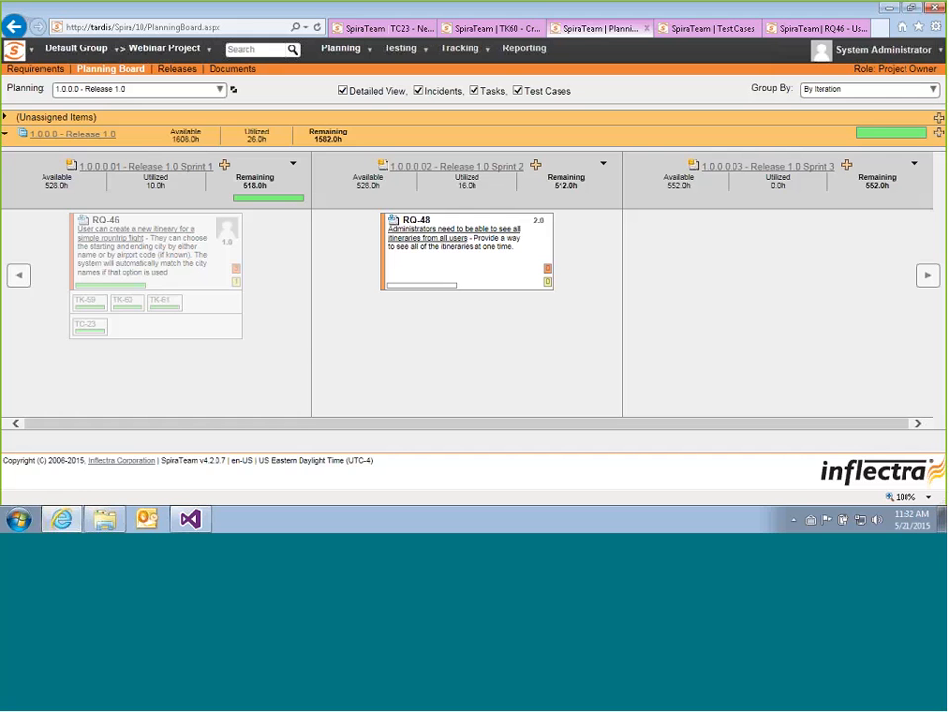
{"action": "left_click", "coordinate": [929, 89]}
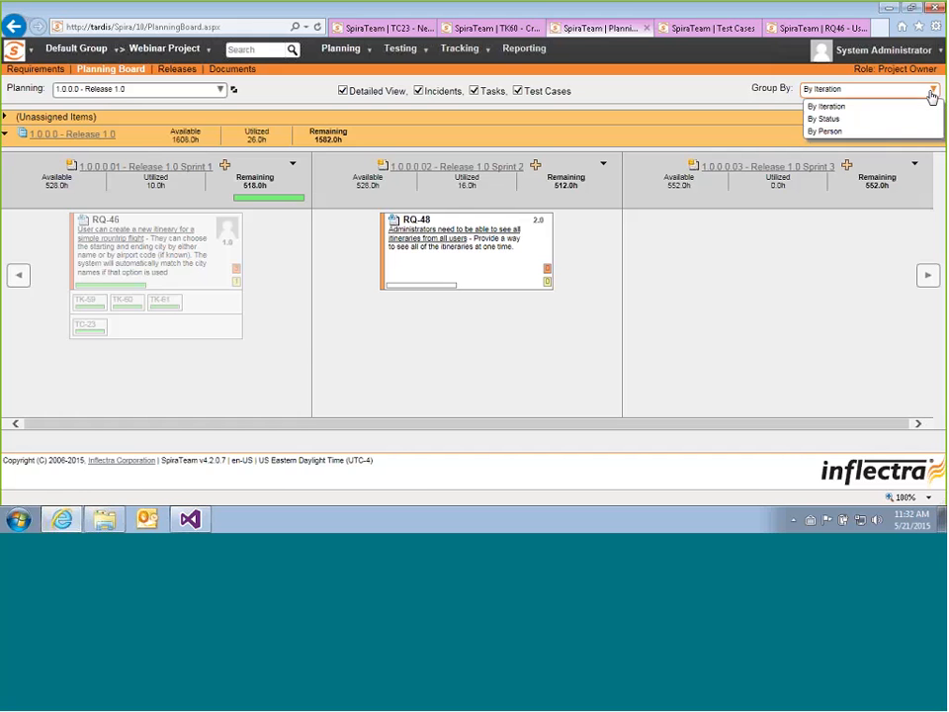
{"action": "left_click", "coordinate": [837, 118]}
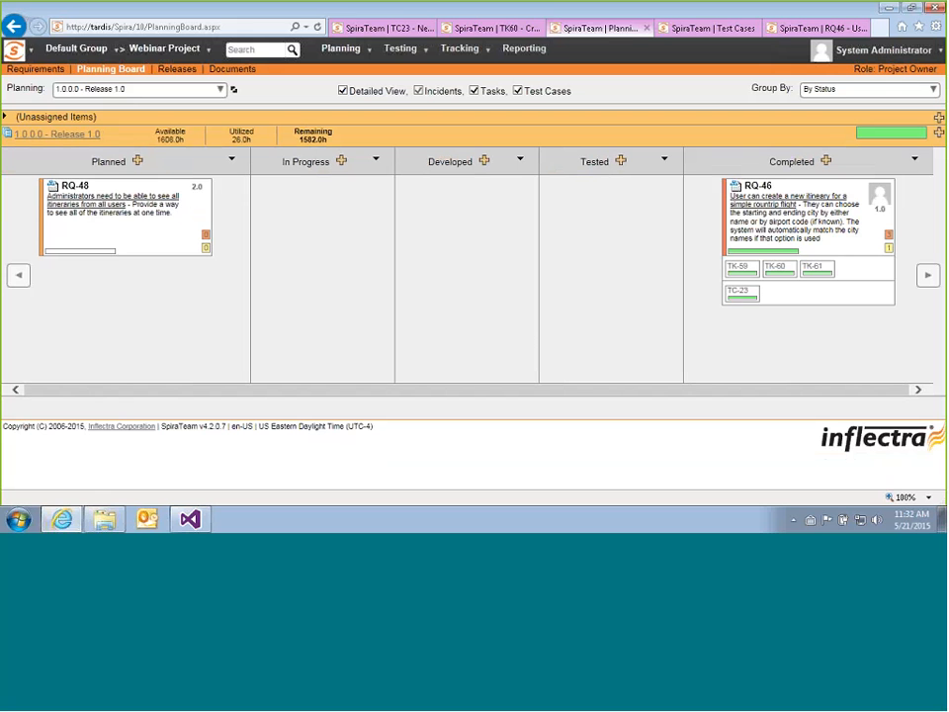
{"action": "mouse_move", "coordinate": [79, 195]}
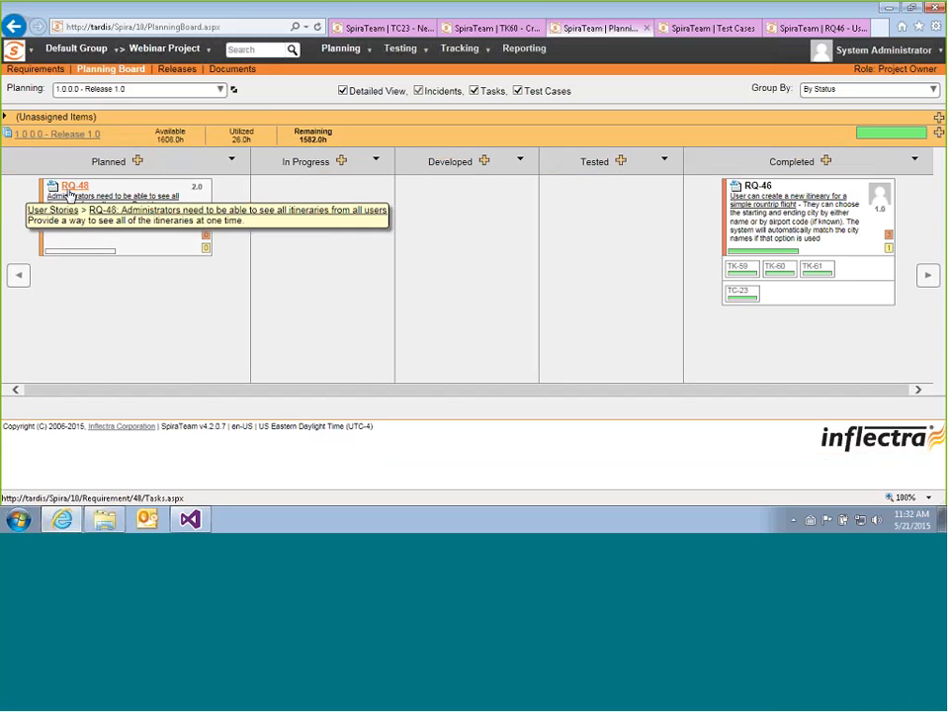
{"action": "mouse_move", "coordinate": [83, 249]}
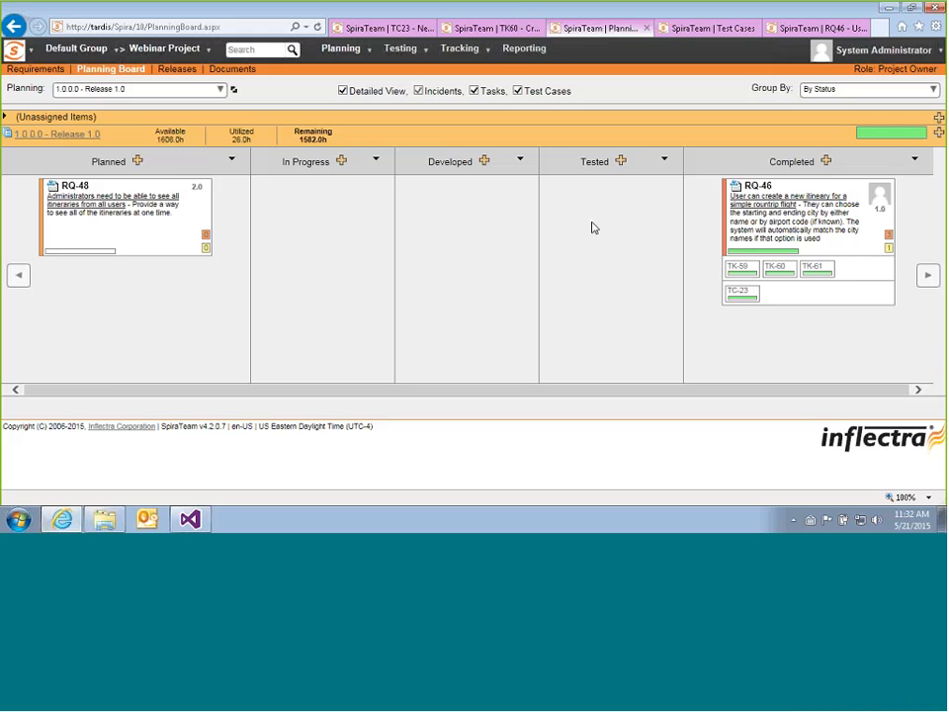
Open the Webinar Project home page and switch its requirement graph to Requirement Burnup.
{"action": "left_click", "coordinate": [146, 55]}
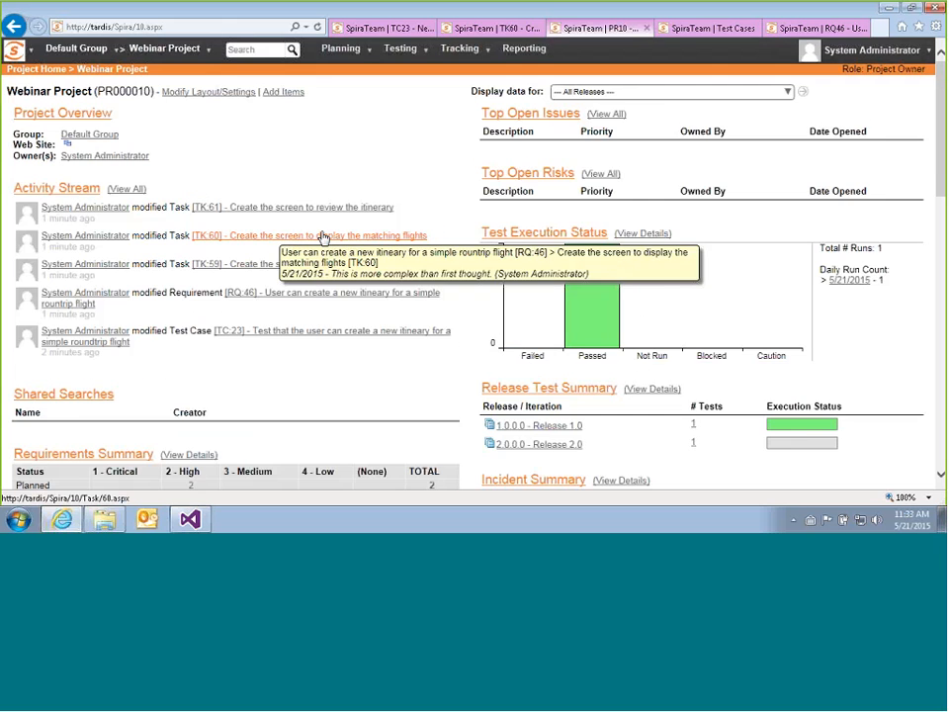
{"action": "scroll", "coordinate": [333, 214], "scroll_direction": "down", "scroll_amount": 5}
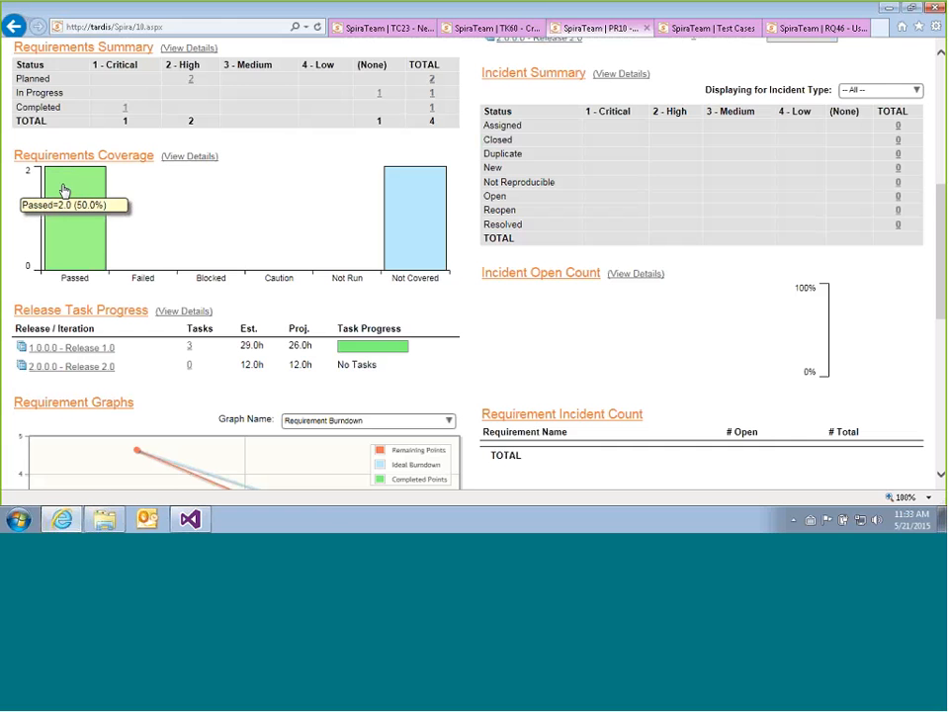
{"action": "scroll", "coordinate": [67, 187], "scroll_direction": "down", "scroll_amount": 2}
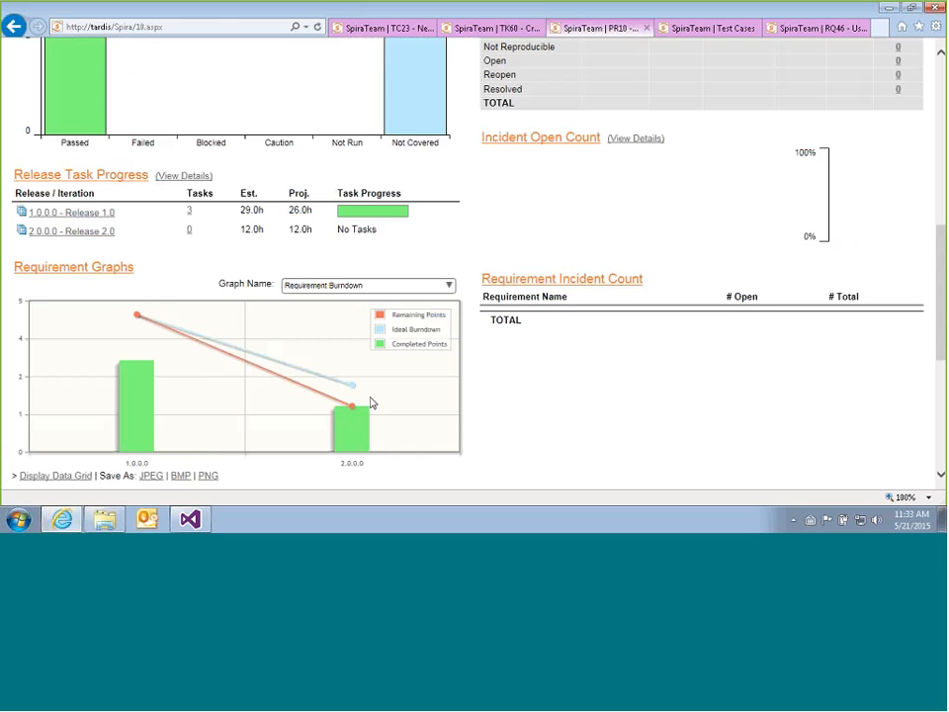
{"action": "left_click", "coordinate": [448, 284]}
{"action": "left_click", "coordinate": [373, 314]}
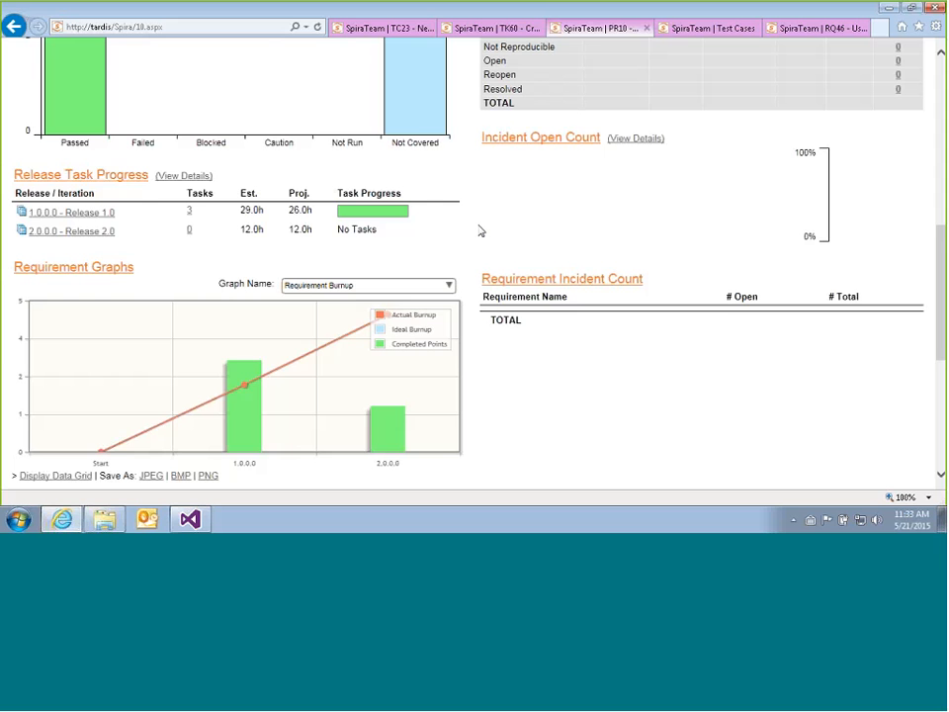
Limit the project home page data to 1.0.0.0 - Release 1.0.
{"action": "scroll", "coordinate": [568, 271], "scroll_direction": "up", "scroll_amount": 4}
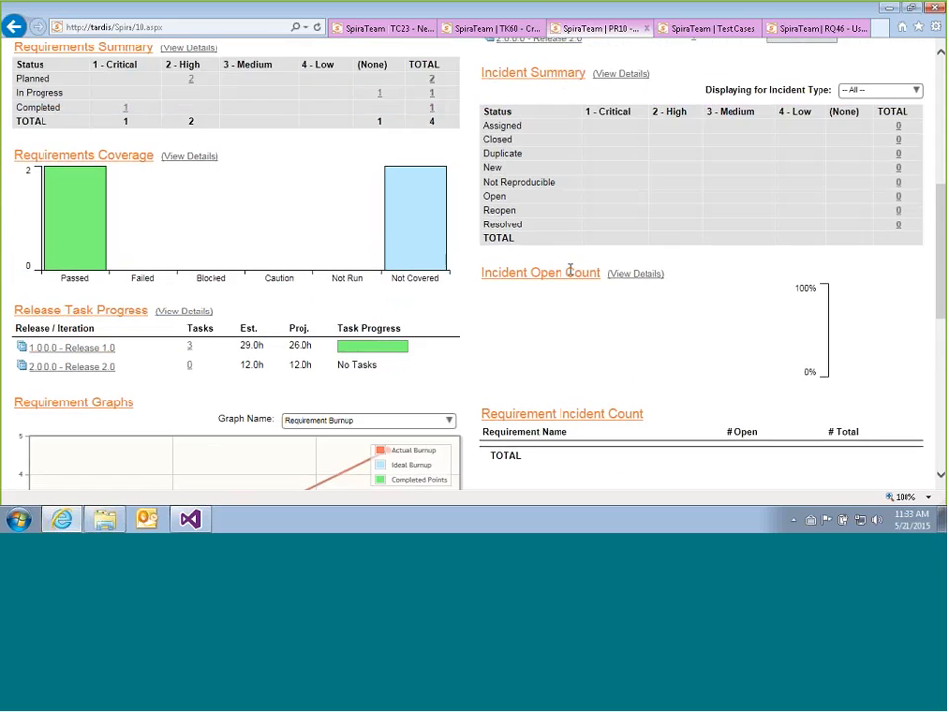
{"action": "scroll", "coordinate": [570, 276], "scroll_direction": "up", "scroll_amount": 3}
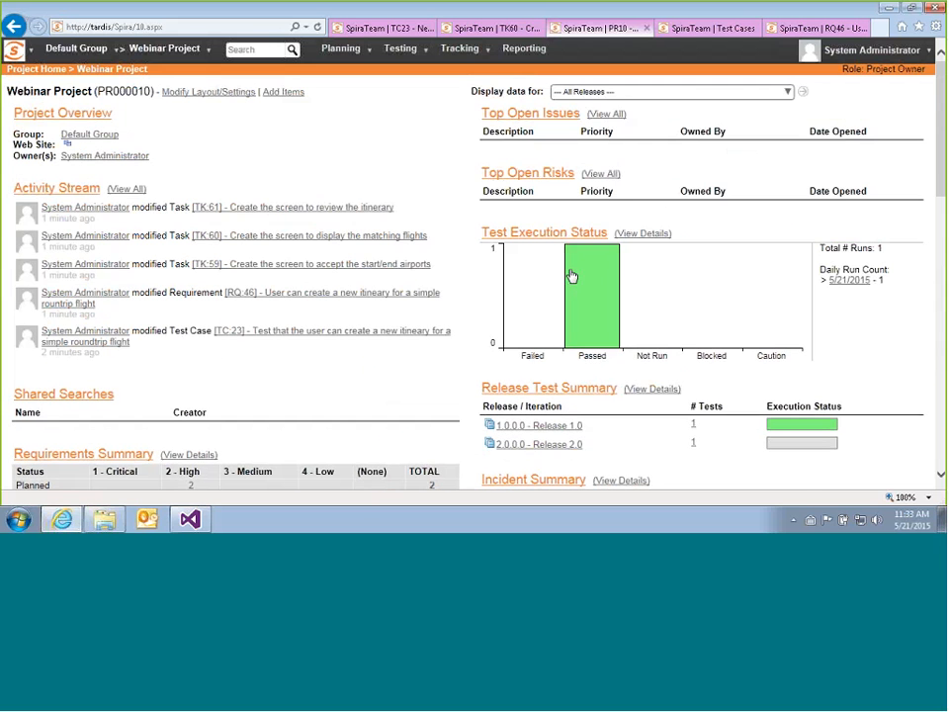
{"action": "left_click", "coordinate": [789, 95]}
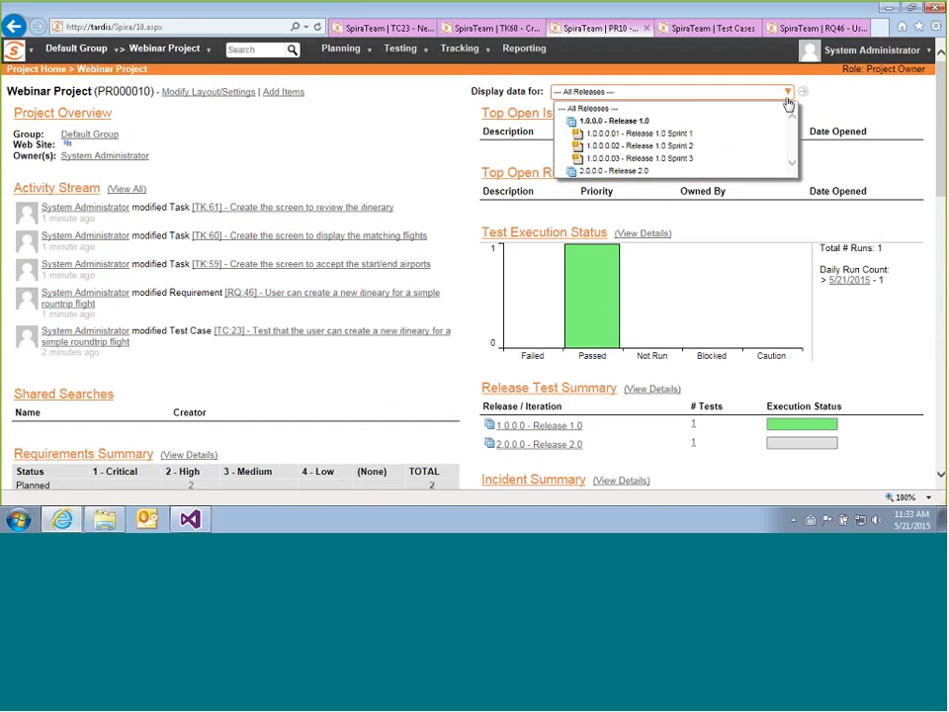
{"action": "left_click", "coordinate": [634, 122]}
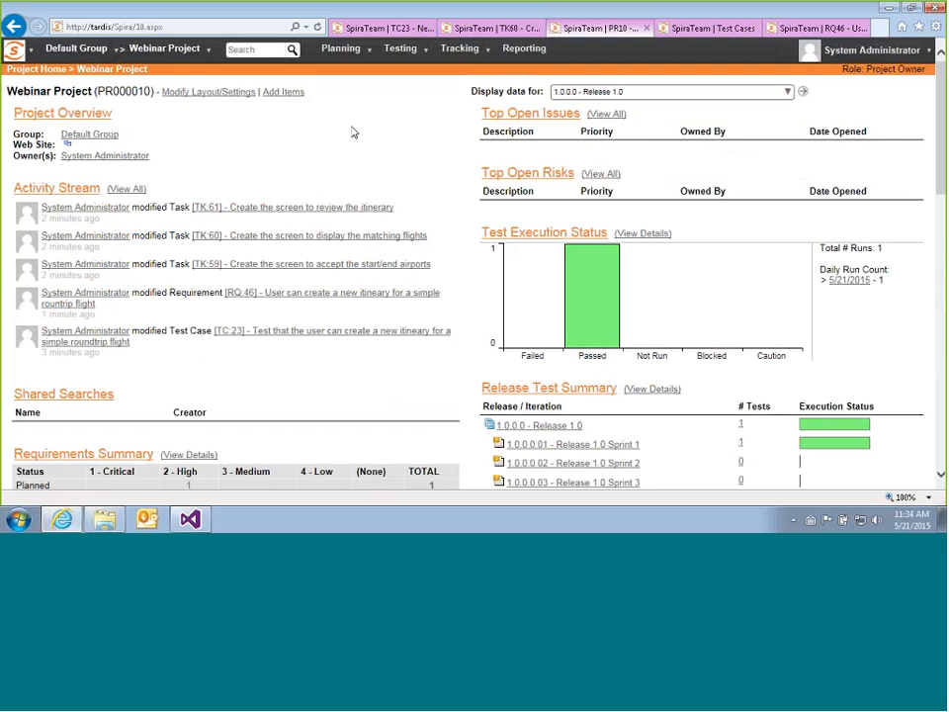
Display the project home page's requirement graph as Requirement Burnup, followed by Requirement Velocity.
{"action": "scroll", "coordinate": [354, 131], "scroll_direction": "down", "scroll_amount": 3}
{"action": "scroll", "coordinate": [354, 132], "scroll_direction": "down", "scroll_amount": 10}
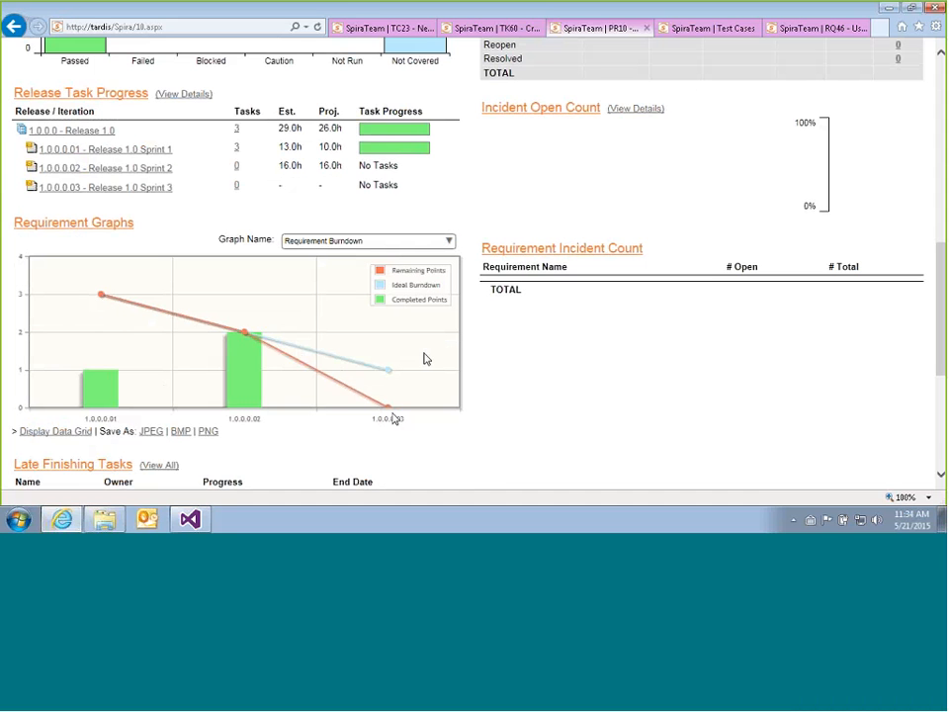
{"action": "left_click", "coordinate": [447, 244]}
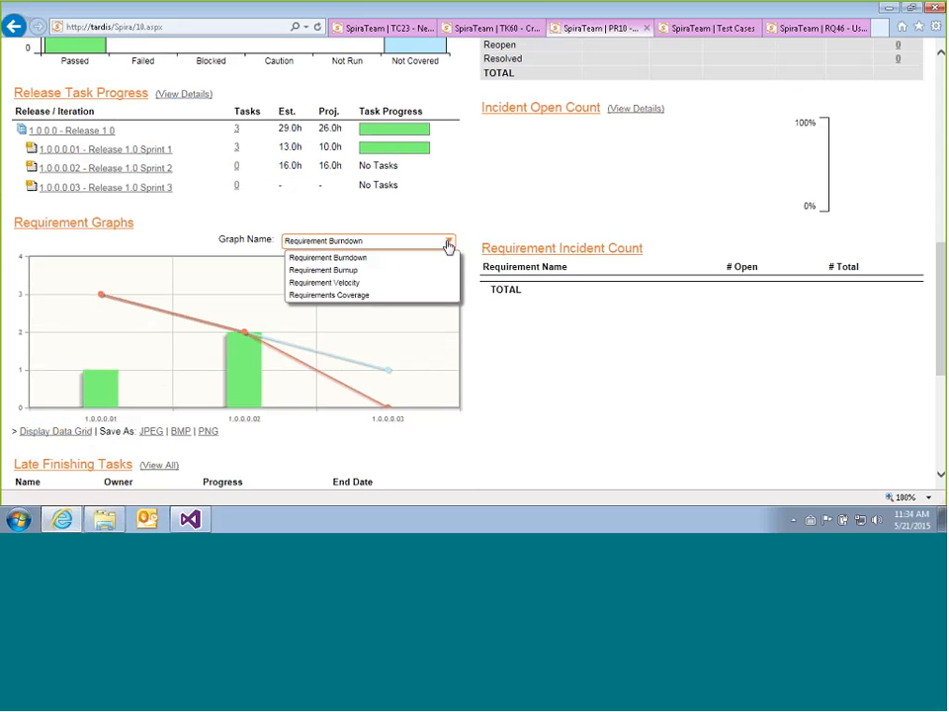
{"action": "left_click", "coordinate": [364, 270]}
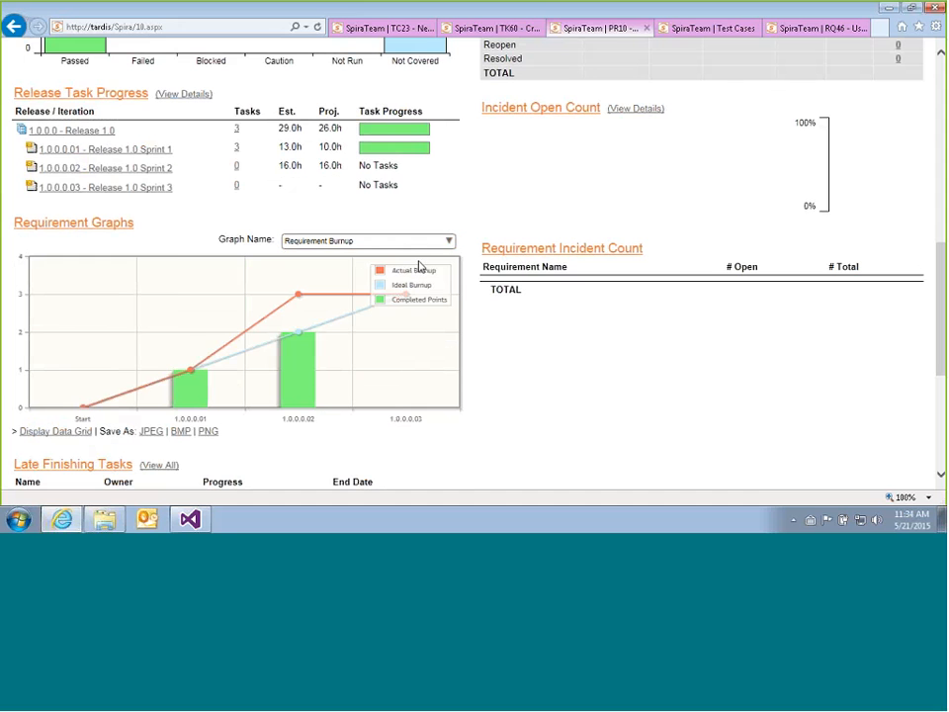
{"action": "left_click", "coordinate": [450, 243]}
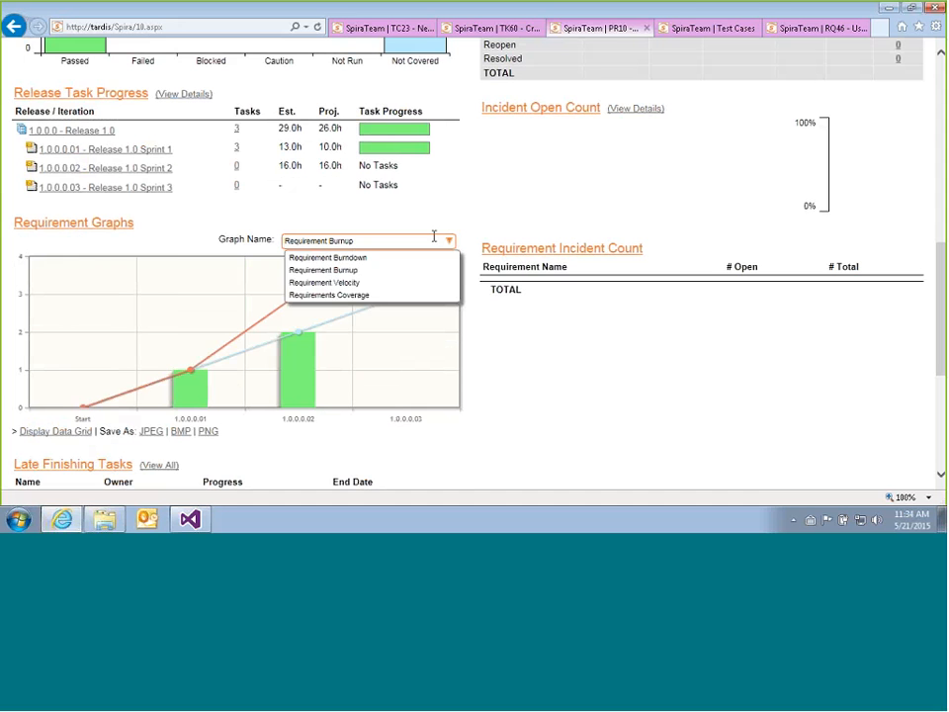
{"action": "left_click", "coordinate": [360, 282]}
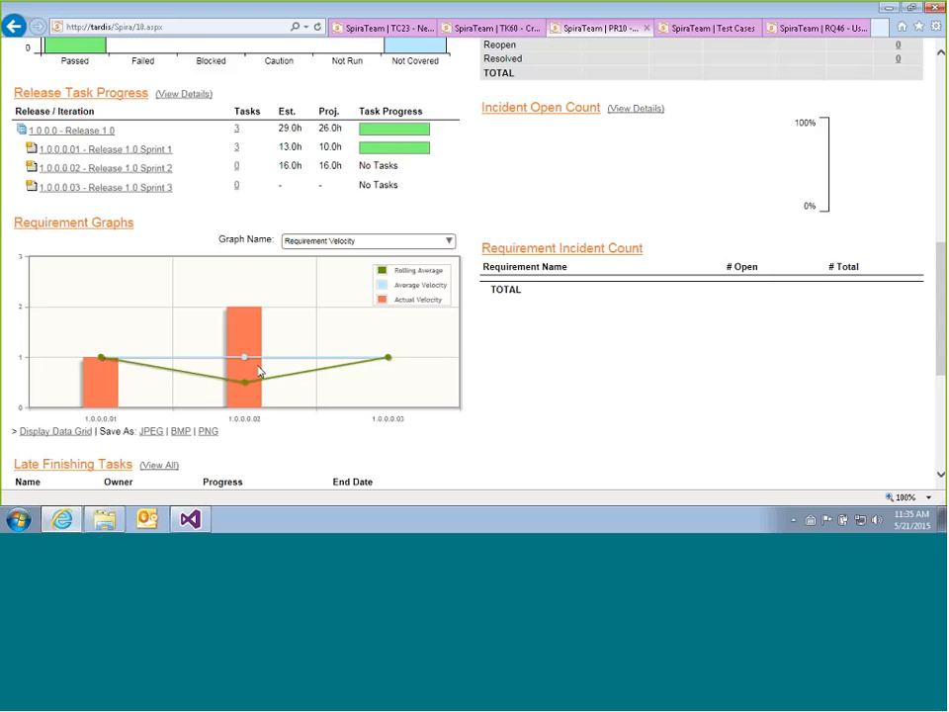
Open the Reports Center and examine the graph choices for Task Graphs and the X-axis choices for the Requirement Summary Graph.
{"action": "scroll", "coordinate": [290, 344], "scroll_direction": "up", "scroll_amount": 3}
{"action": "scroll", "coordinate": [291, 344], "scroll_direction": "up", "scroll_amount": 2}
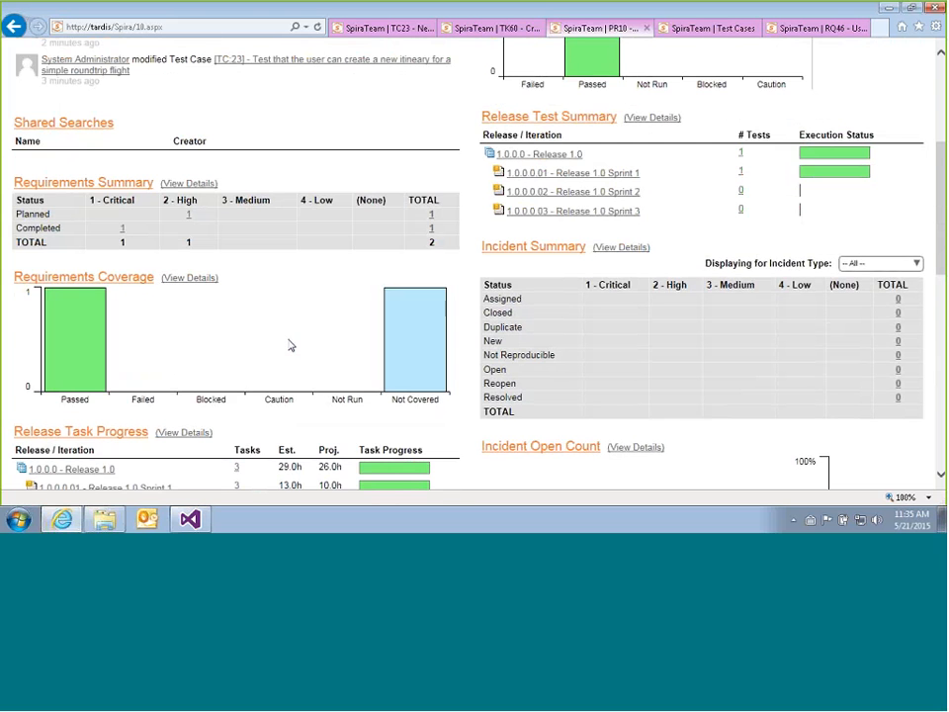
{"action": "scroll", "coordinate": [291, 345], "scroll_direction": "up", "scroll_amount": 4}
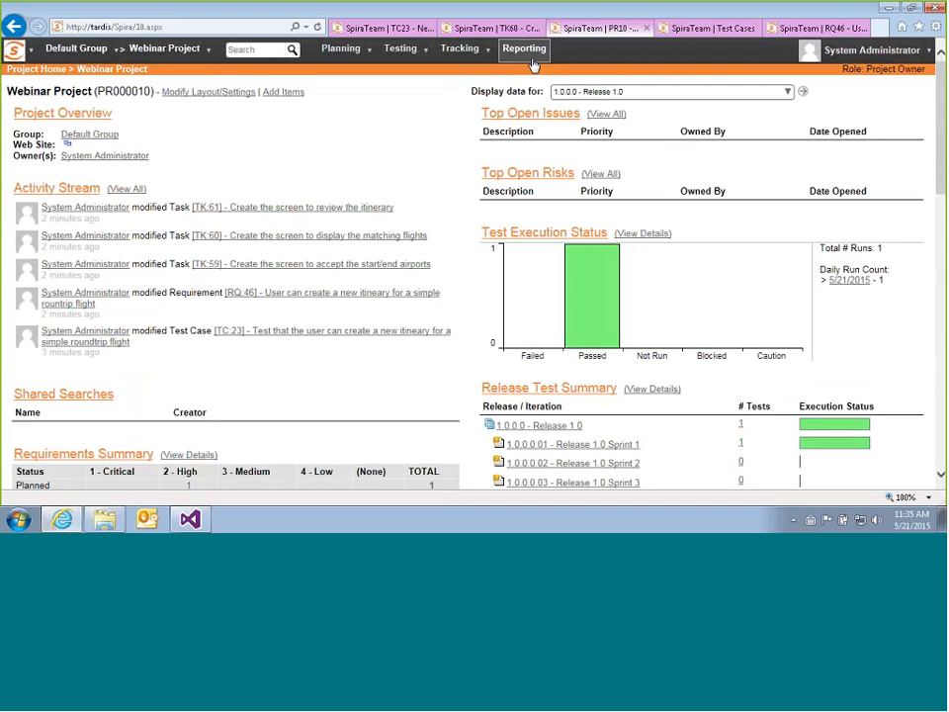
{"action": "left_click", "coordinate": [531, 57]}
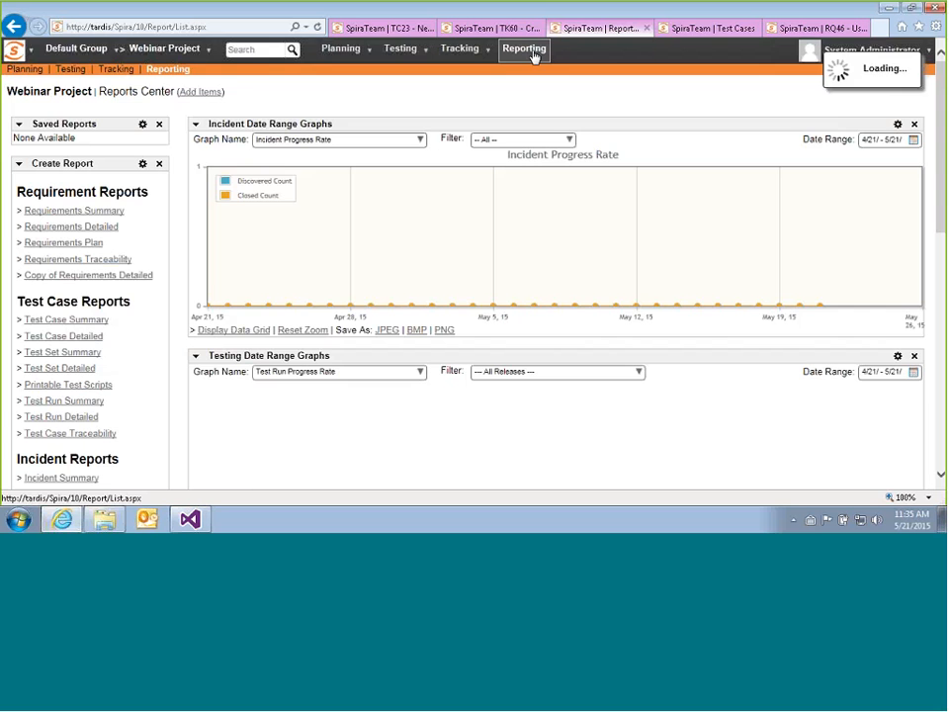
{"action": "scroll", "coordinate": [539, 58], "scroll_direction": "down", "scroll_amount": 10}
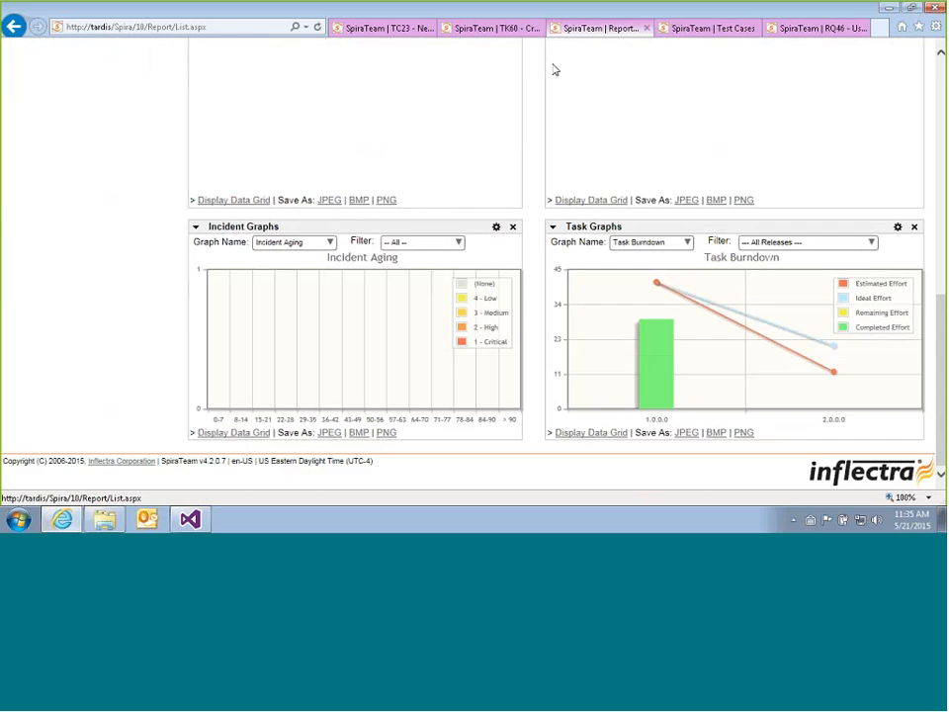
{"action": "left_click", "coordinate": [688, 243]}
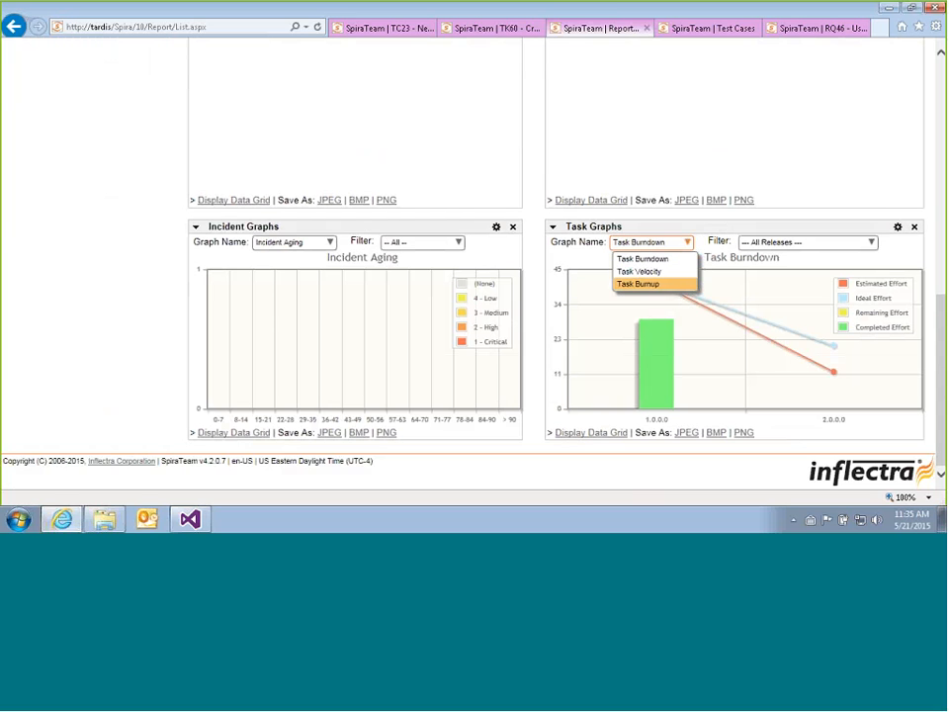
{"action": "left_click", "coordinate": [879, 270]}
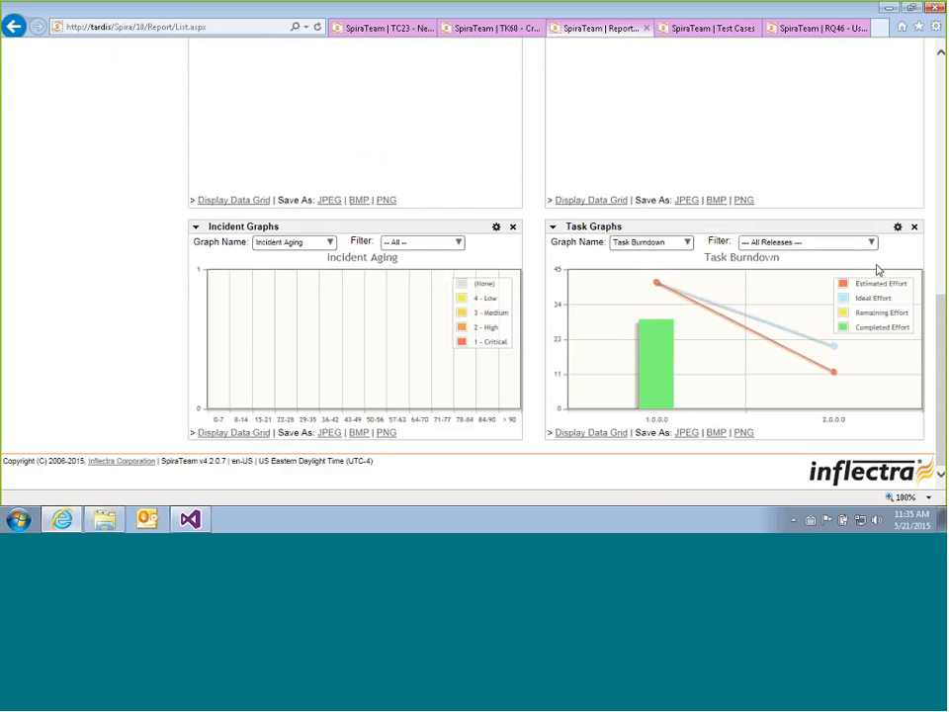
{"action": "scroll", "coordinate": [649, 248], "scroll_direction": "up", "scroll_amount": 2}
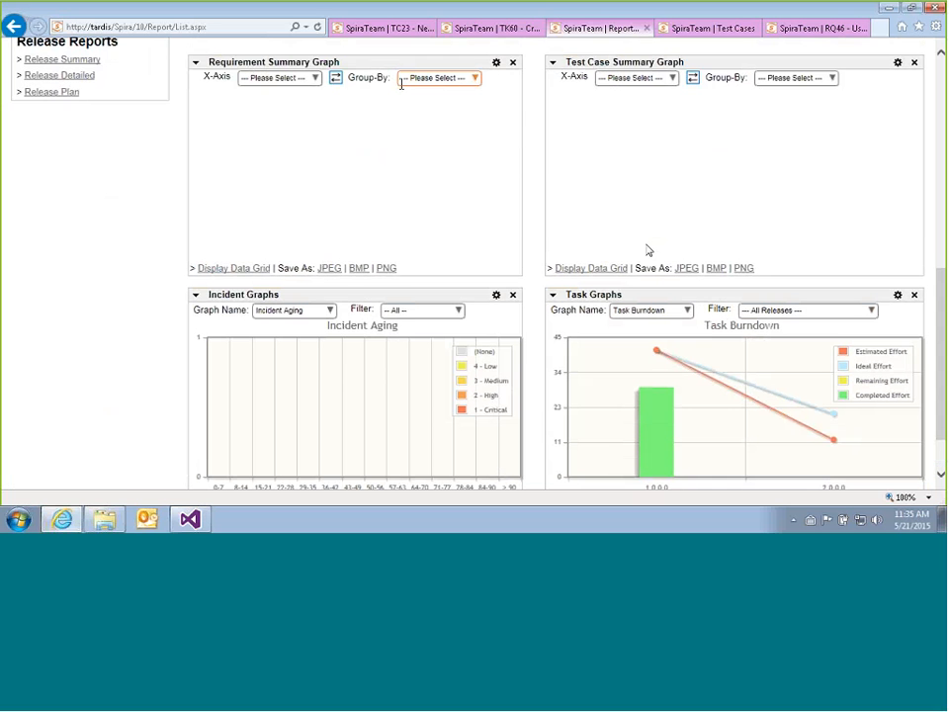
{"action": "left_click", "coordinate": [310, 79]}
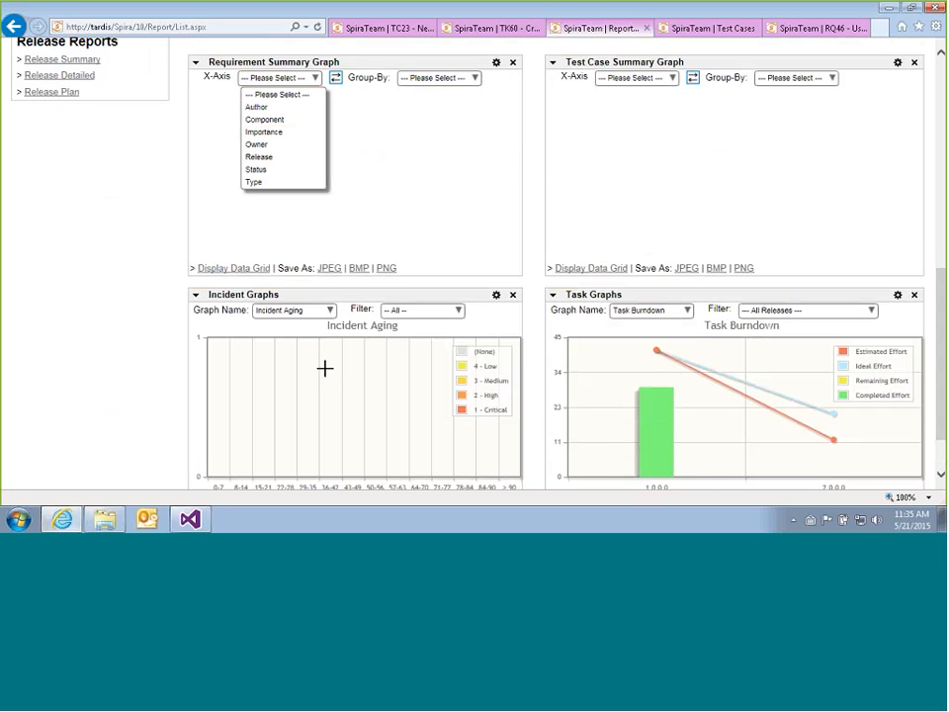
{"action": "scroll", "coordinate": [711, 198], "scroll_direction": "up", "scroll_amount": 10}
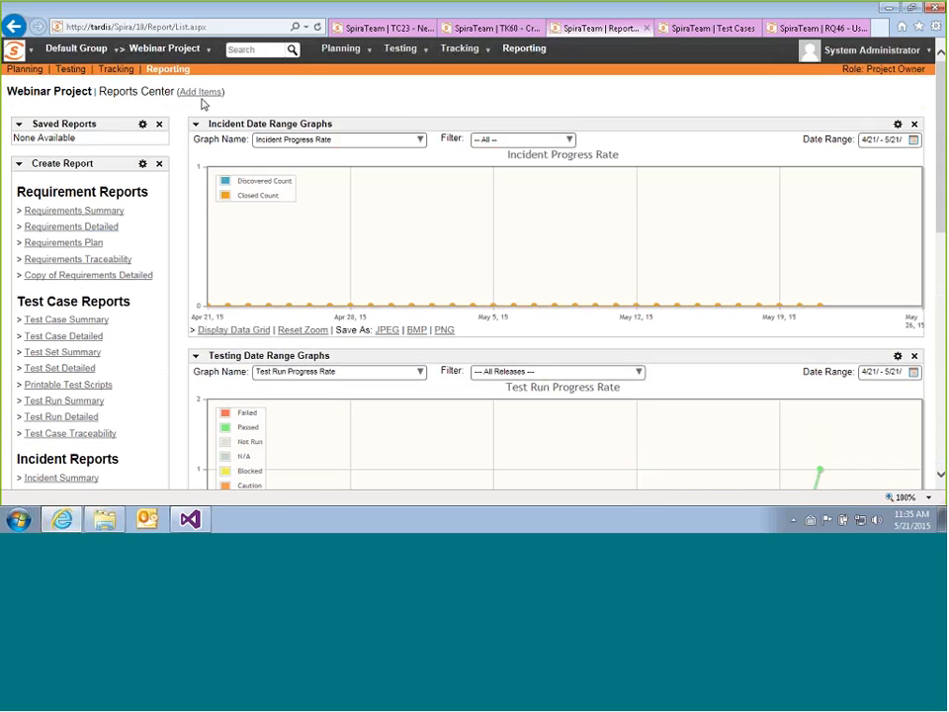
Add the Requirement Graphs widget to the Left Side zone of the Reports Center and reload the page.
{"action": "left_click", "coordinate": [197, 92]}
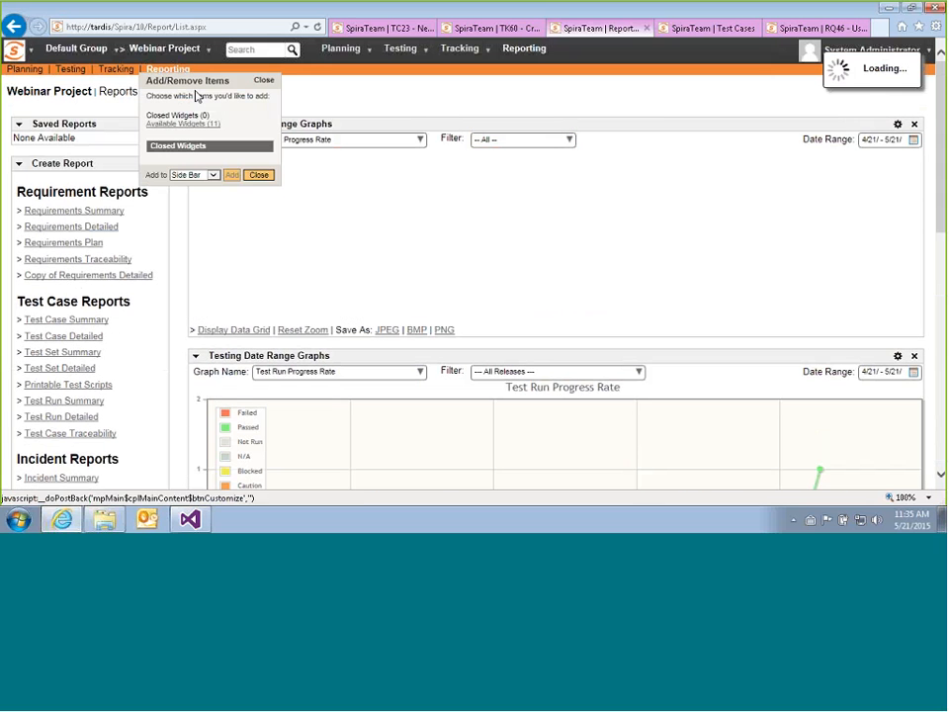
{"action": "left_click", "coordinate": [182, 123]}
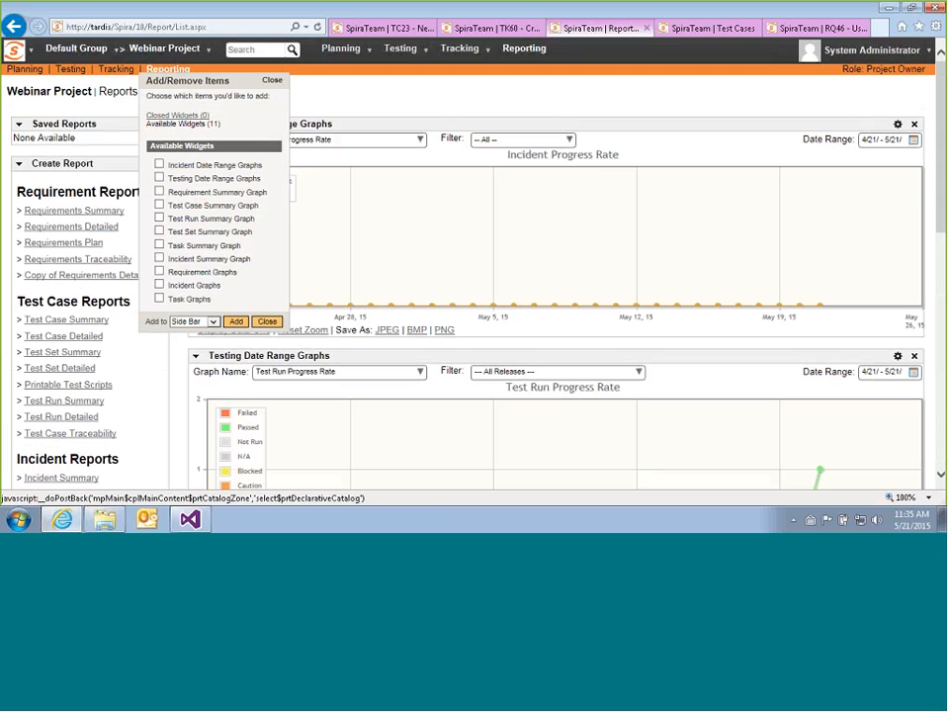
{"action": "left_click", "coordinate": [159, 272]}
{"action": "left_click", "coordinate": [196, 322]}
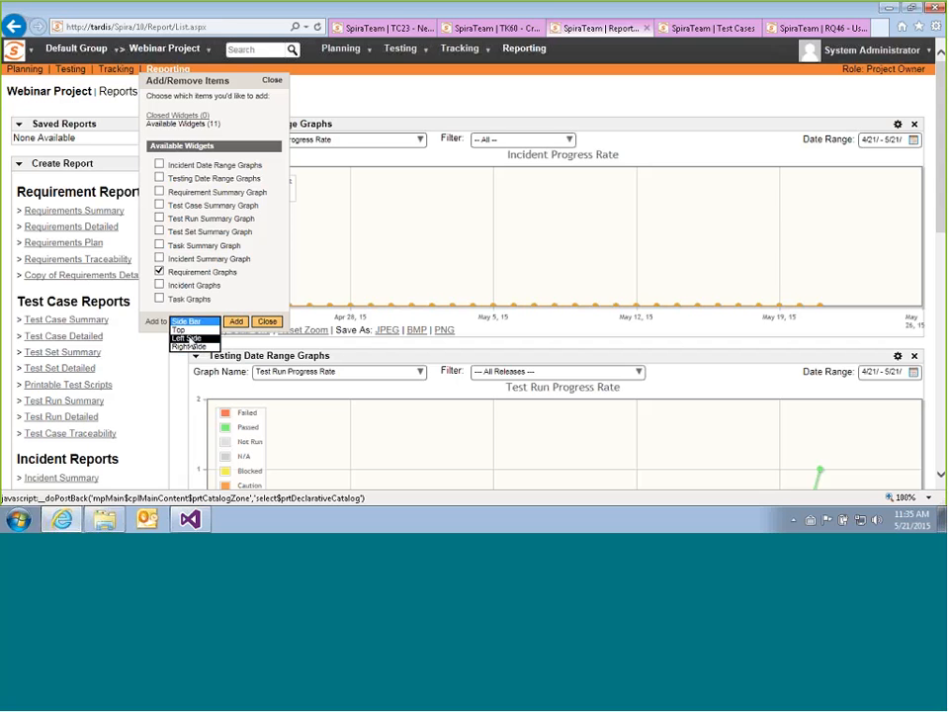
{"action": "left_click", "coordinate": [188, 339]}
{"action": "left_click", "coordinate": [236, 323]}
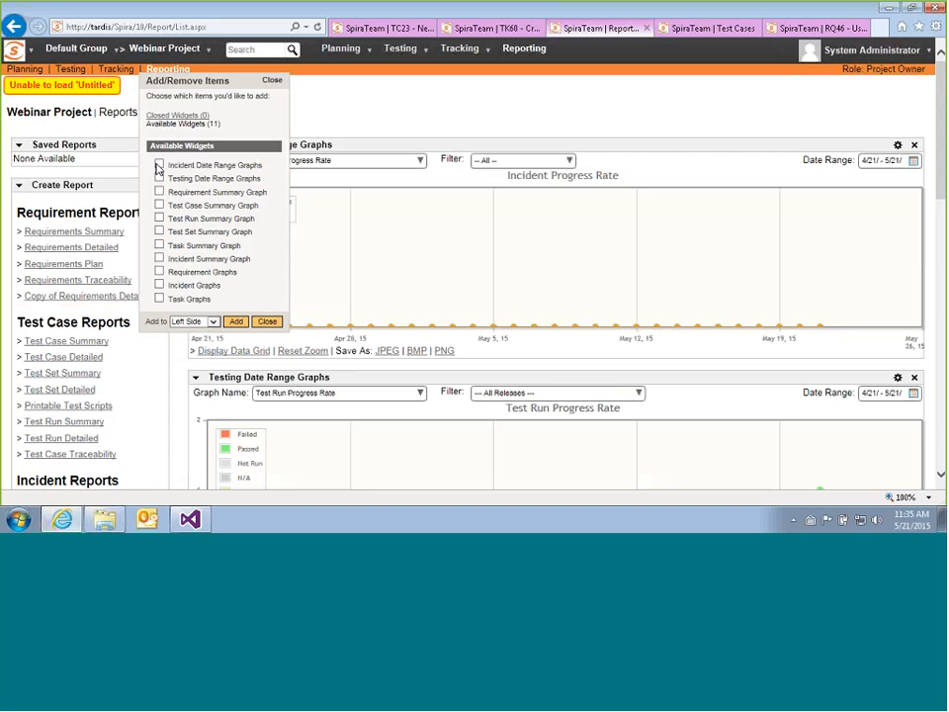
{"action": "left_click", "coordinate": [153, 73]}
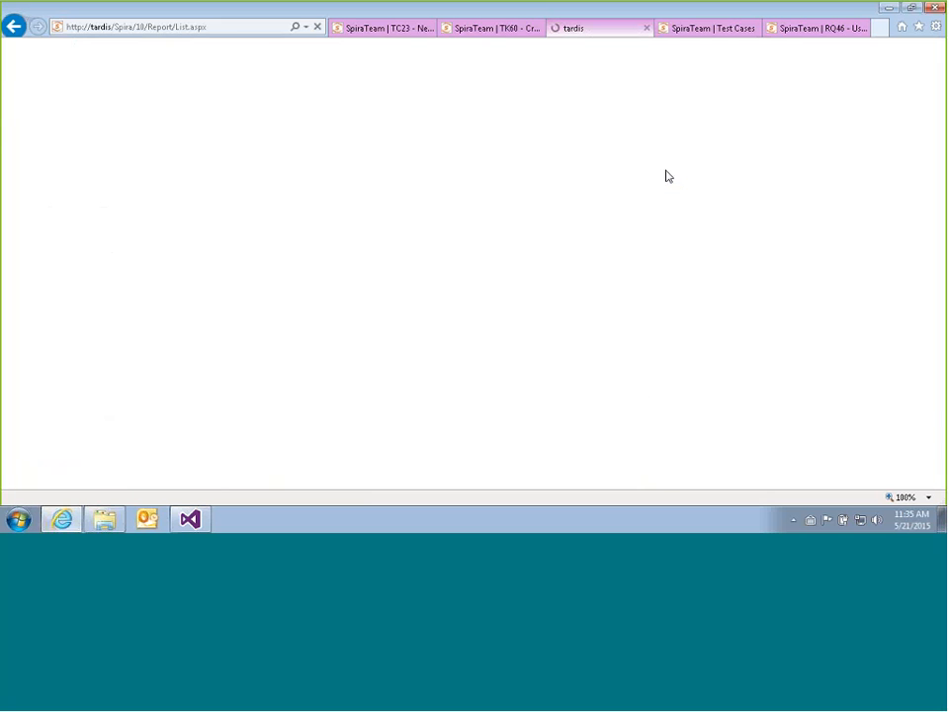
Move the Task Graphs widget above the Test Case Summary Graph so it sits beside Requirement Graphs.
{"action": "scroll", "coordinate": [636, 244], "scroll_direction": "down", "scroll_amount": 4}
{"action": "scroll", "coordinate": [636, 243], "scroll_direction": "down", "scroll_amount": 1}
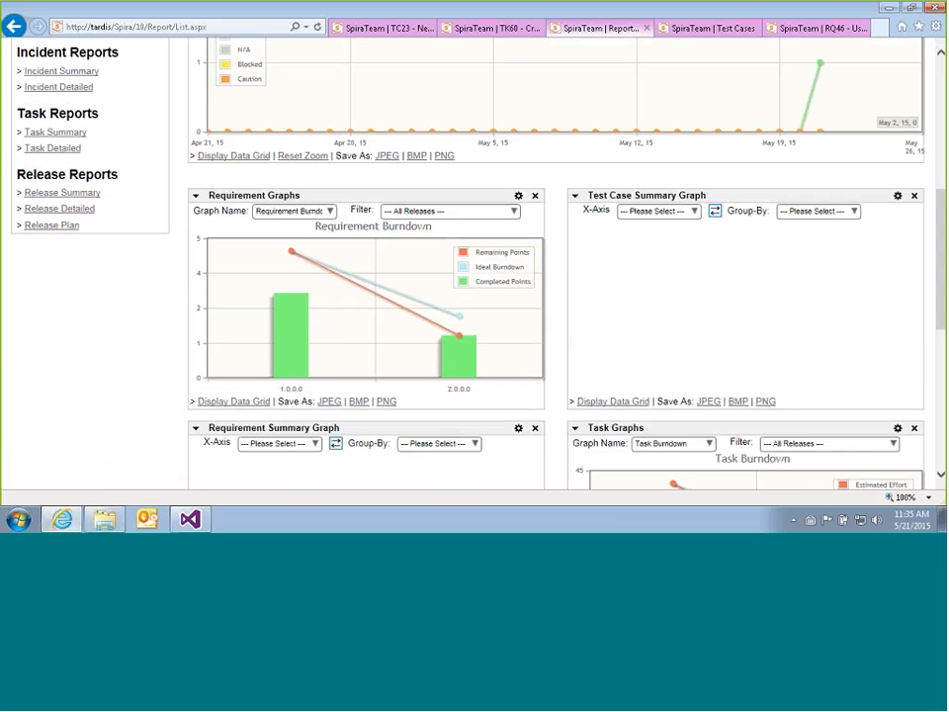
{"action": "scroll", "coordinate": [662, 422], "scroll_direction": "down", "scroll_amount": 2}
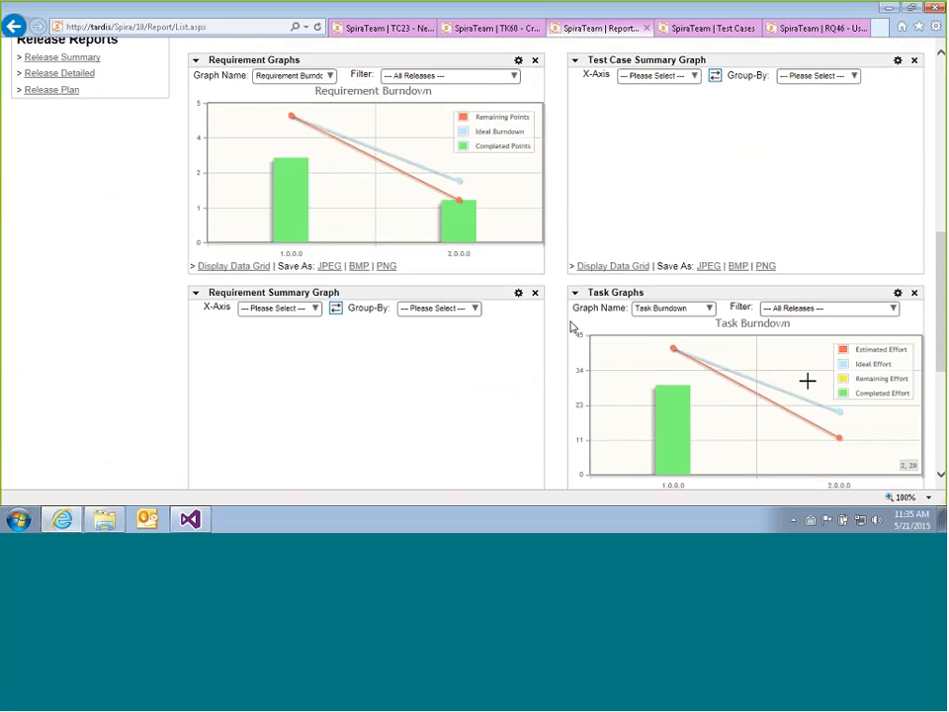
{"action": "scroll", "coordinate": [763, 334], "scroll_direction": "up", "scroll_amount": 2}
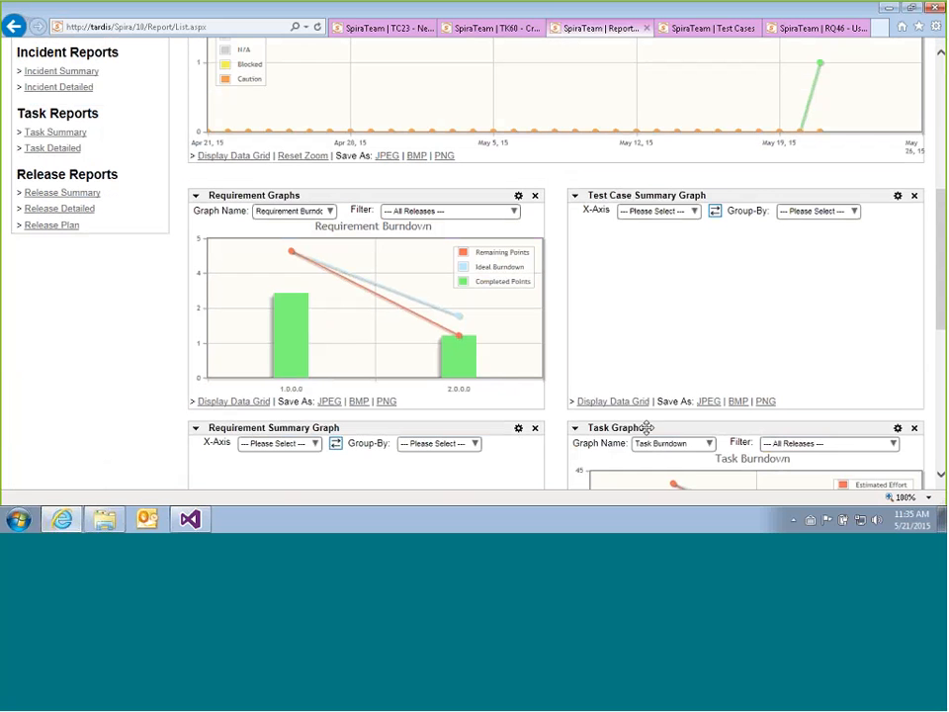
{"action": "left_click_drag", "start_coordinate": [646, 426], "coordinate": [629, 186]}
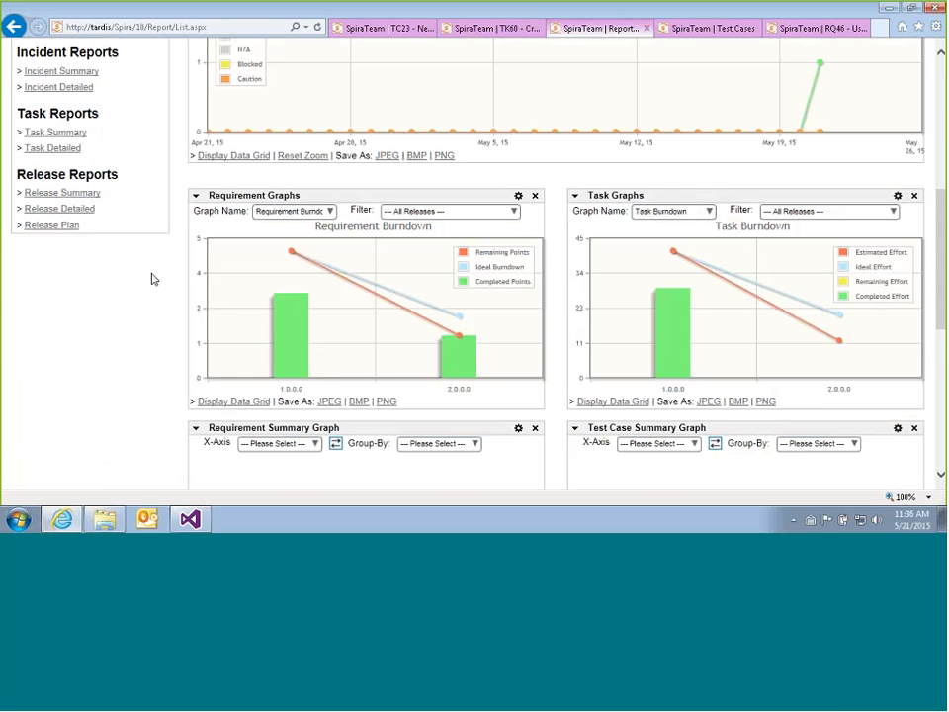
Return to the Webinar Project home page and review its requirements coverage, release task progress and burndown graphs.
{"action": "scroll", "coordinate": [158, 282], "scroll_direction": "up", "scroll_amount": 5}
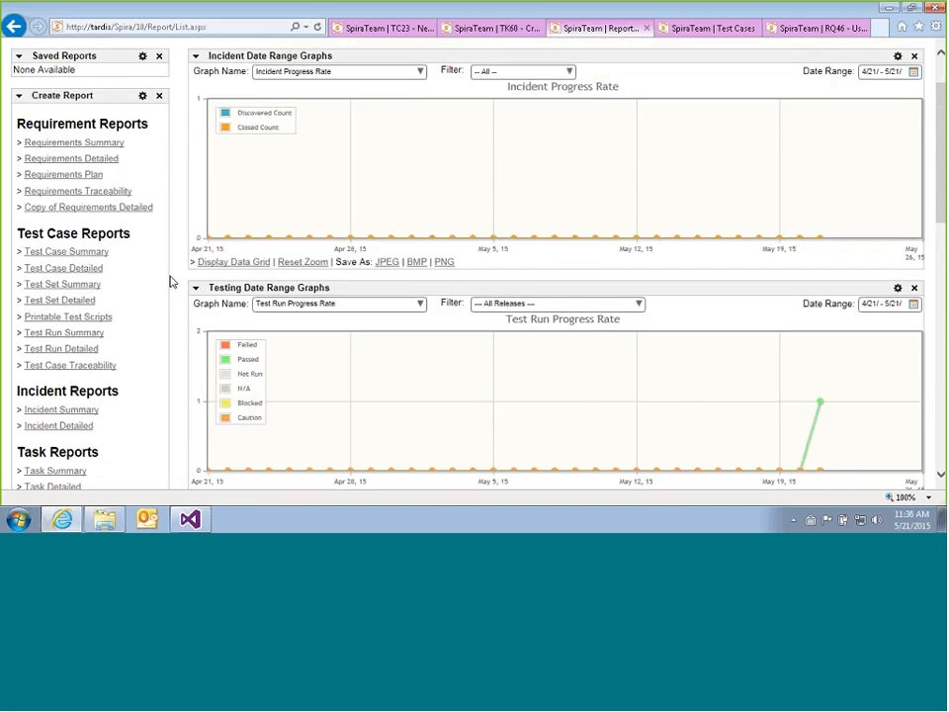
{"action": "left_click", "coordinate": [170, 68]}
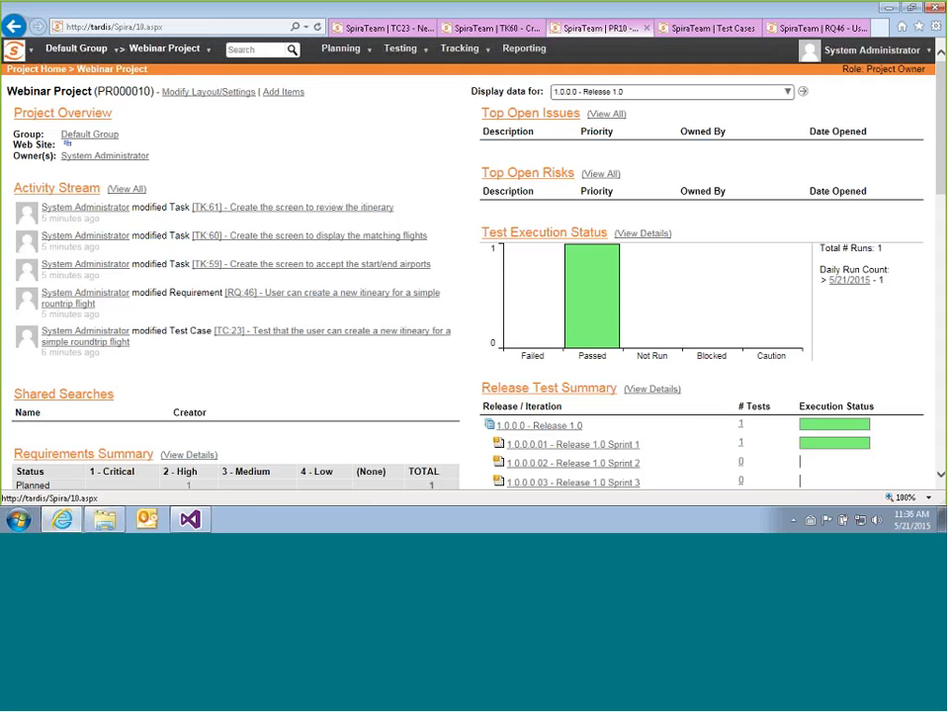
{"action": "scroll", "coordinate": [419, 233], "scroll_direction": "down", "scroll_amount": 6}
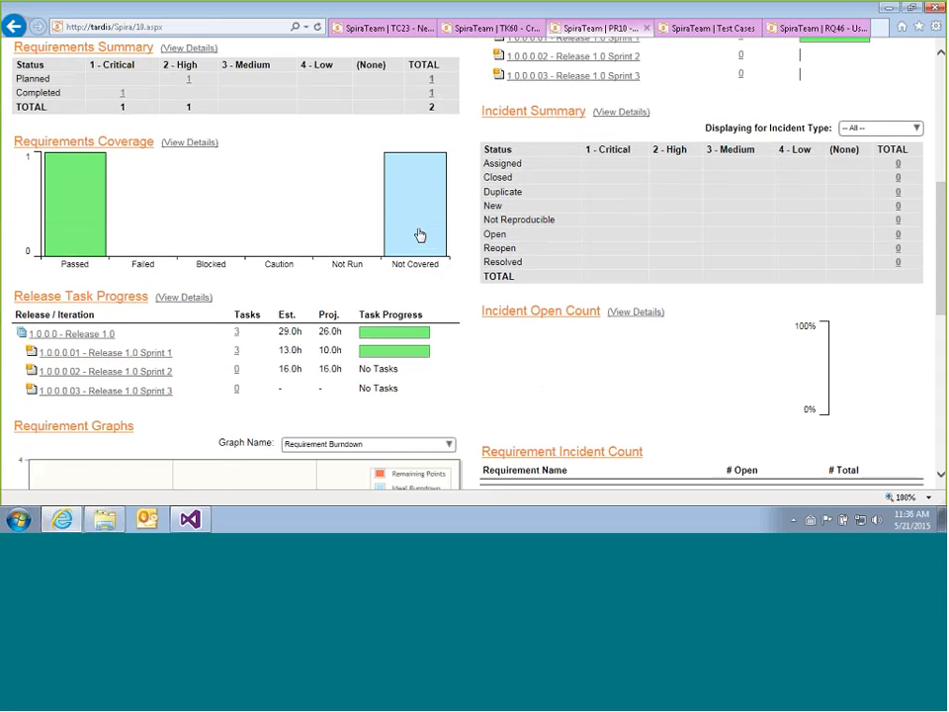
{"action": "scroll", "coordinate": [419, 234], "scroll_direction": "down", "scroll_amount": 5}
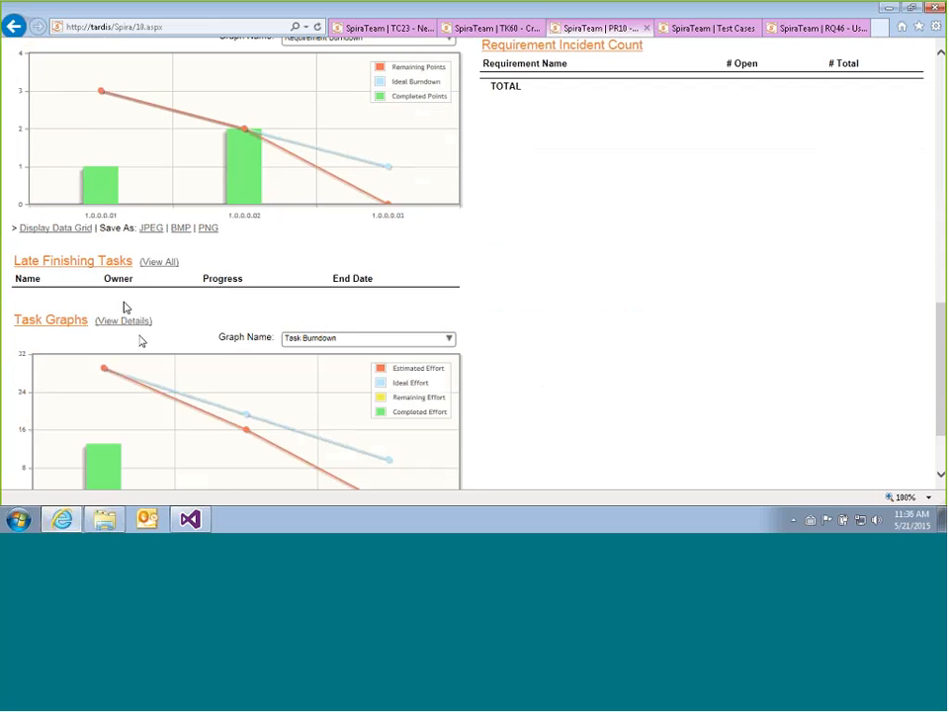
{"action": "scroll", "coordinate": [123, 307], "scroll_direction": "up", "scroll_amount": 11}
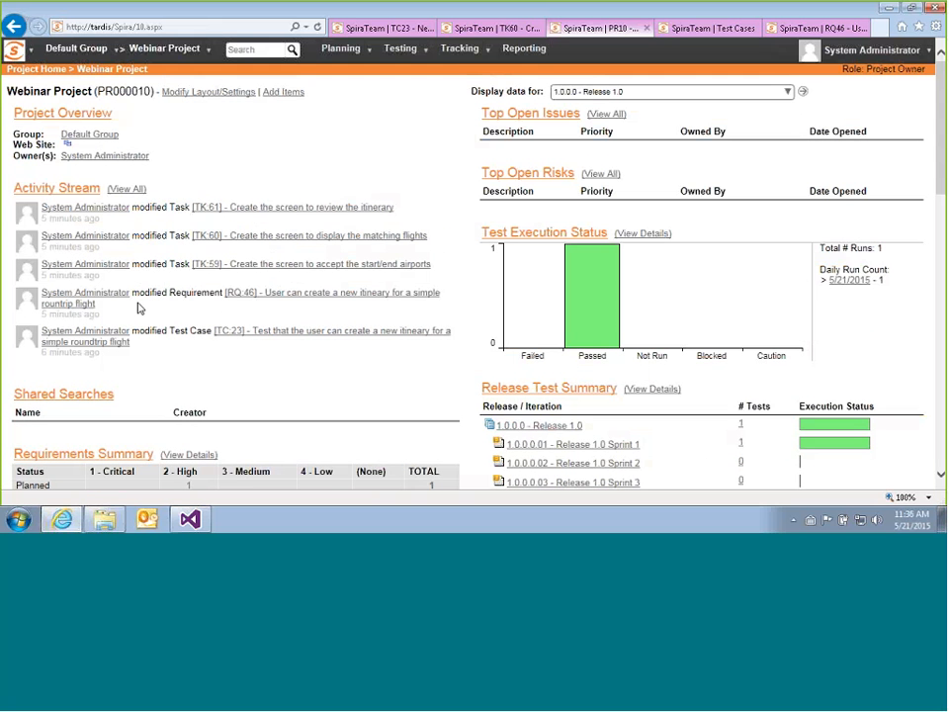
Add the Late Starting Tasks widget to the Right Side zone of the project home page and finish customizing.
{"action": "left_click", "coordinate": [292, 96]}
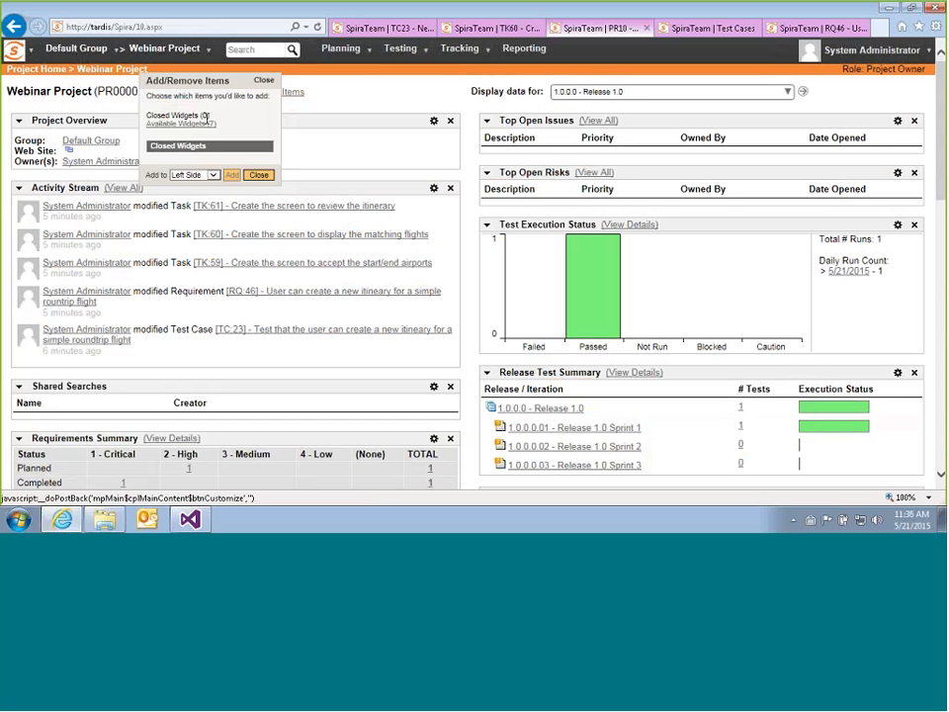
{"action": "left_click", "coordinate": [190, 125]}
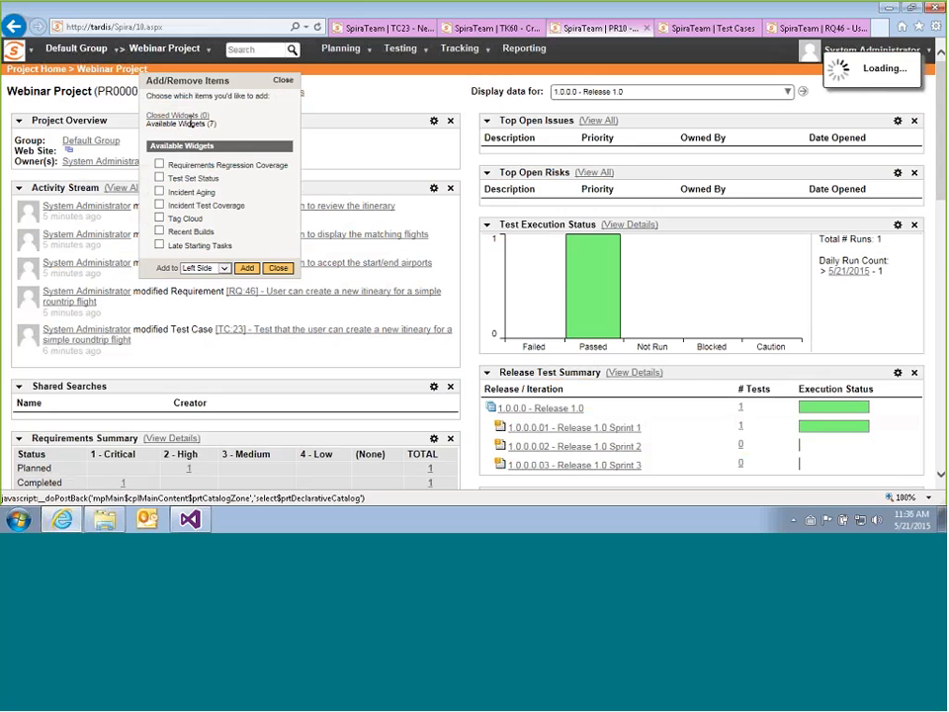
{"action": "left_click", "coordinate": [159, 246]}
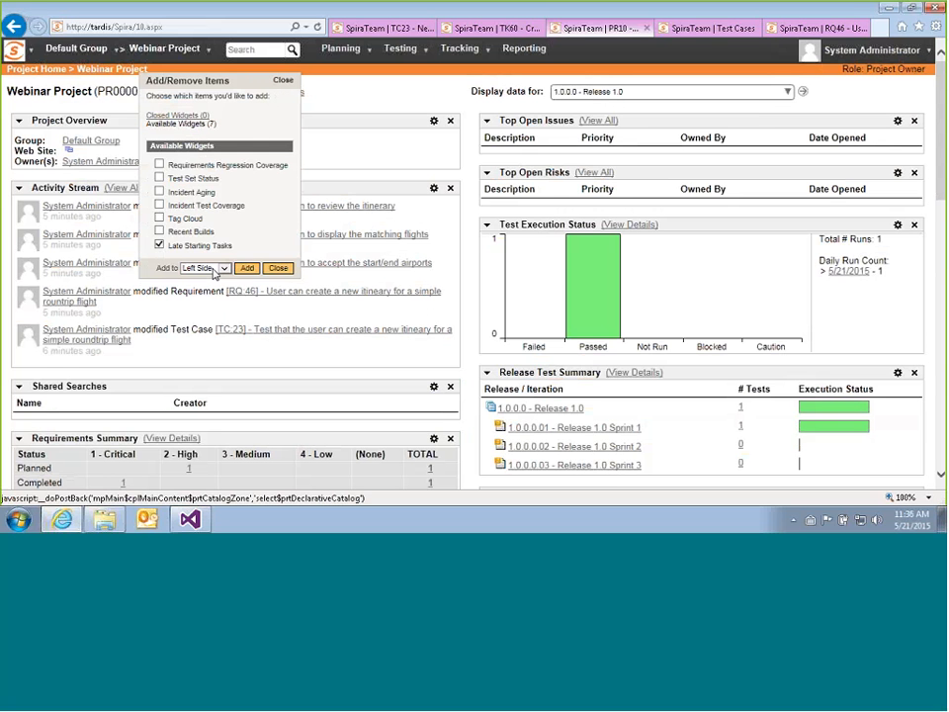
{"action": "left_click", "coordinate": [248, 269]}
{"action": "left_click", "coordinate": [203, 268]}
{"action": "key", "text": "Down"}
{"action": "left_click", "coordinate": [248, 269]}
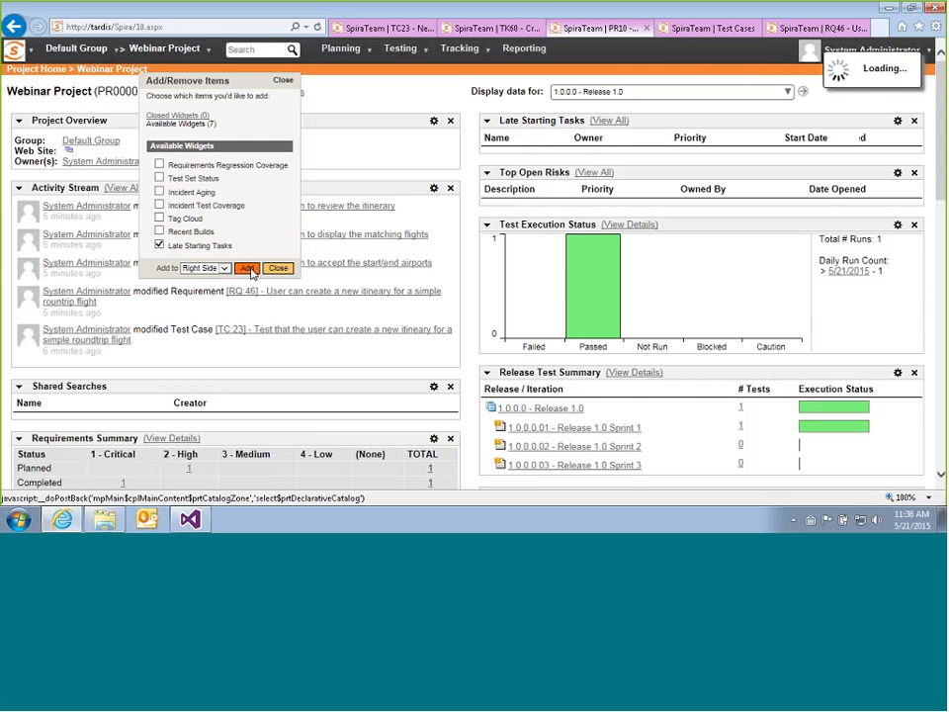
{"action": "left_click", "coordinate": [283, 80]}
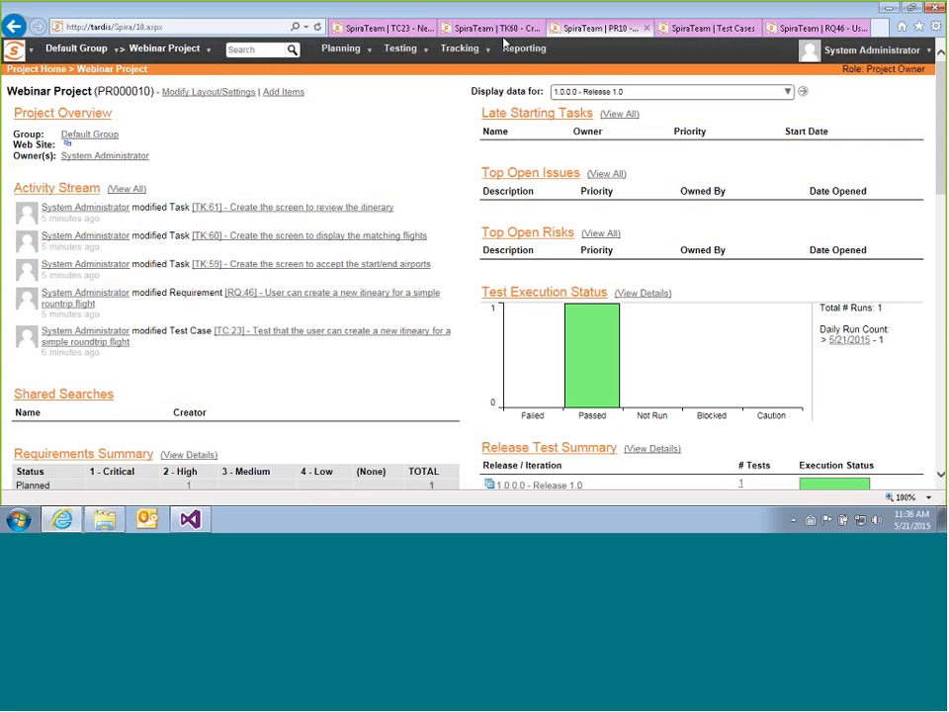
Switch to the open RQ:46 requirement page and go from there to the planning board.
{"action": "left_click", "coordinate": [788, 35]}
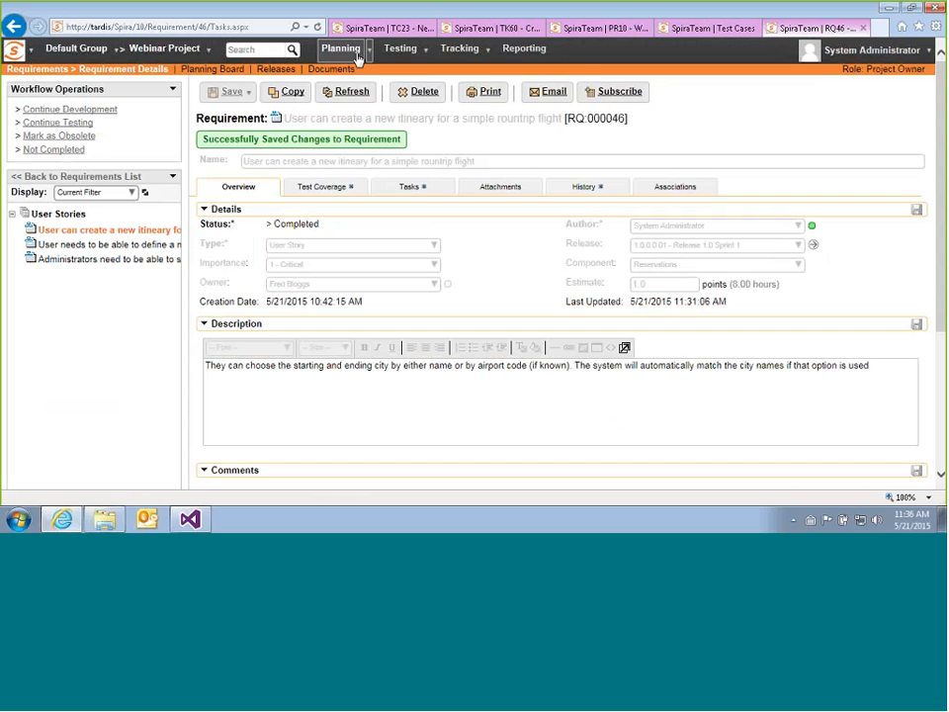
{"action": "mouse_move", "coordinate": [356, 50]}
{"action": "left_click", "coordinate": [359, 92]}
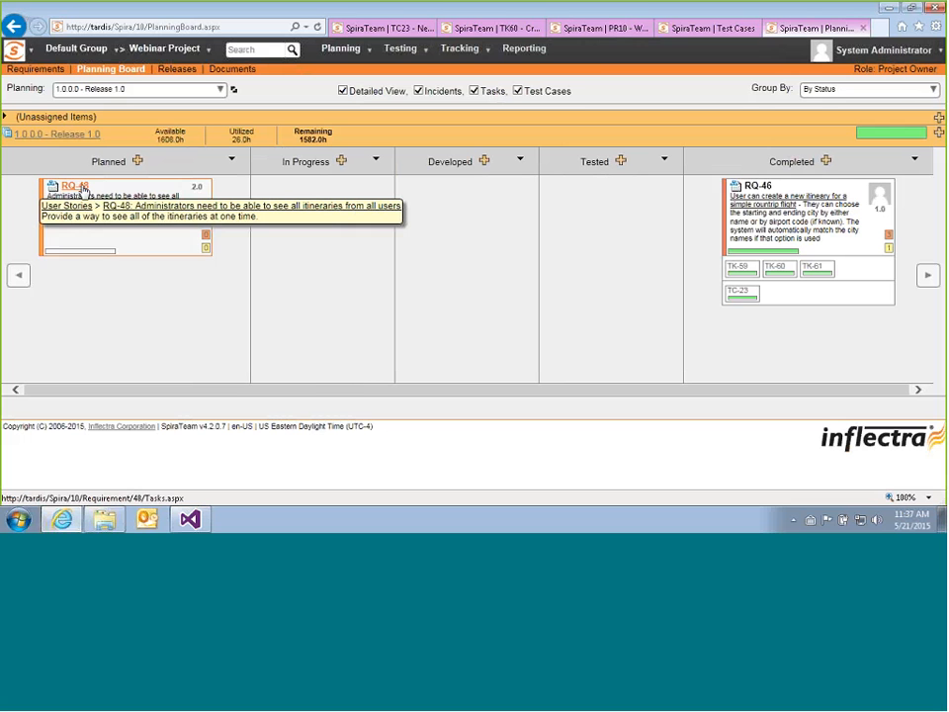
Open requirement RQ-48 and add a task to it named "Create screen to display list of itineraries".
{"action": "left_click", "coordinate": [82, 189]}
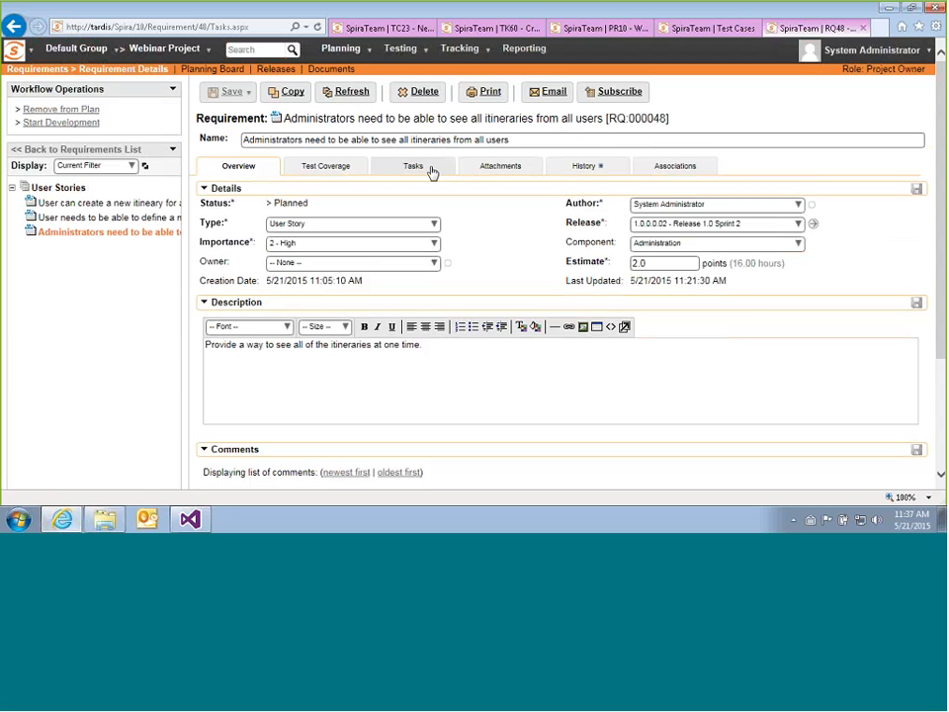
{"action": "left_click", "coordinate": [432, 170]}
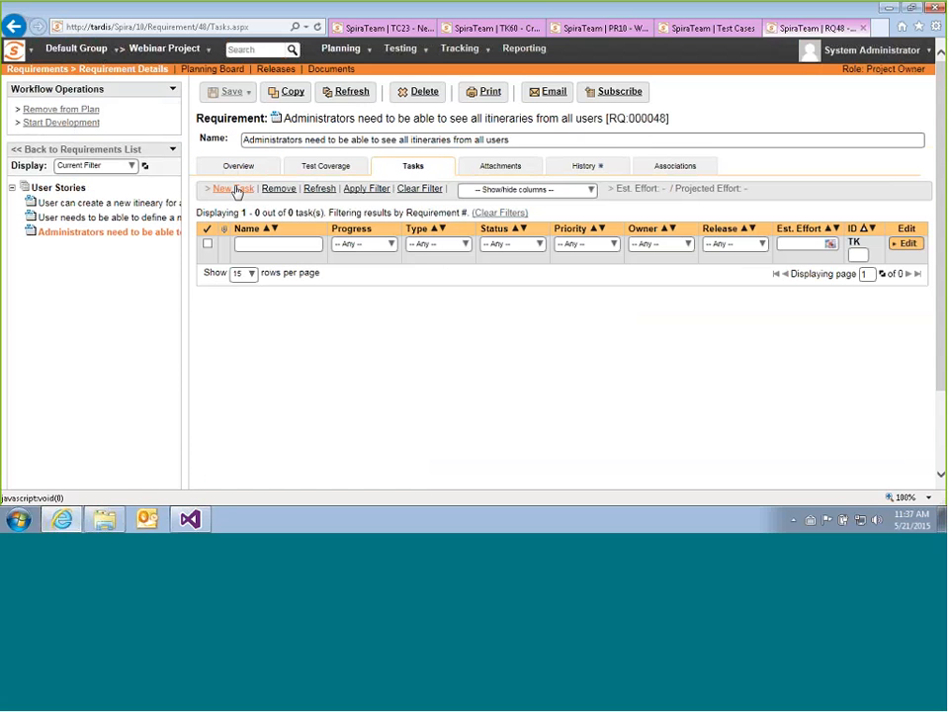
{"action": "left_click", "coordinate": [238, 190]}
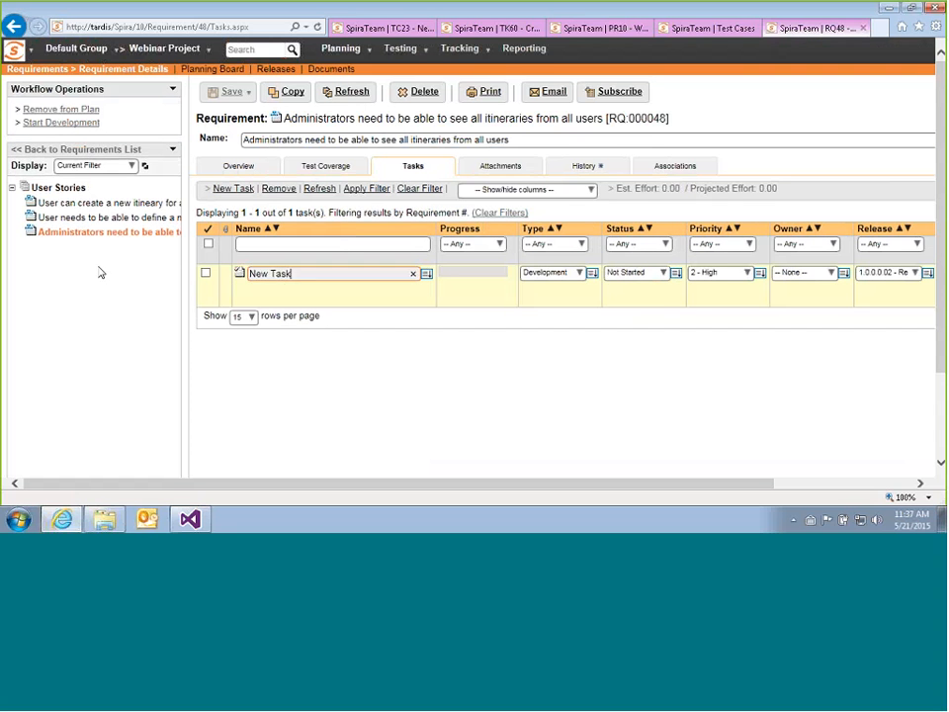
{"action": "type", "text": "Create screen to d"}
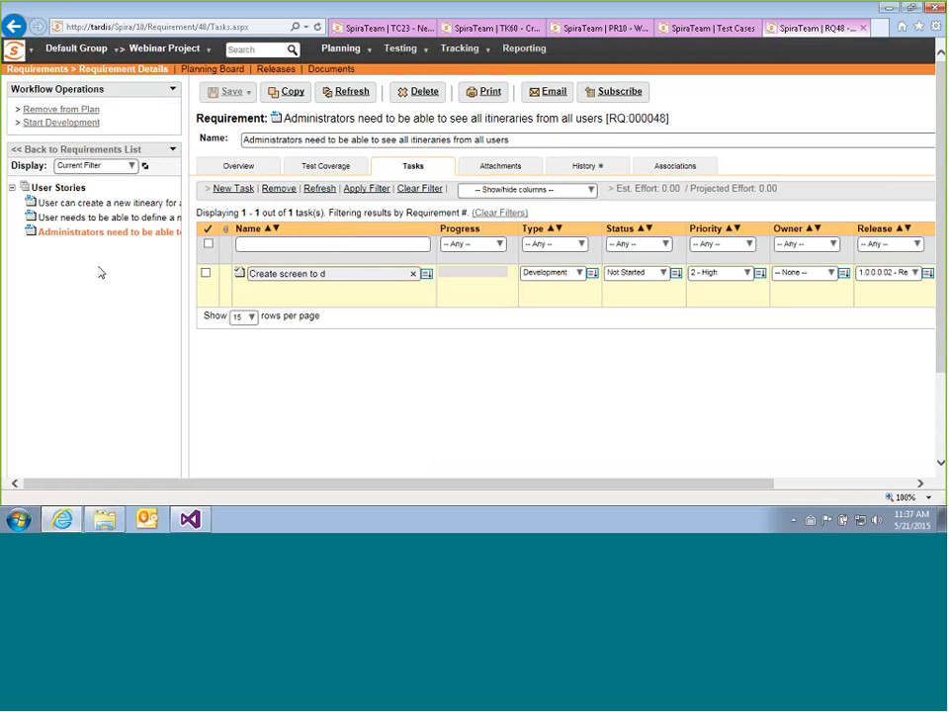
{"action": "type", "text": "isplay list of itere"}
{"action": "key", "text": "BackSpace"}
{"action": "key", "text": "BackSpace"}
{"action": "type", "text": "ineraries"}
{"action": "key", "text": "Return"}
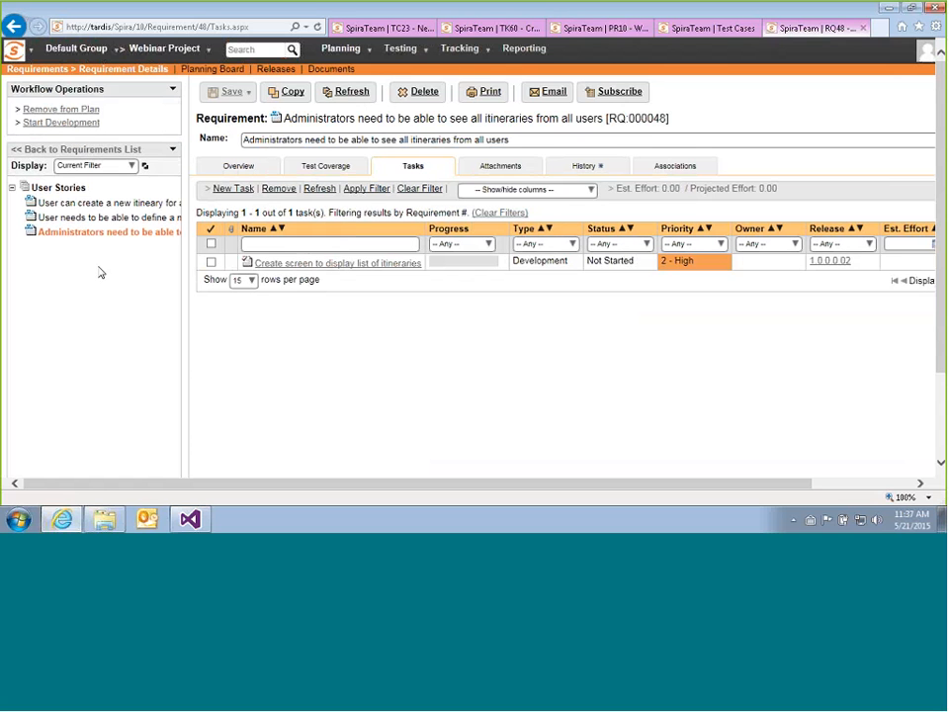
Add a second task to the requirement named "Create screen to display the details of one itinerary".
{"action": "type", "text": "C"}
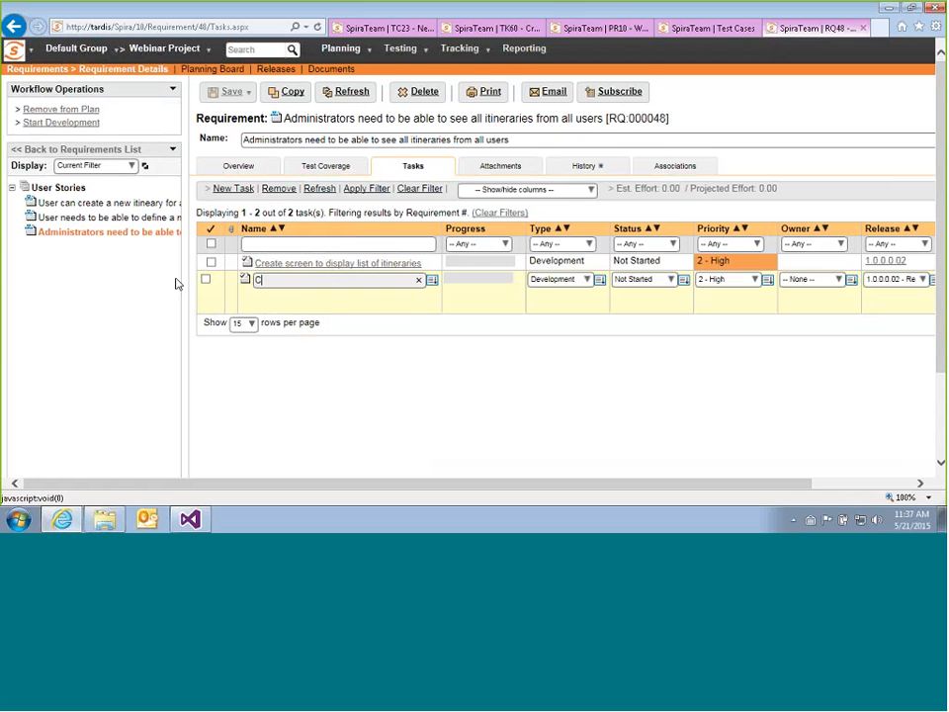
{"action": "type", "text": "reate screen to disp"}
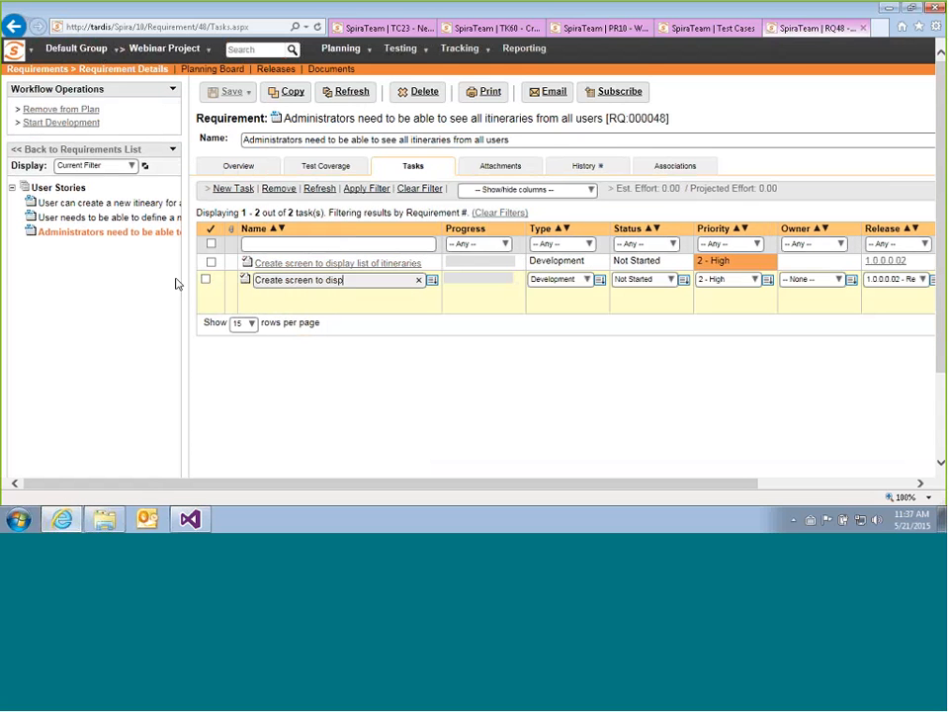
{"action": "type", "text": "lay the details of one itinerary"}
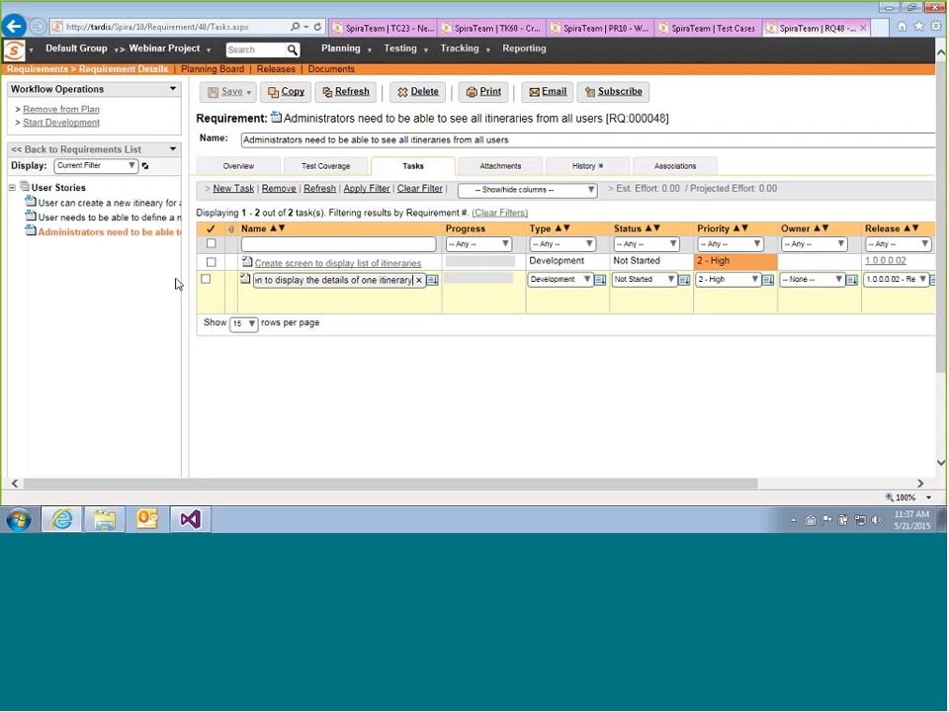
{"action": "key", "text": "Return"}
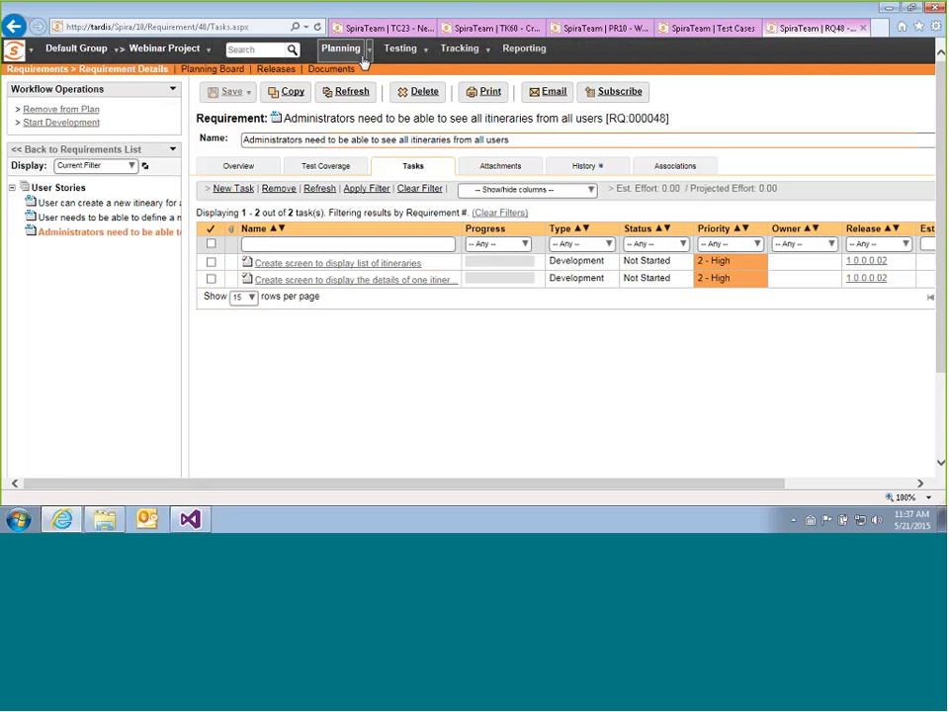
Return to the planning board and move the RQ-48 card from Planned to In Progress.
{"action": "mouse_move", "coordinate": [348, 62]}
{"action": "left_click", "coordinate": [354, 94]}
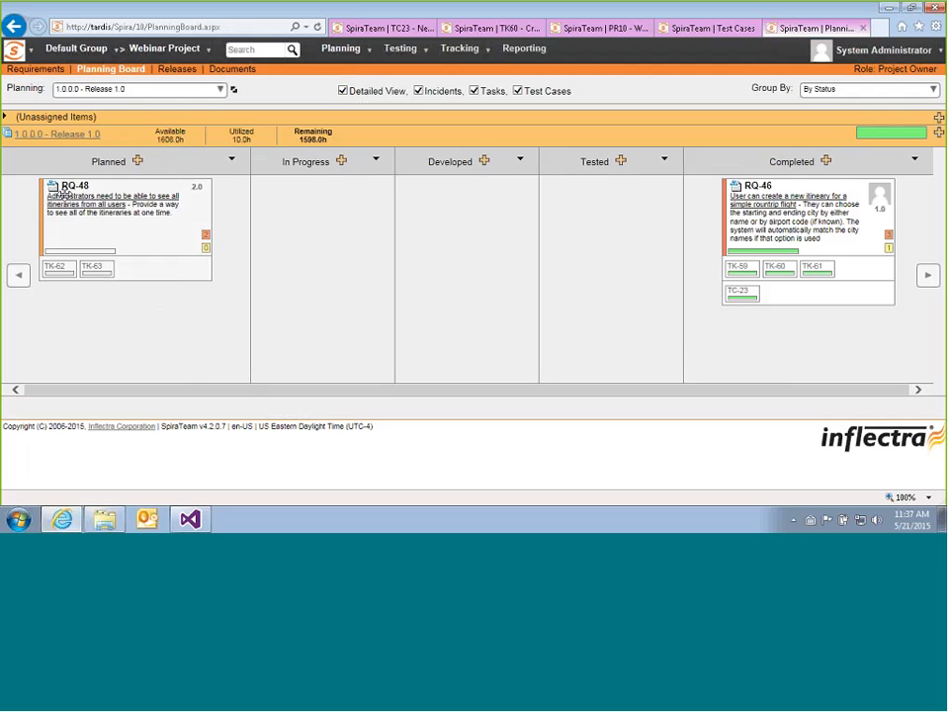
{"action": "left_click_drag", "start_coordinate": [63, 193], "coordinate": [331, 195]}
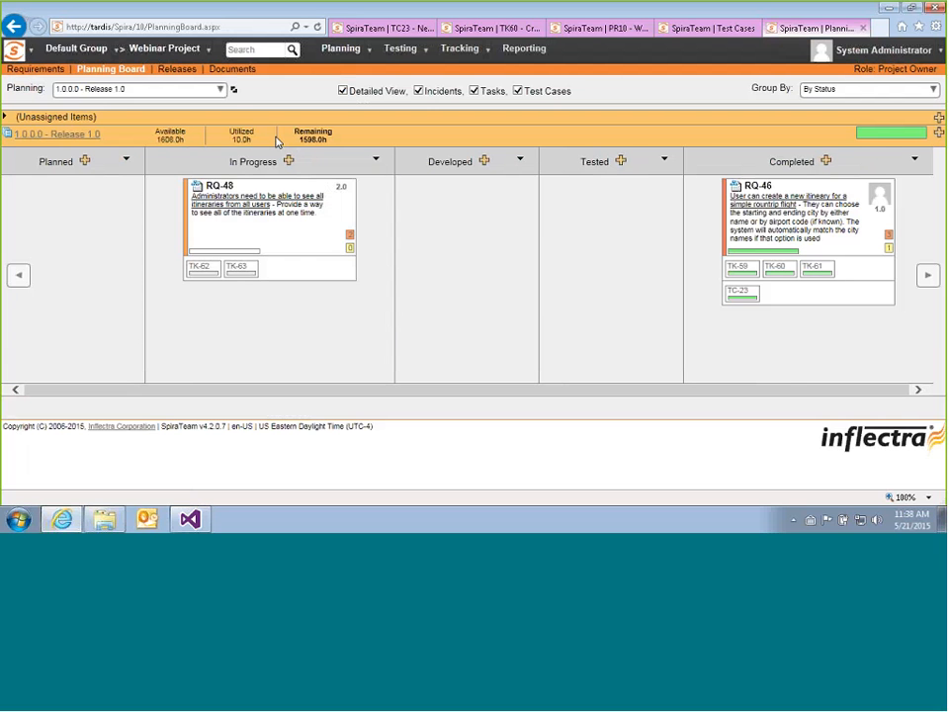
{"action": "left_click", "coordinate": [235, 90]}
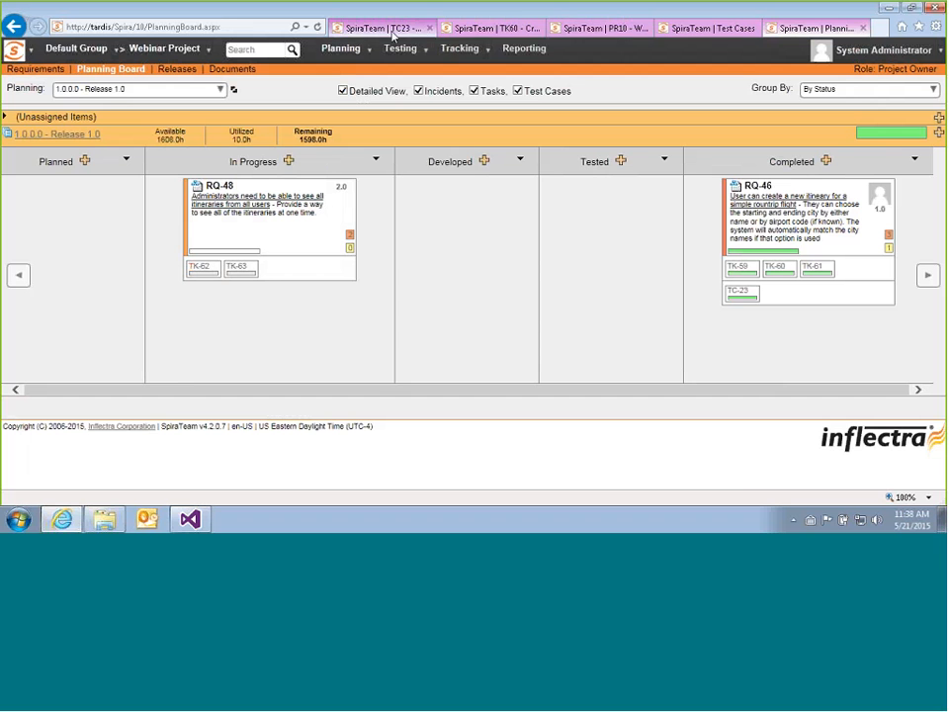
Switch to the open Webinar Project home page, reload it and review its late starting tasks, task progress and requirement burndown.
{"action": "left_click", "coordinate": [641, 32]}
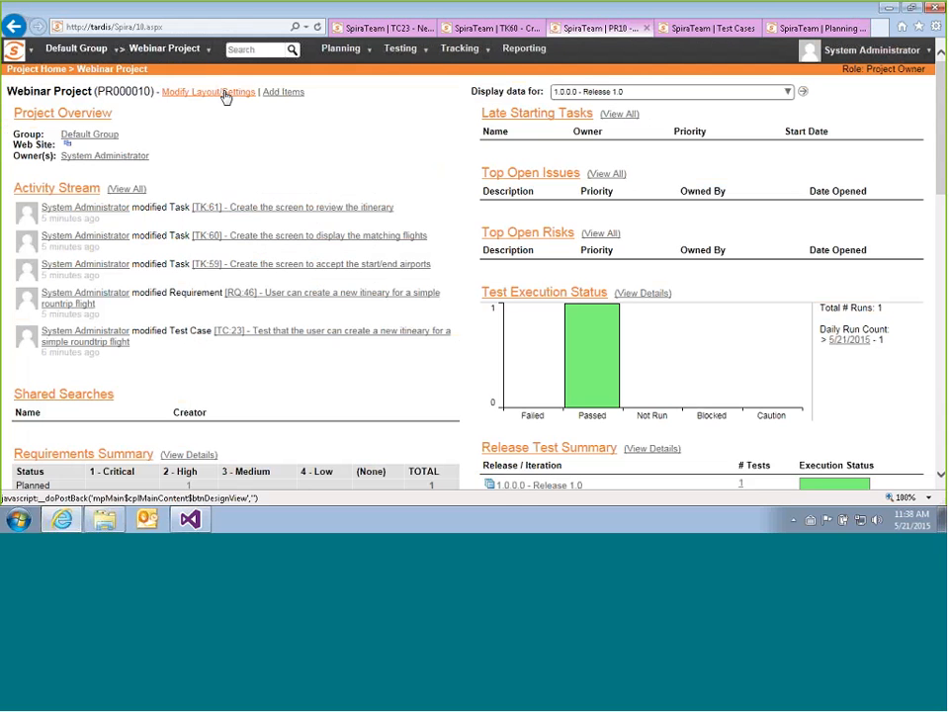
{"action": "left_click", "coordinate": [167, 50]}
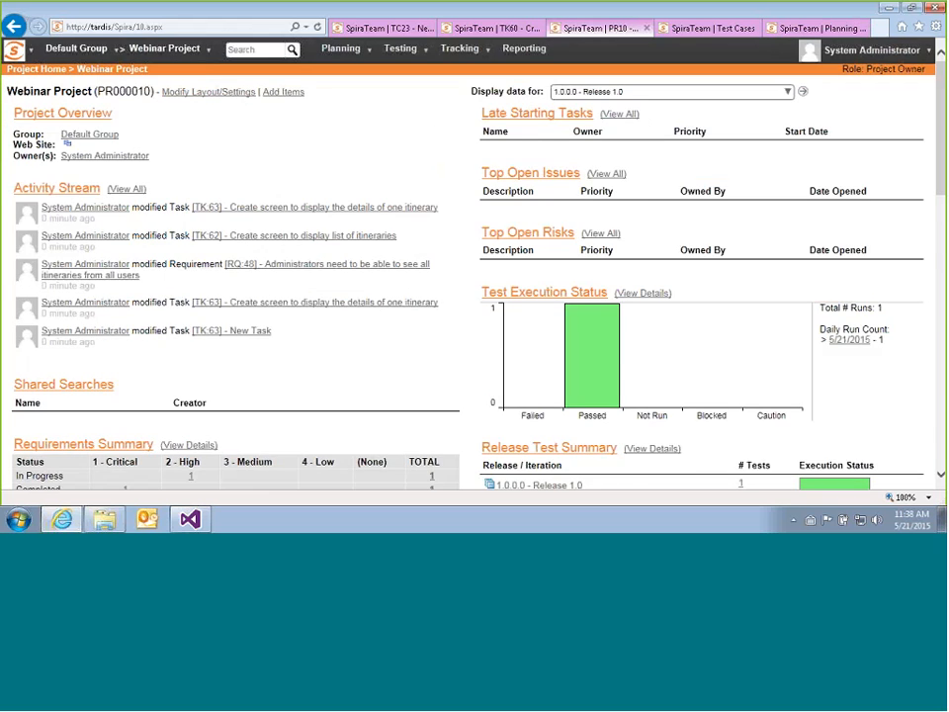
{"action": "scroll", "coordinate": [460, 146], "scroll_direction": "down", "scroll_amount": 10}
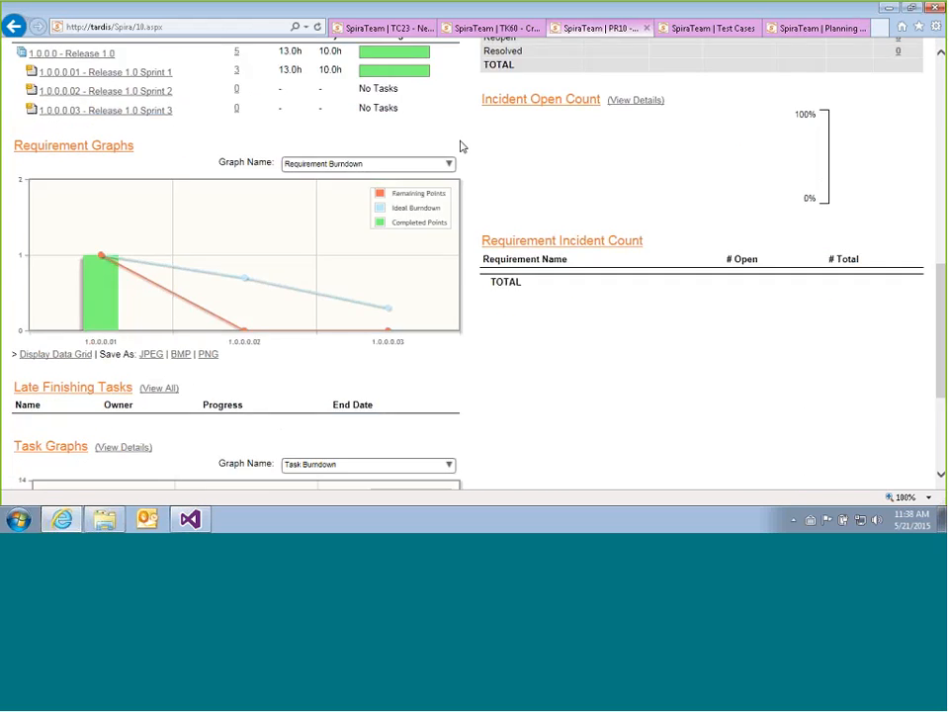
{"action": "scroll", "coordinate": [460, 146], "scroll_direction": "up", "scroll_amount": 10}
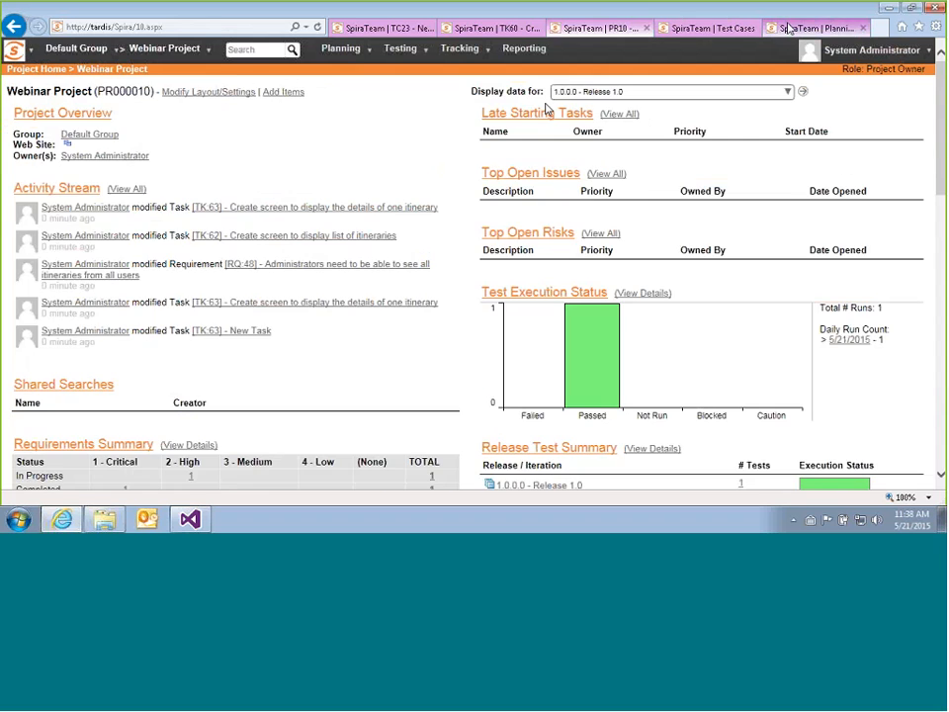
Open task TK-62 from the planning board, set its start date to 05/21/2015 and save it.
{"action": "left_click", "coordinate": [789, 28]}
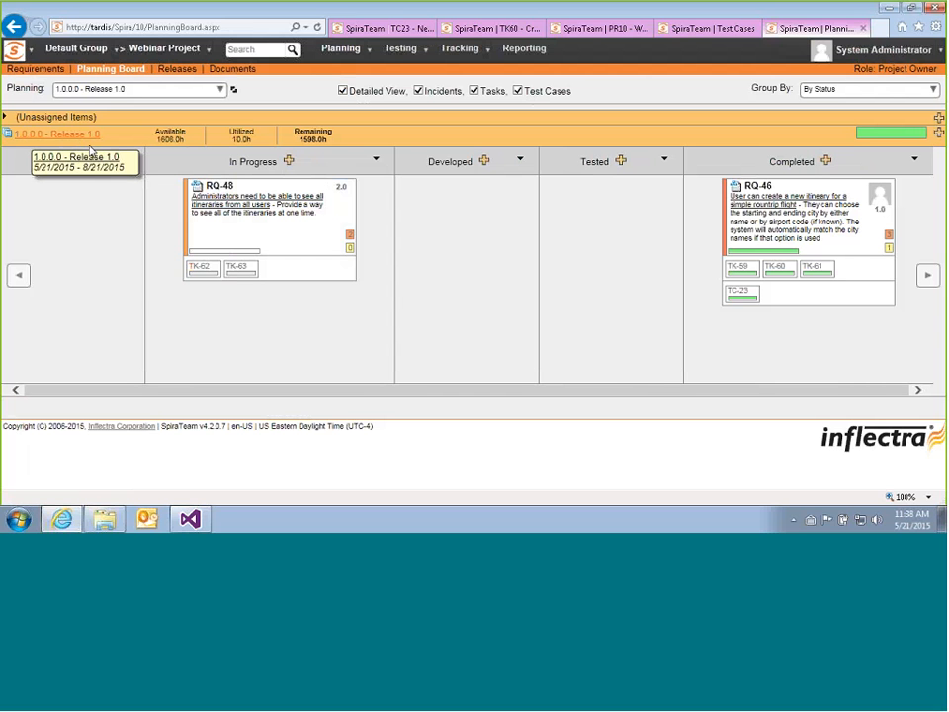
{"action": "left_click", "coordinate": [200, 269]}
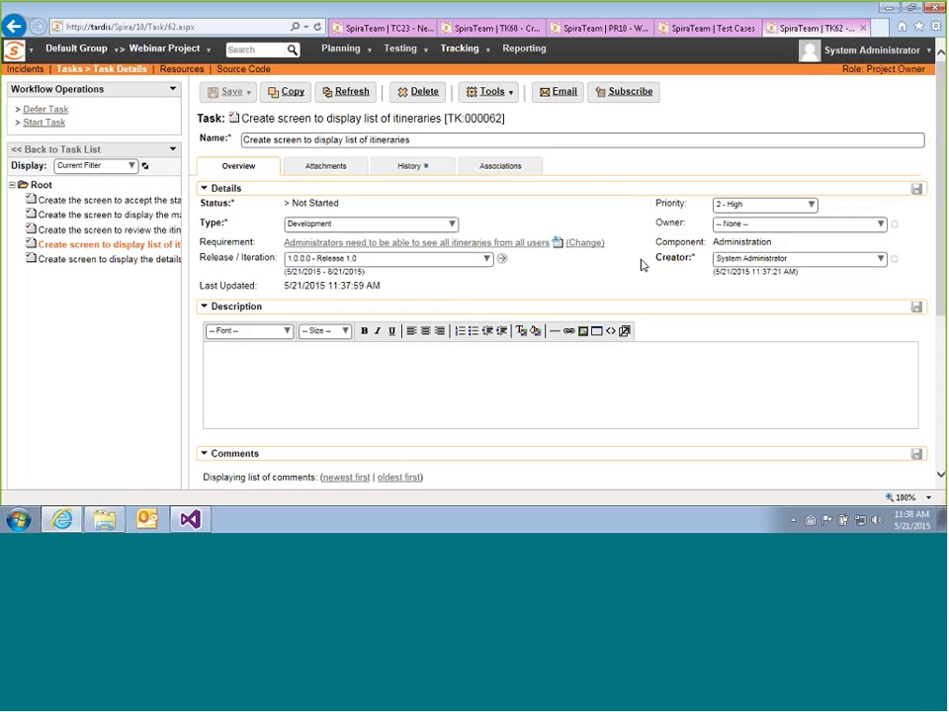
{"action": "scroll", "coordinate": [692, 277], "scroll_direction": "down", "scroll_amount": 3}
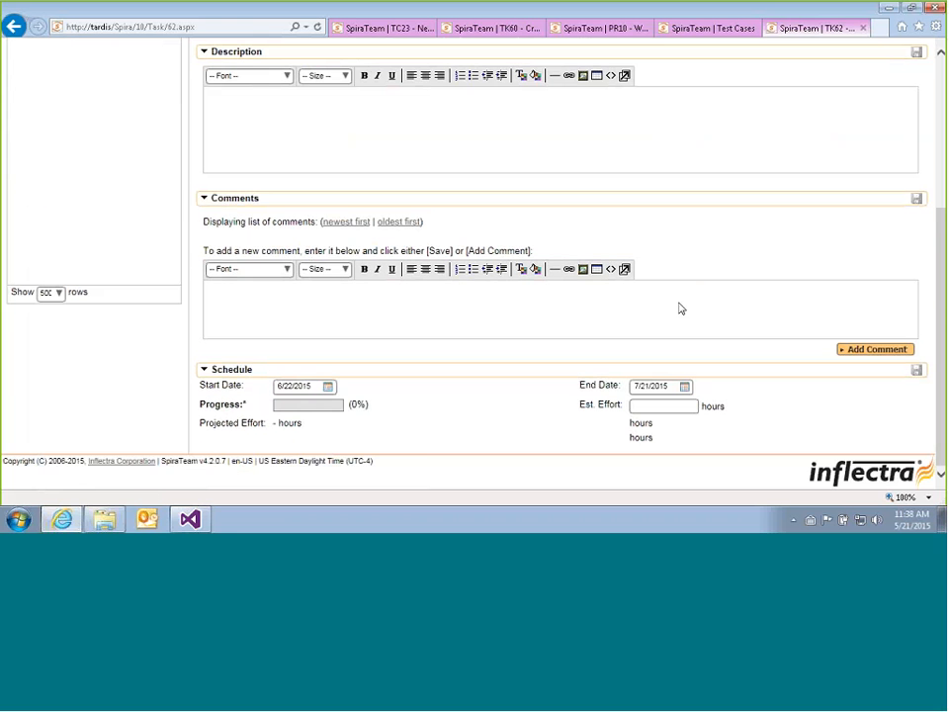
{"action": "left_click", "coordinate": [329, 386]}
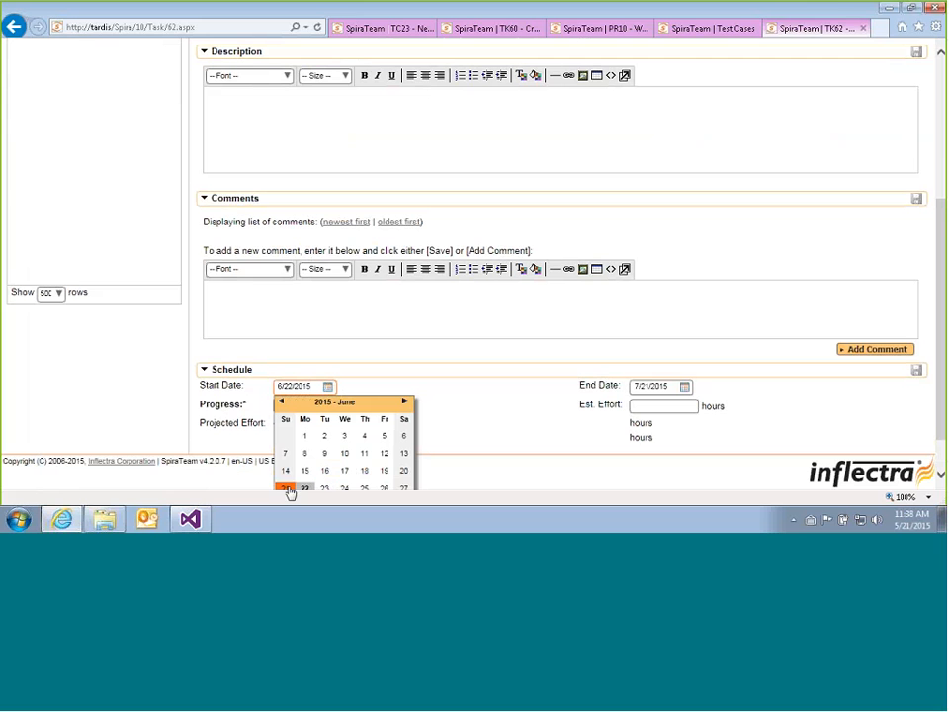
{"action": "left_click", "coordinate": [280, 401]}
{"action": "scroll", "coordinate": [382, 448], "scroll_direction": "down", "scroll_amount": 1}
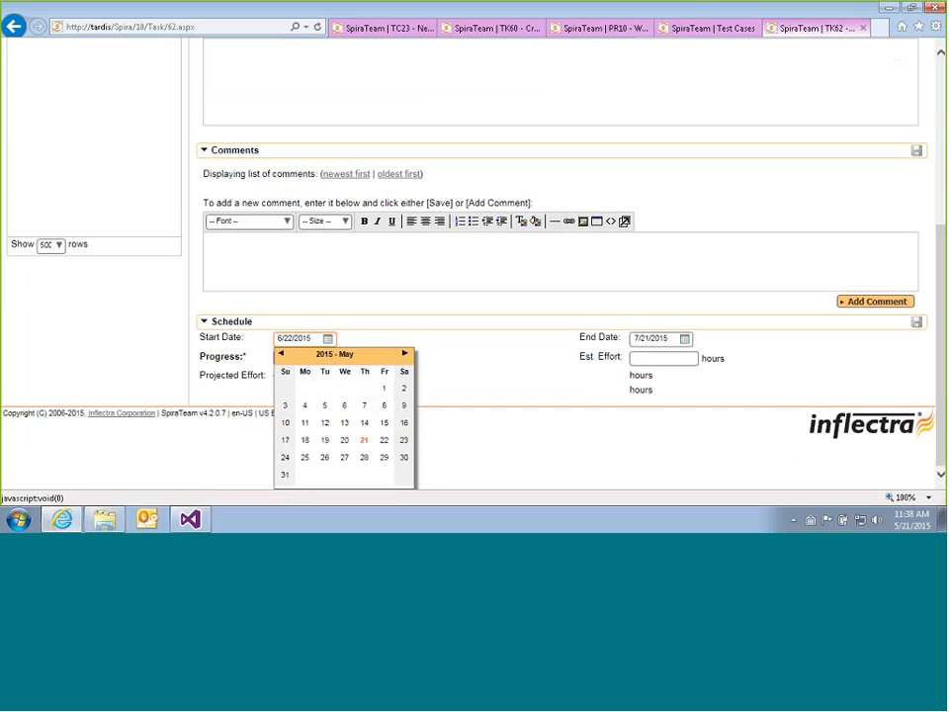
{"action": "left_click", "coordinate": [364, 440]}
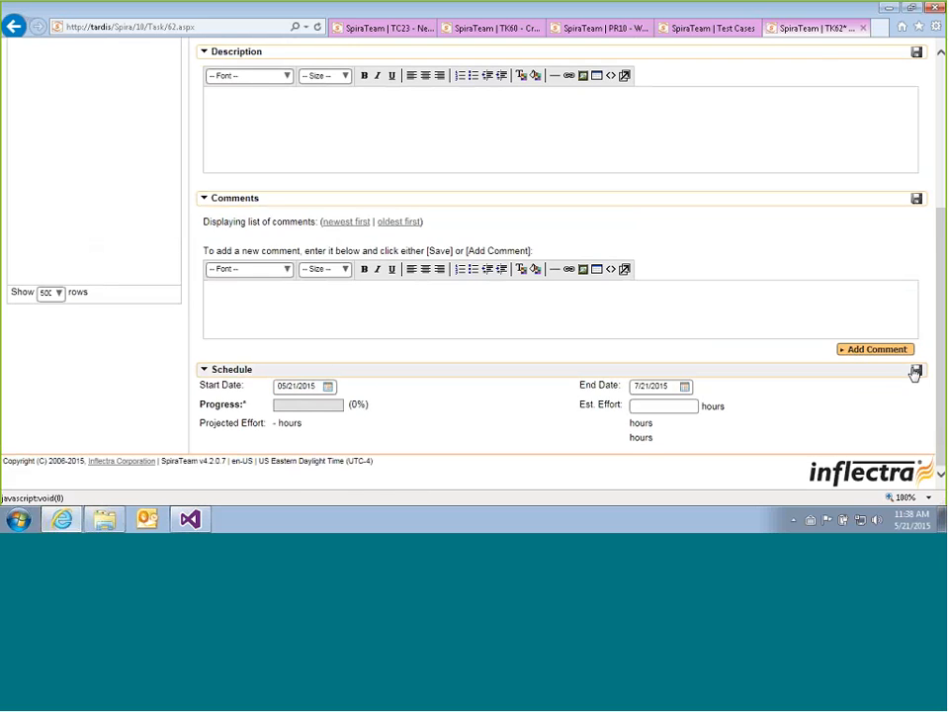
{"action": "scroll", "coordinate": [432, 373], "scroll_direction": "up", "scroll_amount": 3}
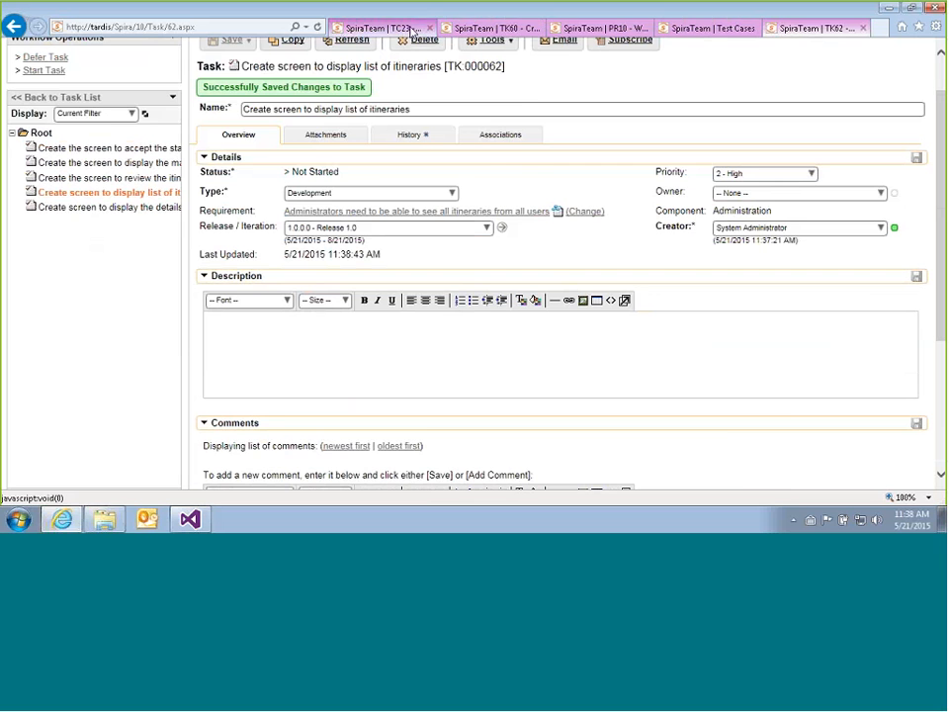
Reload the Webinar Project home page and check the Late Starting Tasks widget and the release task progress.
{"action": "left_click", "coordinate": [602, 28]}
{"action": "left_click", "coordinate": [165, 61]}
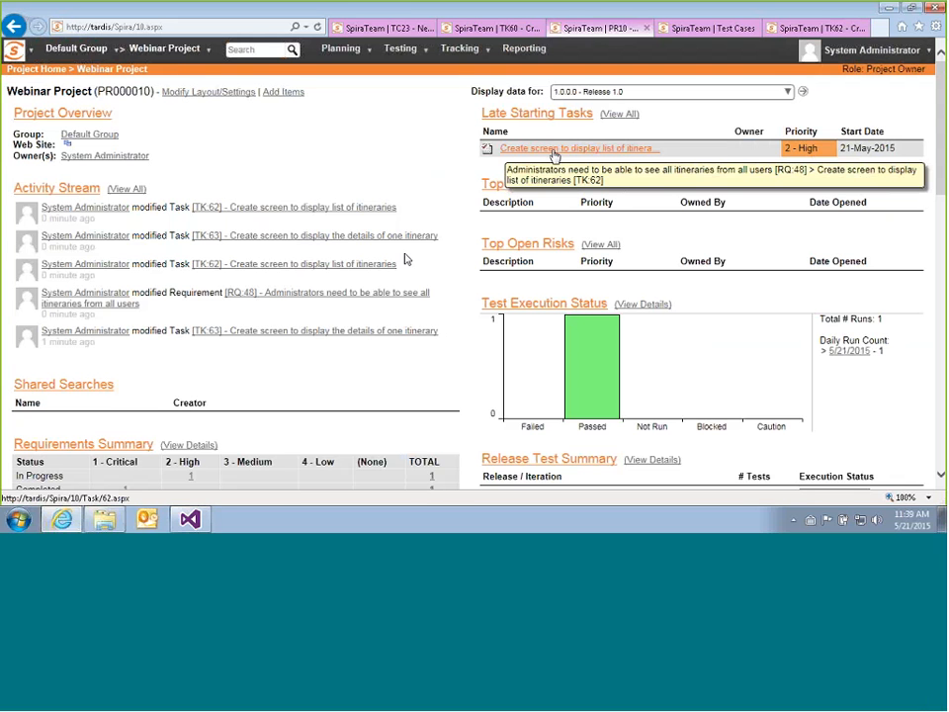
{"action": "scroll", "coordinate": [403, 258], "scroll_direction": "down", "scroll_amount": 7}
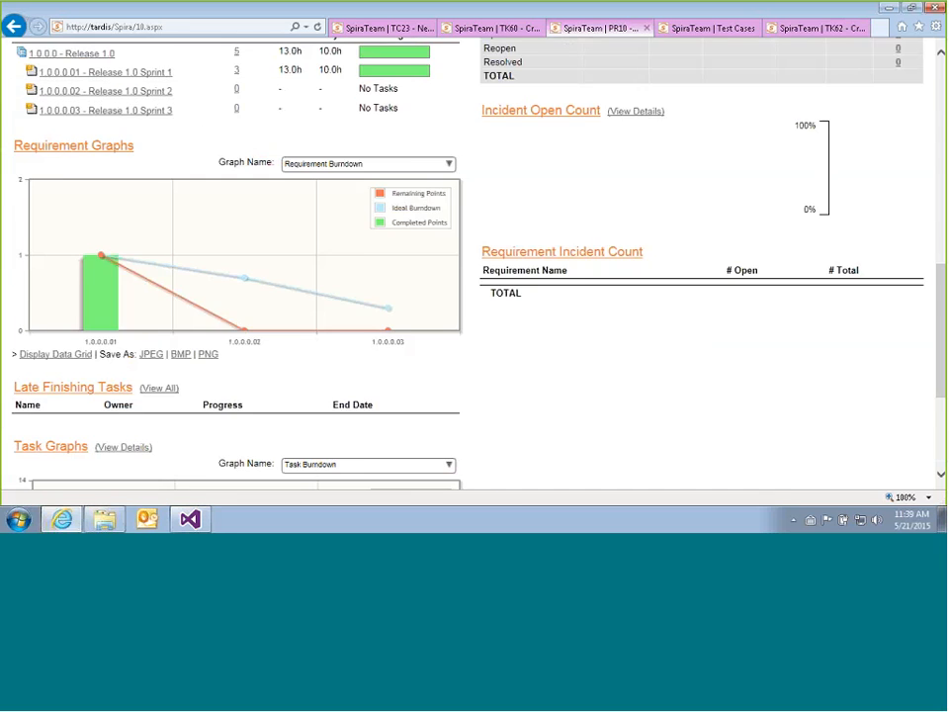
{"action": "scroll", "coordinate": [150, 333], "scroll_direction": "up", "scroll_amount": 8}
Back on the TK:62 page, display the task list For Requirement and open "Create screen to display the details of one itinerary".
{"action": "left_click", "coordinate": [830, 30]}
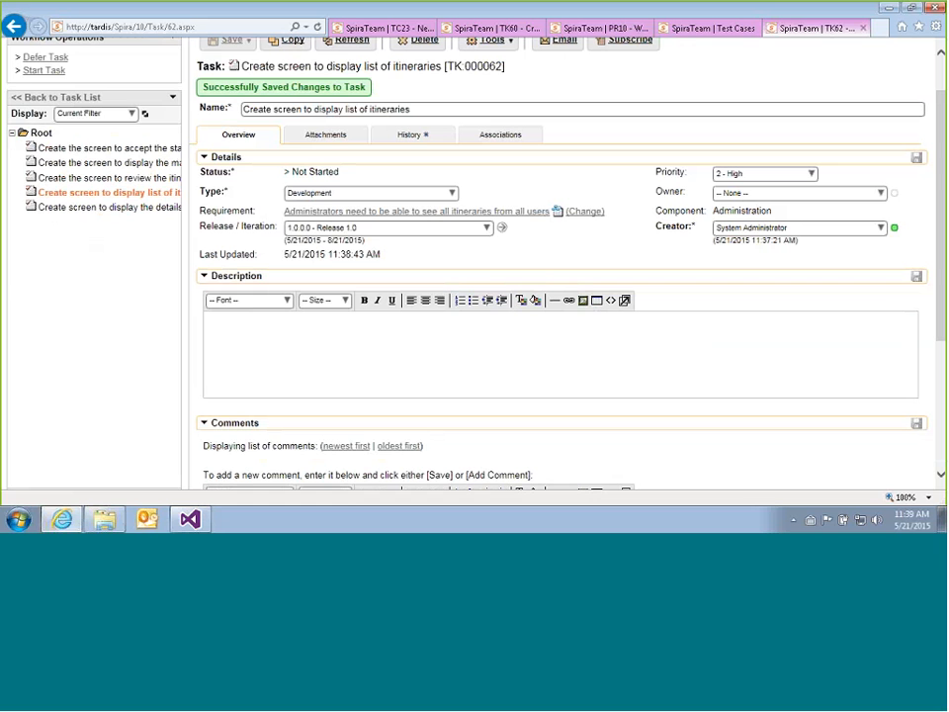
{"action": "scroll", "coordinate": [109, 257], "scroll_direction": "up", "scroll_amount": 1}
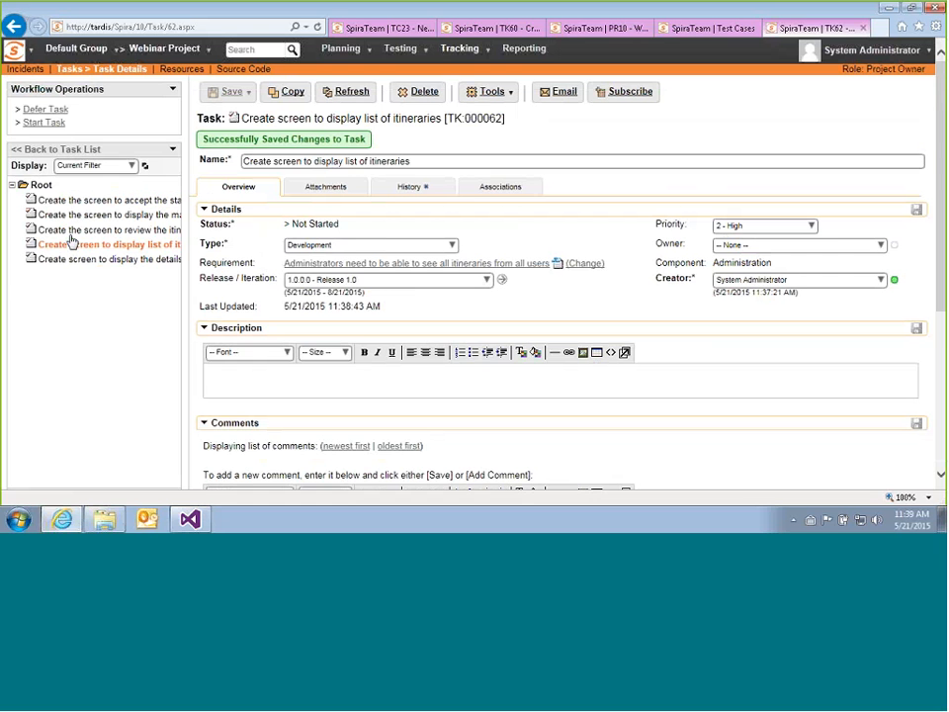
{"action": "left_click", "coordinate": [123, 165]}
{"action": "left_click", "coordinate": [103, 231]}
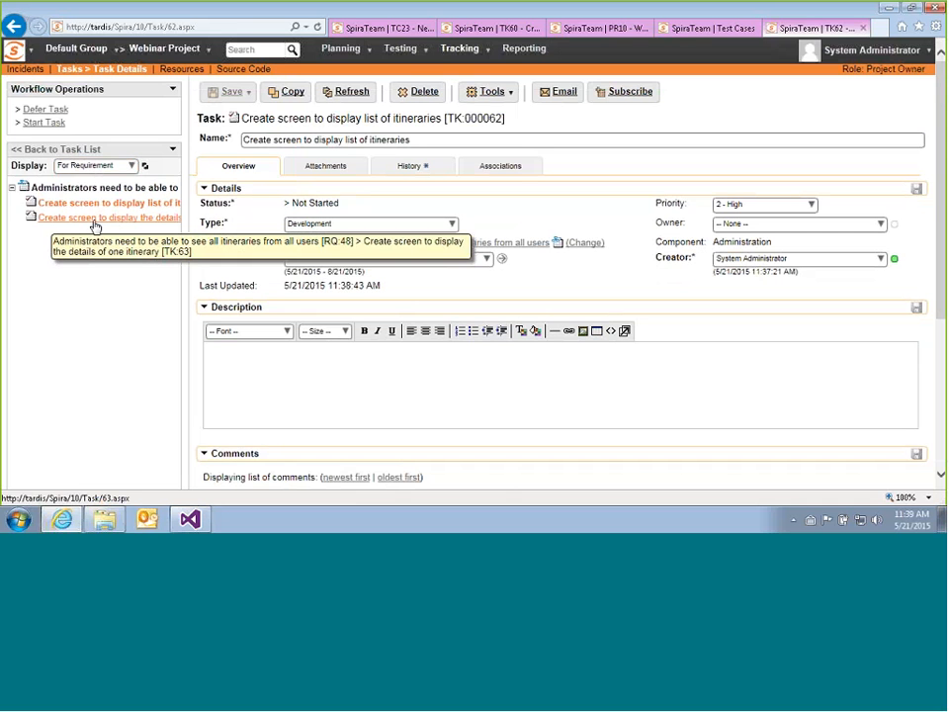
{"action": "left_click", "coordinate": [95, 219]}
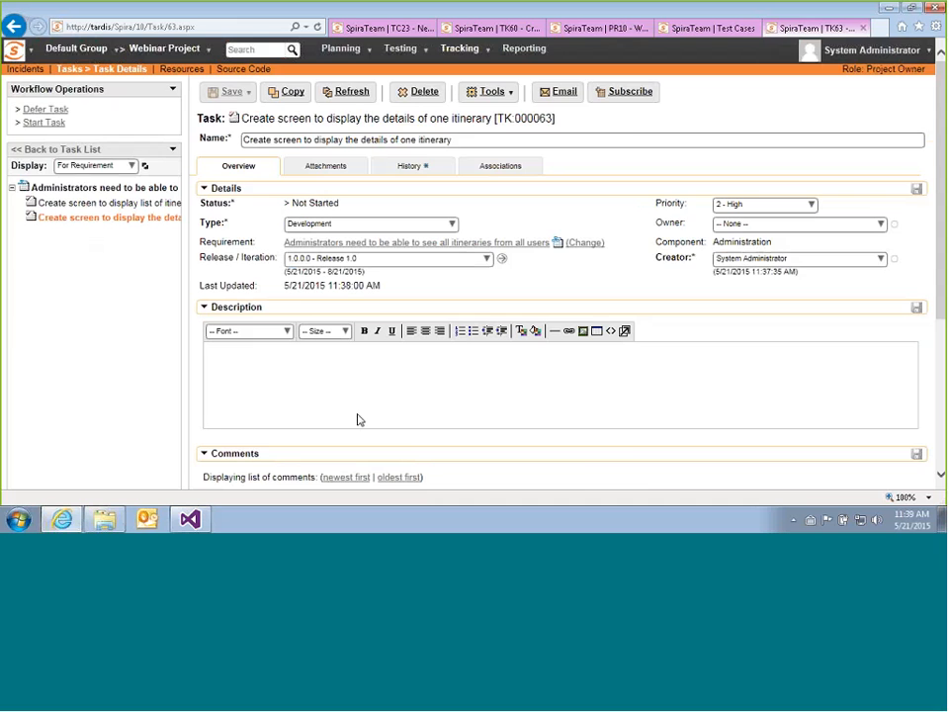
Set the start date of task TK:63 to 05/21/2015 in its schedule.
{"action": "scroll", "coordinate": [358, 417], "scroll_direction": "down", "scroll_amount": 3}
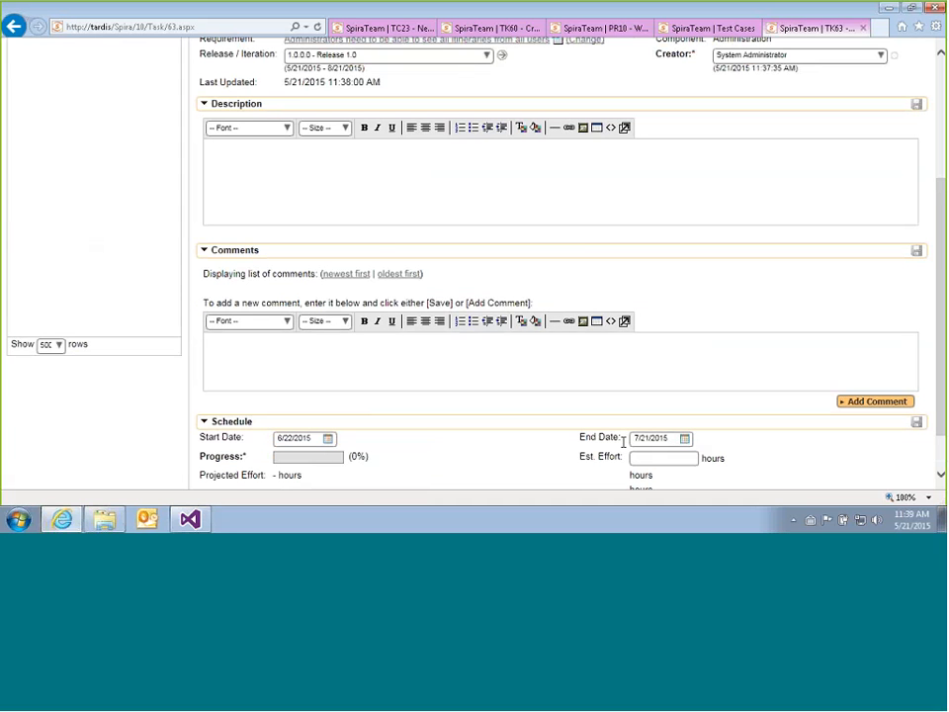
{"action": "scroll", "coordinate": [346, 445], "scroll_direction": "down", "scroll_amount": 1}
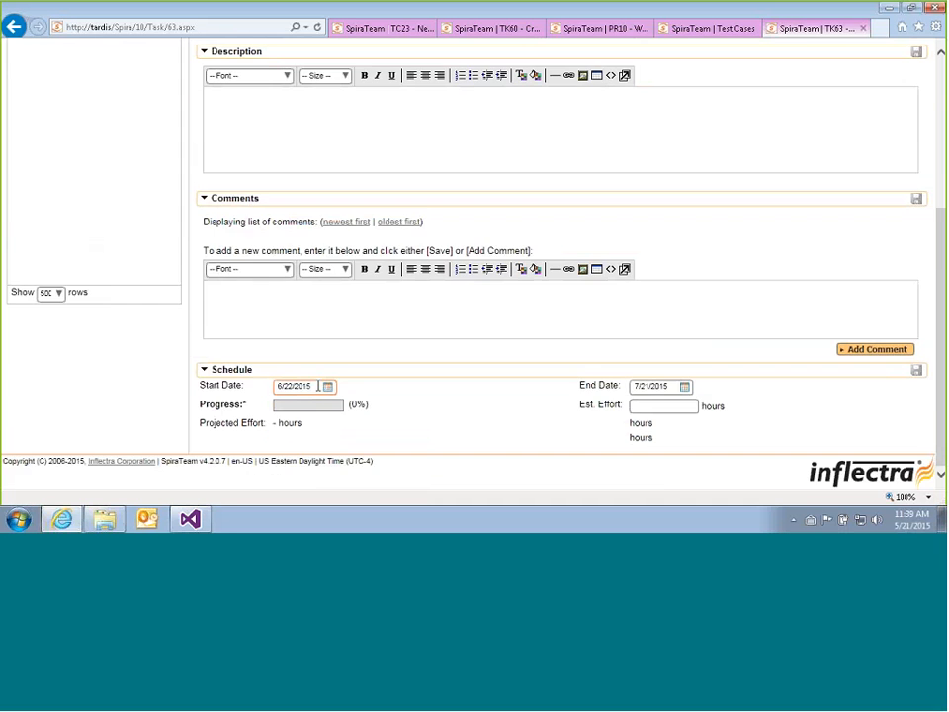
{"action": "left_click", "coordinate": [328, 389]}
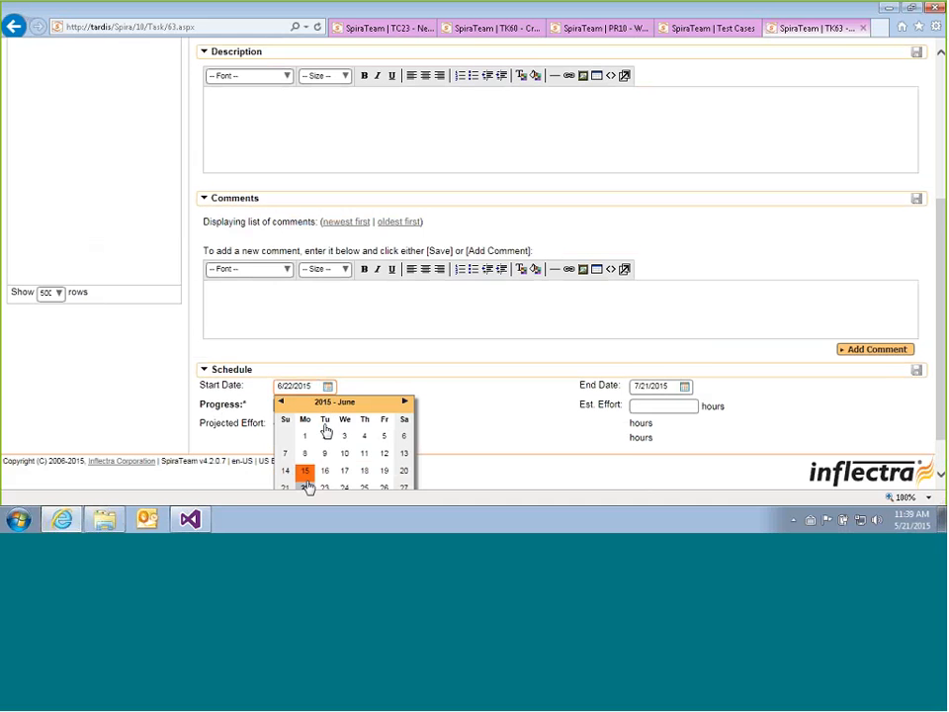
{"action": "scroll", "coordinate": [412, 479], "scroll_direction": "down", "scroll_amount": 1}
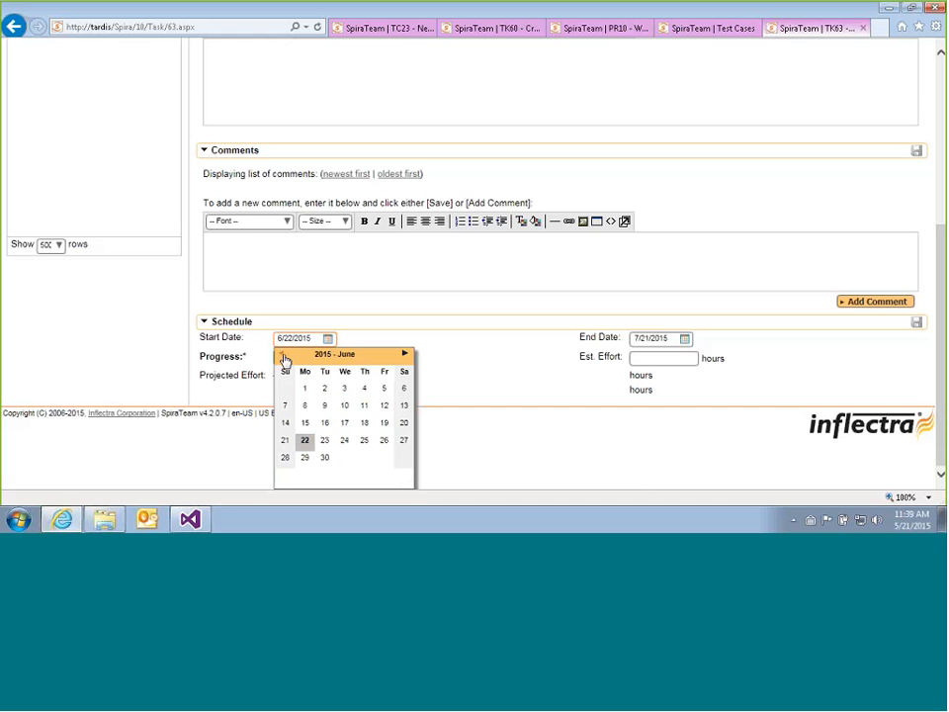
{"action": "left_click", "coordinate": [282, 354]}
{"action": "left_click", "coordinate": [364, 441]}
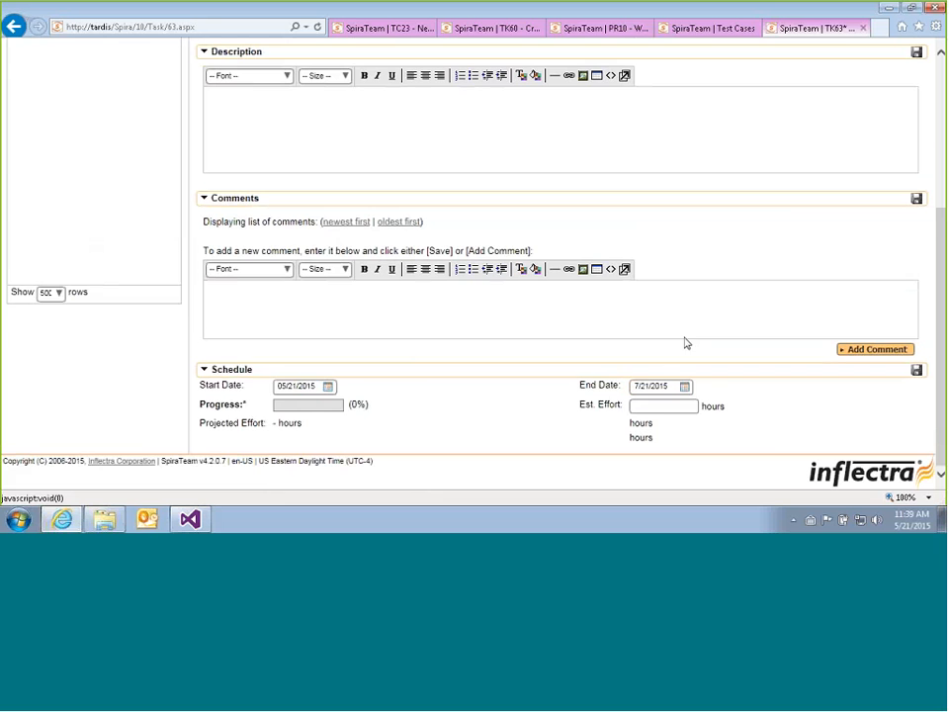
Set the task's end date to 05/21/2015 and save the task.
{"action": "left_click", "coordinate": [683, 387]}
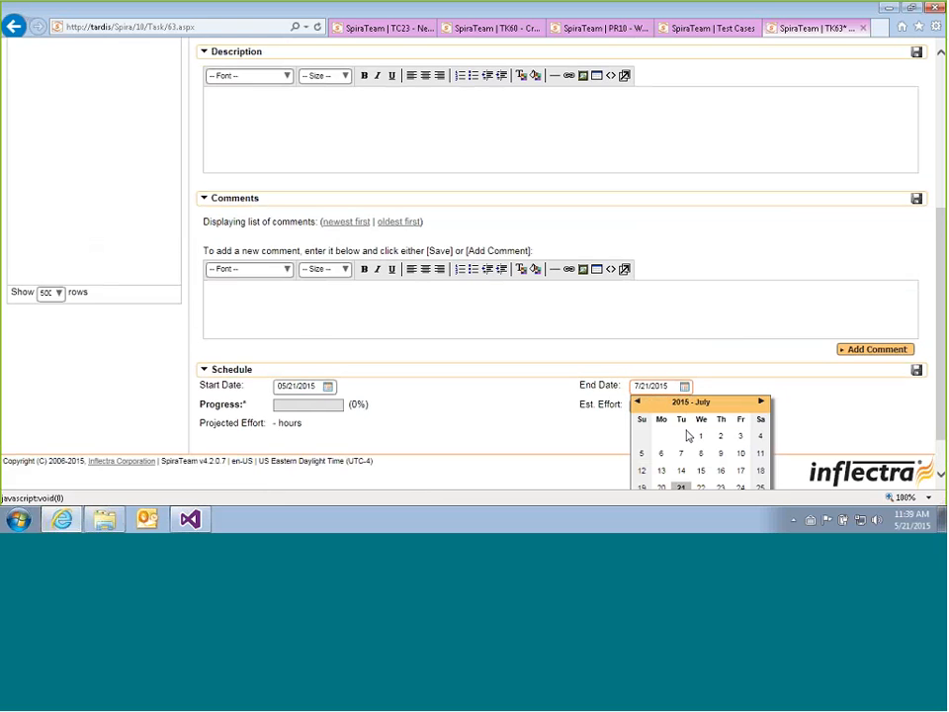
{"action": "scroll", "coordinate": [690, 435], "scroll_direction": "down", "scroll_amount": 1}
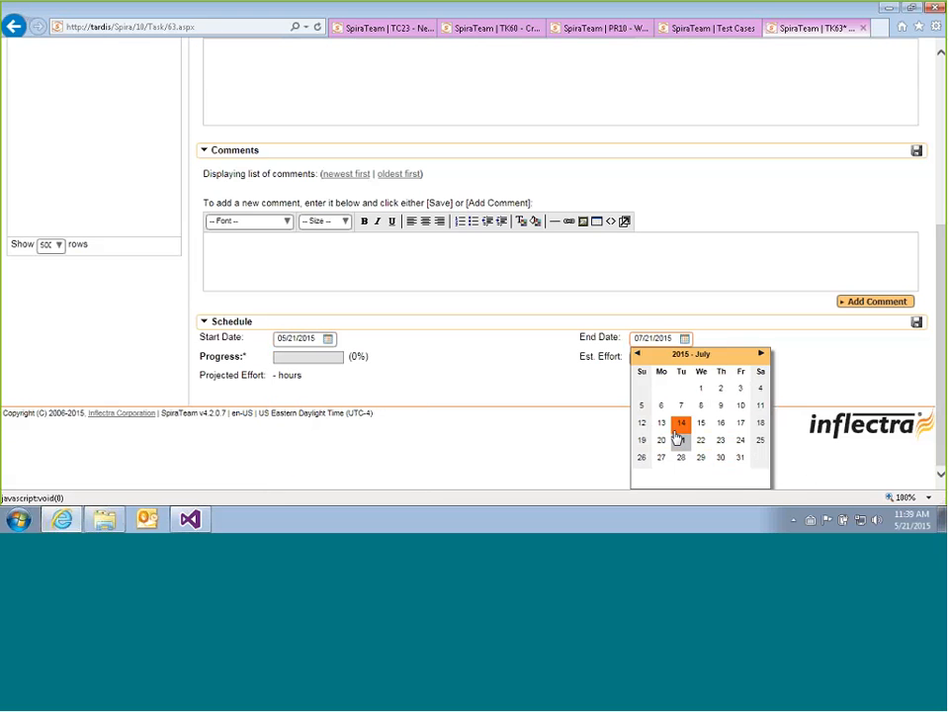
{"action": "left_click", "coordinate": [639, 356]}
{"action": "left_click", "coordinate": [638, 356]}
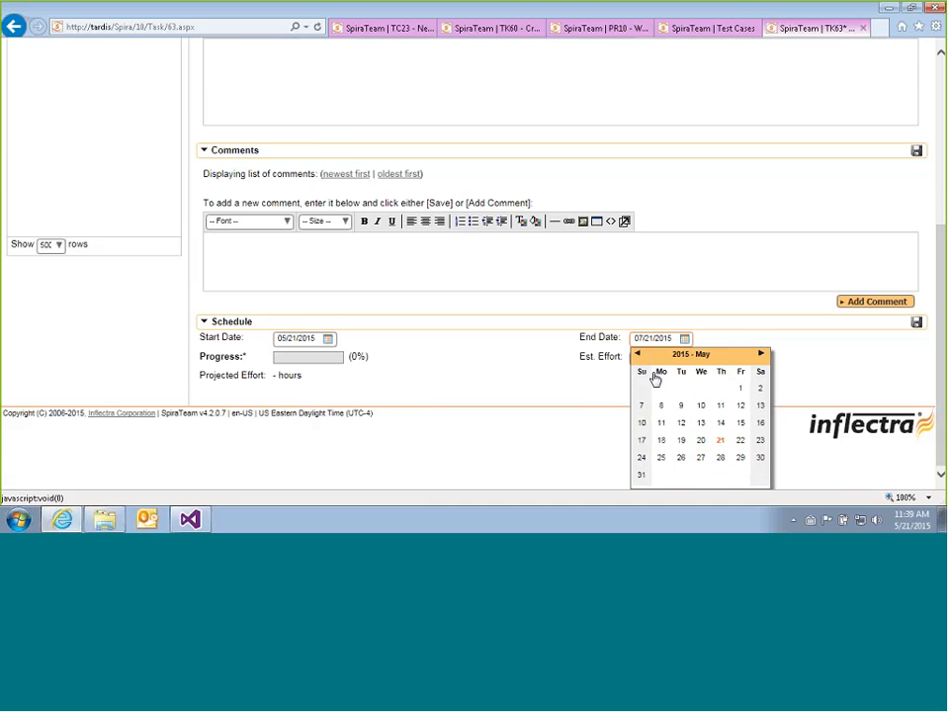
{"action": "left_click", "coordinate": [720, 440]}
{"action": "left_click", "coordinate": [588, 404]}
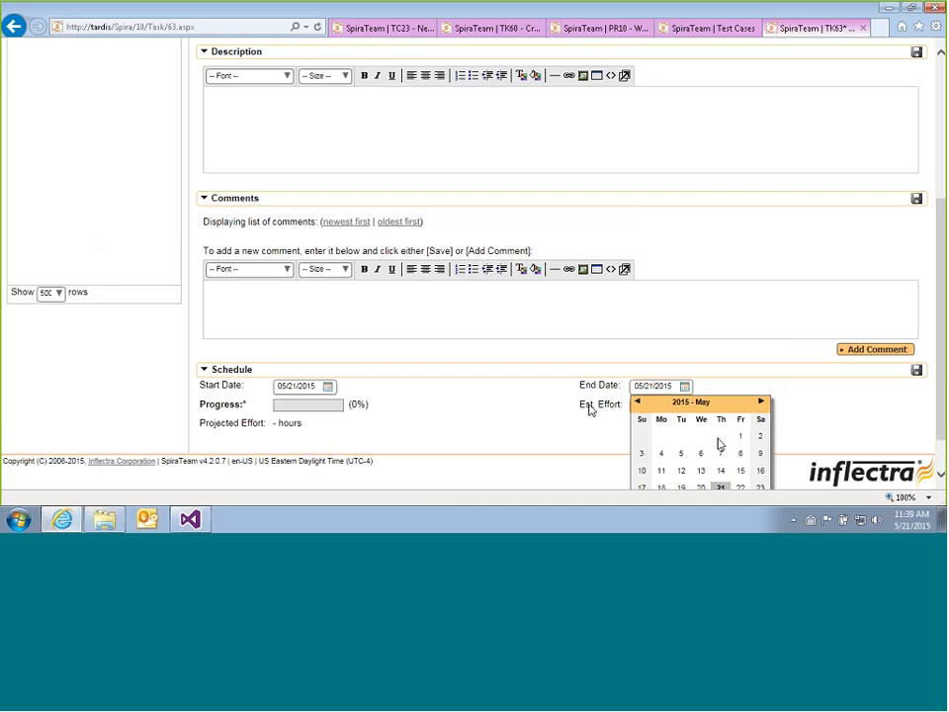
{"action": "left_click", "coordinate": [917, 372]}
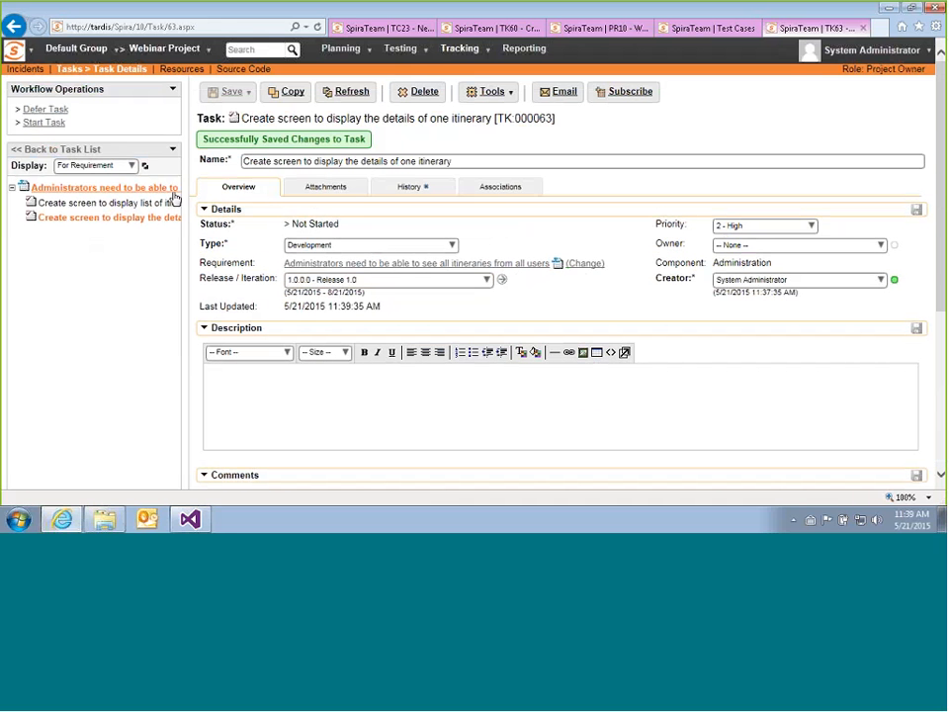
Start the task and enter an estimated effort of 2.00, actual effort of 1.00 and remaining effort of 2.00 hours, and try to save it.
{"action": "left_click", "coordinate": [45, 123]}
{"action": "scroll", "coordinate": [716, 447], "scroll_direction": "down", "scroll_amount": 6}
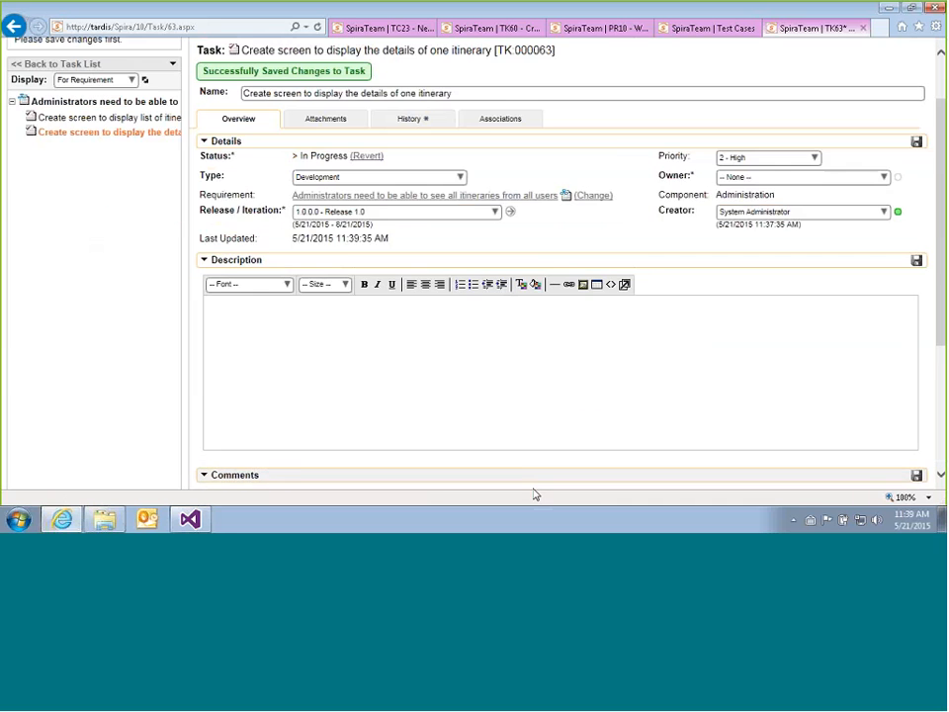
{"action": "left_click", "coordinate": [751, 400]}
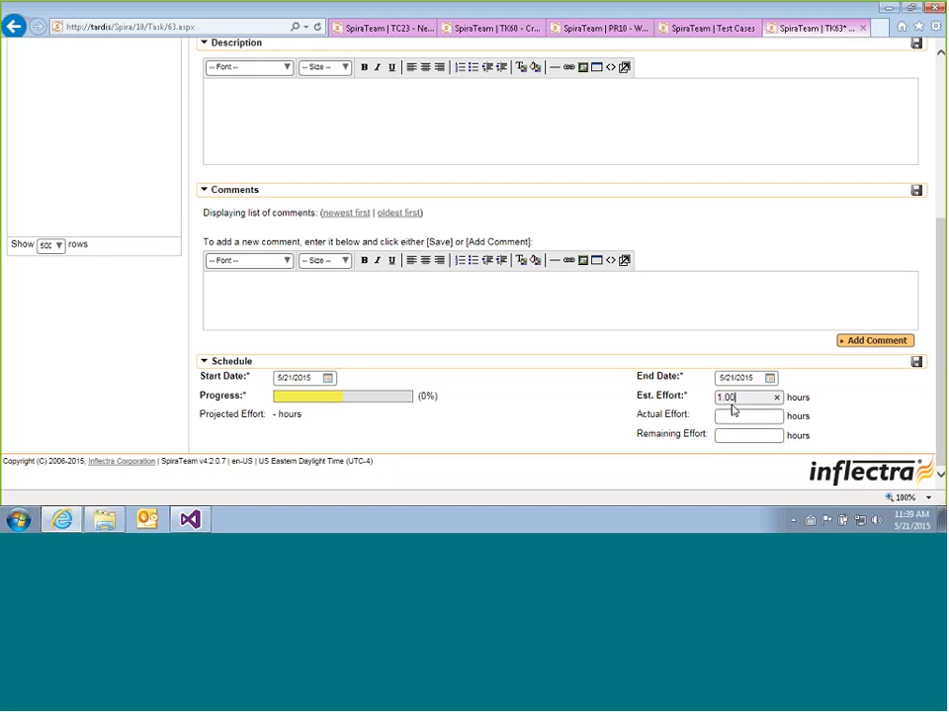
{"action": "key", "text": "BackSpace"}
{"action": "key", "text": "BackSpace"}
{"action": "key", "text": "BackSpace"}
{"action": "key", "text": "BackSpace"}
{"action": "type", "text": "2.00"}
{"action": "left_click", "coordinate": [727, 415]}
{"action": "type", "text": "1.00"}
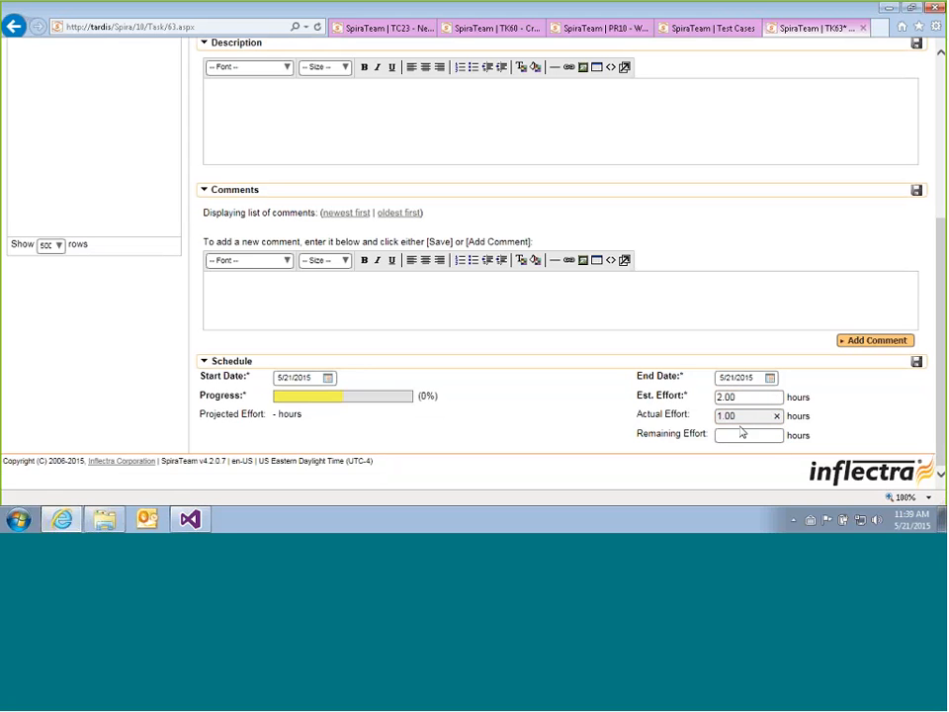
{"action": "left_click", "coordinate": [736, 435]}
{"action": "type", "text": "2.00"}
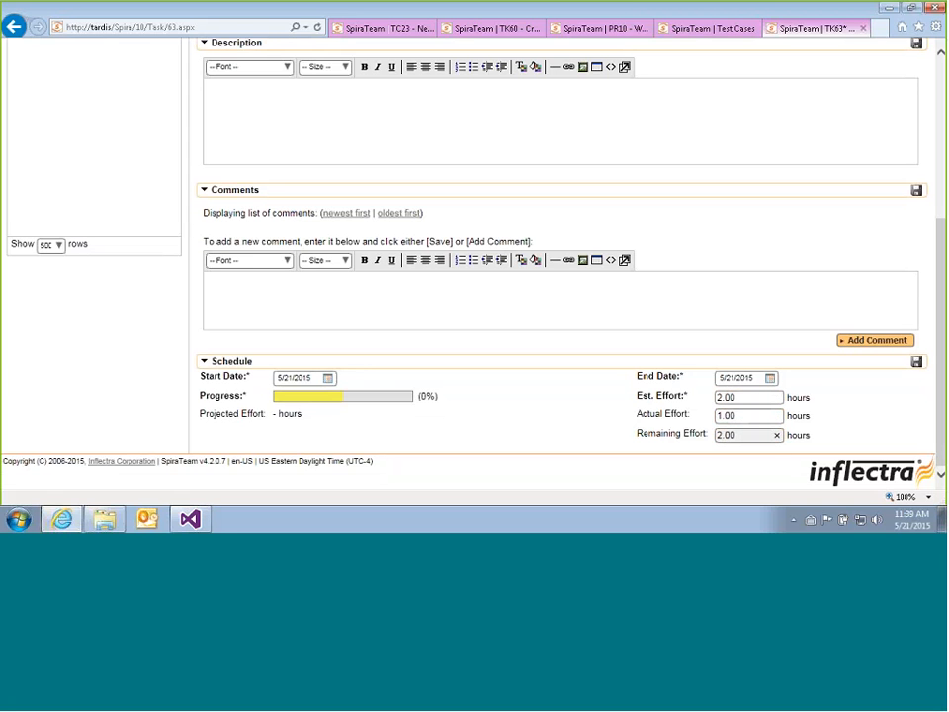
{"action": "left_click", "coordinate": [917, 363]}
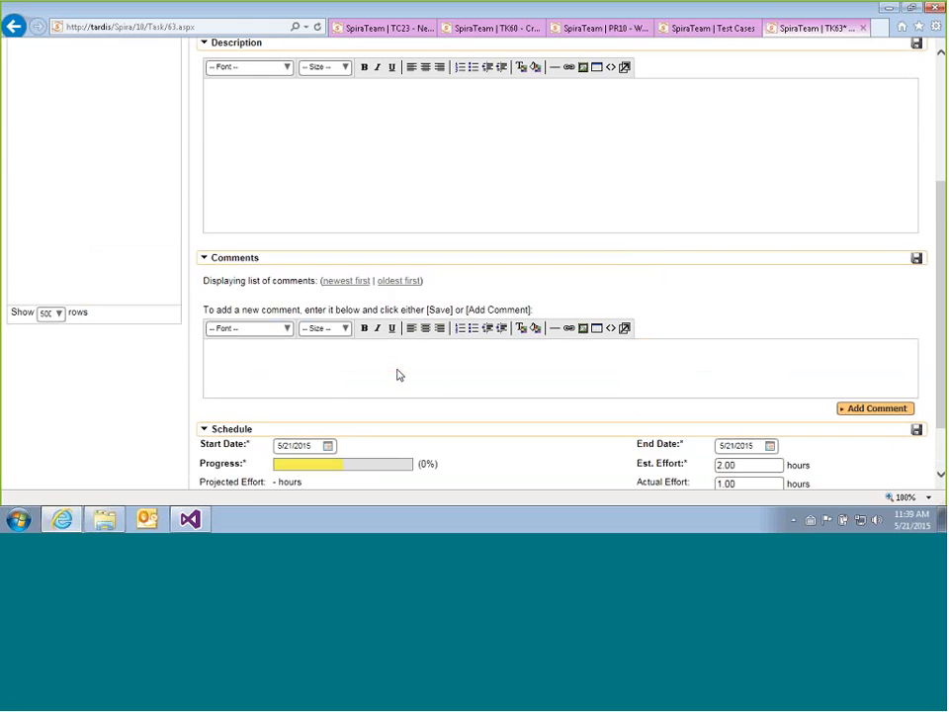
Assign a team member as the task's required owner, save the task and review its schedule and status.
{"action": "left_click", "coordinate": [841, 230]}
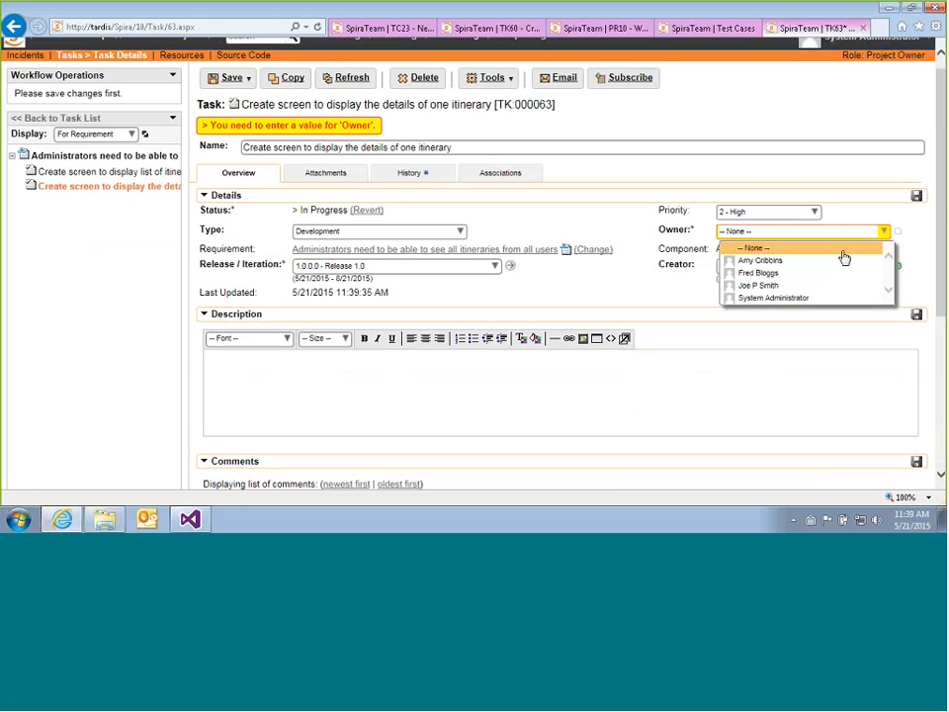
{"action": "left_click", "coordinate": [803, 278]}
{"action": "left_click", "coordinate": [917, 197]}
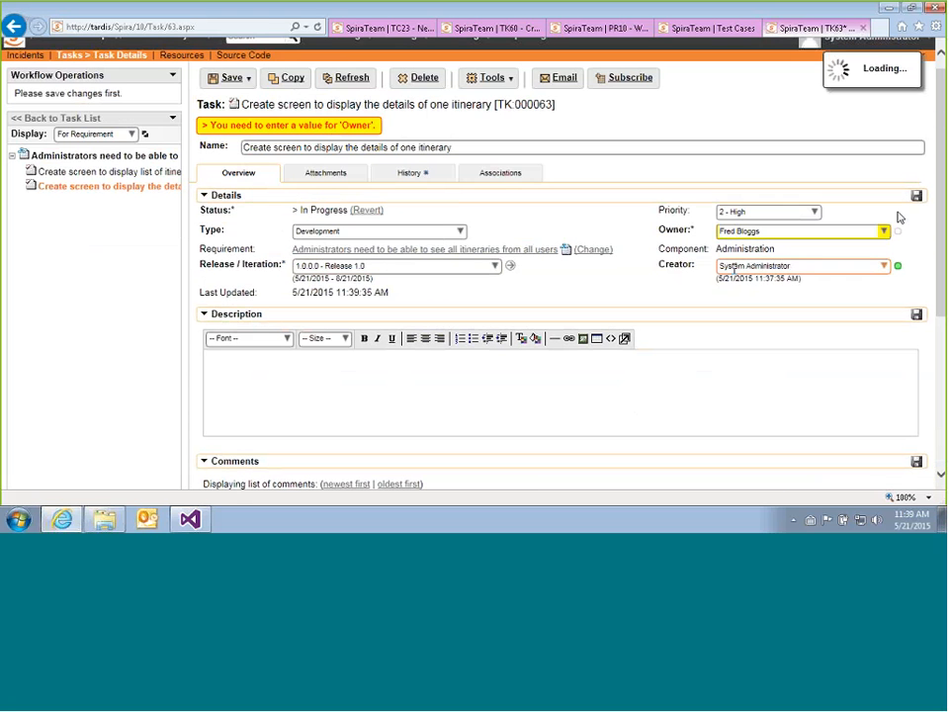
{"action": "scroll", "coordinate": [648, 286], "scroll_direction": "down", "scroll_amount": 5}
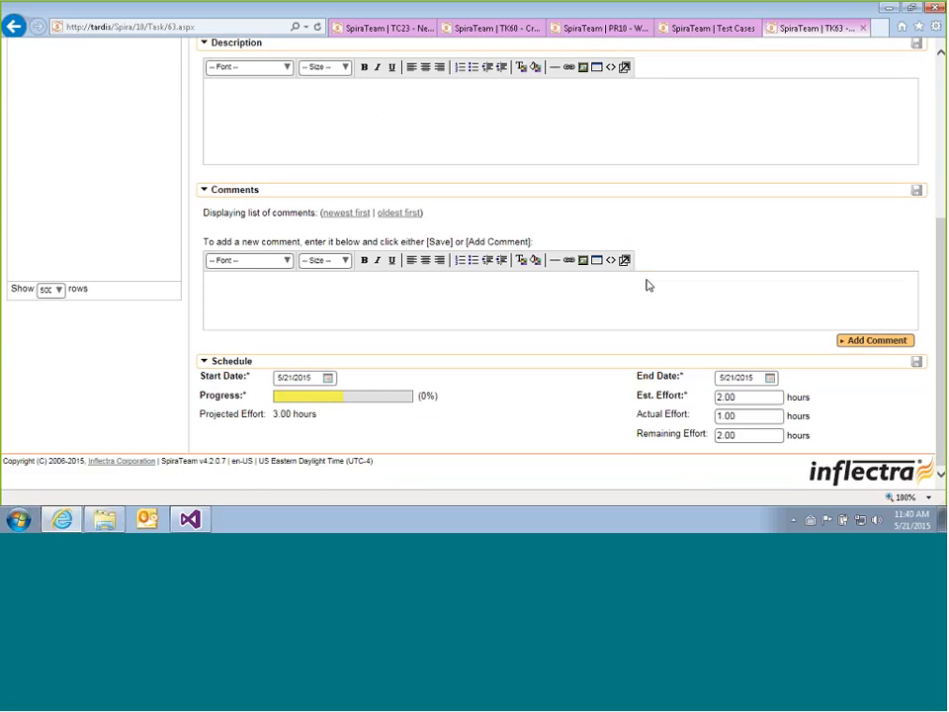
{"action": "scroll", "coordinate": [647, 285], "scroll_direction": "up", "scroll_amount": 3}
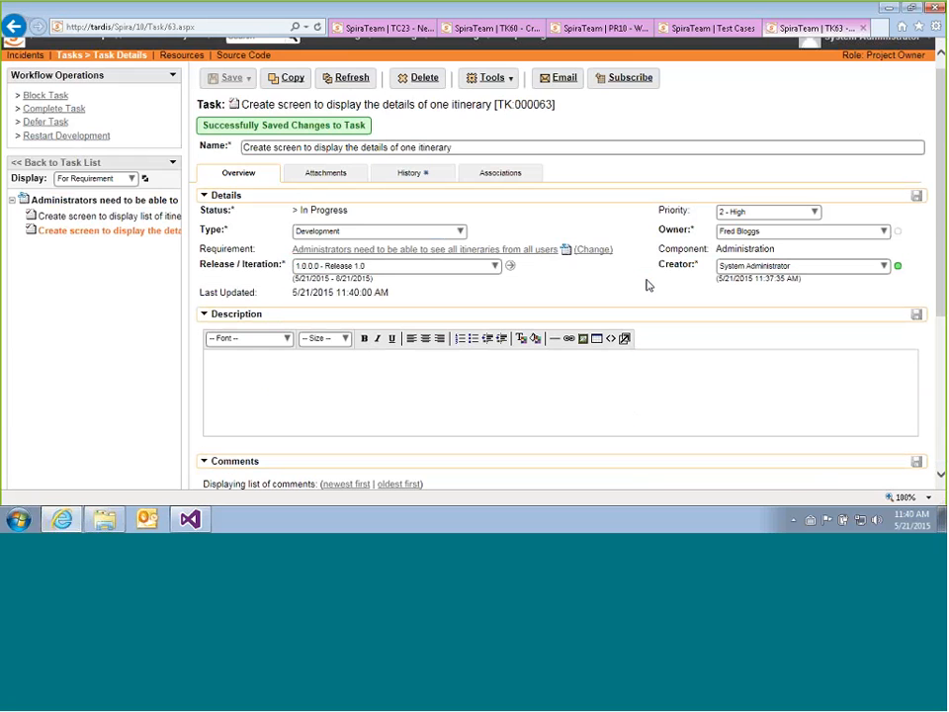
{"action": "scroll", "coordinate": [648, 286], "scroll_direction": "down", "scroll_amount": 2}
{"action": "scroll", "coordinate": [526, 244], "scroll_direction": "up", "scroll_amount": 3}
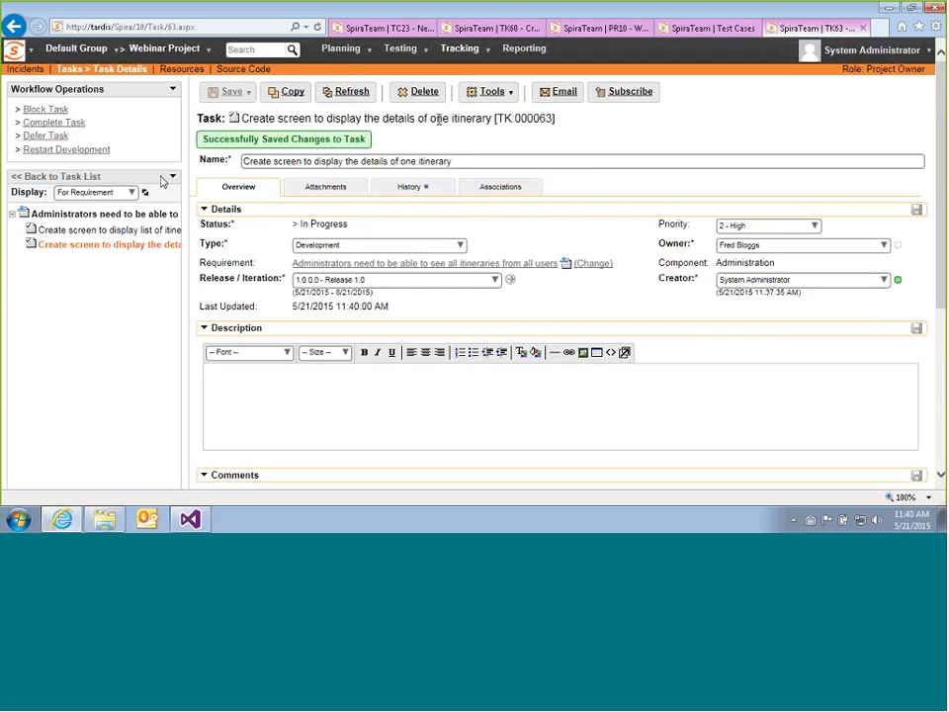
Reload the Webinar Project home page and check the Release Task Progress and Late Finishing Tasks widgets.
{"action": "left_click", "coordinate": [609, 30]}
{"action": "left_click", "coordinate": [174, 54]}
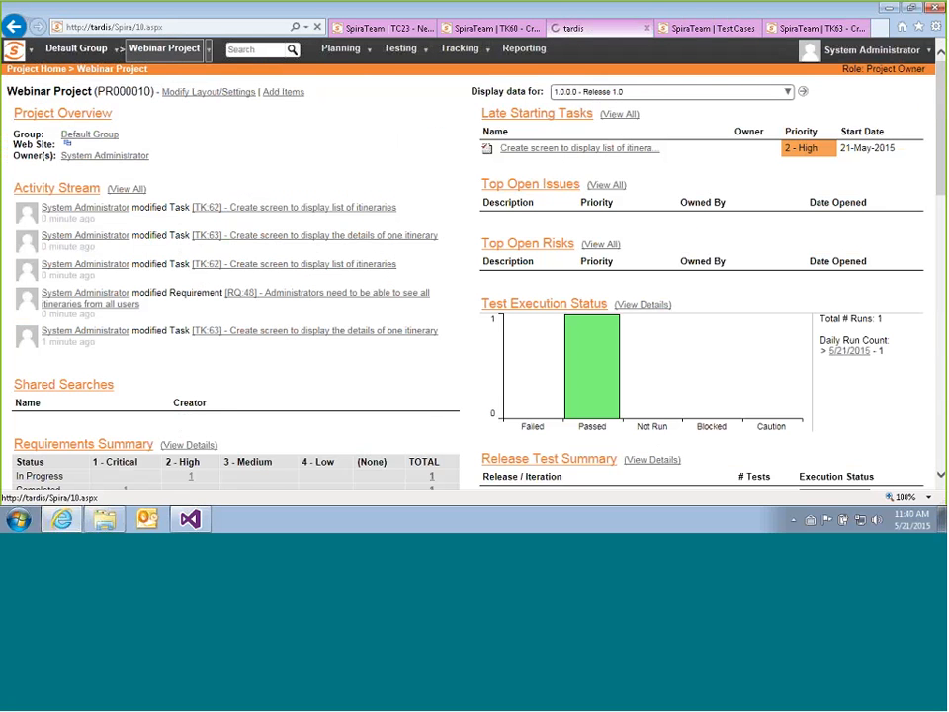
{"action": "scroll", "coordinate": [271, 219], "scroll_direction": "down", "scroll_amount": 5}
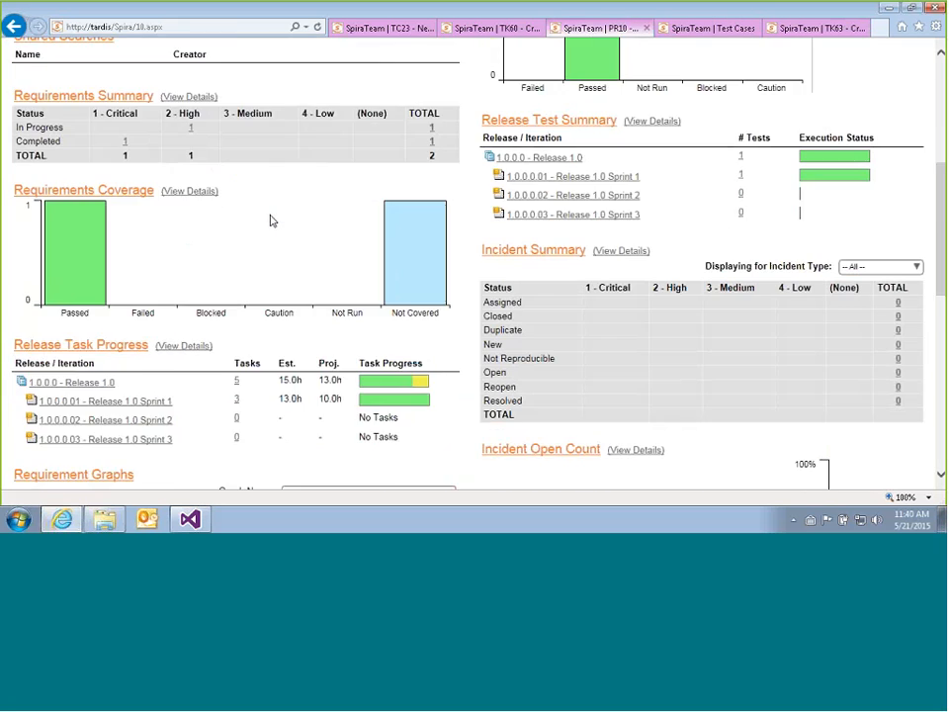
{"action": "scroll", "coordinate": [237, 219], "scroll_direction": "down", "scroll_amount": 3}
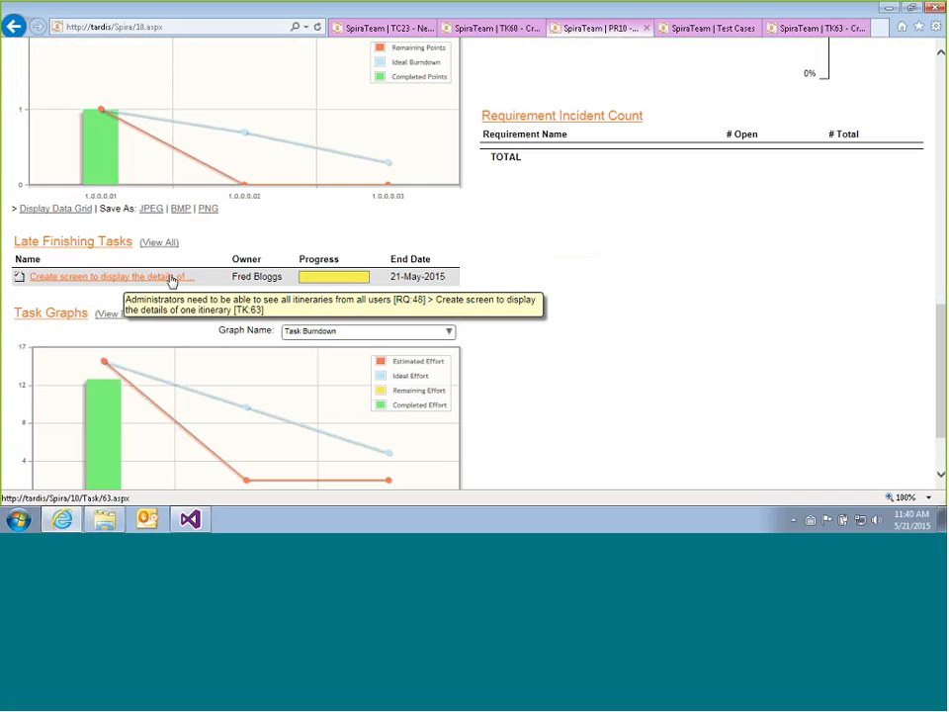
Open the planning board for 1.0.0.0 - Release 1.0 and group it By Person to examine each person's workload.
{"action": "left_click", "coordinate": [806, 28]}
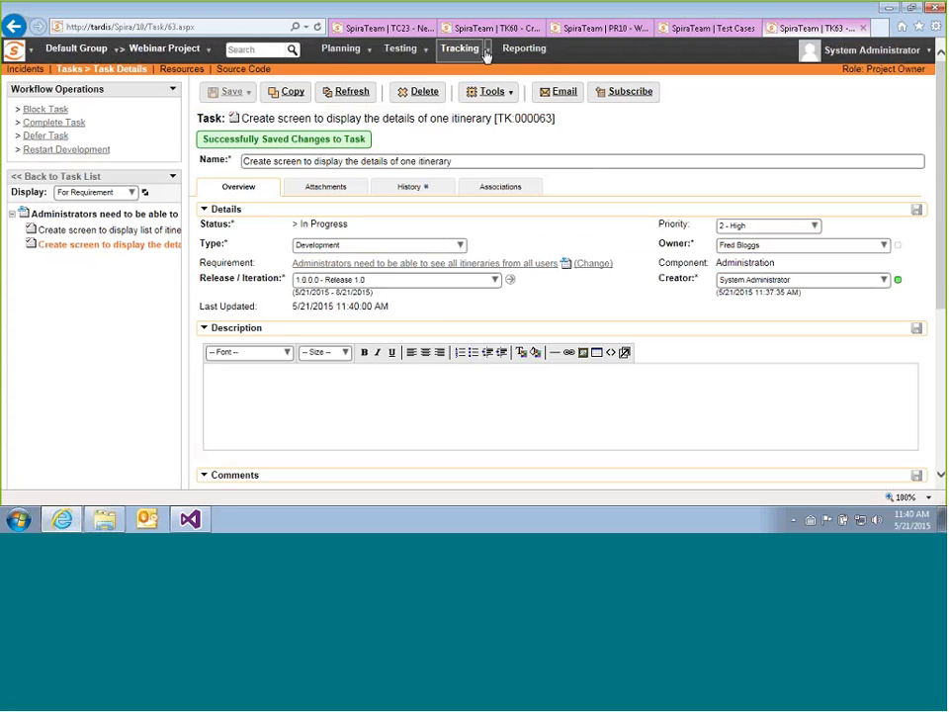
{"action": "left_click", "coordinate": [601, 30]}
{"action": "scroll", "coordinate": [540, 93], "scroll_direction": "up", "scroll_amount": 10}
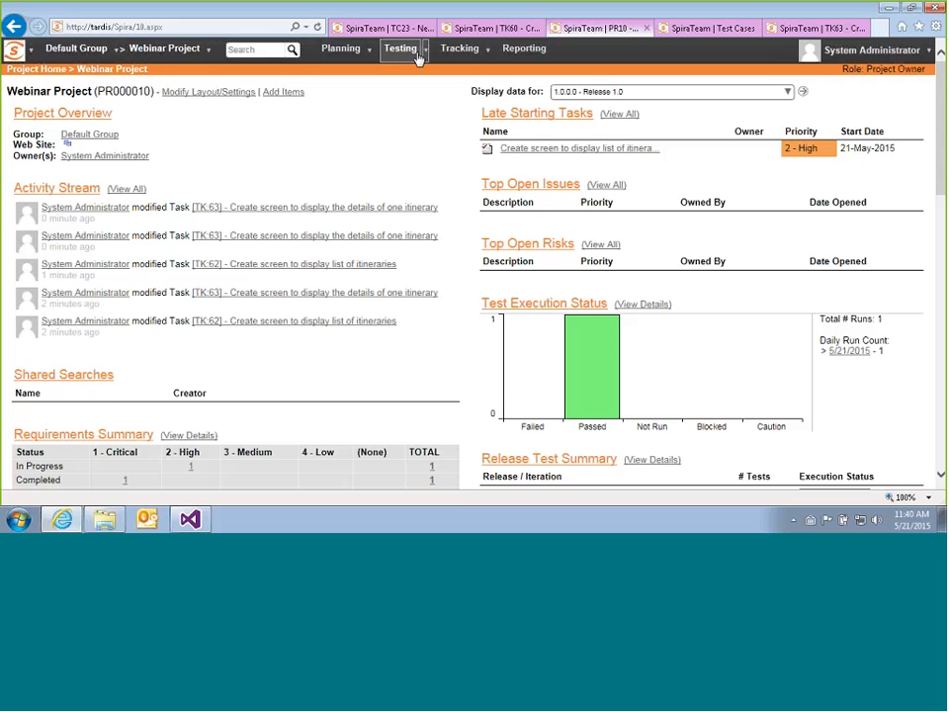
{"action": "left_click", "coordinate": [371, 56]}
{"action": "left_click", "coordinate": [346, 96]}
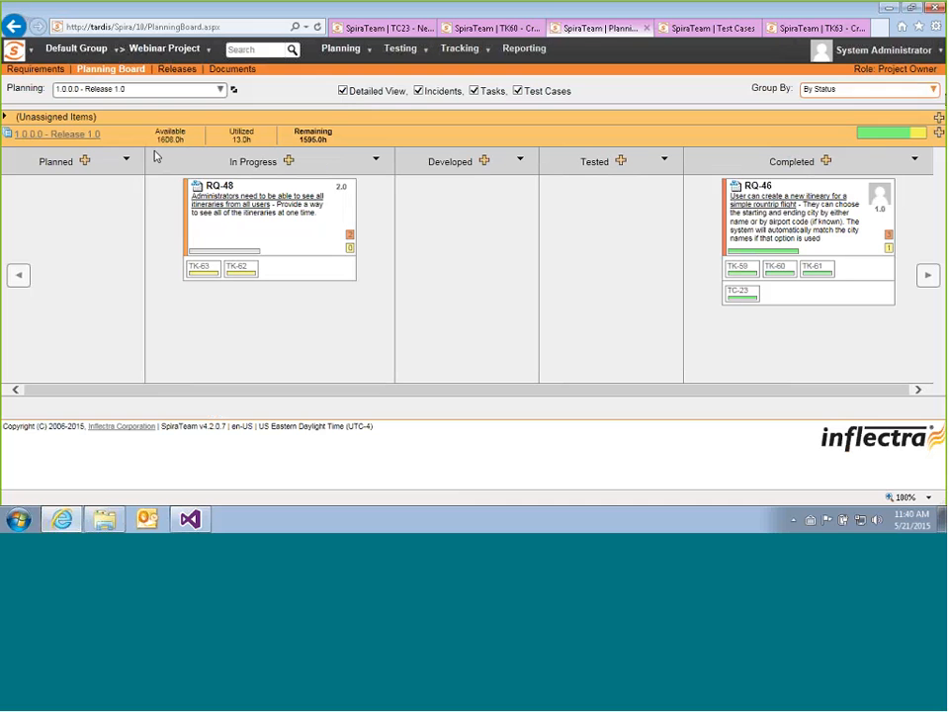
{"action": "left_click", "coordinate": [920, 90]}
{"action": "left_click", "coordinate": [831, 137]}
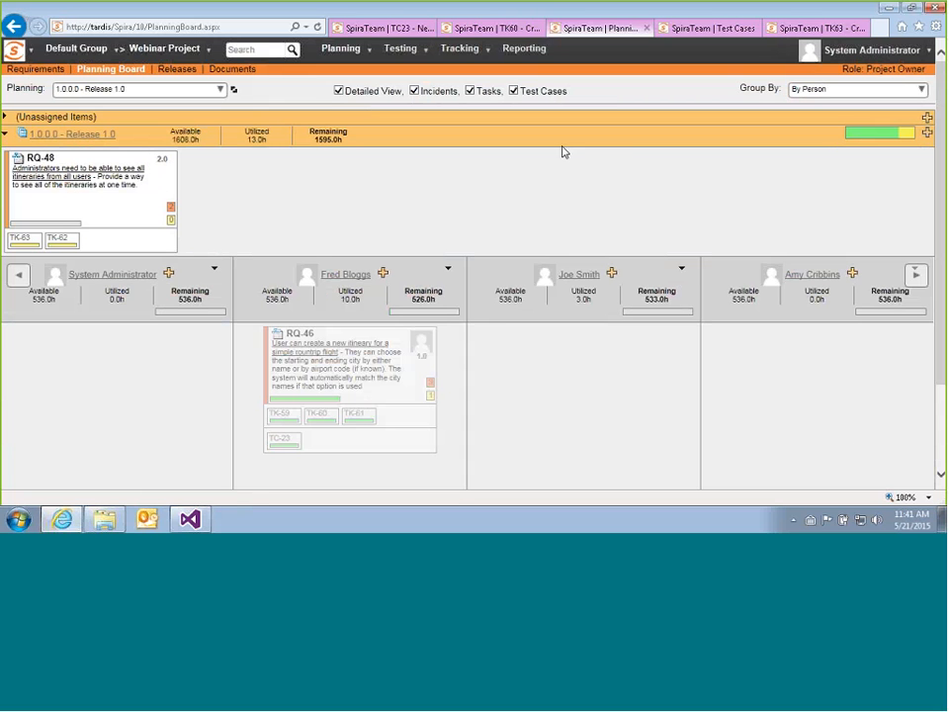
Show 1.0.0.0.01 - Release 1.0 Sprint 1 on the planning board, grouped as Tasks By Person.
{"action": "left_click", "coordinate": [215, 89]}
{"action": "left_click", "coordinate": [133, 144]}
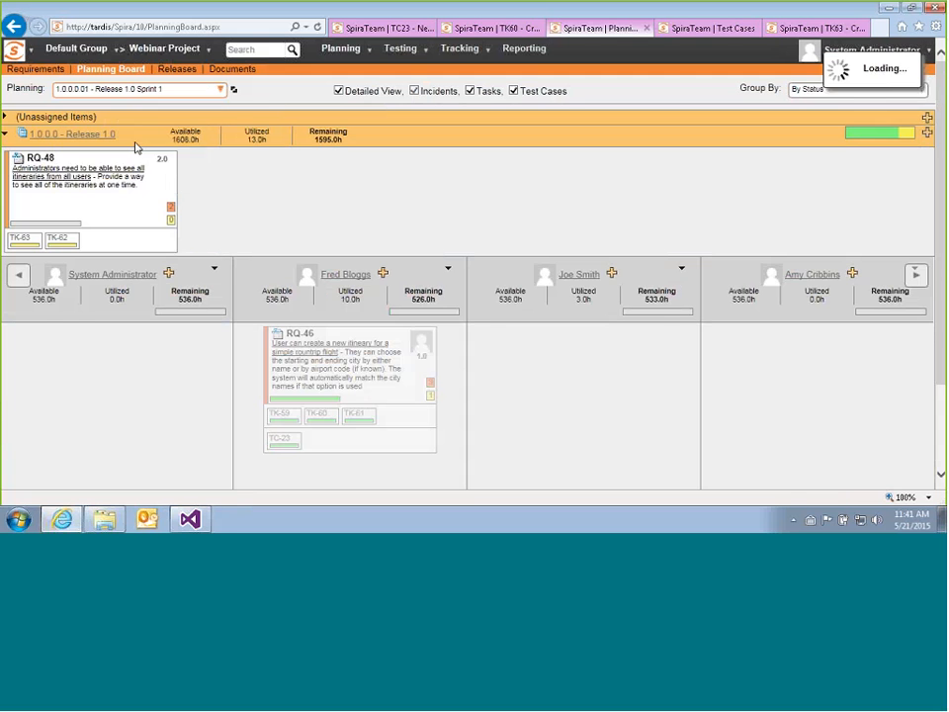
{"action": "left_click", "coordinate": [868, 89]}
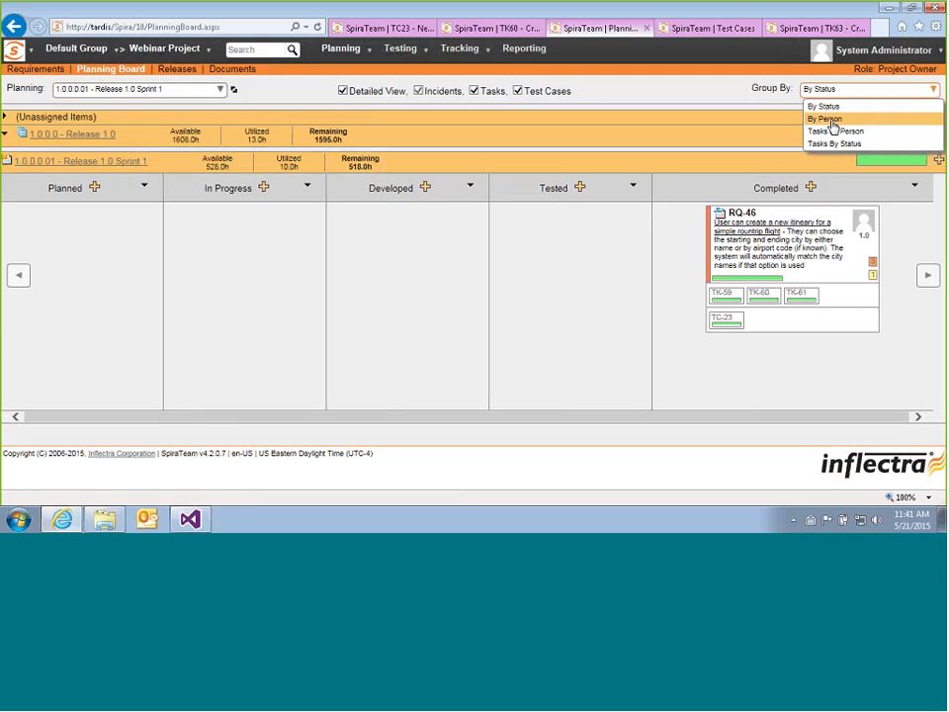
{"action": "left_click", "coordinate": [836, 131]}
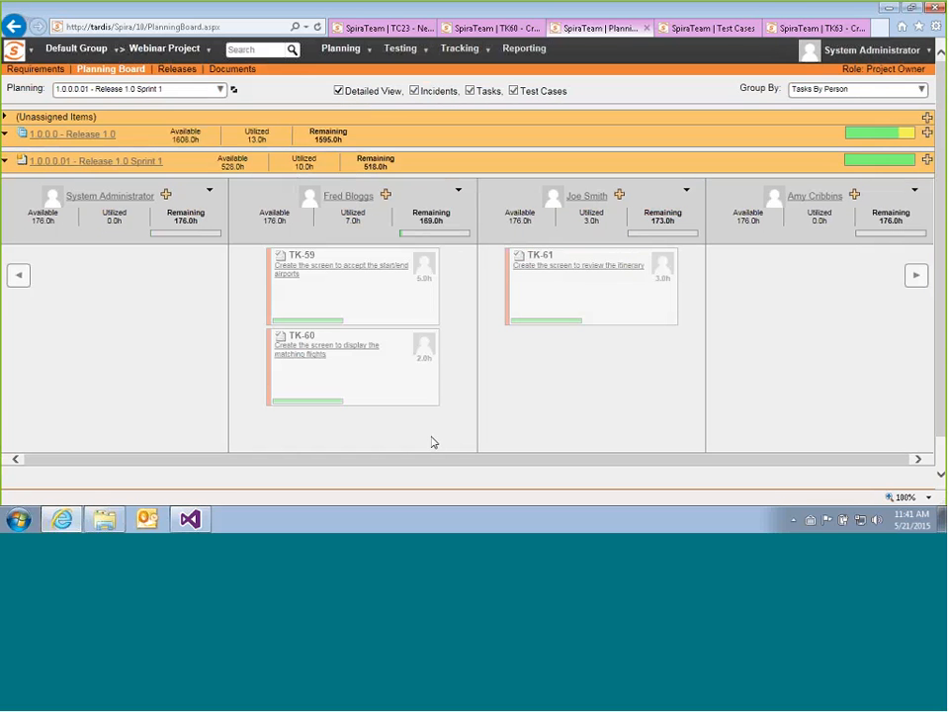
Open the project's resource list and display data for 1.0.0.0 - Release 1.0 to examine available effort and allocation.
{"action": "left_click", "coordinate": [493, 56]}
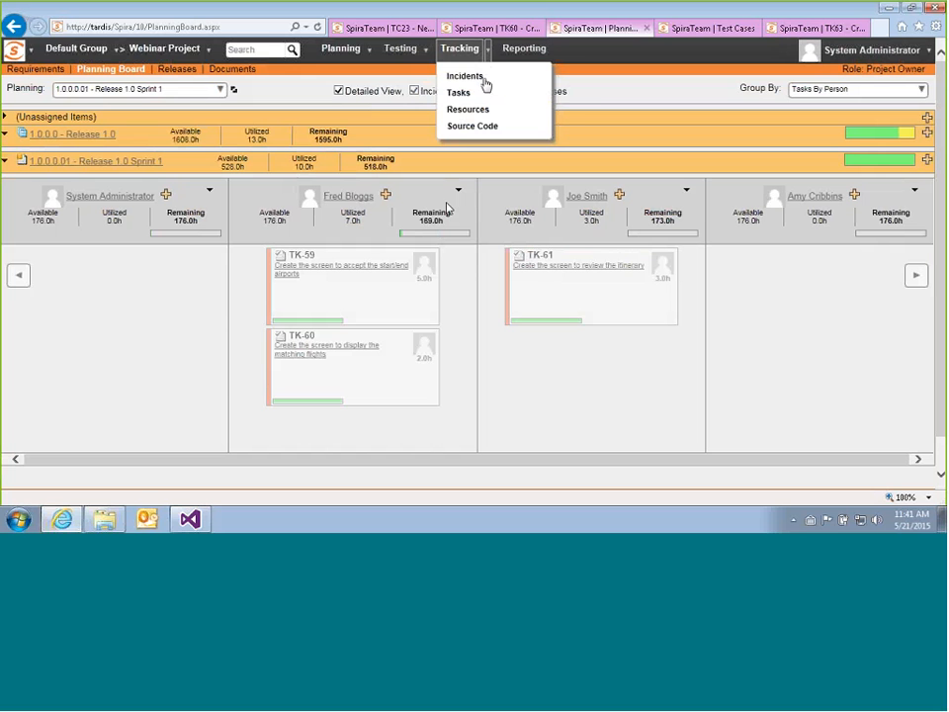
{"action": "left_click", "coordinate": [474, 110]}
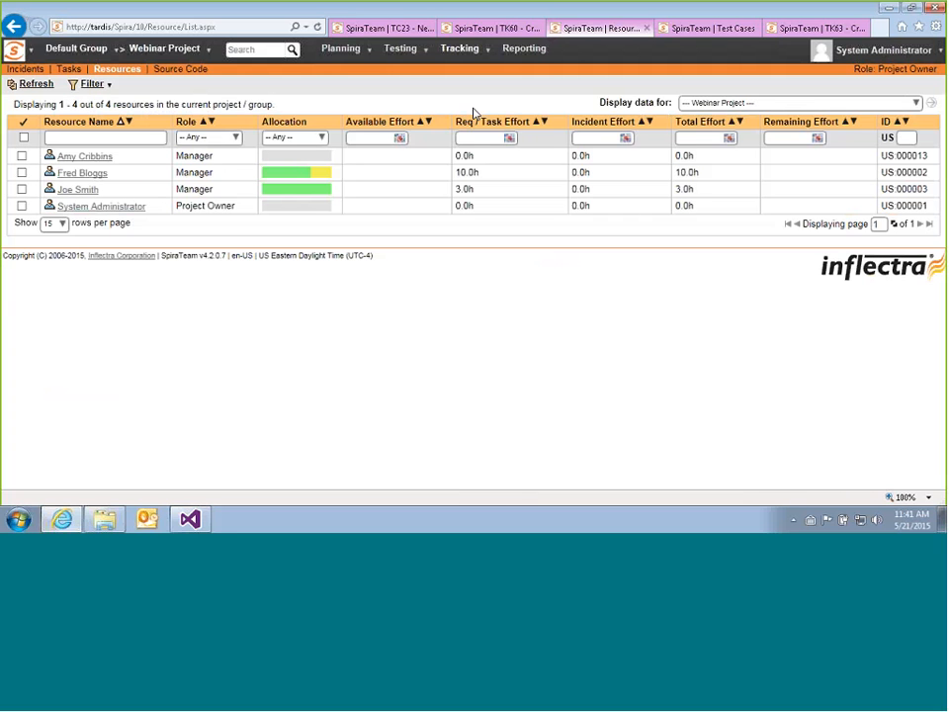
{"action": "left_click", "coordinate": [916, 102]}
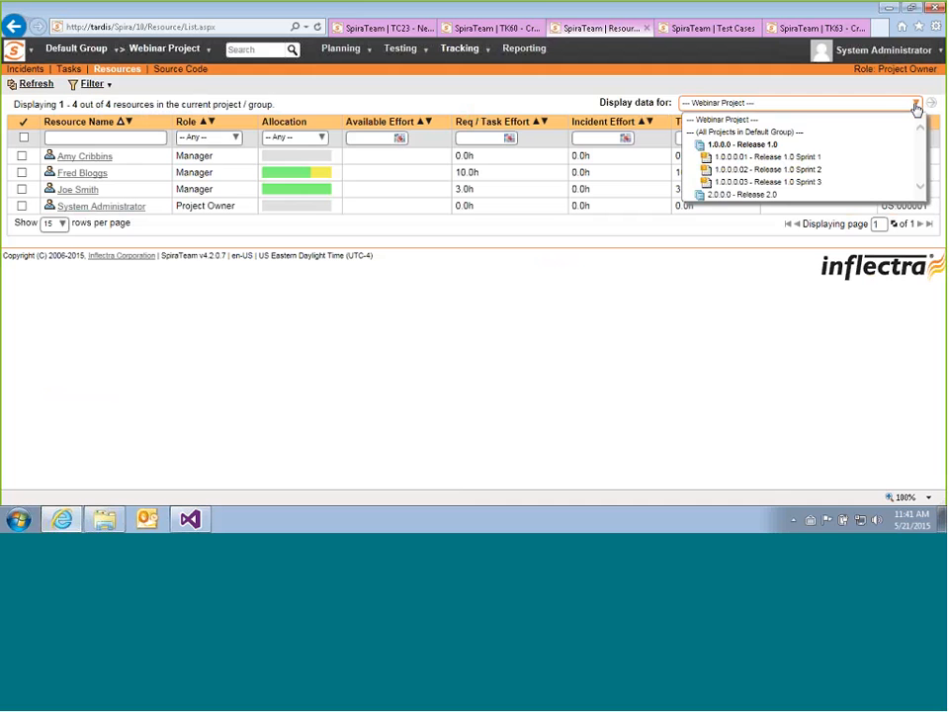
{"action": "left_click", "coordinate": [776, 146]}
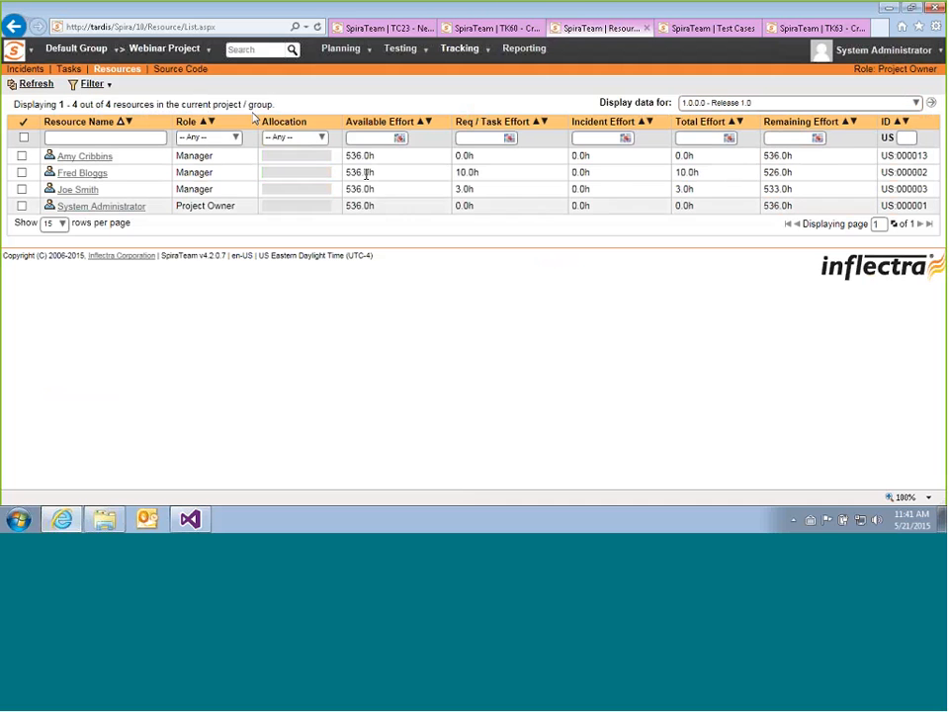
{"action": "mouse_move", "coordinate": [280, 179]}
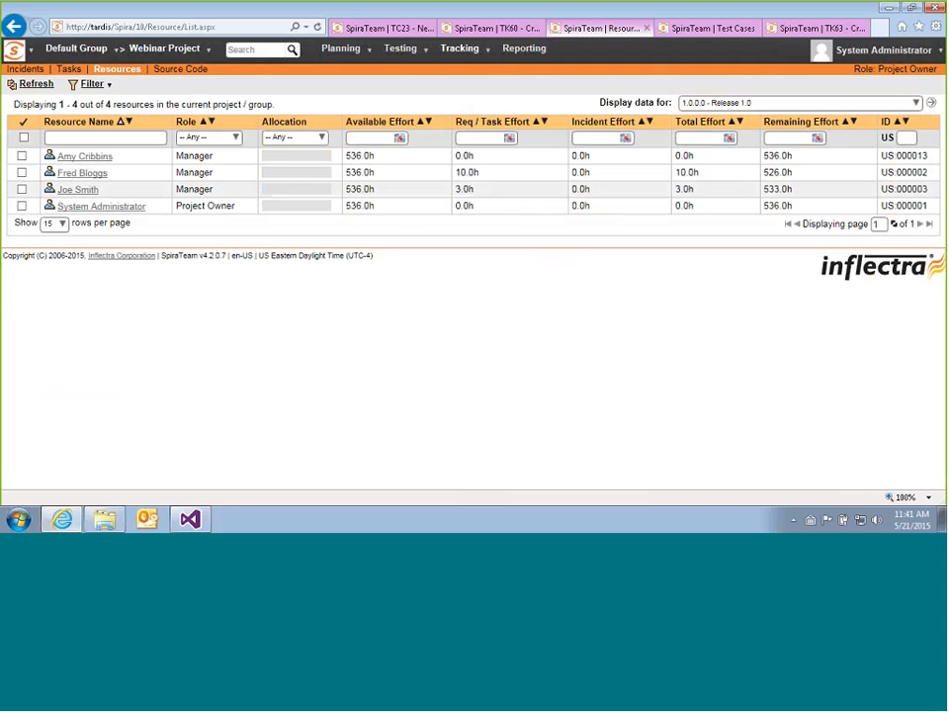
Display the resource list data for 1.0.0.0.01 - Release 1.0 Sprint 1 and examine the second listed resource's allocation.
{"action": "left_click", "coordinate": [916, 102]}
{"action": "left_click", "coordinate": [759, 155]}
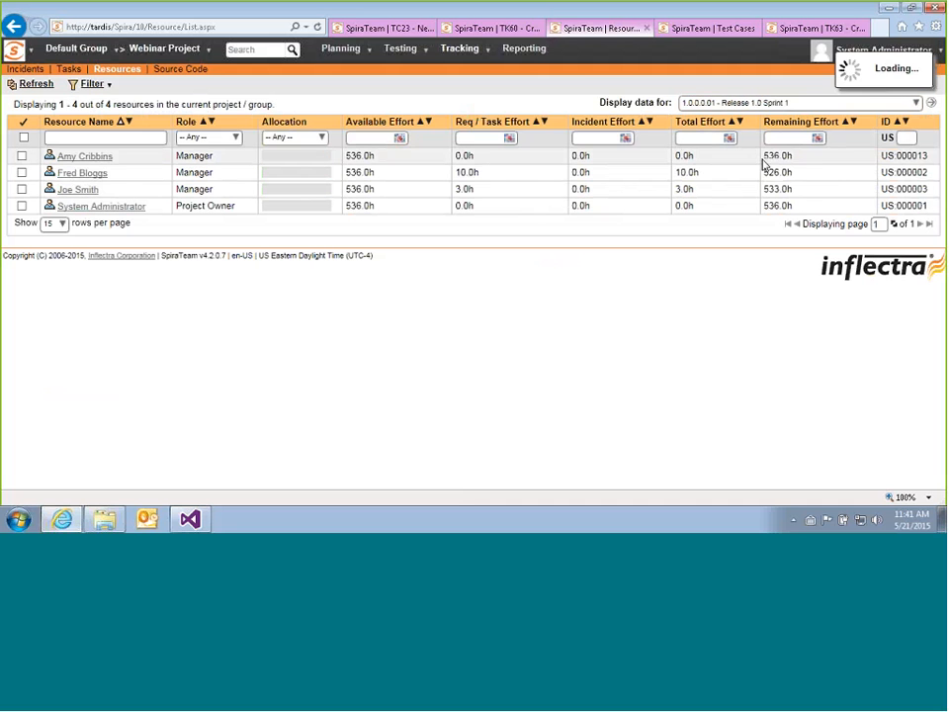
{"action": "mouse_move", "coordinate": [273, 177]}
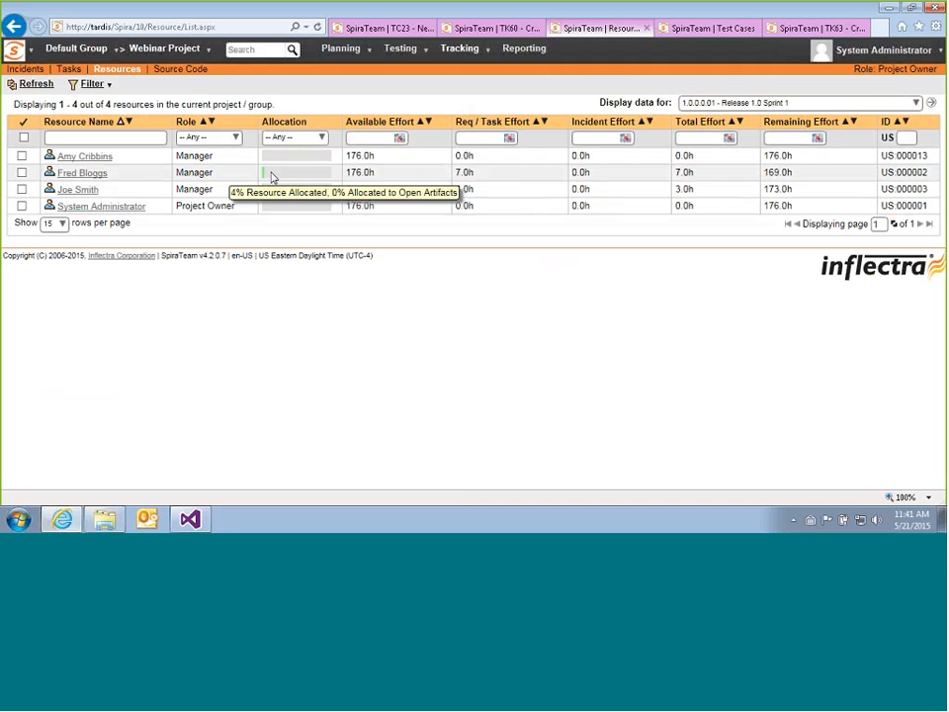
Open the second listed resource's details and examine the requirements with their tasks, incidents, test cases and test sets assigned to that person.
{"action": "left_click", "coordinate": [95, 176]}
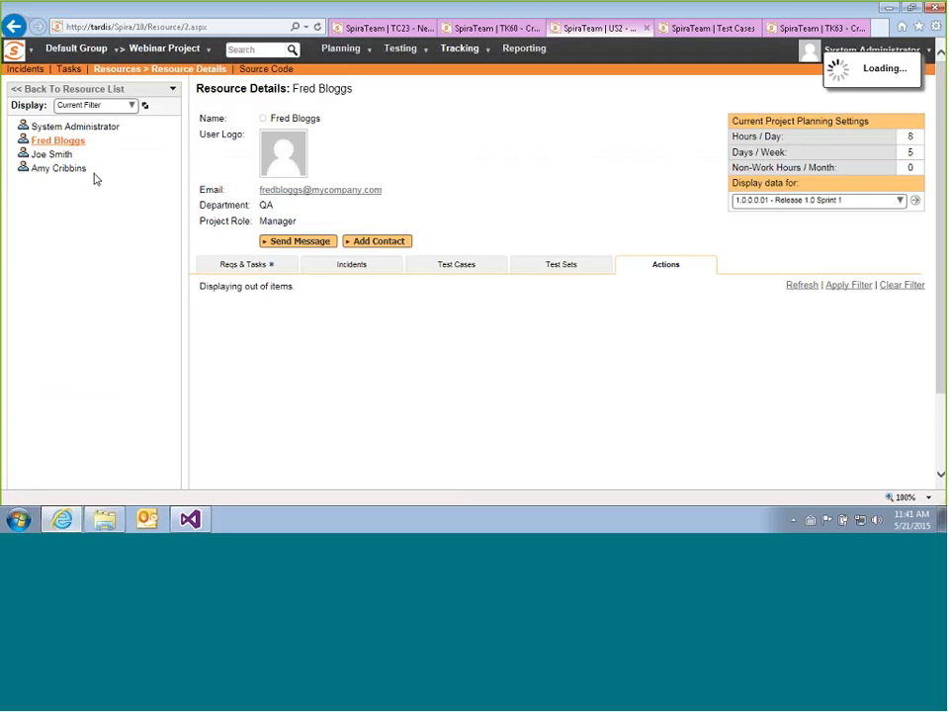
{"action": "left_click", "coordinate": [234, 267]}
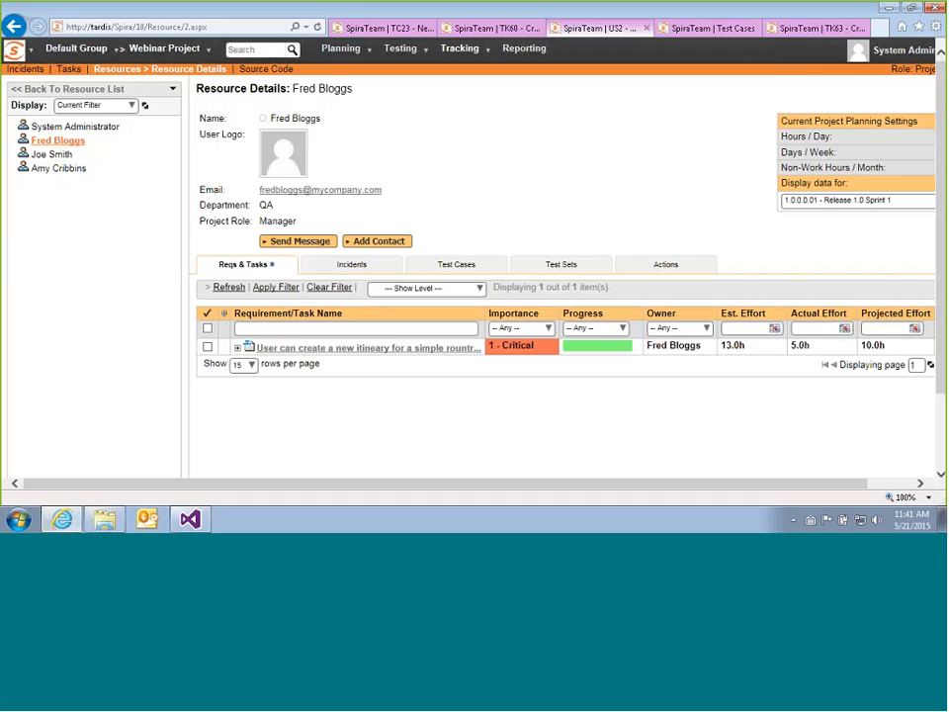
{"action": "left_click", "coordinate": [238, 349]}
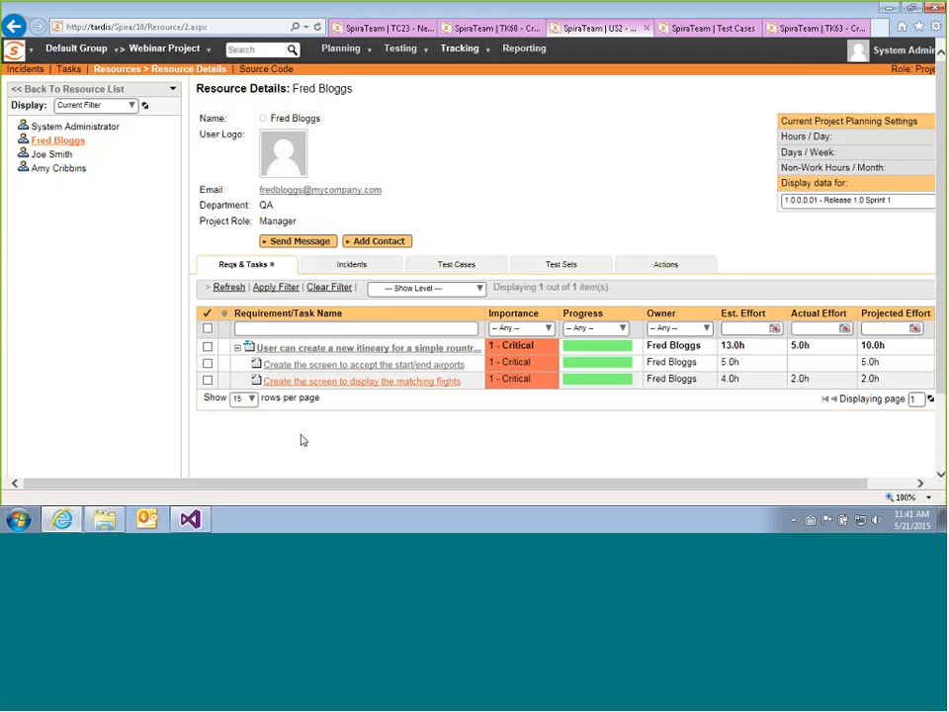
{"action": "left_click", "coordinate": [350, 267]}
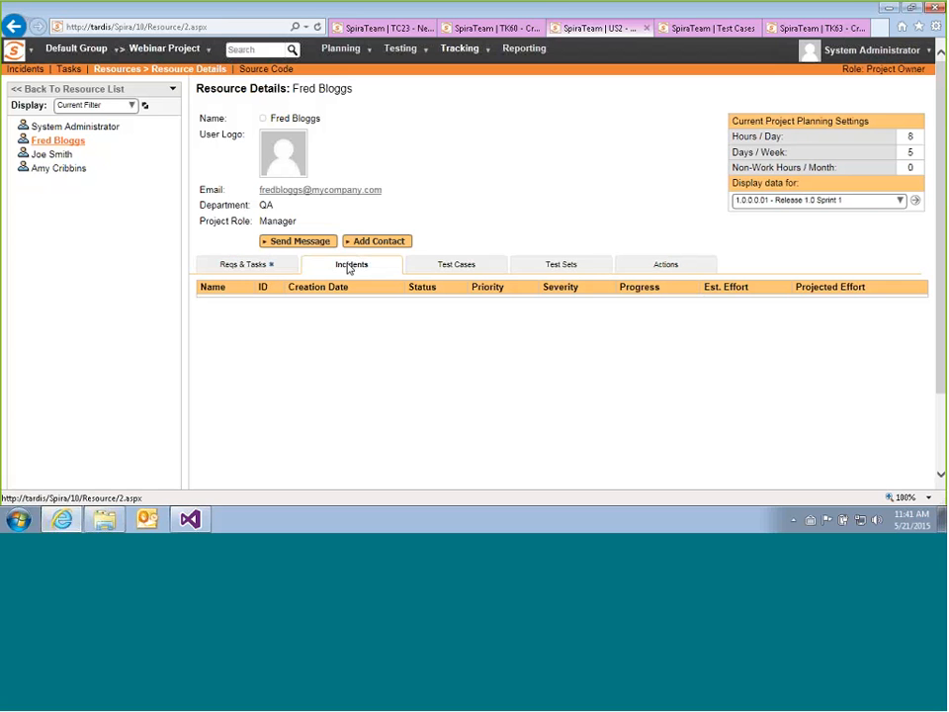
{"action": "left_click", "coordinate": [458, 270]}
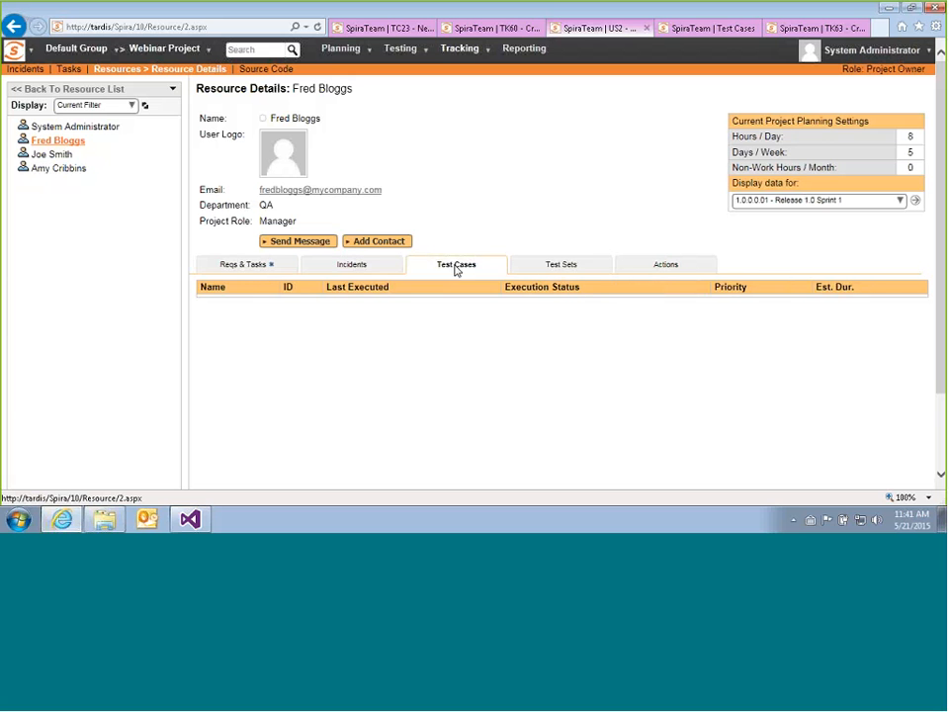
{"action": "left_click", "coordinate": [541, 272]}
{"action": "left_click", "coordinate": [243, 265]}
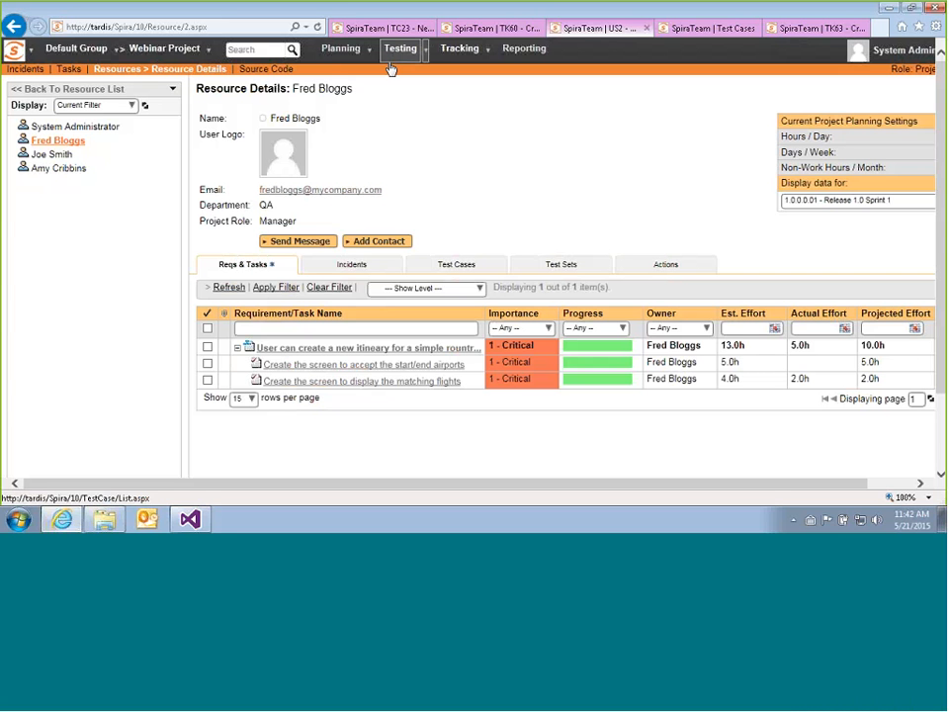
Create a new incident in the project's incident list and name it "Bug when entering certain country codes".
{"action": "left_click", "coordinate": [492, 60]}
{"action": "left_click", "coordinate": [469, 76]}
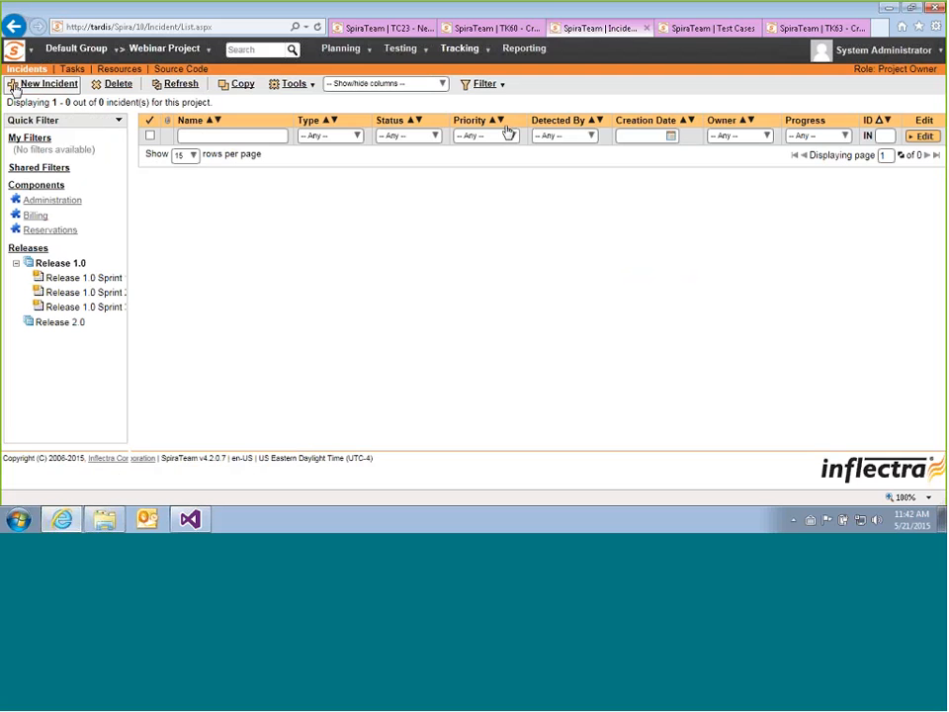
{"action": "left_click", "coordinate": [26, 87]}
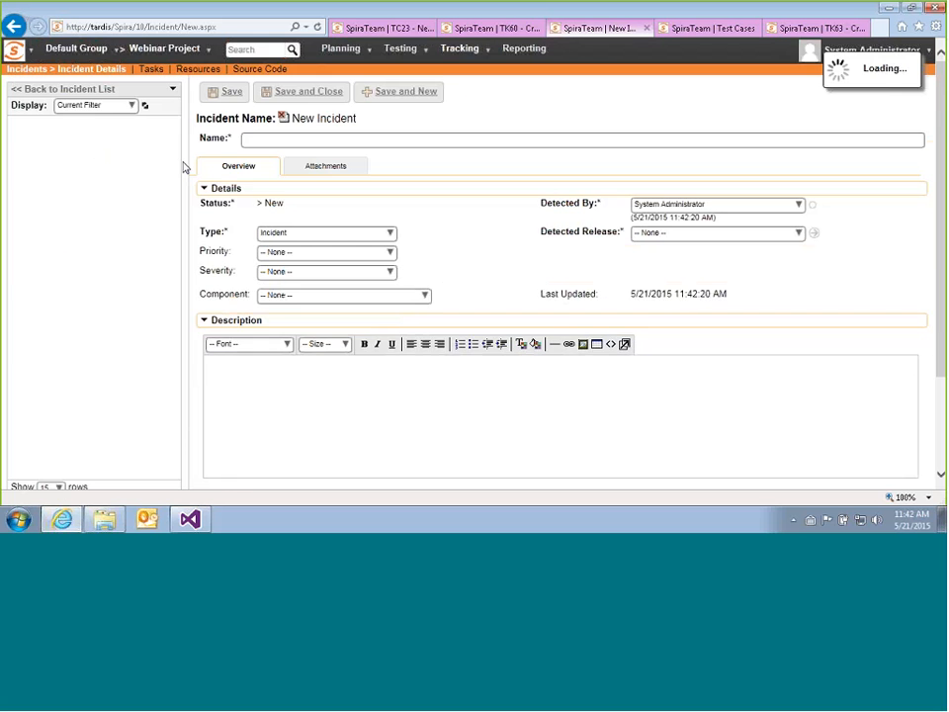
{"action": "type", "text": "Bug wh"}
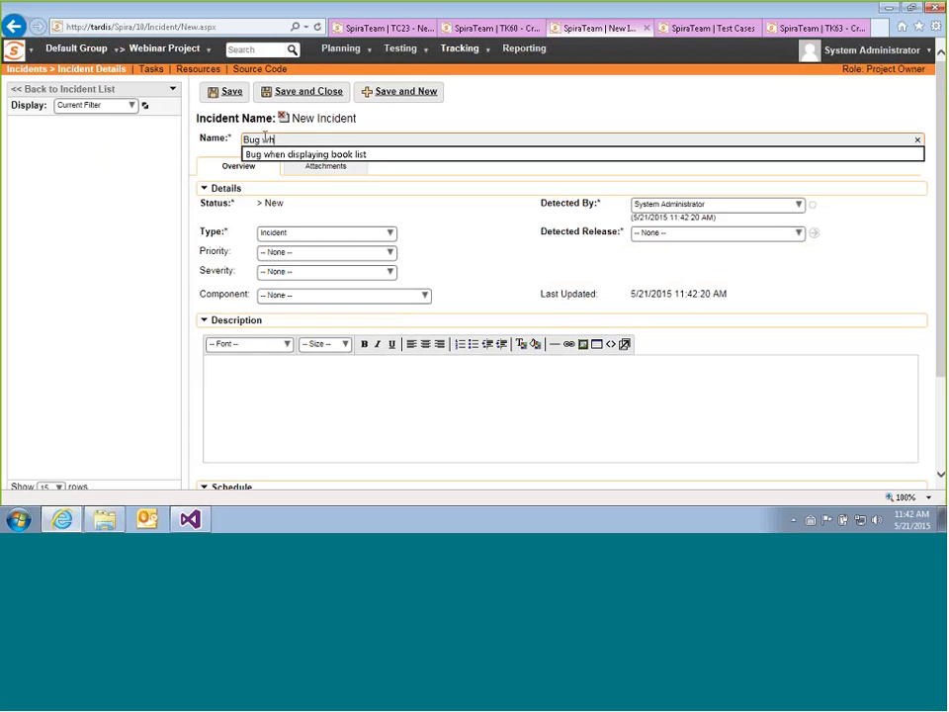
{"action": "type", "text": "en entering certain "}
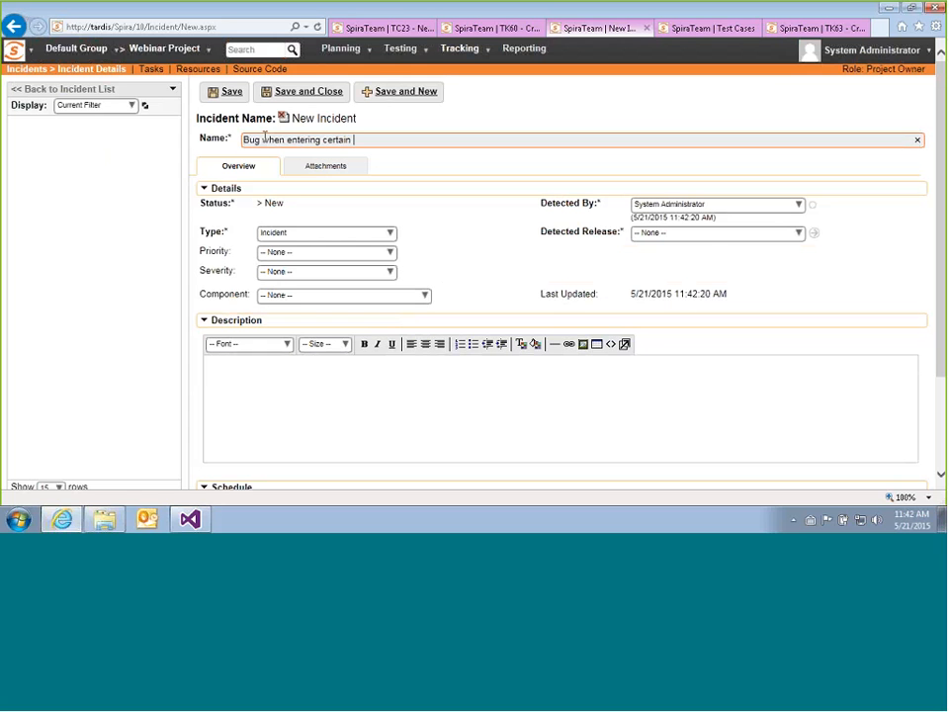
{"action": "type", "text": "country codes"}
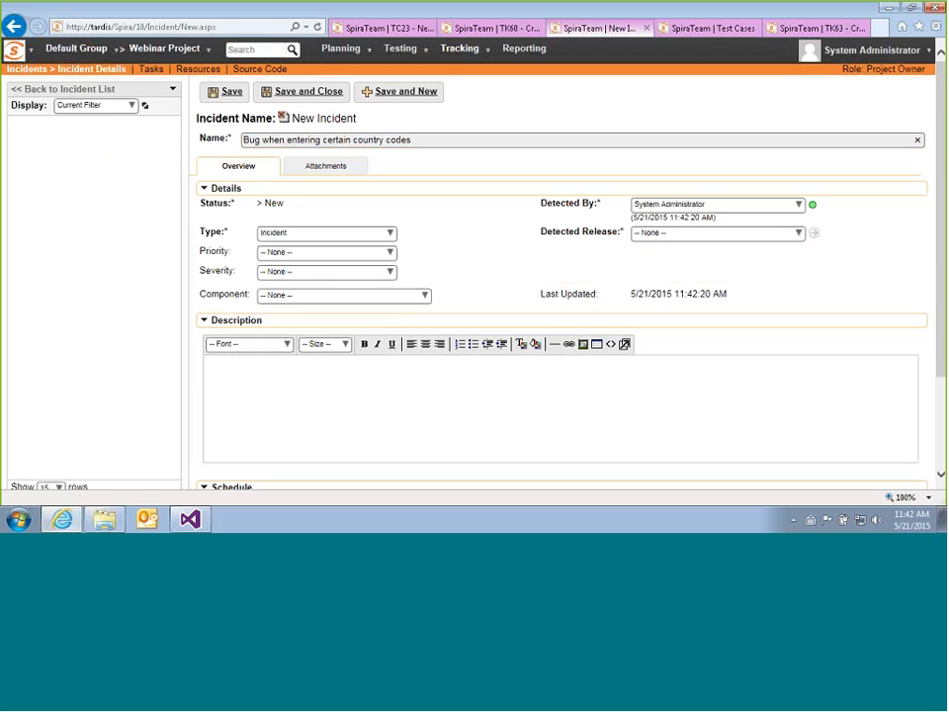
Set the new incident's type to Bug, priority to 1 - Critical and detected release to 1.0.0.0.01 - Release 1.0 Sprint 1.
{"action": "left_click", "coordinate": [388, 233]}
{"action": "left_click", "coordinate": [302, 248]}
{"action": "left_click", "coordinate": [390, 253]}
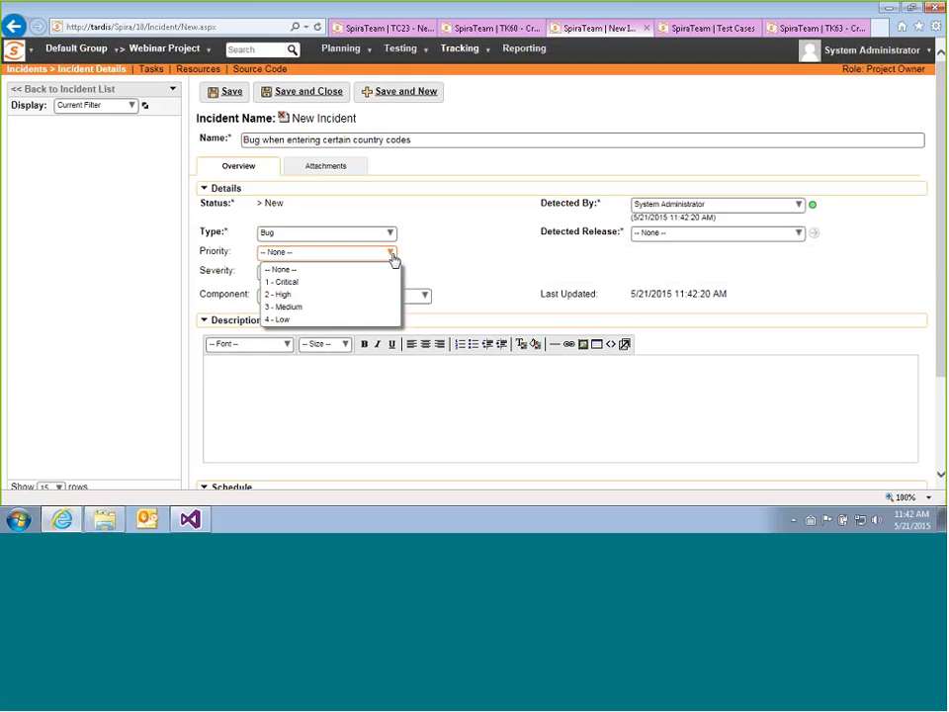
{"action": "left_click", "coordinate": [314, 282]}
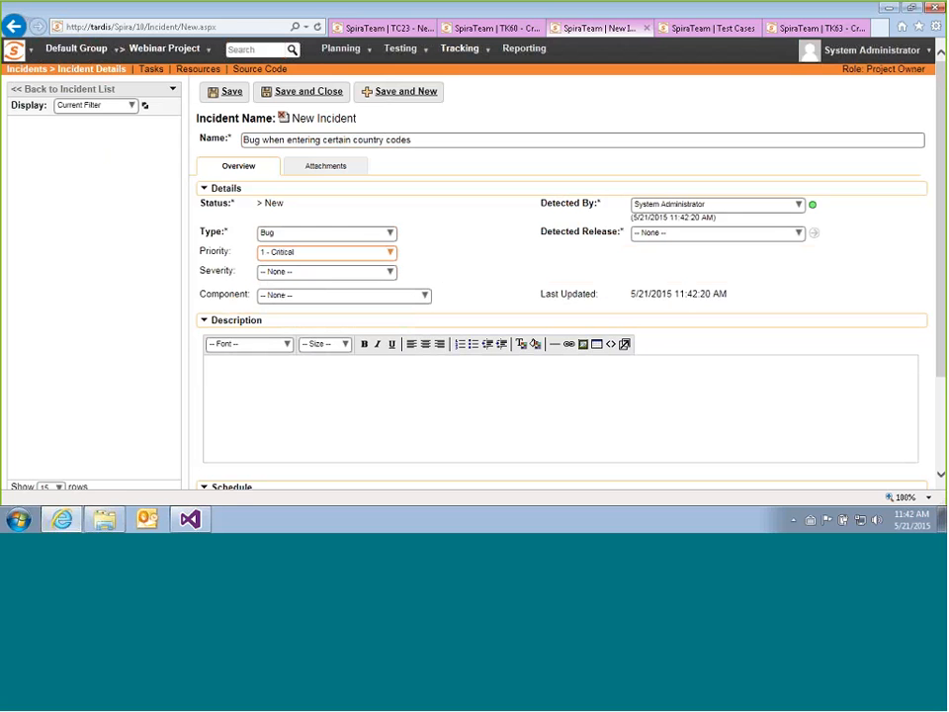
{"action": "left_click", "coordinate": [774, 238]}
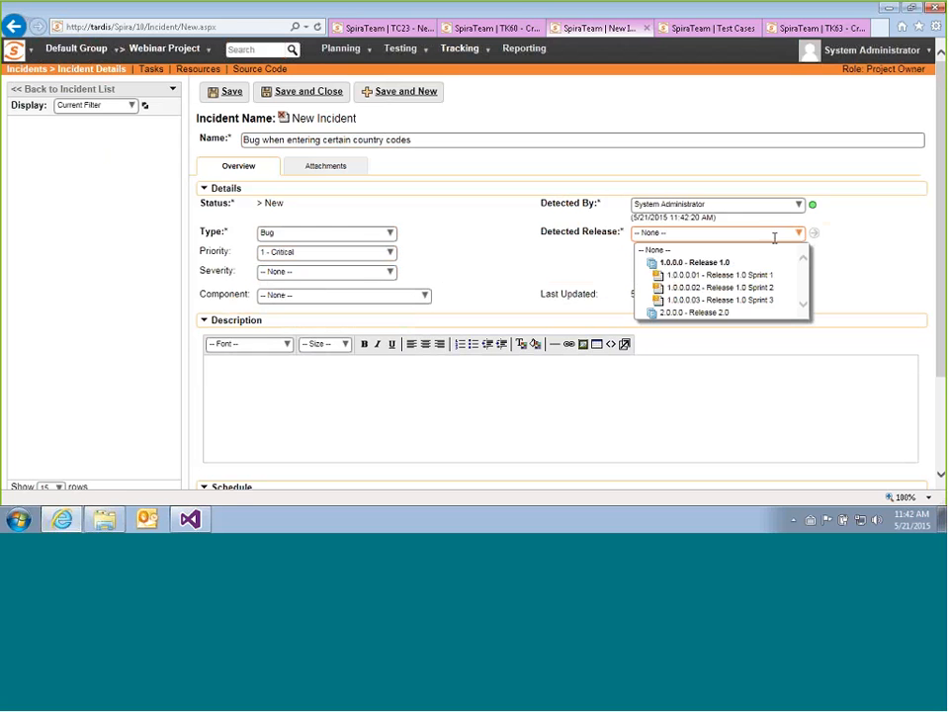
{"action": "left_click", "coordinate": [723, 276]}
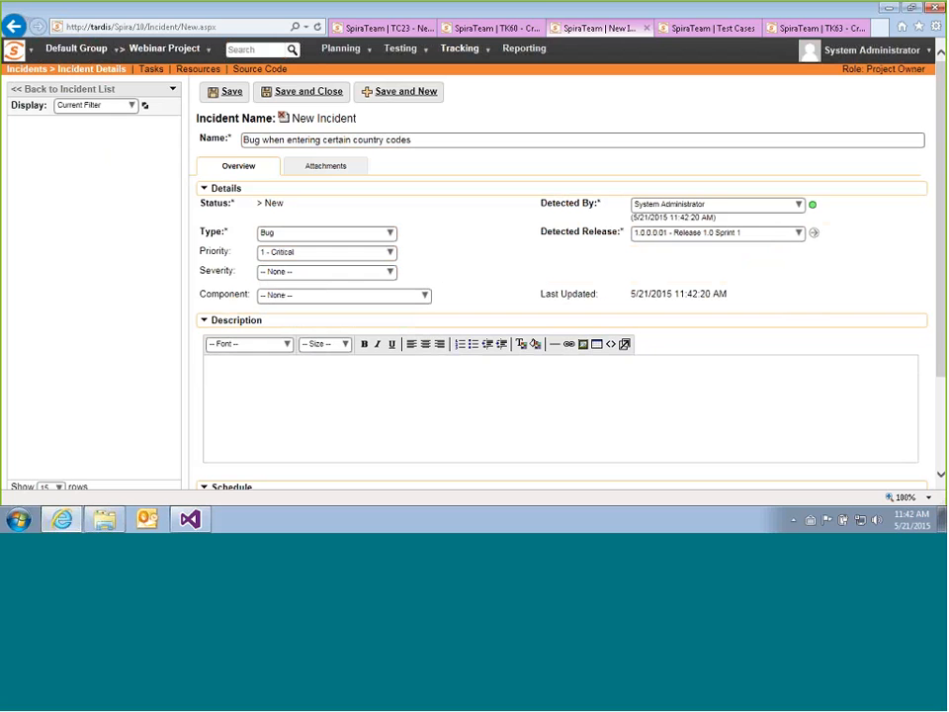
Enter the incident description "When choosing IAD (Washington DC), the city name is not matched correctly.".
{"action": "left_click", "coordinate": [323, 436]}
{"action": "type", "text": "When "}
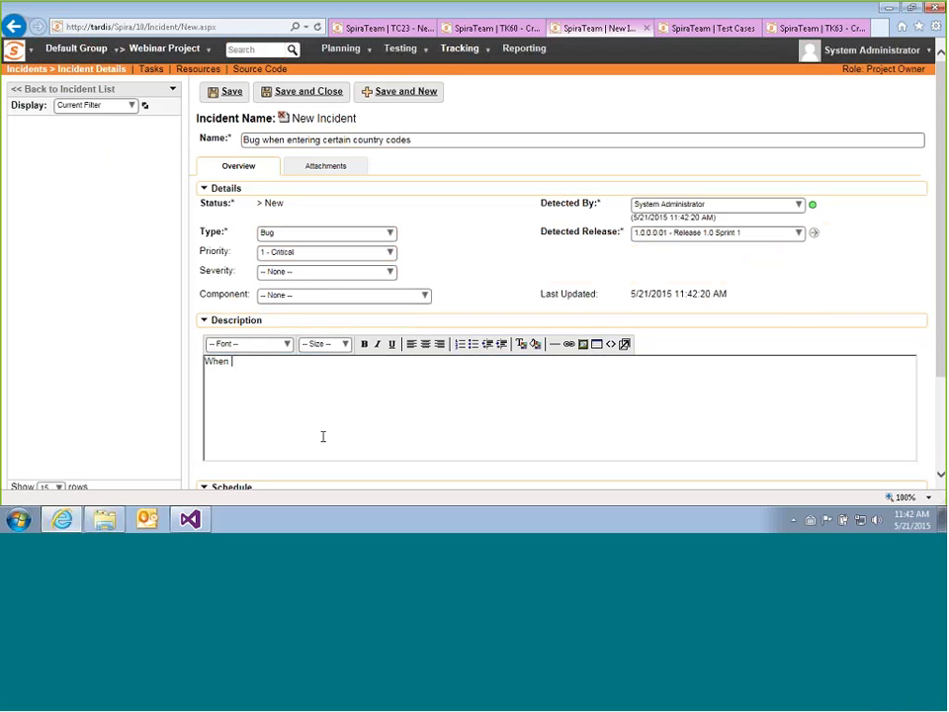
{"action": "type", "text": "choosing IAD (washington D"}
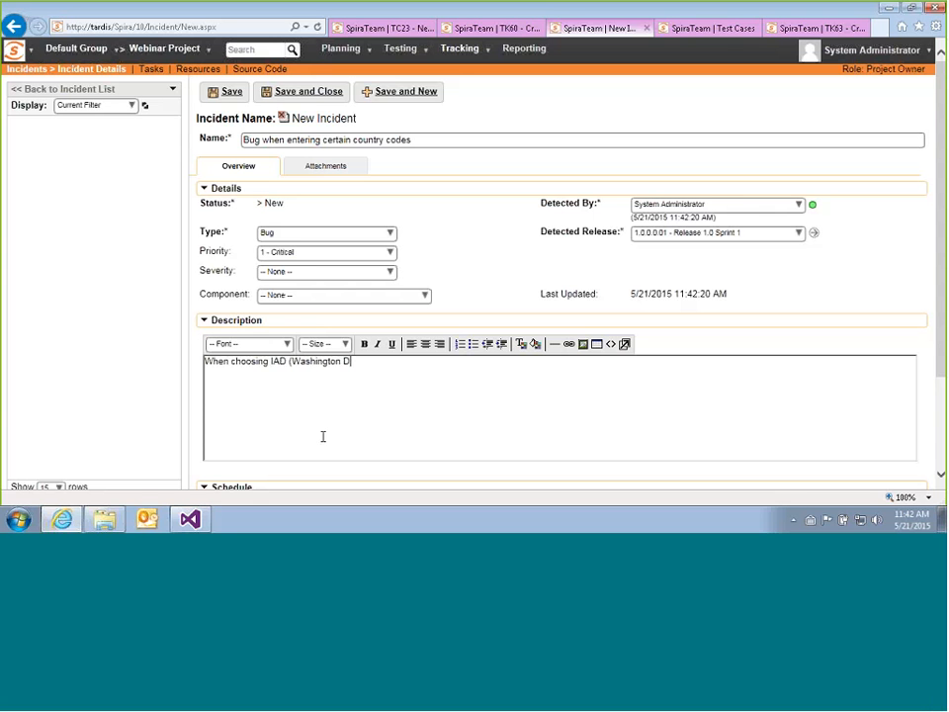
{"action": "type", "text": "C), the city name is not mat"}
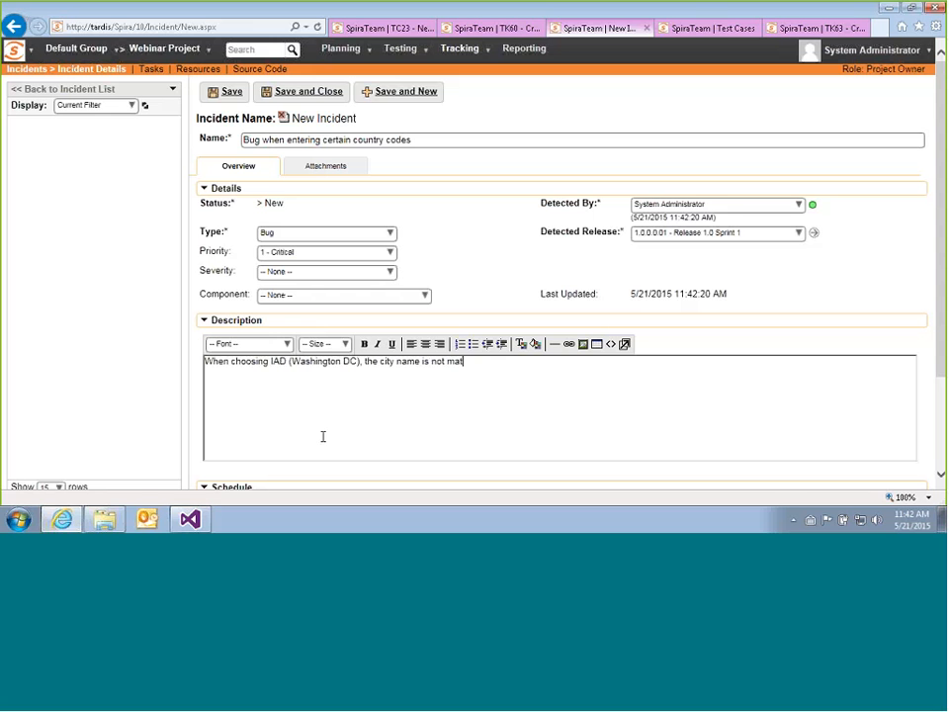
{"action": "type", "text": "ched correct.ly"}
{"action": "key", "text": "BackSpace"}
{"action": "key", "text": "BackSpace"}
{"action": "key", "text": "BackSpace"}
{"action": "type", "text": "ly."}
Assign the incident to the Reservations component and save it.
{"action": "left_click", "coordinate": [425, 297]}
{"action": "left_click", "coordinate": [309, 346]}
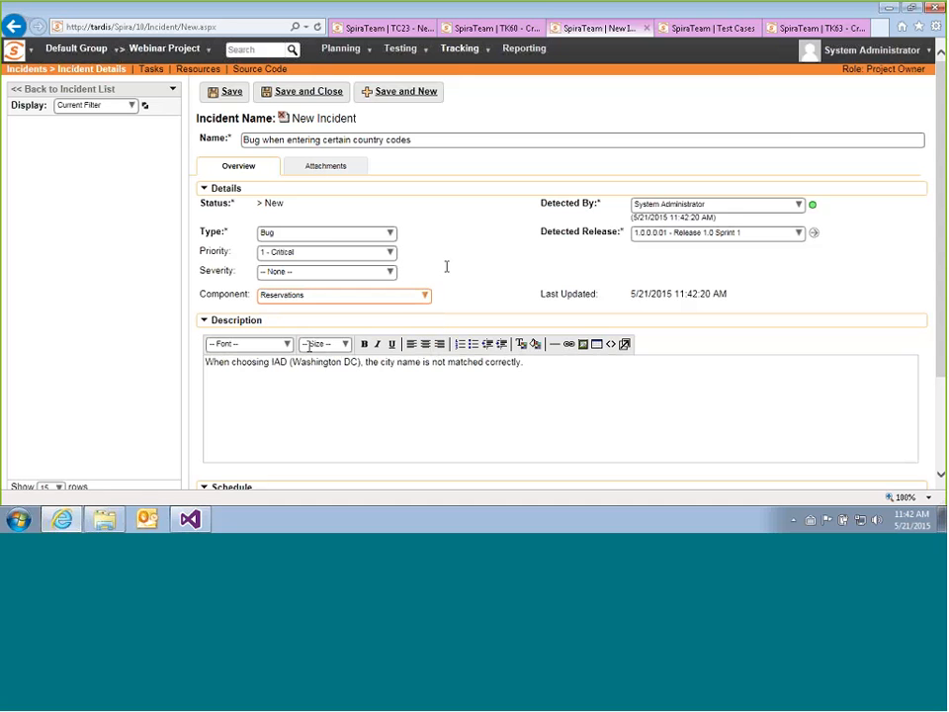
{"action": "left_click", "coordinate": [226, 97]}
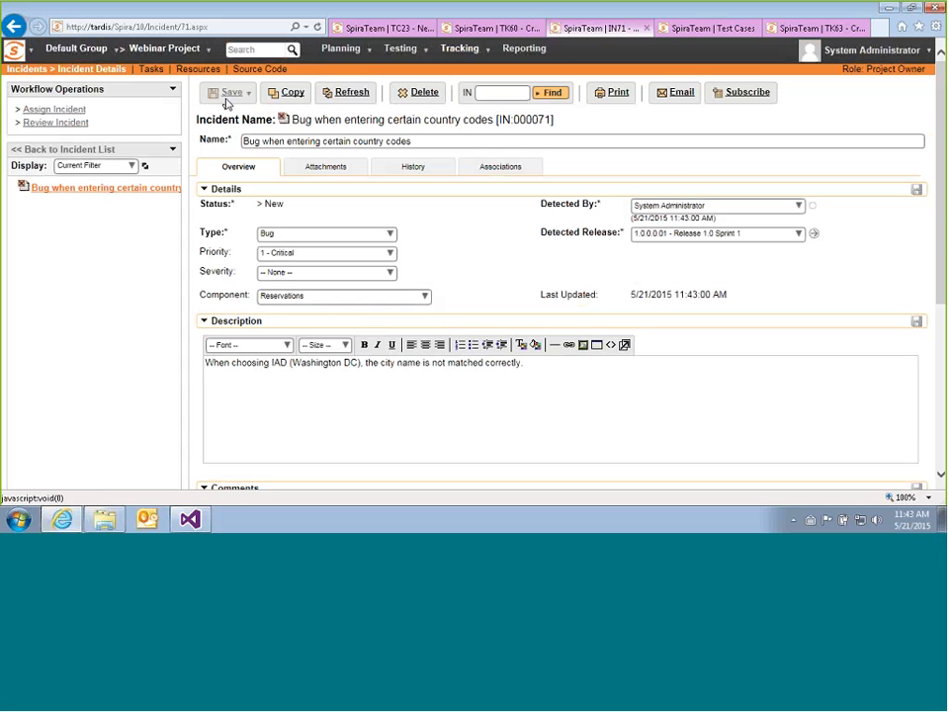
Add a Related-to association from the incident to the simple round-trip itinerary requirement, with the comment "this bug impacts this user story.".
{"action": "left_click", "coordinate": [532, 174]}
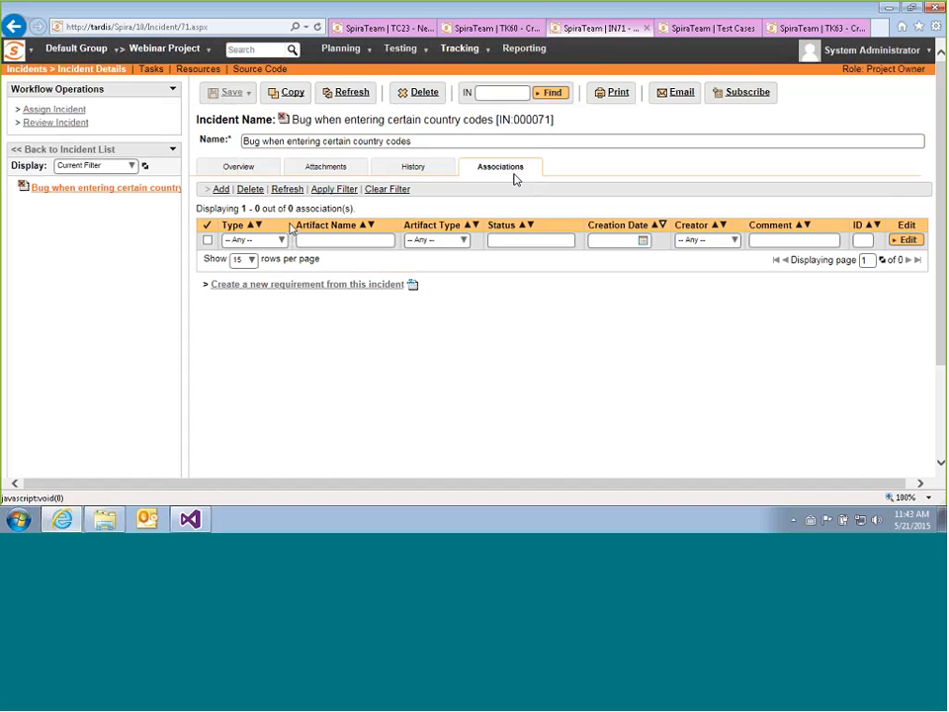
{"action": "left_click", "coordinate": [221, 188]}
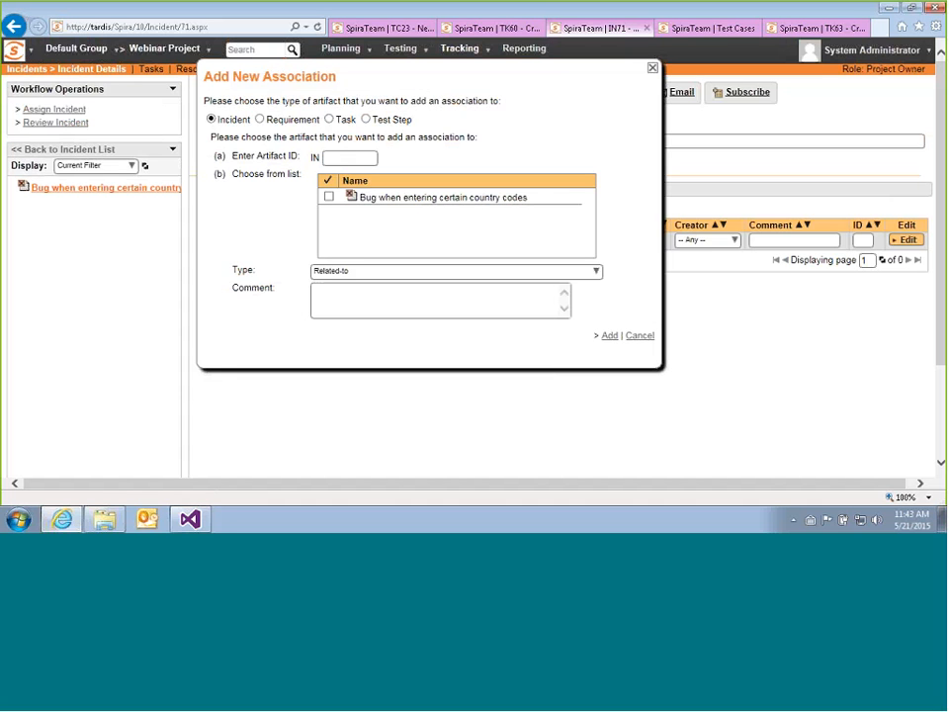
{"action": "left_click", "coordinate": [260, 118]}
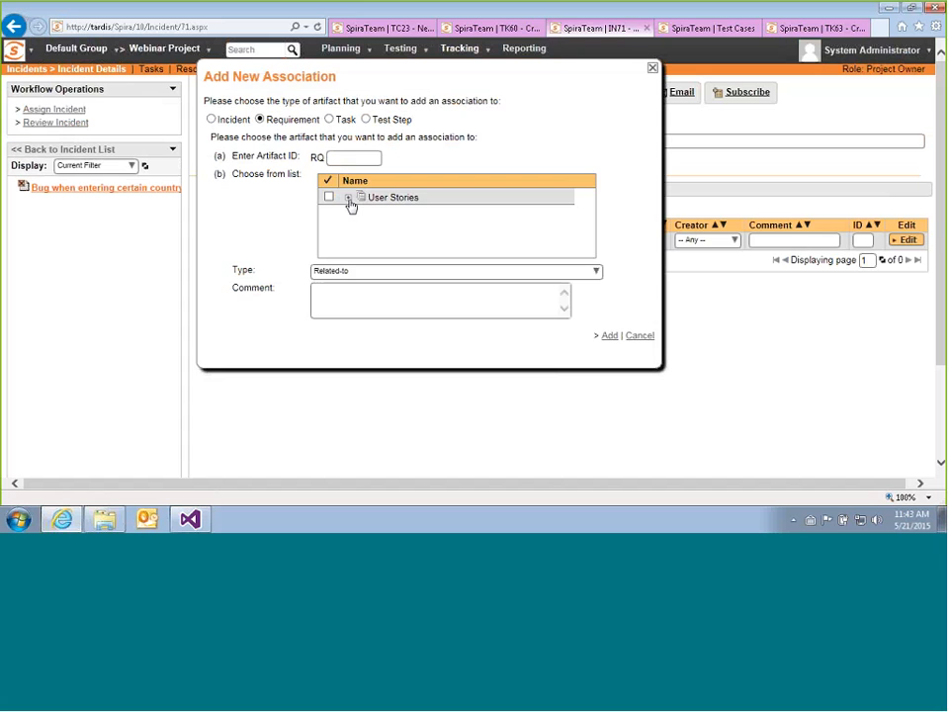
{"action": "left_click", "coordinate": [348, 202]}
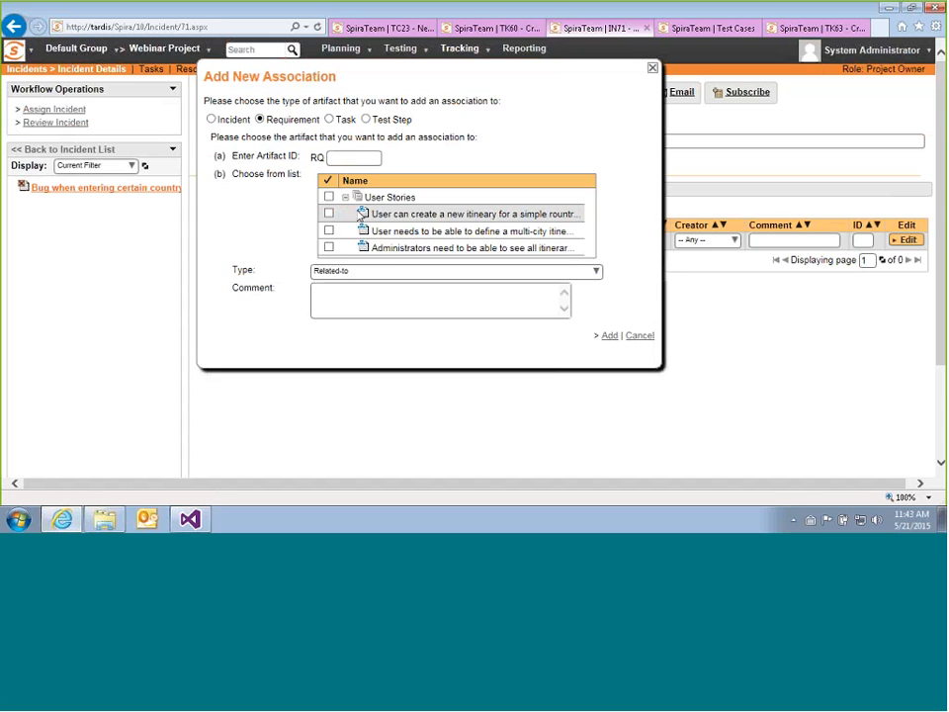
{"action": "left_click", "coordinate": [328, 214]}
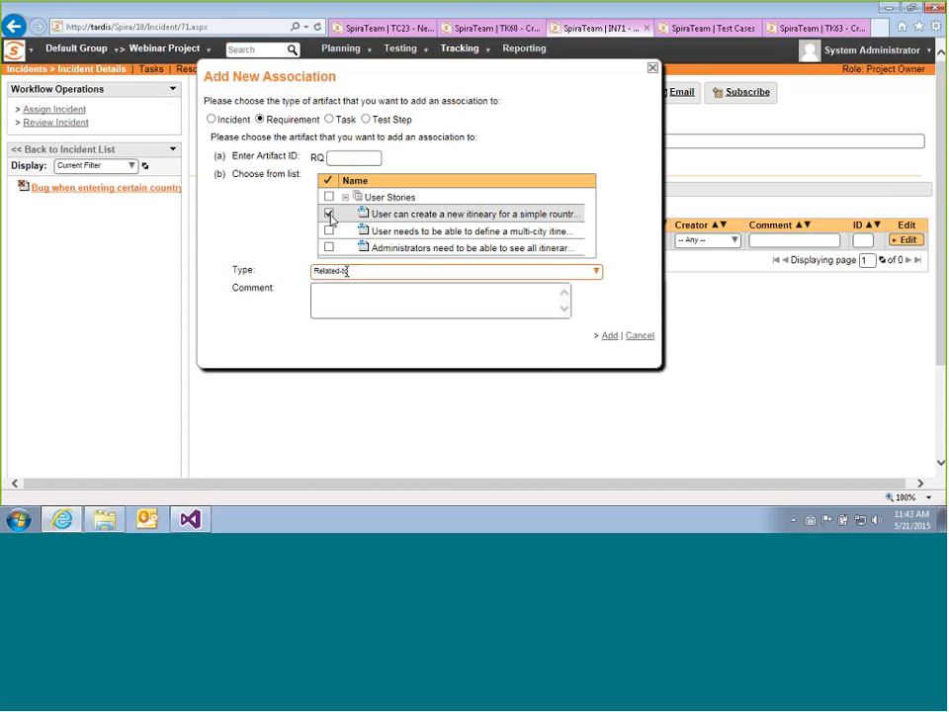
{"action": "left_click", "coordinate": [353, 302]}
{"action": "type", "text": "this bug i"}
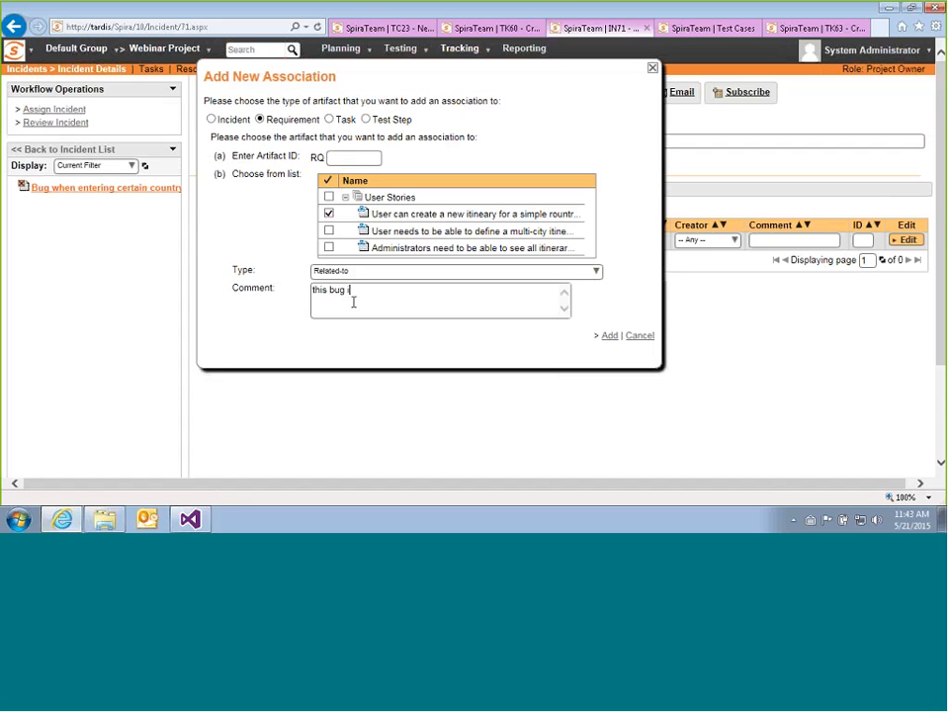
{"action": "type", "text": "mpacts this user "}
{"action": "type", "text": "stor"}
{"action": "type", "text": "y,"}
{"action": "left_click", "coordinate": [611, 338]}
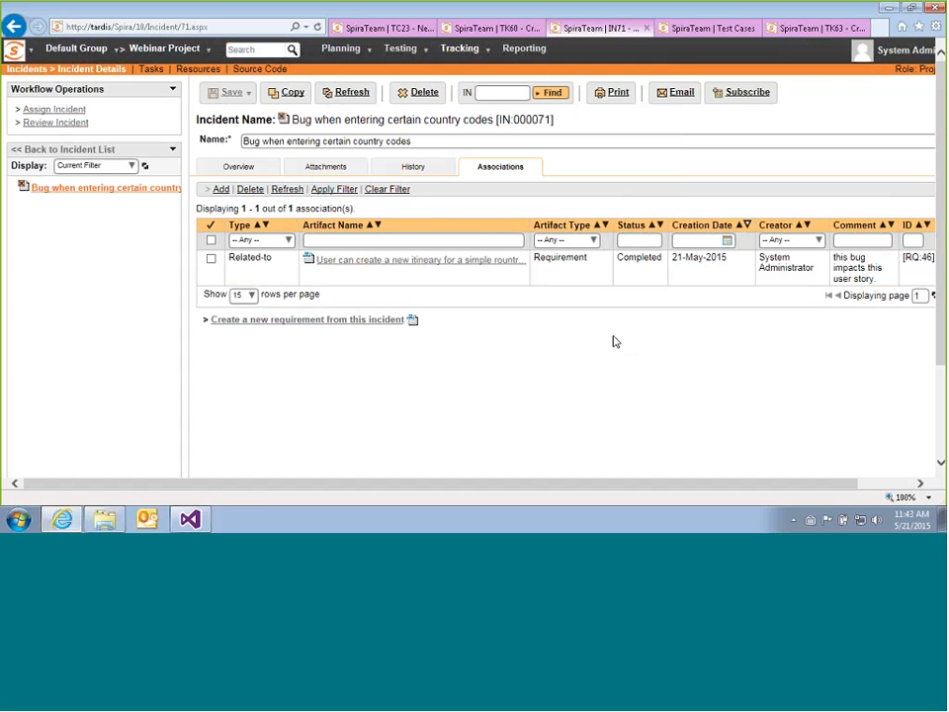
Run the Review Incident workflow operation, set the resolved release to 1.0.0.0 - Release 1.0 and save the incident.
{"action": "left_click", "coordinate": [240, 168]}
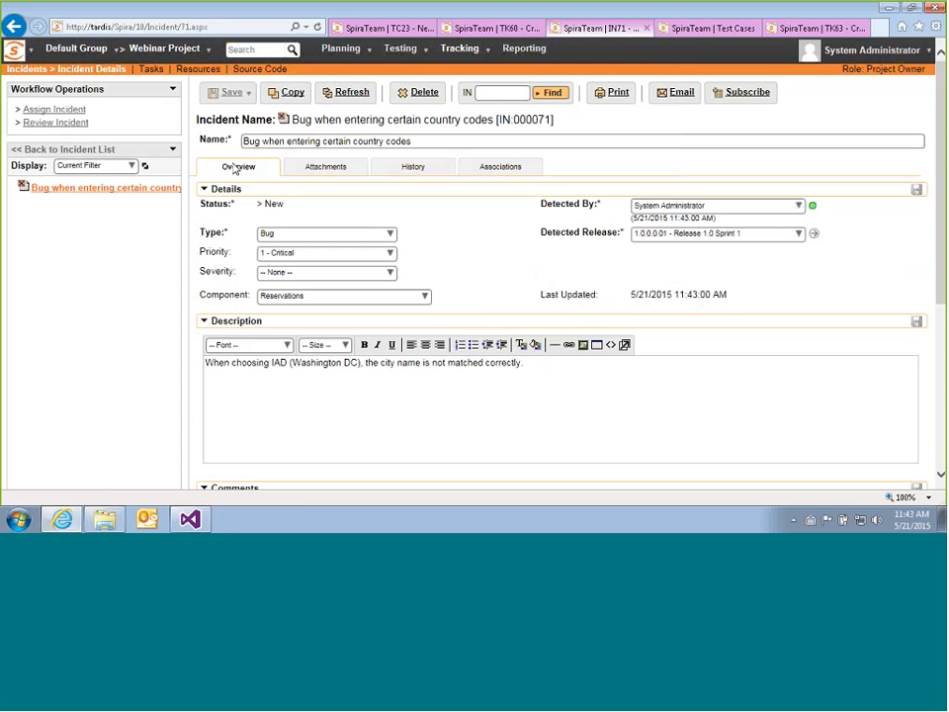
{"action": "left_click", "coordinate": [65, 124]}
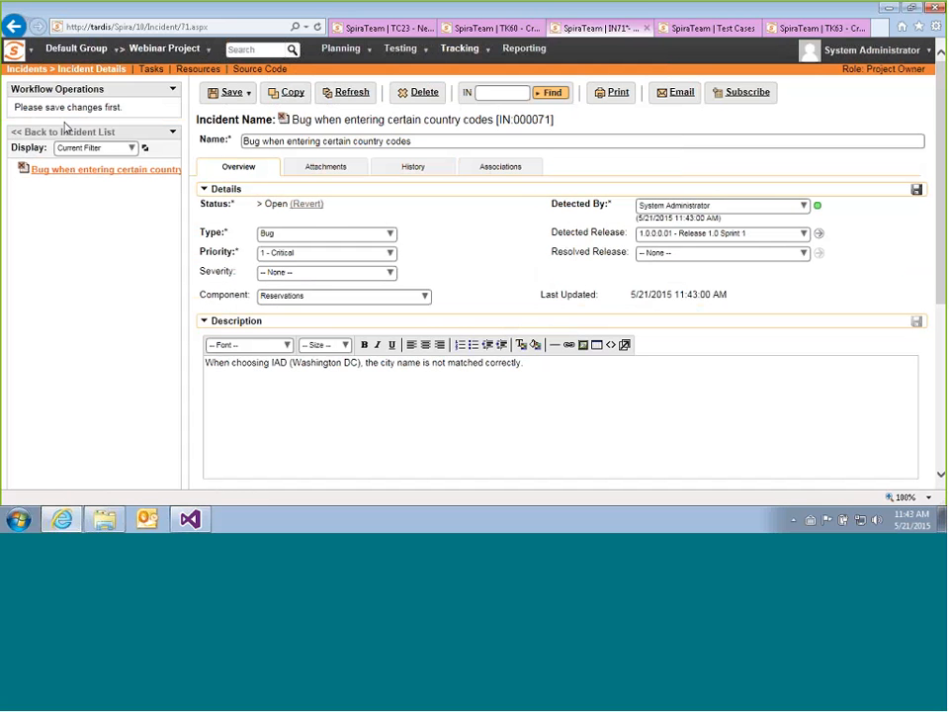
{"action": "left_click", "coordinate": [804, 253]}
{"action": "left_click", "coordinate": [711, 285]}
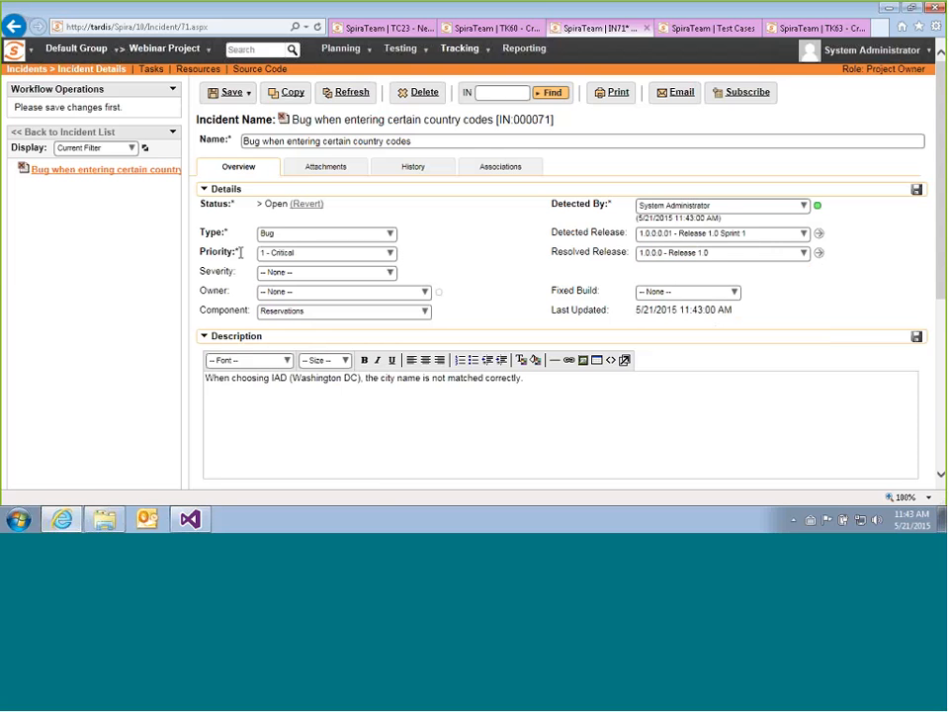
{"action": "scroll", "coordinate": [341, 403], "scroll_direction": "down", "scroll_amount": 3}
{"action": "scroll", "coordinate": [178, 297], "scroll_direction": "up", "scroll_amount": 2}
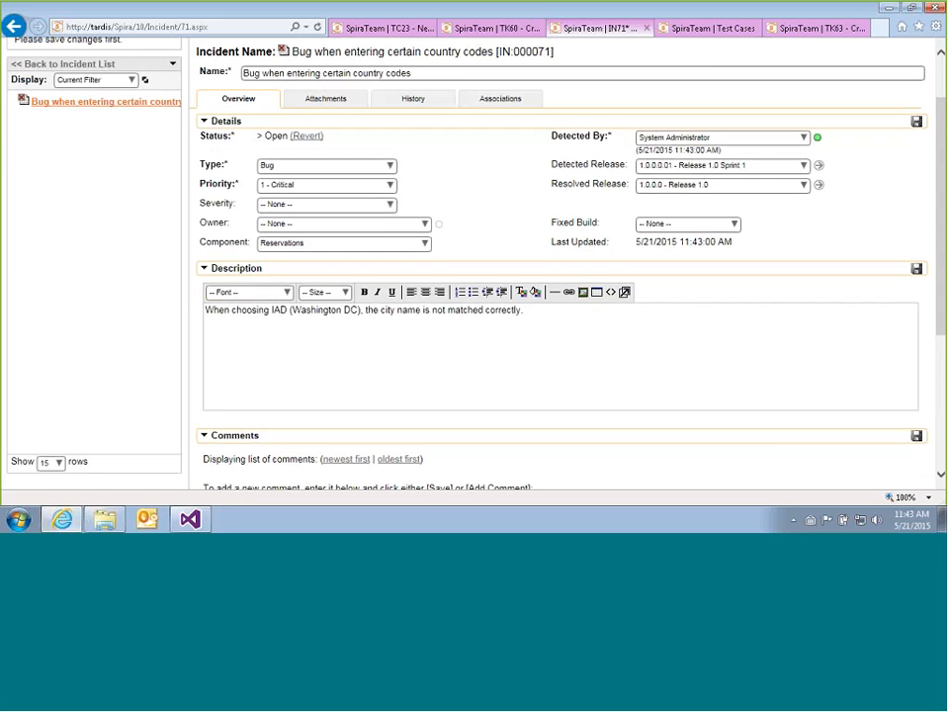
{"action": "left_click", "coordinate": [916, 120]}
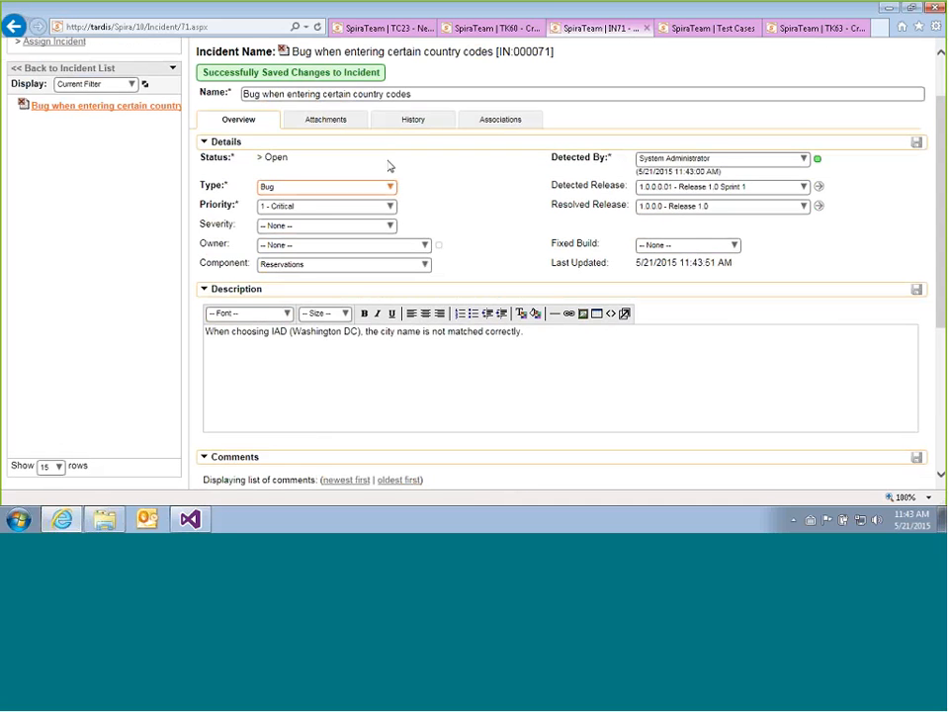
Close the two task pages and the test case list page, and open the planning board in place of the test case page.
{"action": "left_click", "coordinate": [865, 29]}
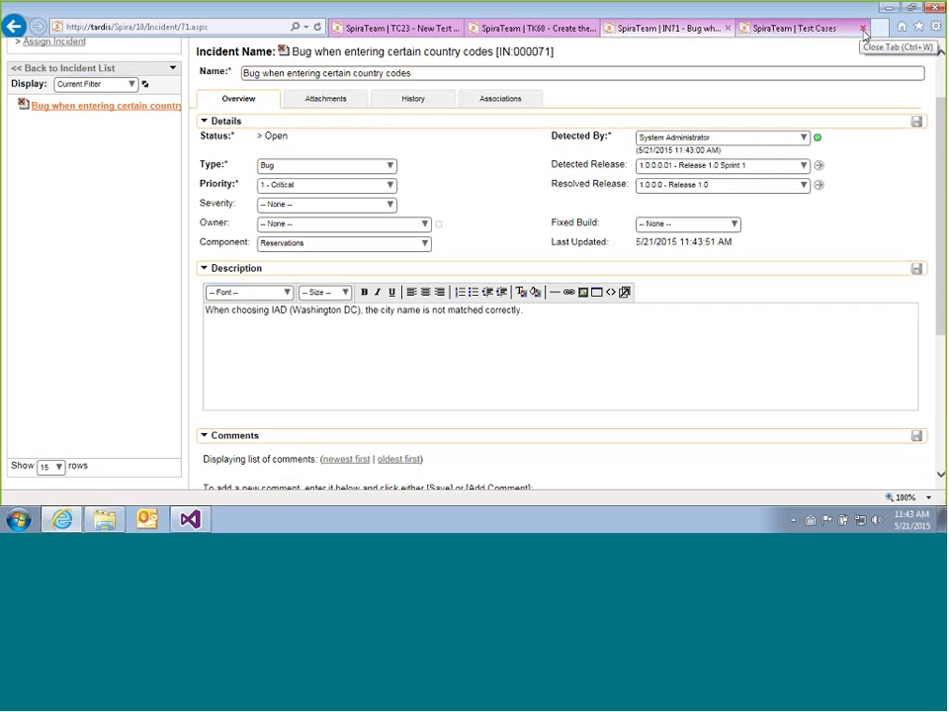
{"action": "left_click", "coordinate": [864, 30]}
{"action": "left_click", "coordinate": [681, 30]}
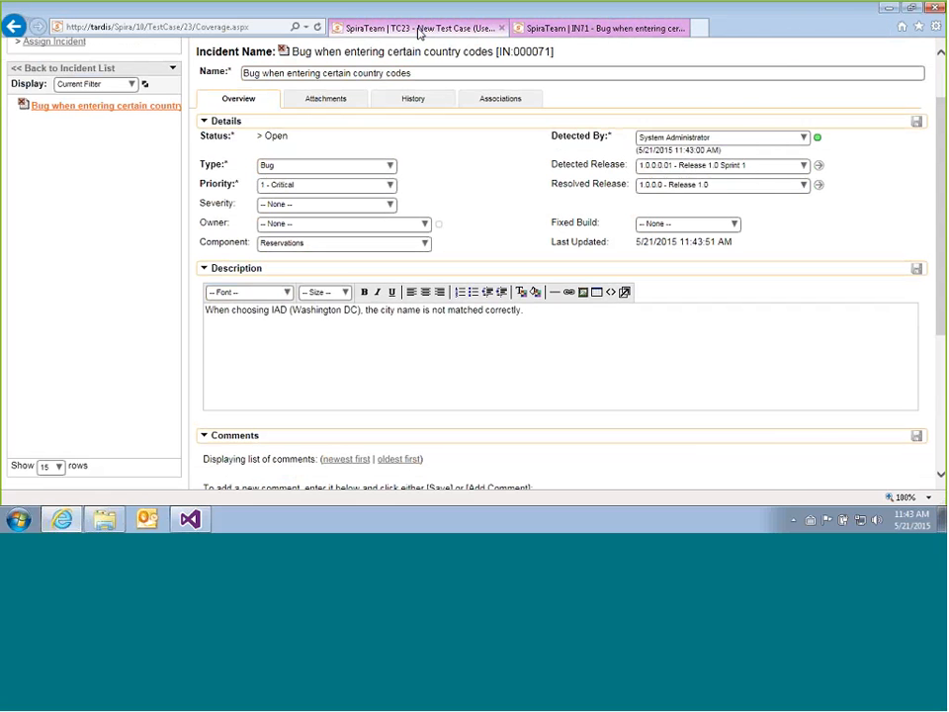
{"action": "left_click", "coordinate": [420, 30]}
{"action": "left_click", "coordinate": [350, 76]}
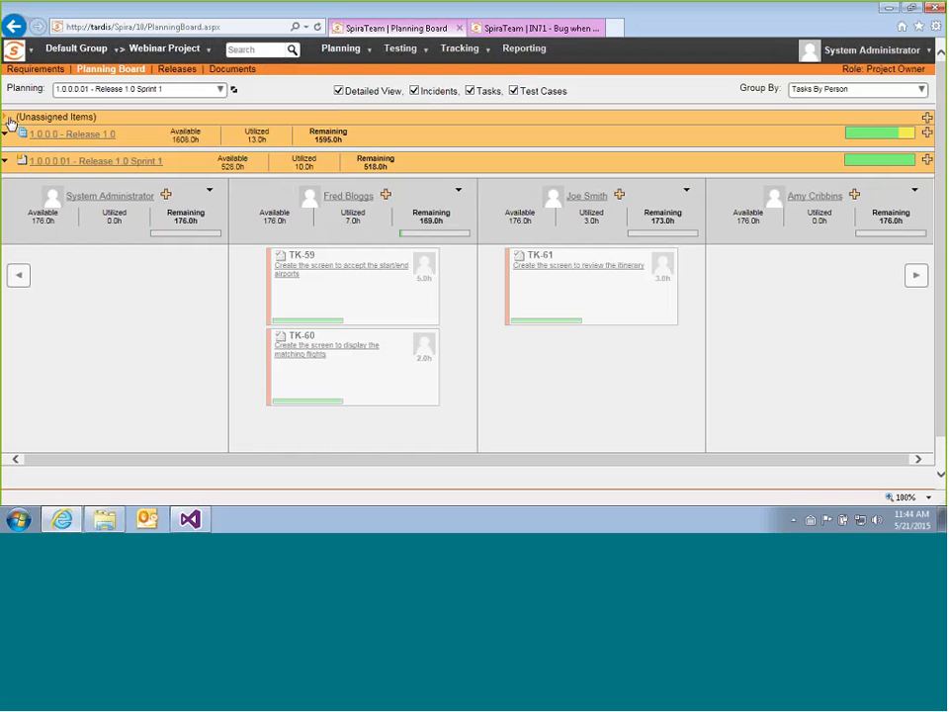
Display the product backlog on the planning board and check the Reservations component.
{"action": "left_click", "coordinate": [224, 89]}
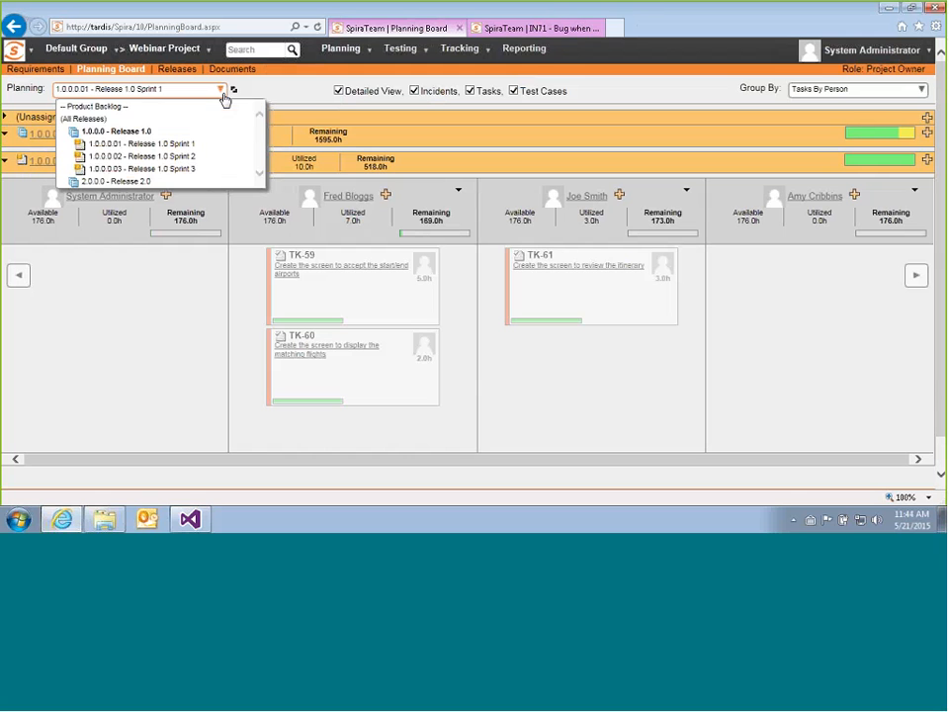
{"action": "left_click", "coordinate": [148, 106]}
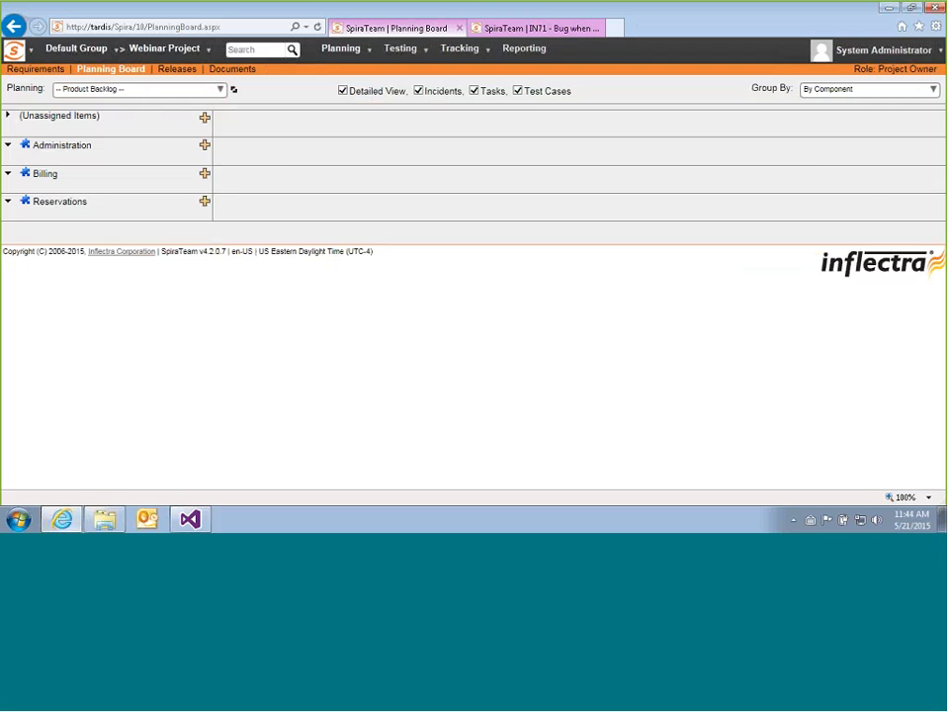
{"action": "left_click", "coordinate": [8, 203]}
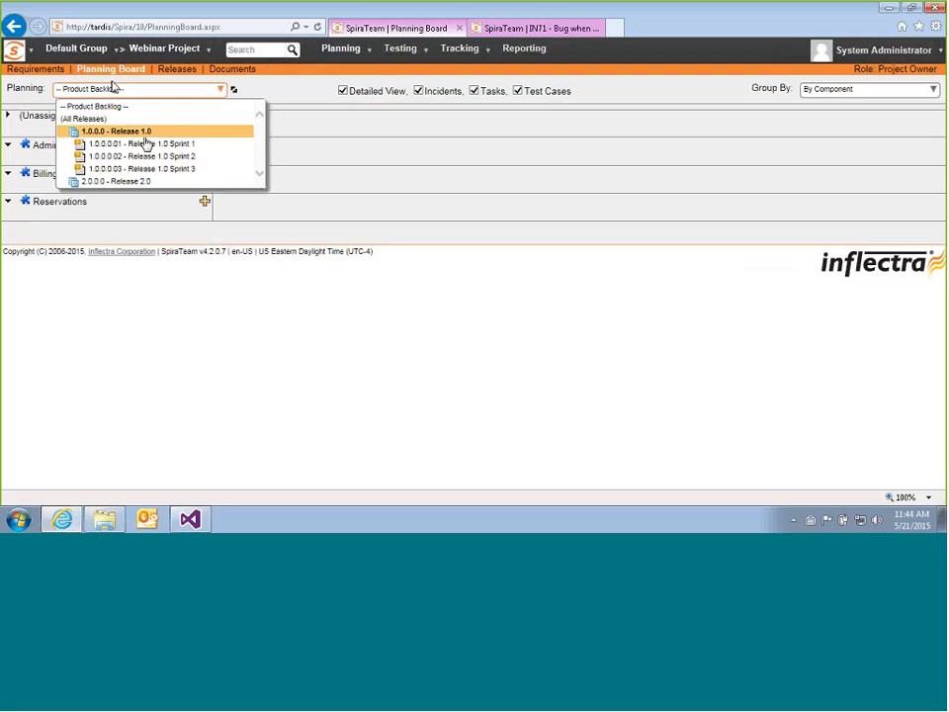
Show Release 1.0 on the planning board and move the country-codes bug and the administrators' itineraries requirement into Release 1.0 Sprint 2.
{"action": "left_click", "coordinate": [141, 134]}
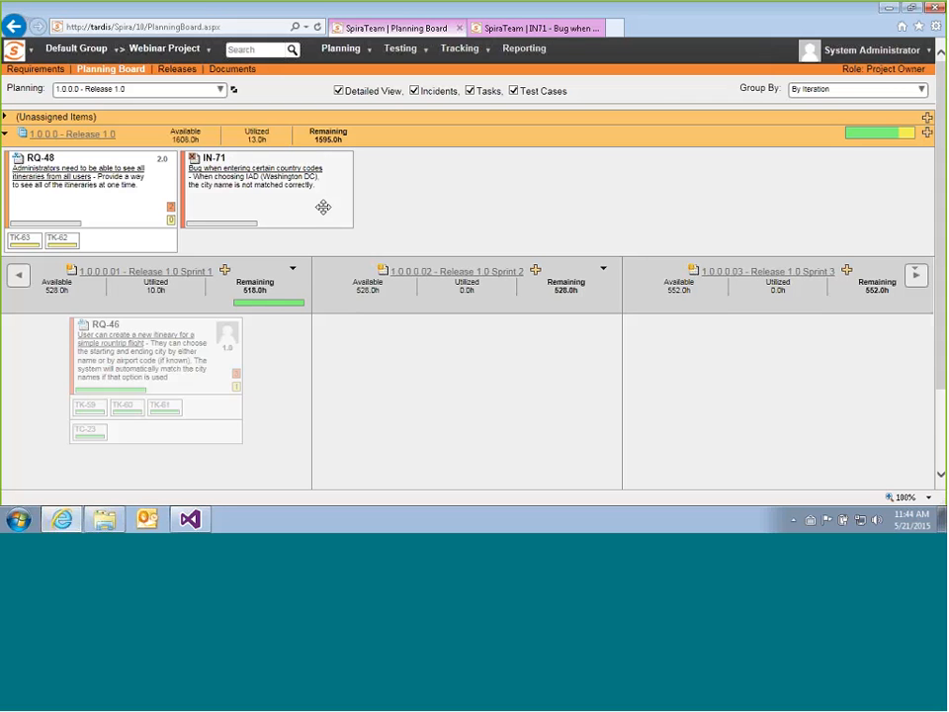
{"action": "left_click_drag", "start_coordinate": [322, 206], "coordinate": [512, 411]}
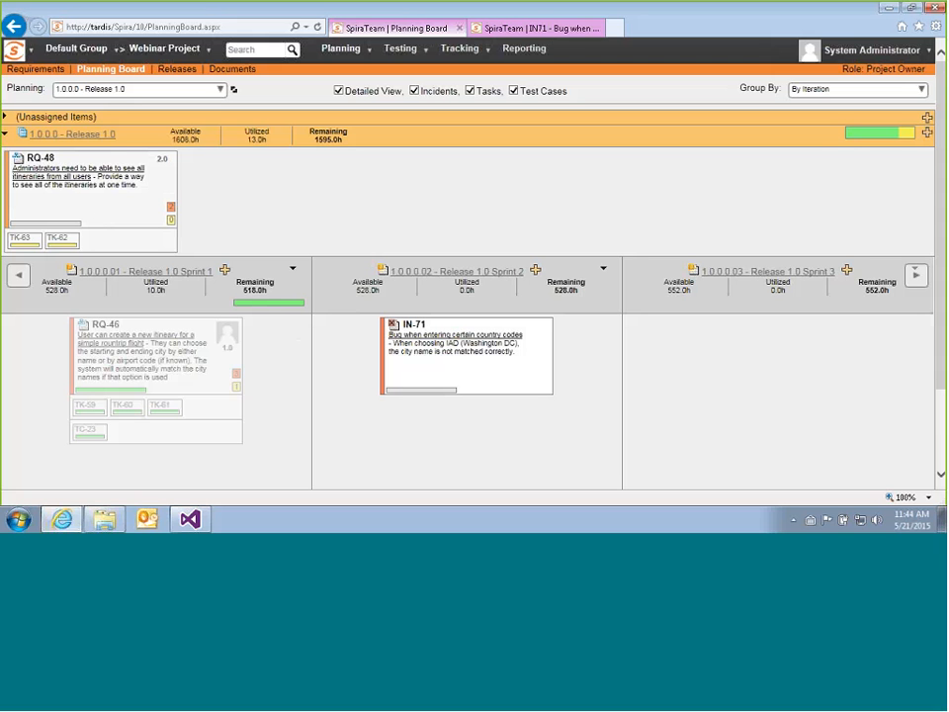
{"action": "left_click_drag", "start_coordinate": [89, 186], "coordinate": [453, 455]}
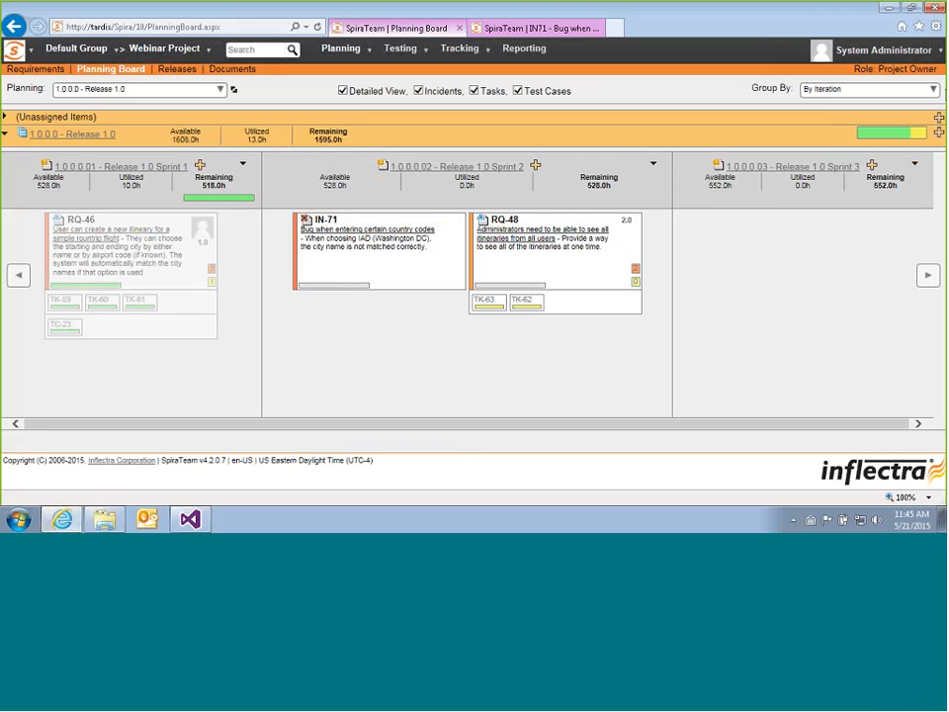
Group the Sprint 2 board by person, and assign the country-codes bug to the third team member and the administrators' itineraries requirement to the second.
{"action": "left_click", "coordinate": [429, 167]}
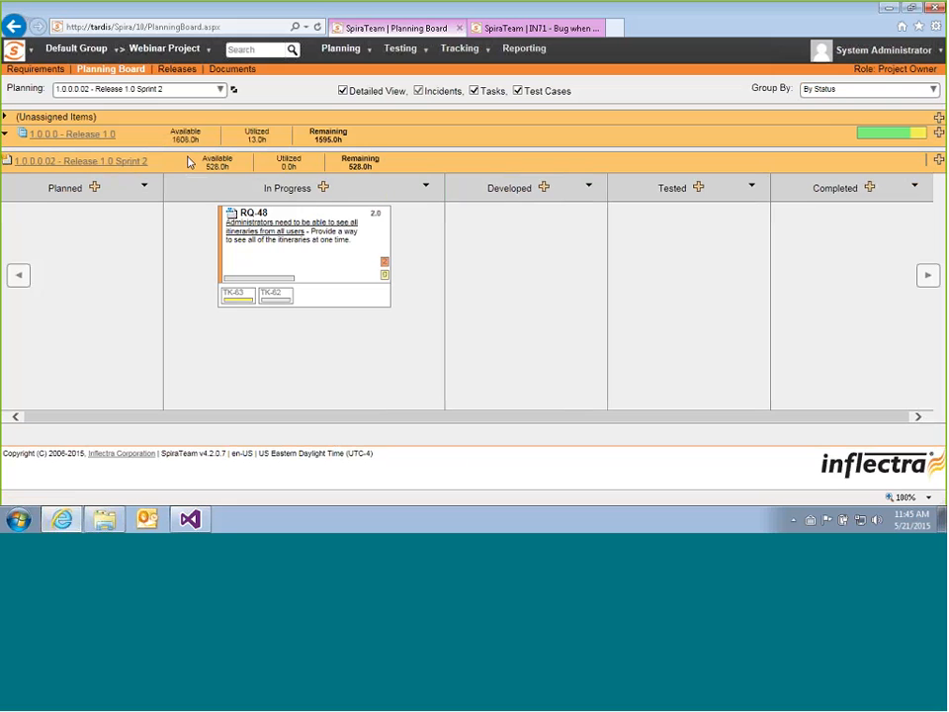
{"action": "left_click", "coordinate": [933, 89]}
{"action": "left_click", "coordinate": [835, 121]}
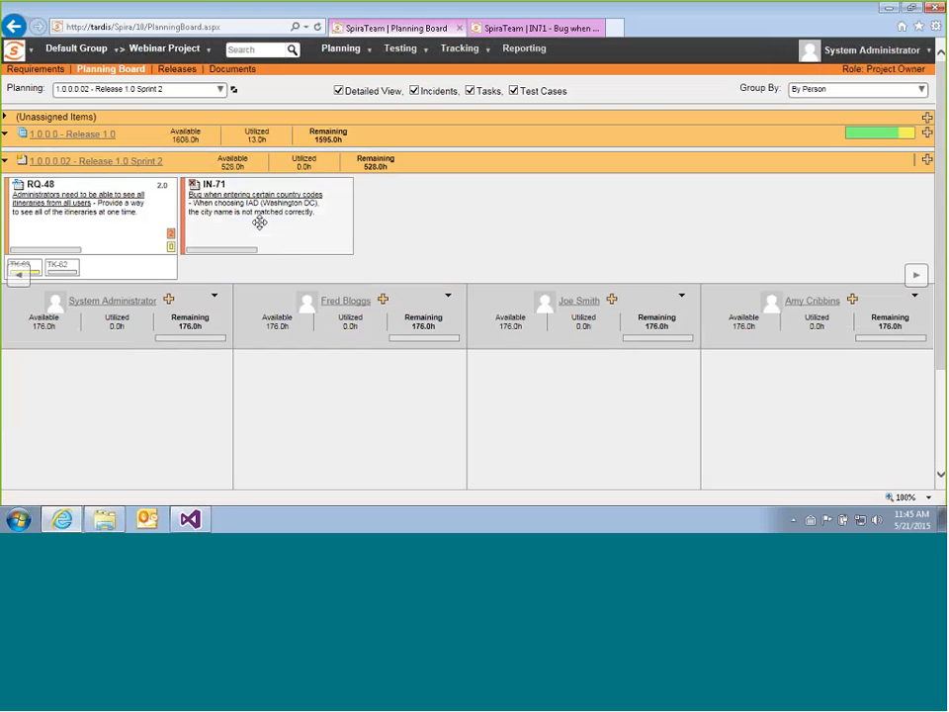
{"action": "scroll", "coordinate": [272, 307], "scroll_direction": "down", "scroll_amount": 1}
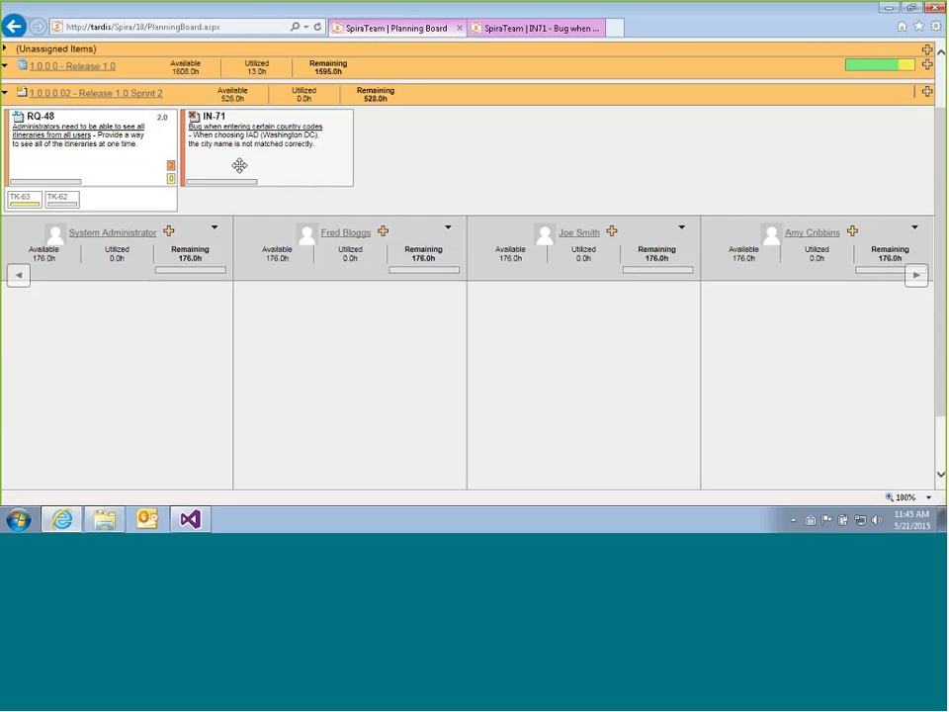
{"action": "left_click_drag", "start_coordinate": [249, 170], "coordinate": [616, 362]}
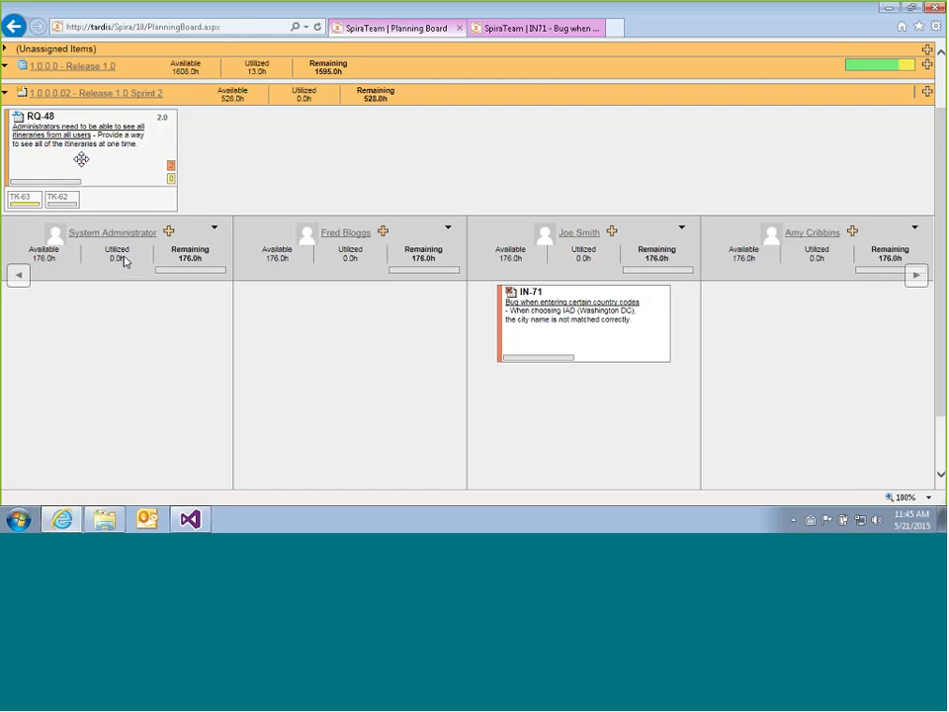
{"action": "left_click_drag", "start_coordinate": [80, 158], "coordinate": [350, 345]}
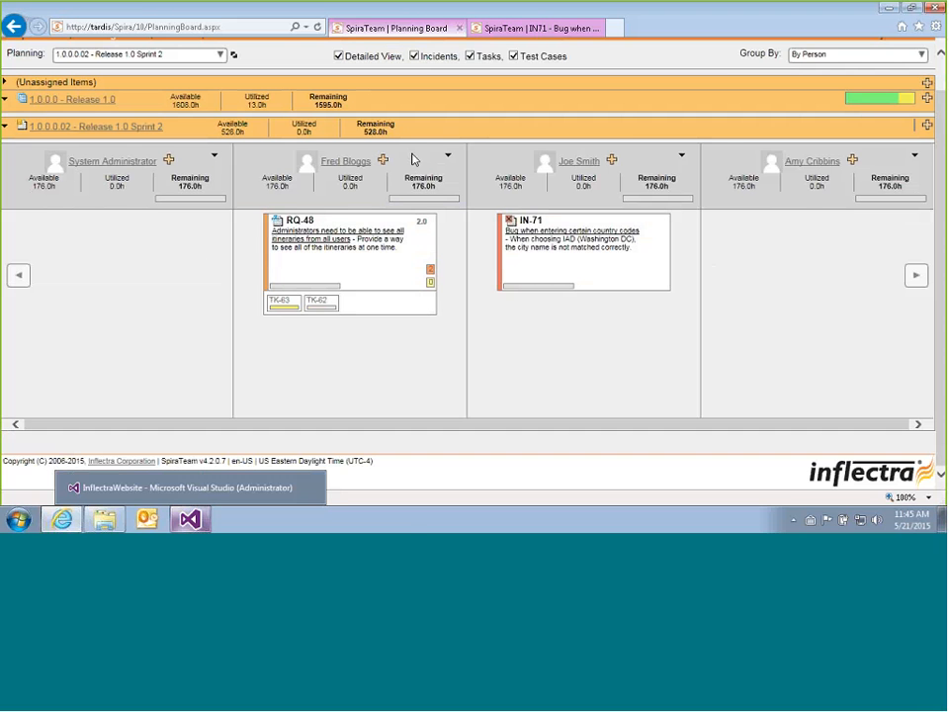
{"action": "scroll", "coordinate": [415, 155], "scroll_direction": "up", "scroll_amount": 1}
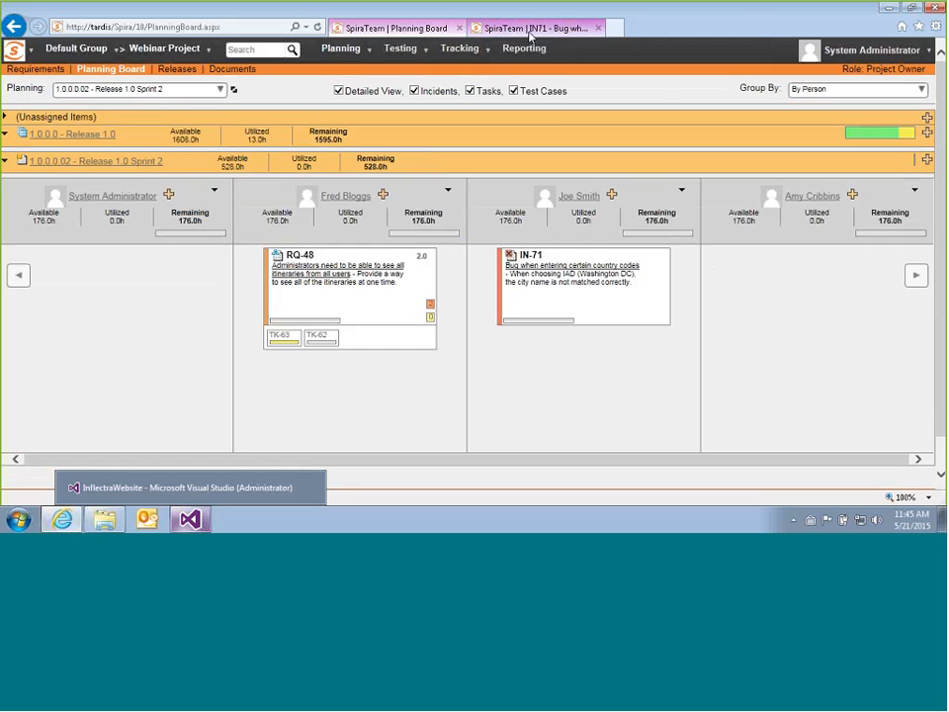
Open the resource list in a new browser tab and review the bug assignee's incidents and tasks in their resource details.
{"action": "left_click", "coordinate": [488, 50]}
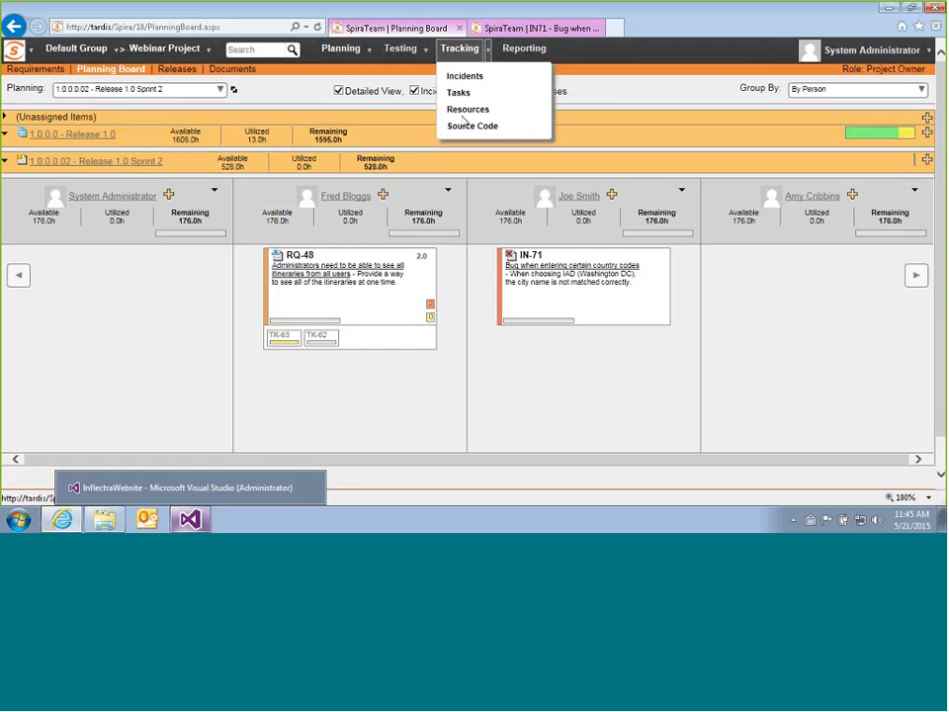
{"action": "left_click", "coordinate": [468, 109], "text": "ctrl"}
{"action": "left_click", "coordinate": [634, 29]}
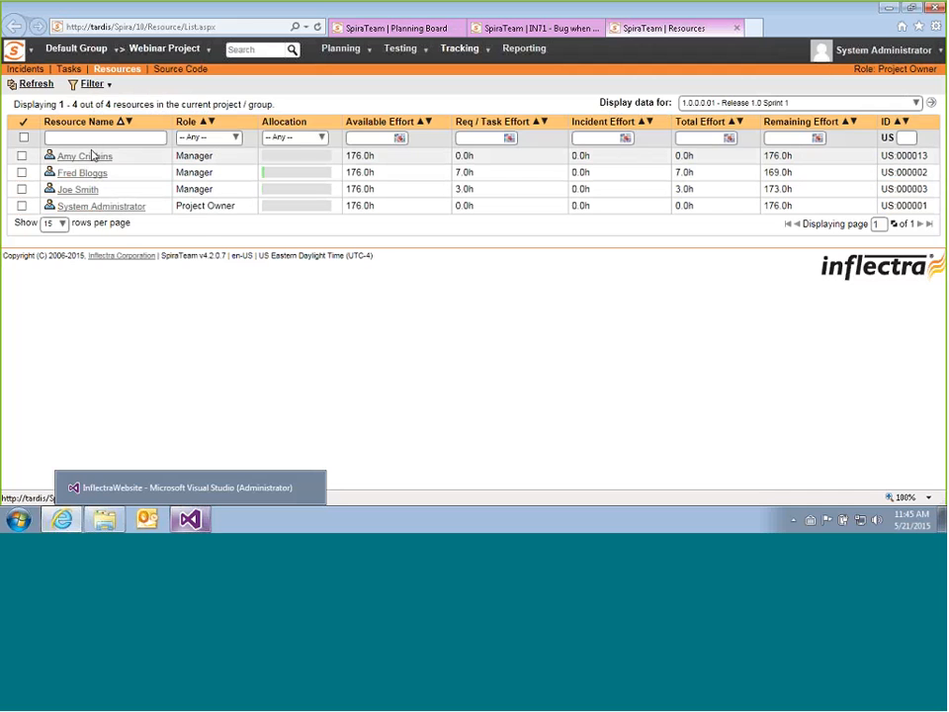
{"action": "left_click", "coordinate": [88, 191]}
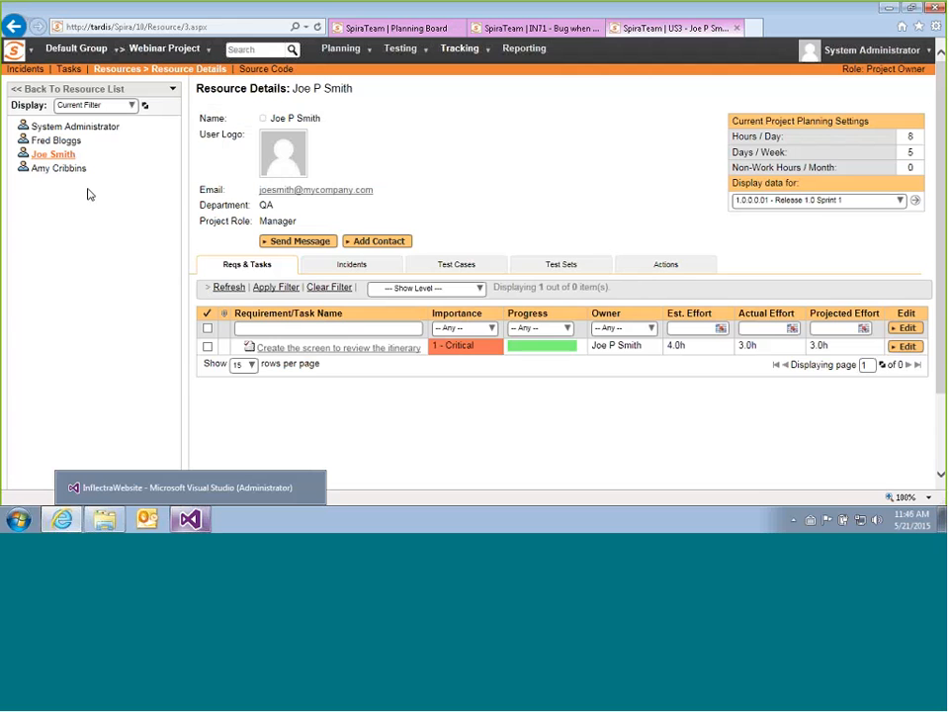
{"action": "left_click", "coordinate": [354, 269]}
{"action": "left_click", "coordinate": [261, 266]}
Display the resource's data for Release 1.0 Sprint 2, check their assigned incidents and return to the resource list.
{"action": "left_click", "coordinate": [900, 200]}
{"action": "left_click", "coordinate": [862, 254]}
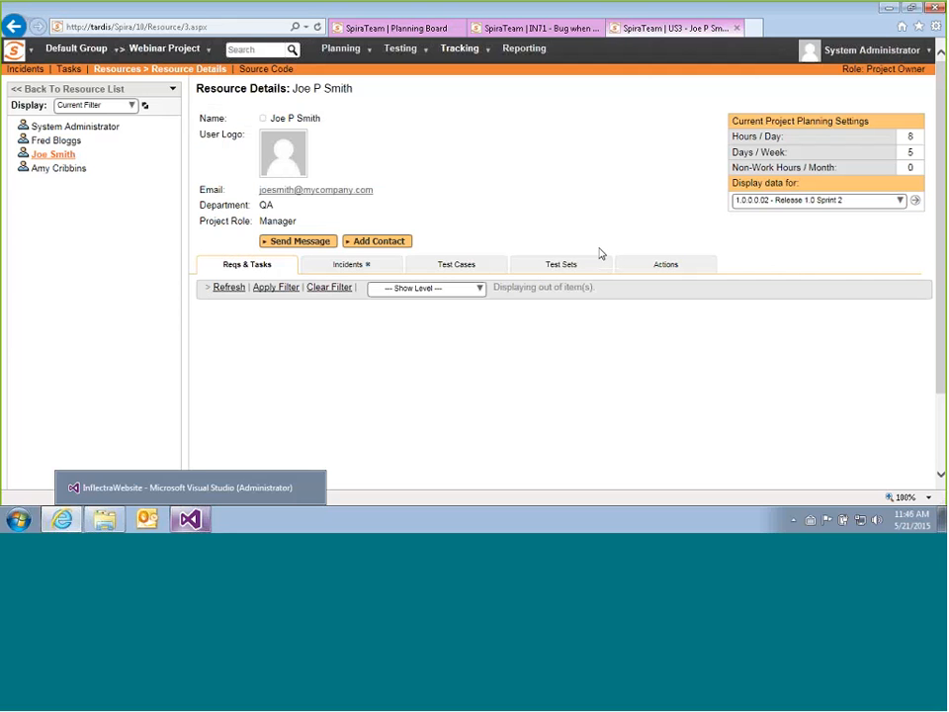
{"action": "left_click", "coordinate": [368, 269]}
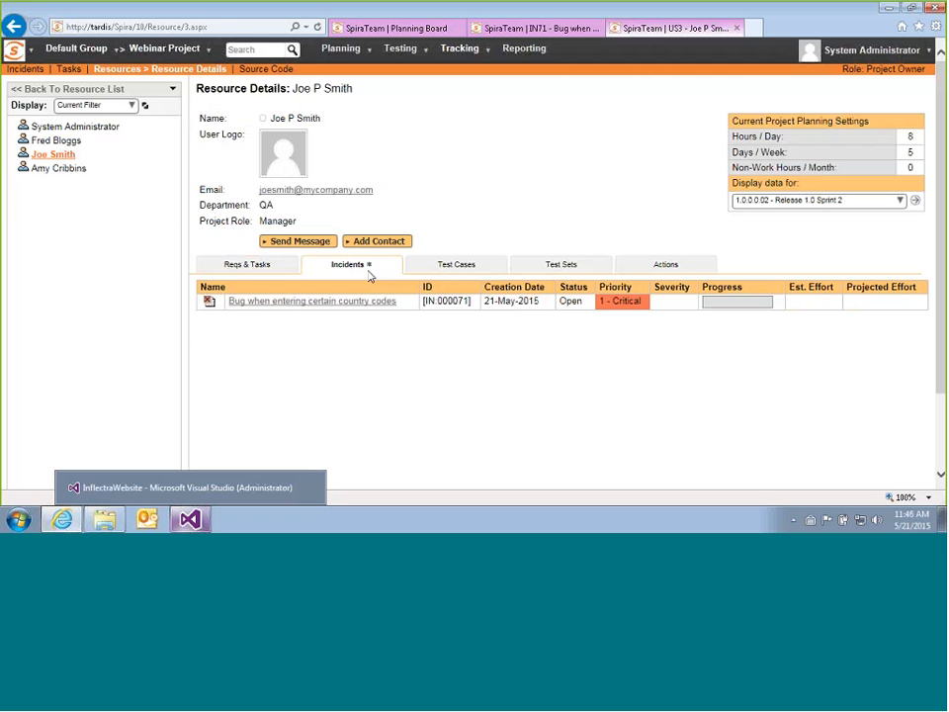
{"action": "left_click", "coordinate": [131, 71]}
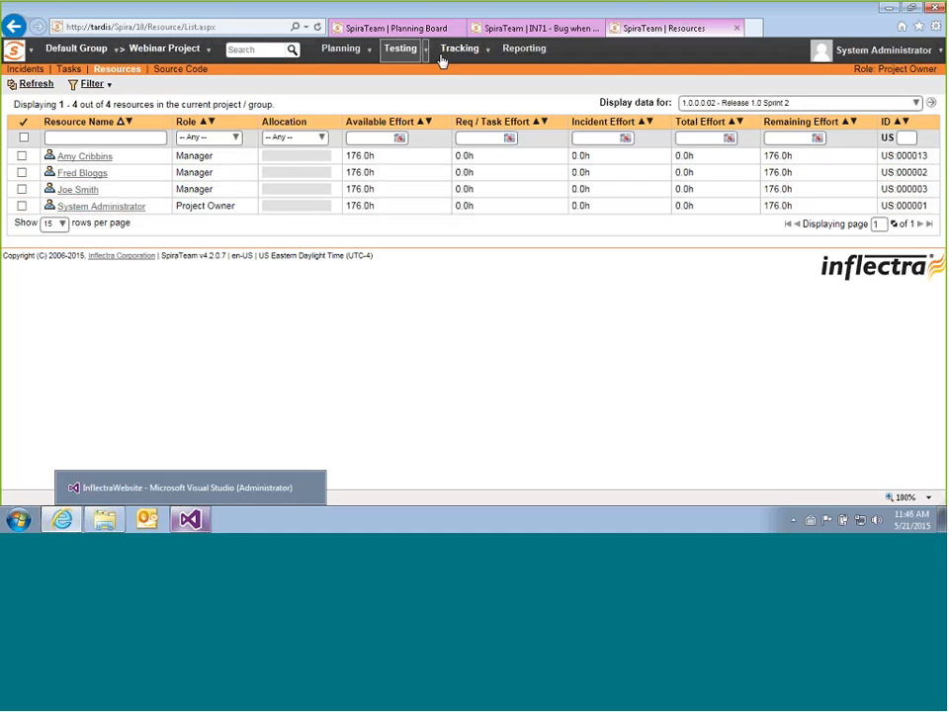
Go from the planning board to the project's planning options in Administration and review the general work-hour and effort calculation settings.
{"action": "left_click", "coordinate": [425, 29]}
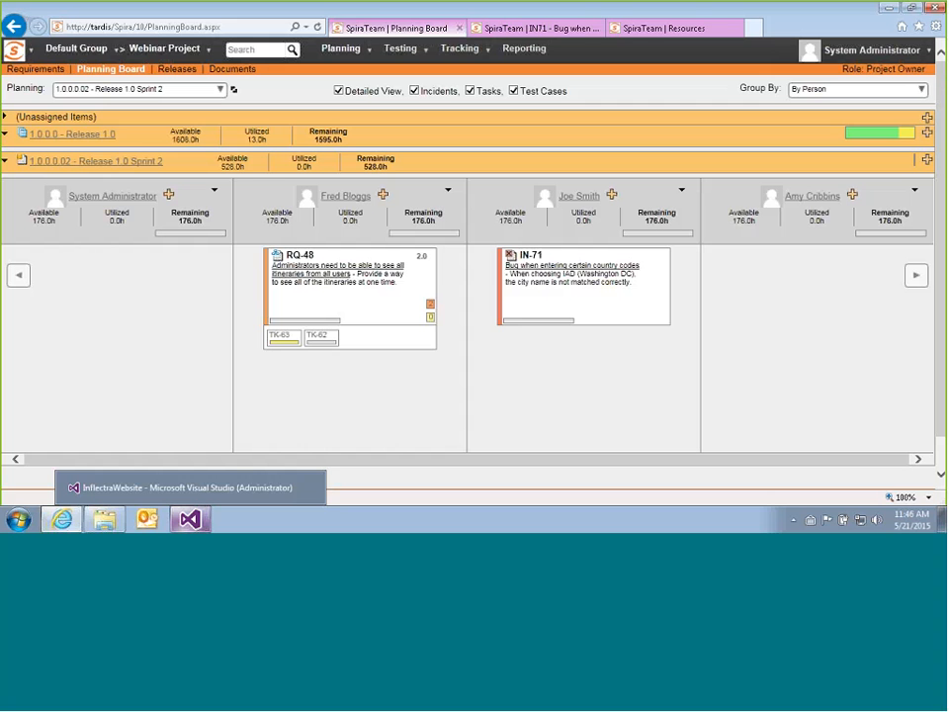
{"action": "left_click", "coordinate": [32, 52]}
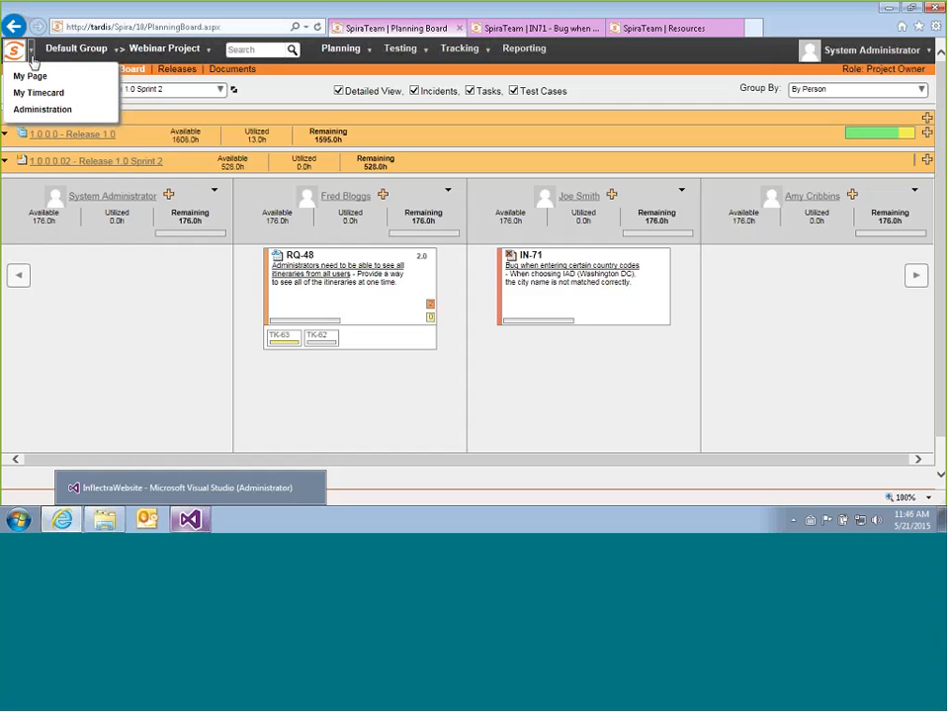
{"action": "left_click", "coordinate": [47, 111]}
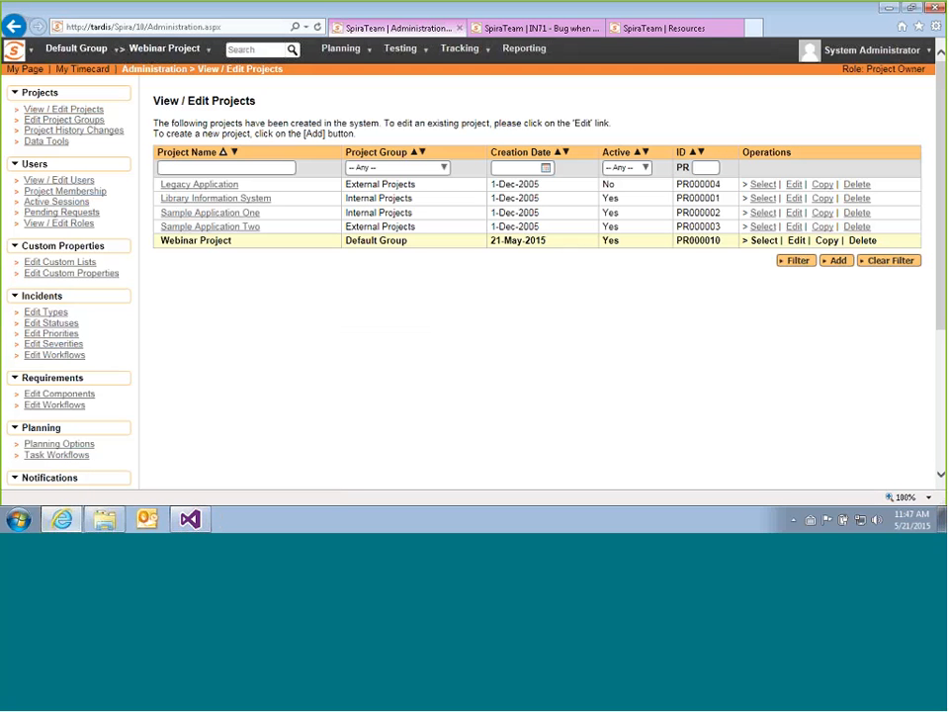
{"action": "scroll", "coordinate": [119, 257], "scroll_direction": "down", "scroll_amount": 2}
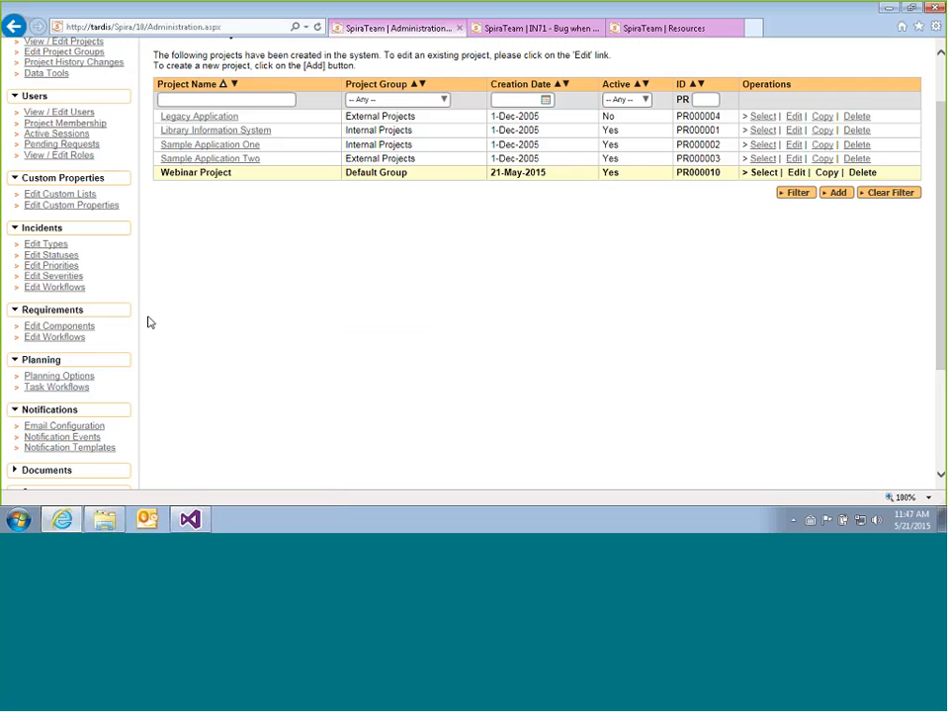
{"action": "left_click", "coordinate": [57, 377]}
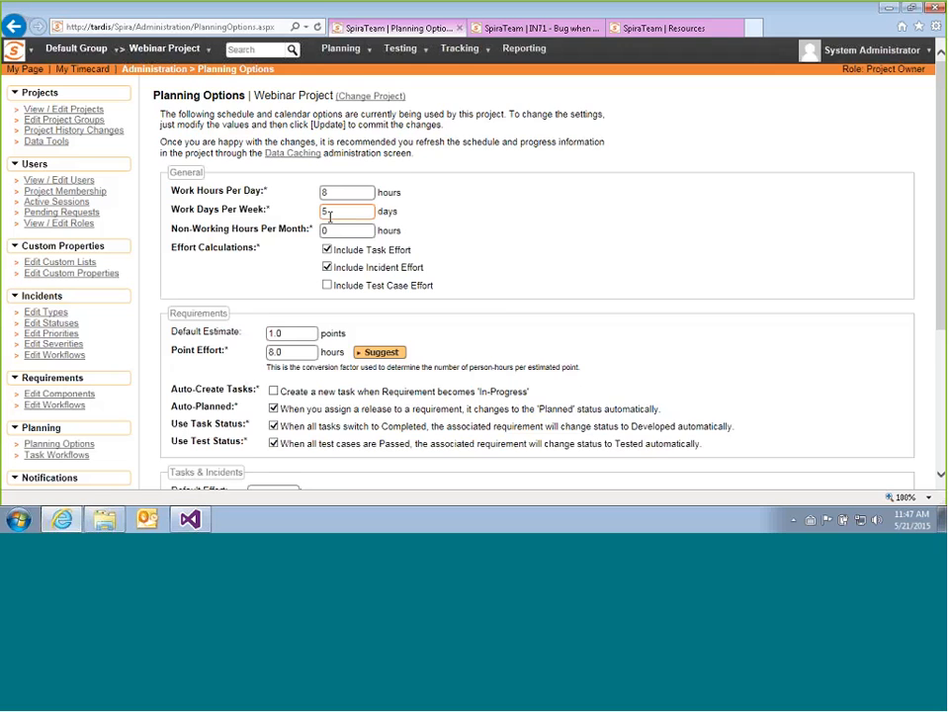
{"action": "key", "text": "Tab"}
{"action": "scroll", "coordinate": [340, 236], "scroll_direction": "down", "scroll_amount": 1}
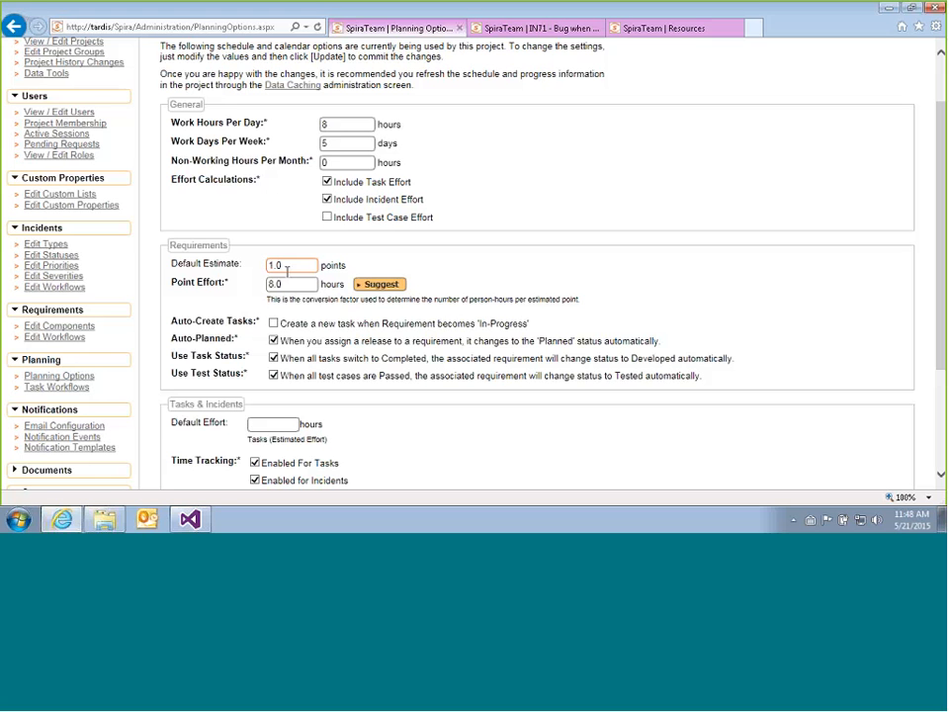
Preview the suggested point effort without applying it, and examine the default effort and time tracking settings for tasks and incidents.
{"action": "left_click", "coordinate": [393, 286]}
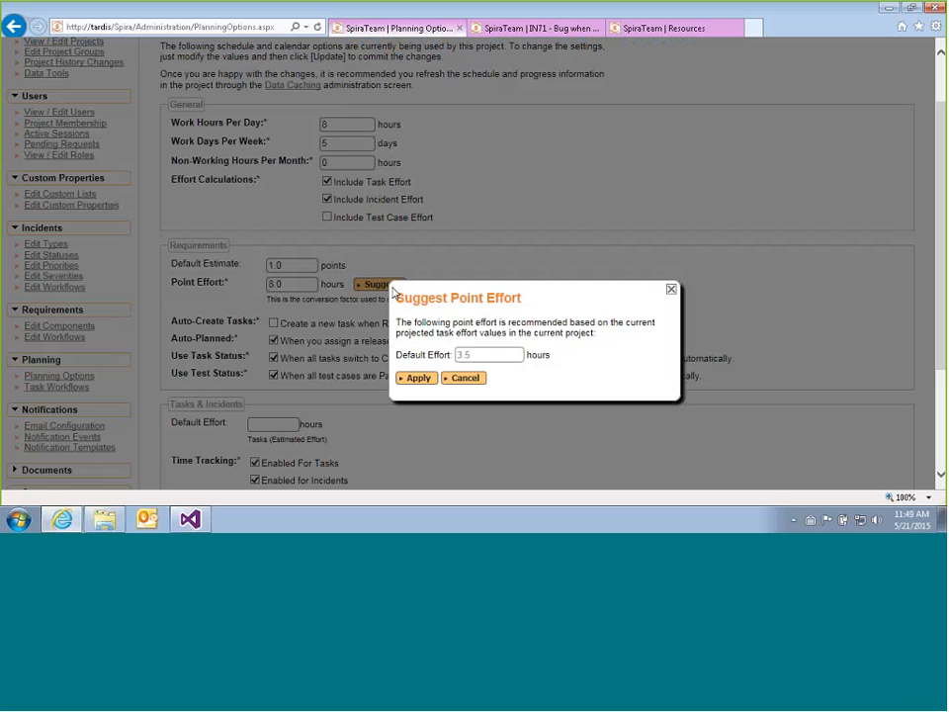
{"action": "left_click", "coordinate": [672, 291]}
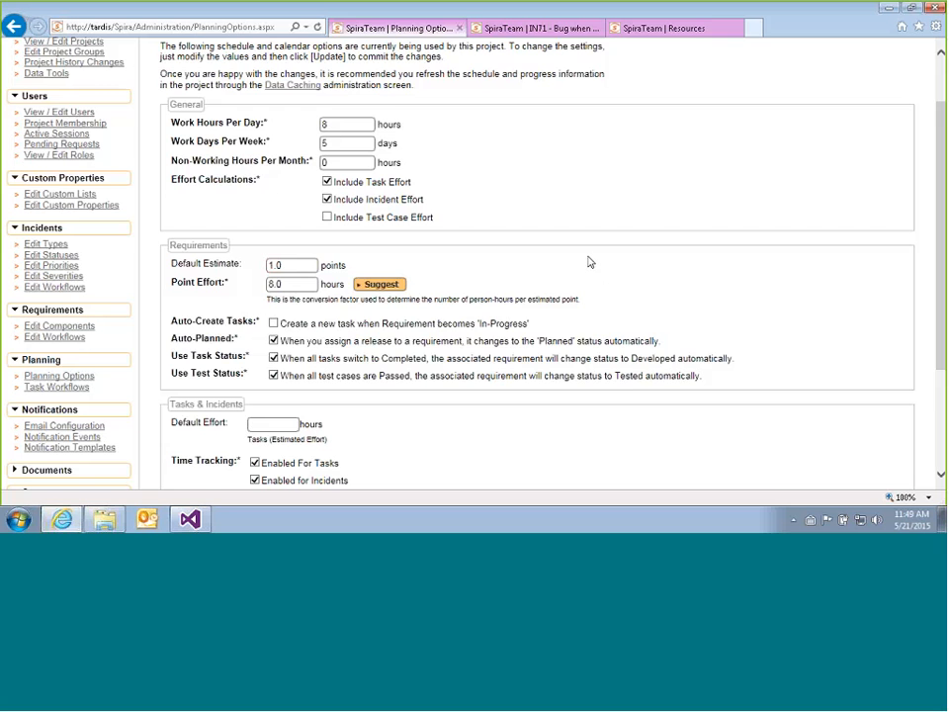
{"action": "scroll", "coordinate": [588, 262], "scroll_direction": "down", "scroll_amount": 2}
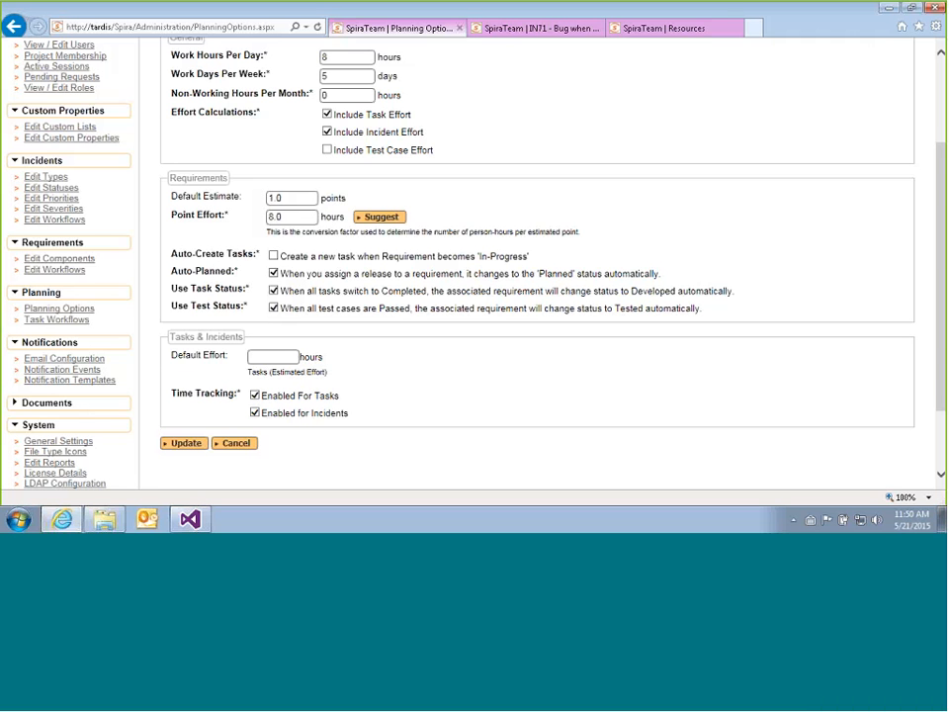
{"action": "left_click", "coordinate": [270, 358]}
{"action": "scroll", "coordinate": [287, 366], "scroll_direction": "up", "scroll_amount": 3}
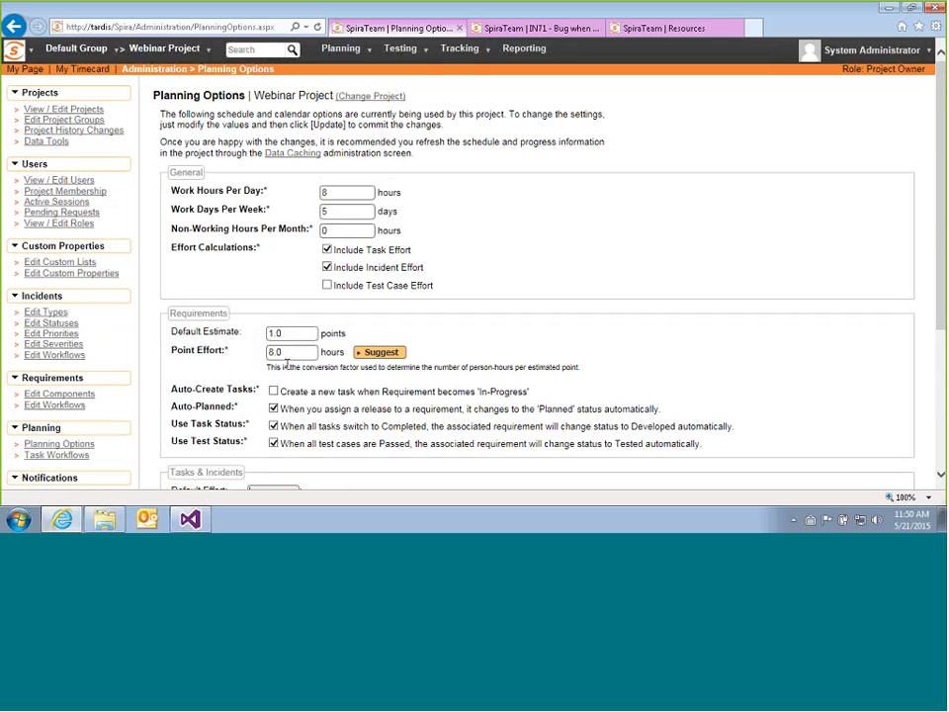
Log 1.0 hours of additional effort on New Task 4 in My Timecard and submit the timecard.
{"action": "left_click", "coordinate": [65, 74]}
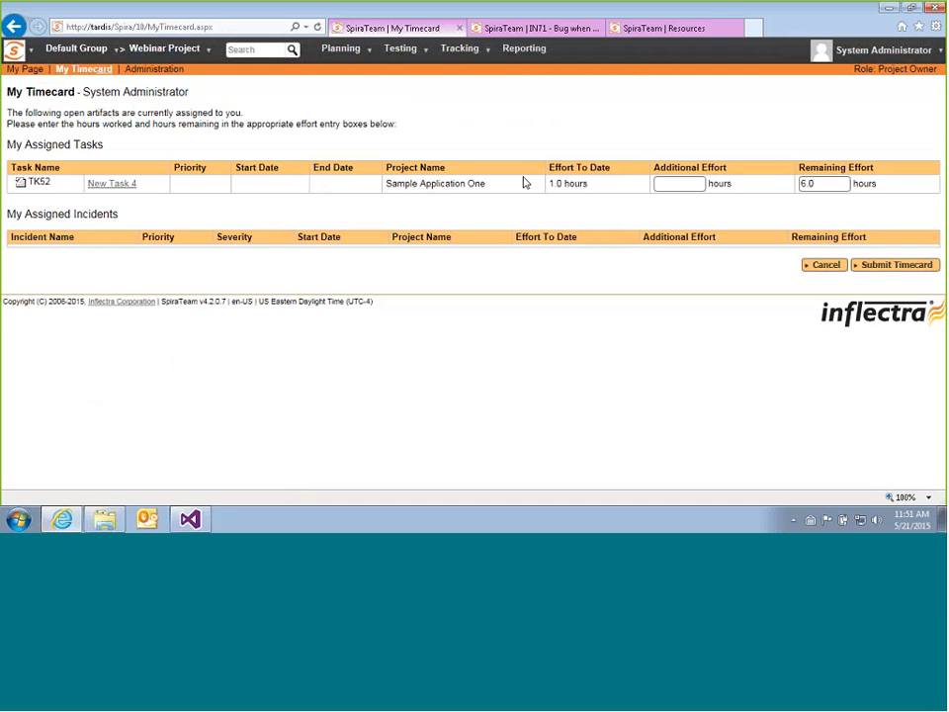
{"action": "left_click", "coordinate": [668, 186]}
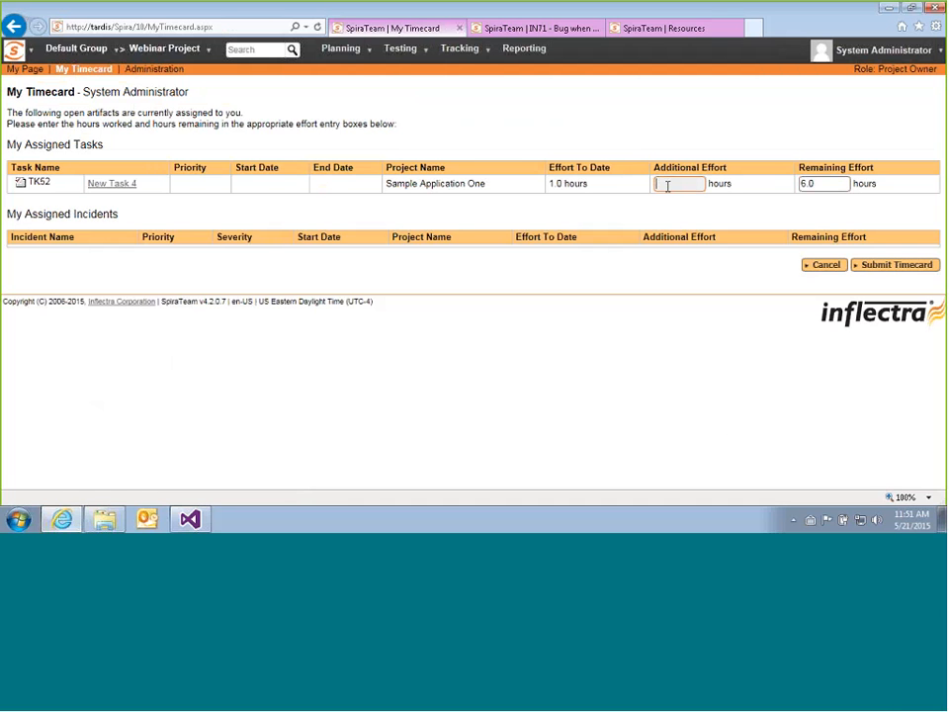
{"action": "type", "text": "1.0"}
{"action": "left_click", "coordinate": [890, 266]}
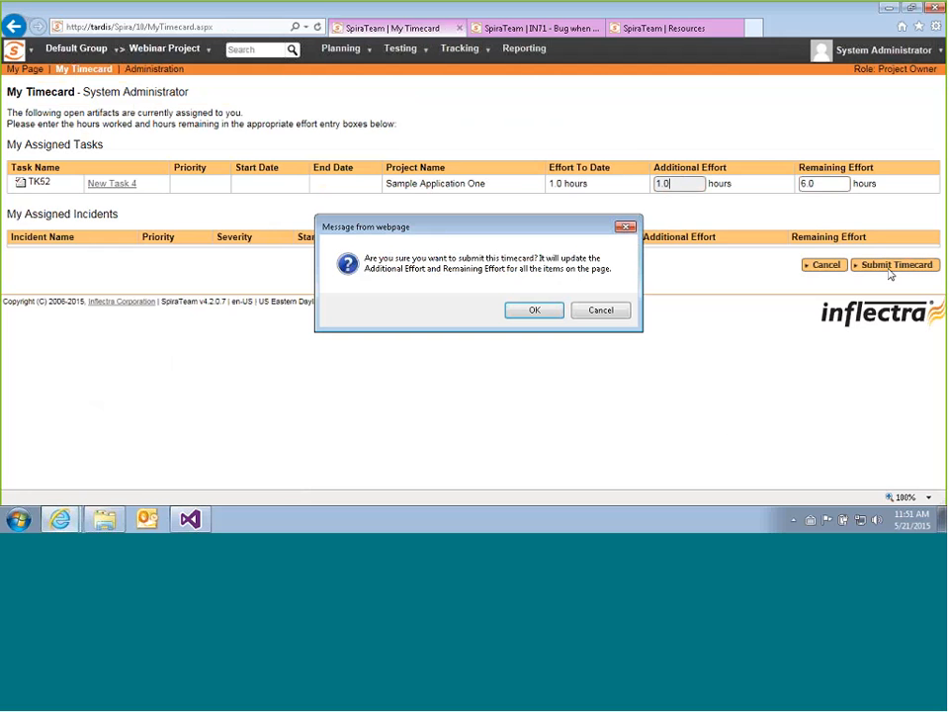
{"action": "left_click", "coordinate": [536, 311]}
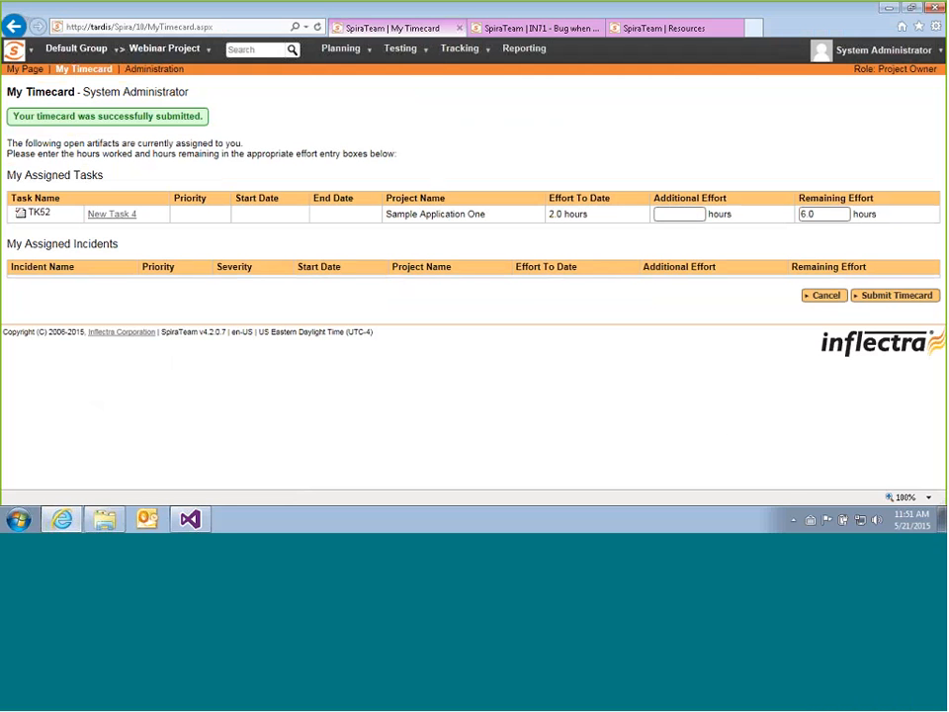
Log out of the administrator account and log in as another project member with the saved user name and account password.
{"action": "mouse_move", "coordinate": [883, 50]}
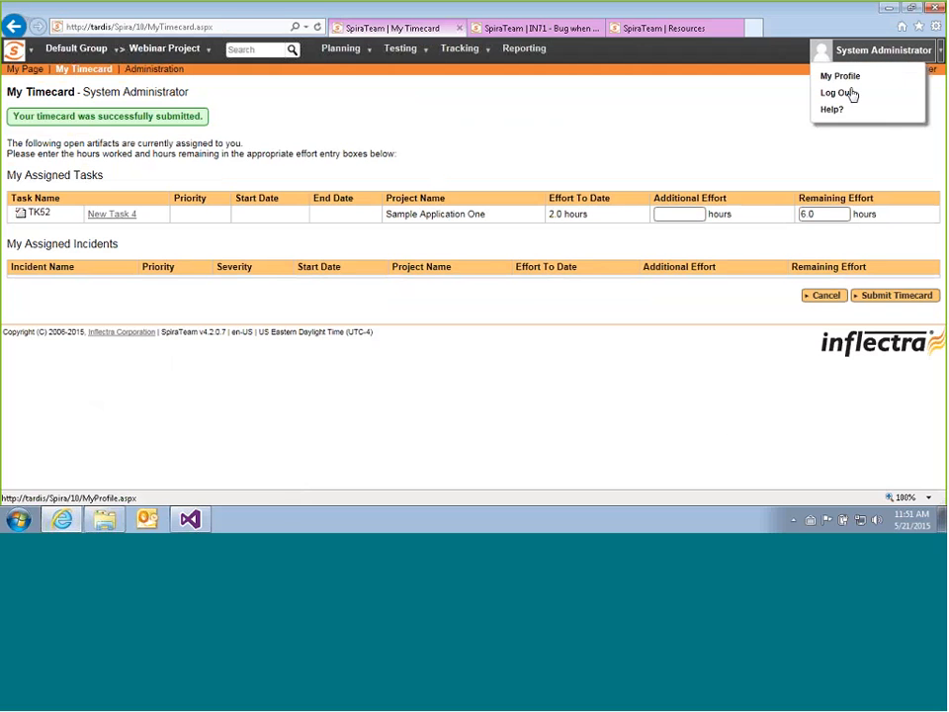
{"action": "left_click", "coordinate": [850, 93]}
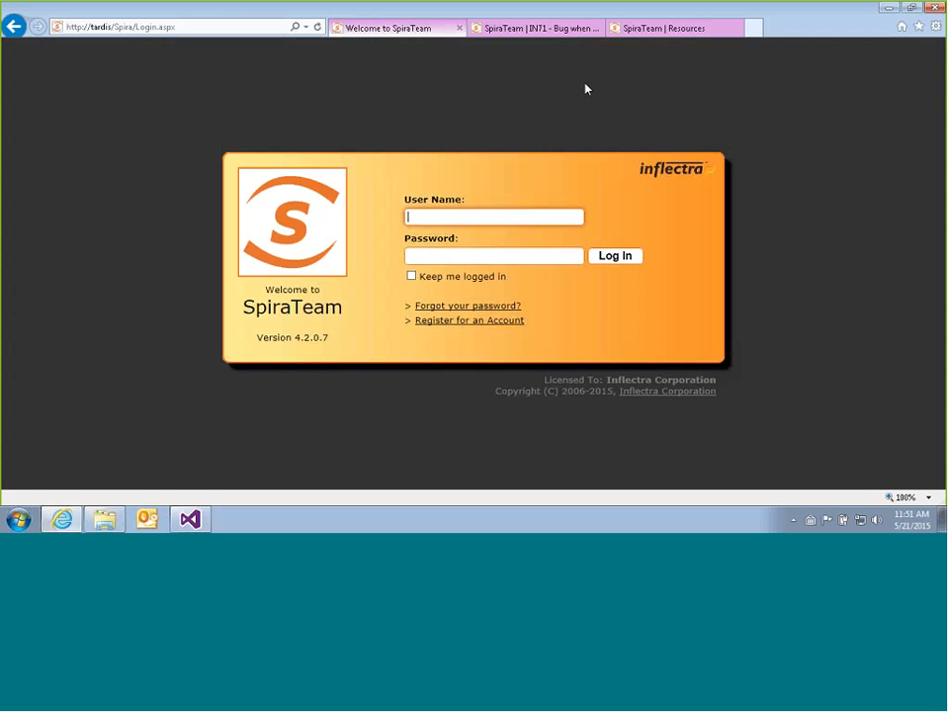
{"action": "left_click", "coordinate": [475, 210]}
{"action": "left_click", "coordinate": [441, 271]}
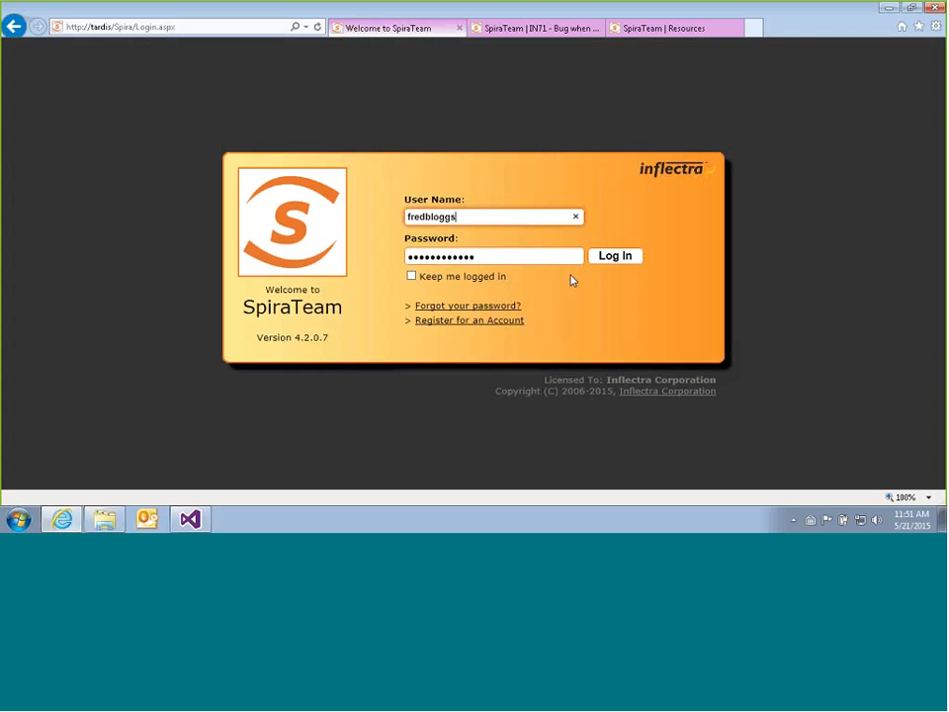
{"action": "left_click", "coordinate": [606, 255]}
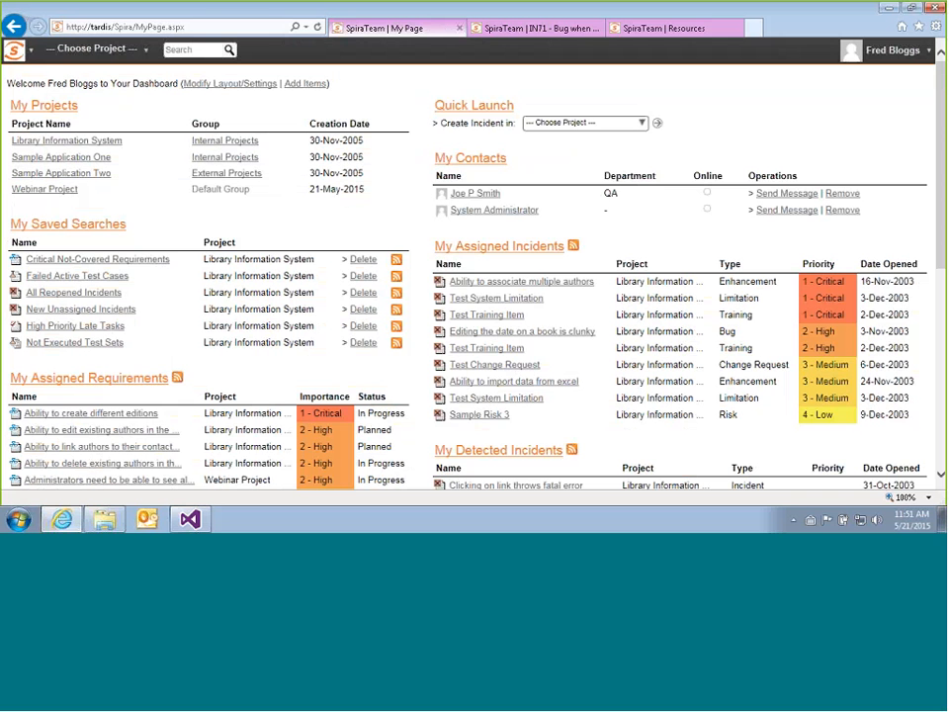
Open the Webinar Project and review the assigned tasks and incidents in My Timecard, including Webinar Project task TK63.
{"action": "left_click", "coordinate": [62, 61]}
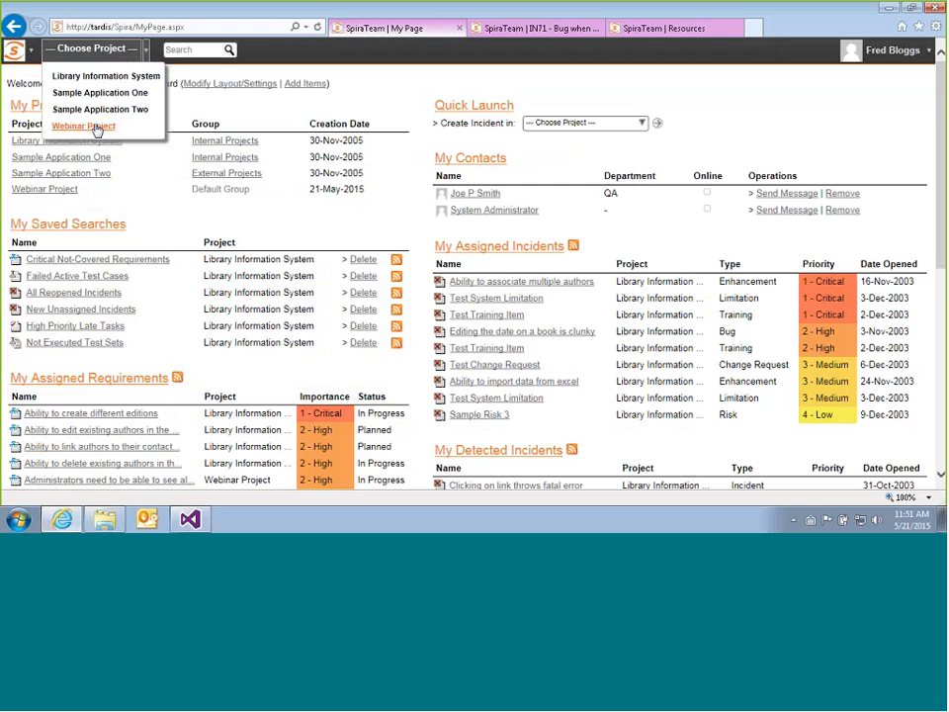
{"action": "left_click", "coordinate": [96, 127]}
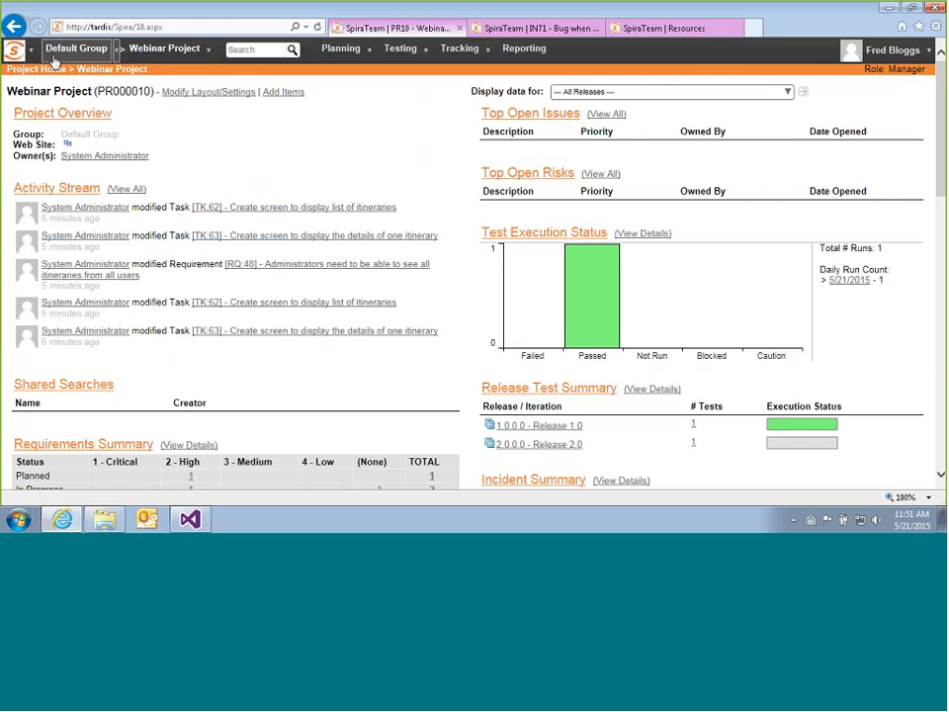
{"action": "left_click", "coordinate": [18, 49]}
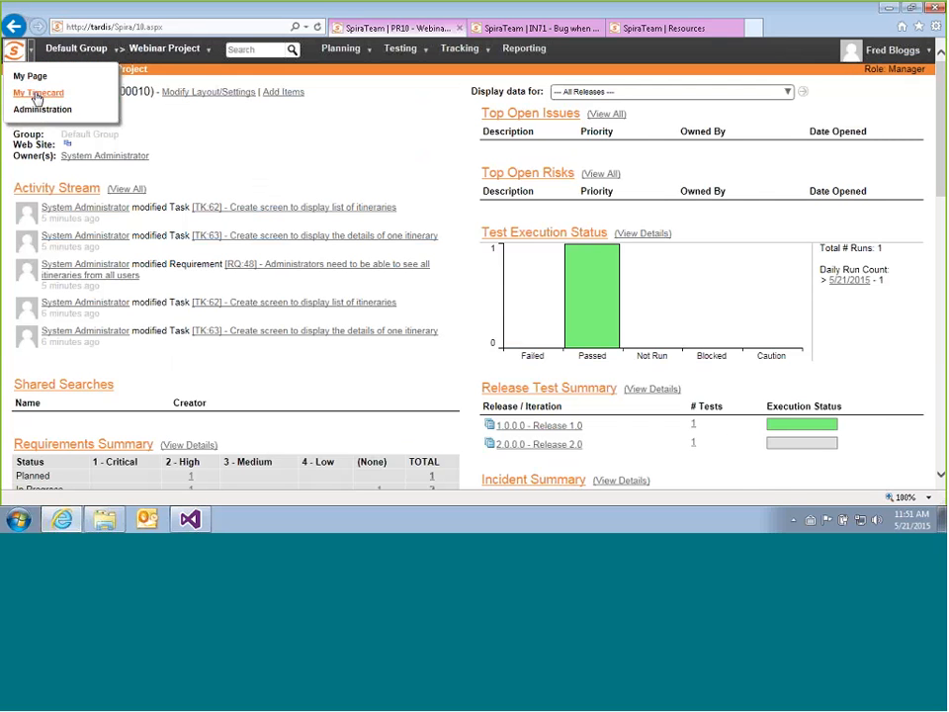
{"action": "left_click", "coordinate": [35, 91]}
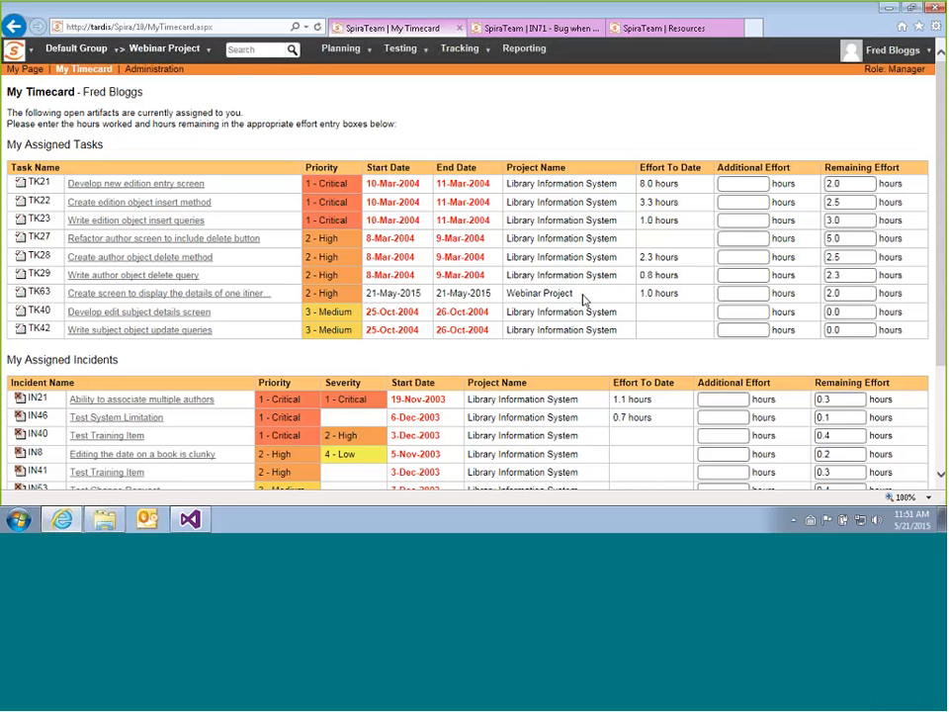
{"action": "left_click_drag", "start_coordinate": [915, 293], "coordinate": [49, 304]}
{"action": "scroll", "coordinate": [263, 188], "scroll_direction": "down", "scroll_amount": 3}
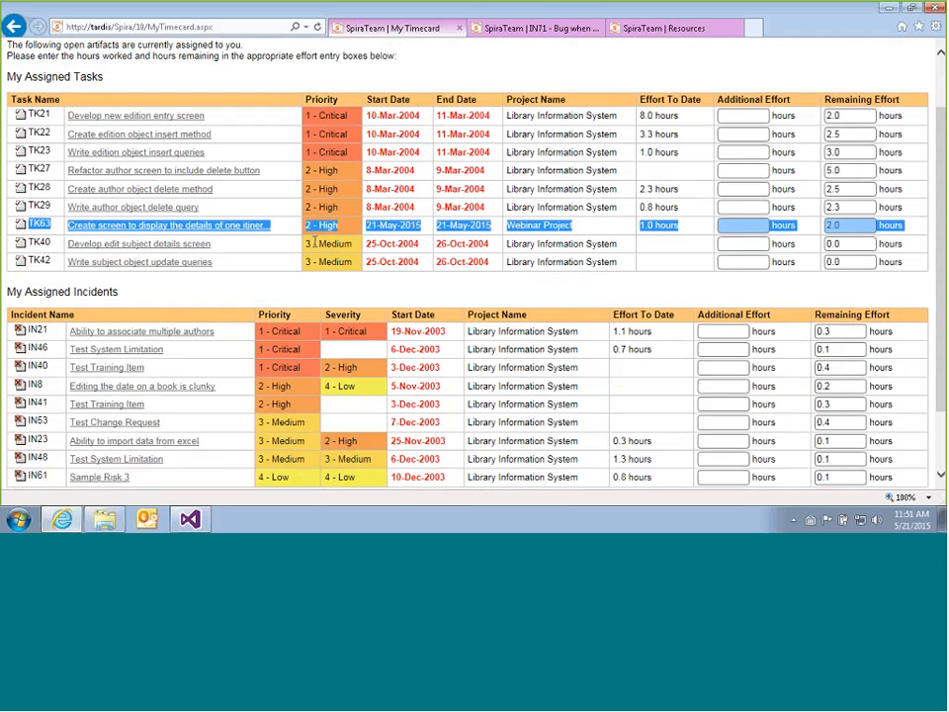
{"action": "left_click", "coordinate": [681, 226]}
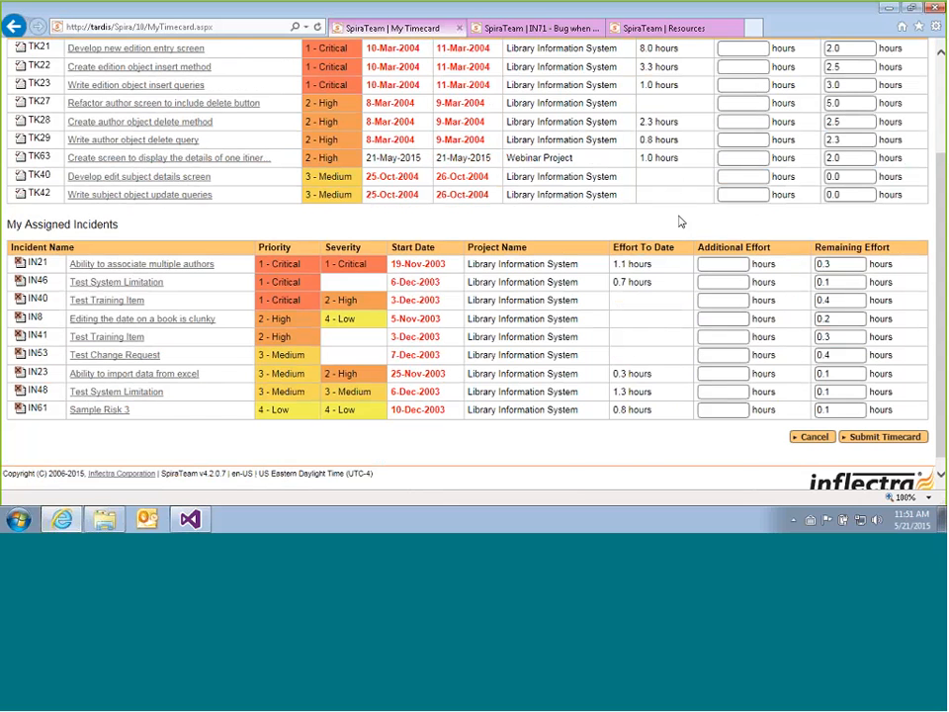
{"action": "scroll", "coordinate": [681, 222], "scroll_direction": "up", "scroll_amount": 3}
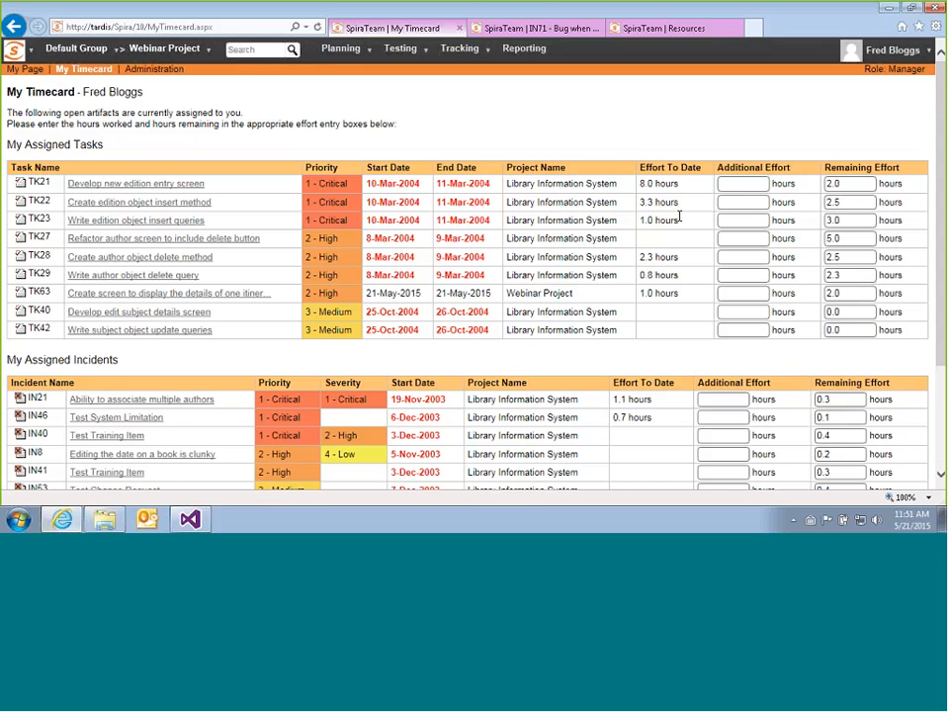